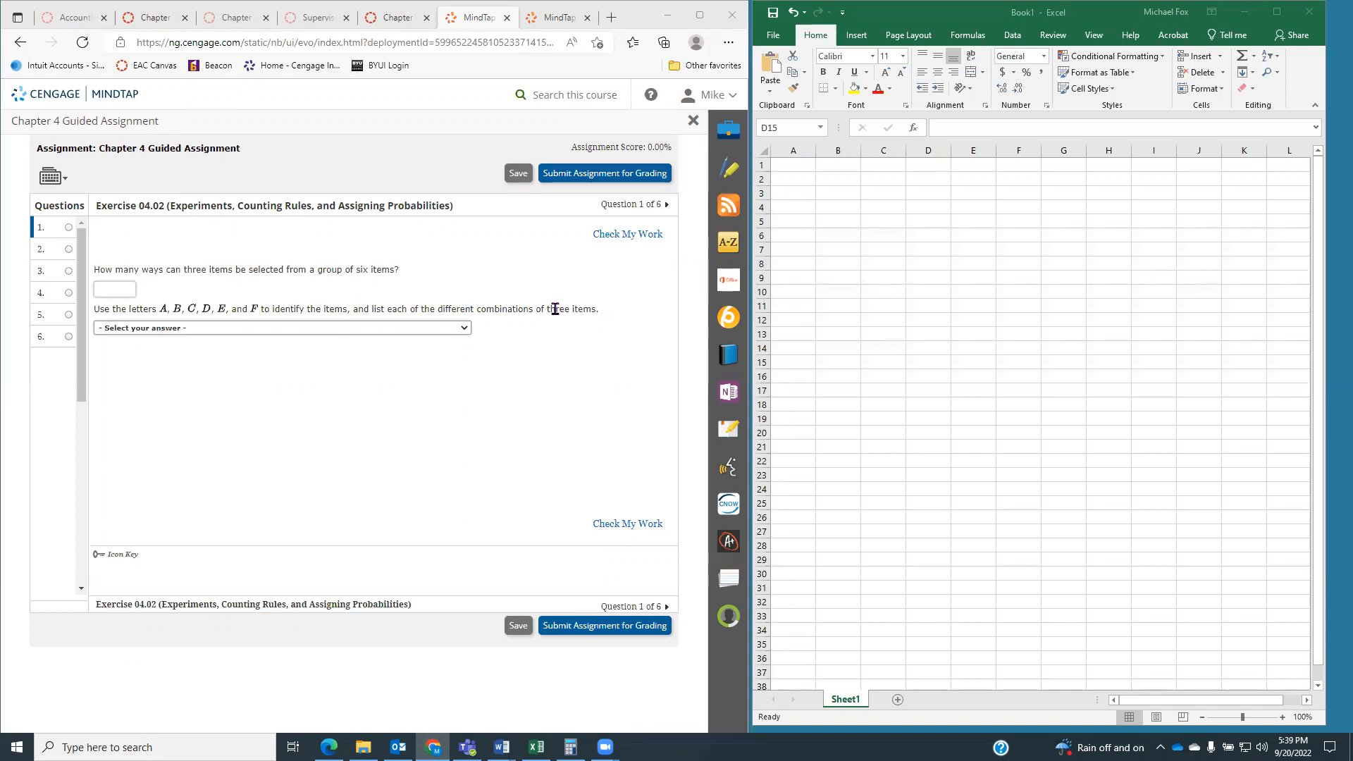
- Enter the label "Number of items" in A3, fit column A to it, and put the symbol N in B3
drag(478, 311, 533, 323)
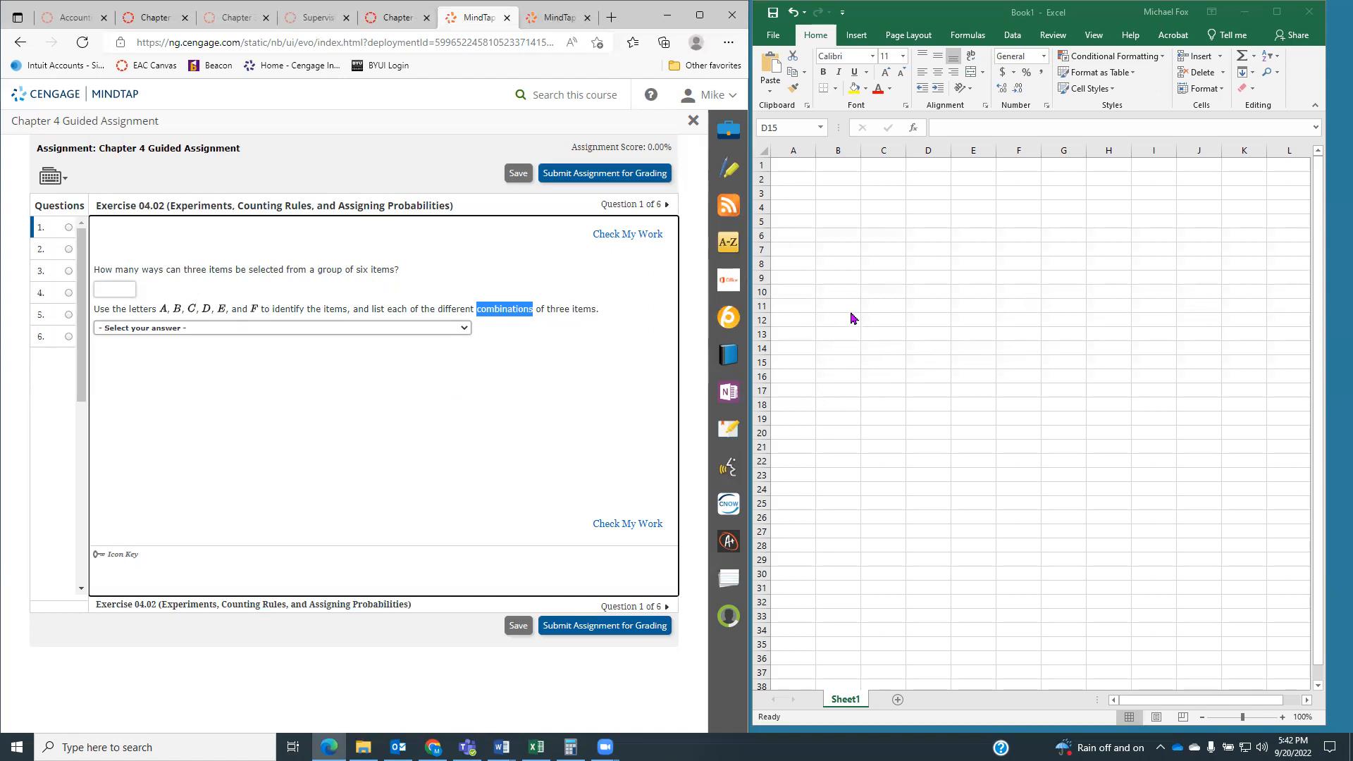
click(832, 193)
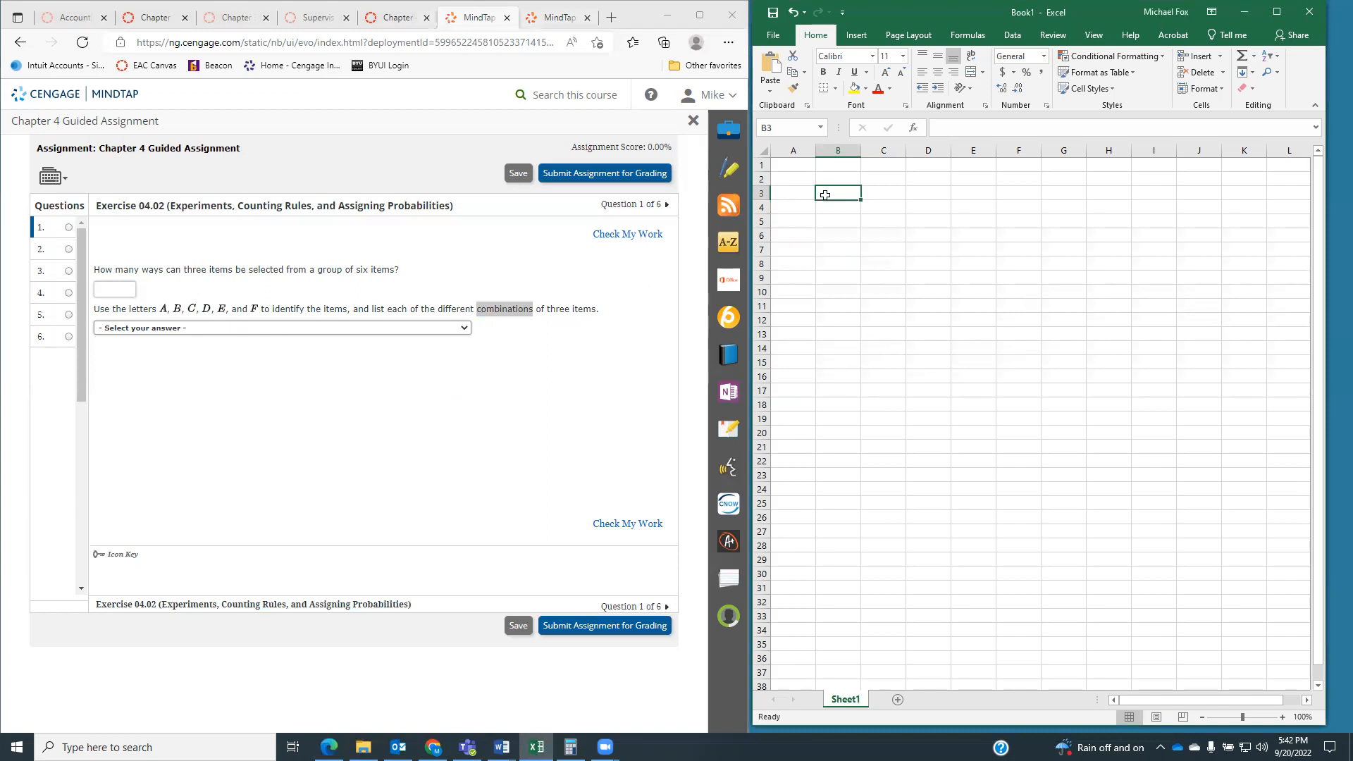
key(Left)
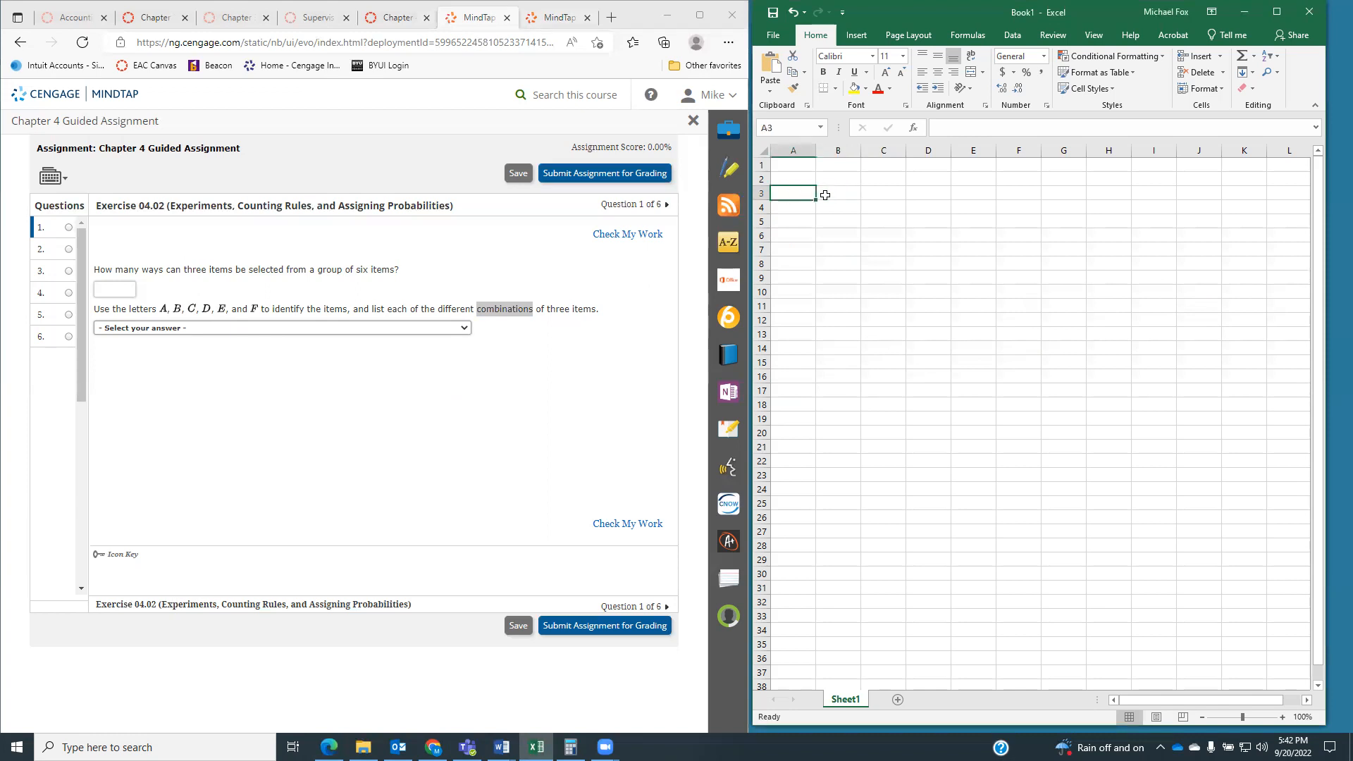
text(Number of )
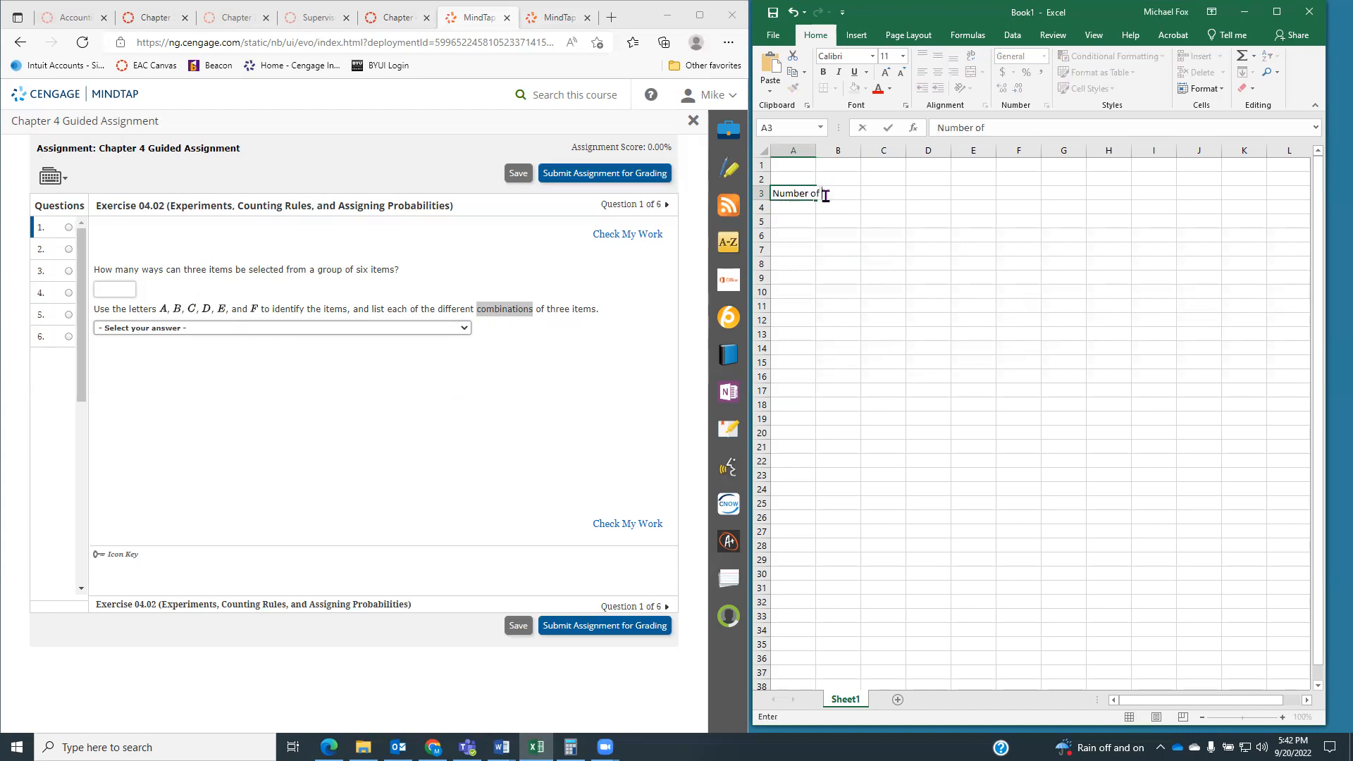
text(tiems)
key(Tab)
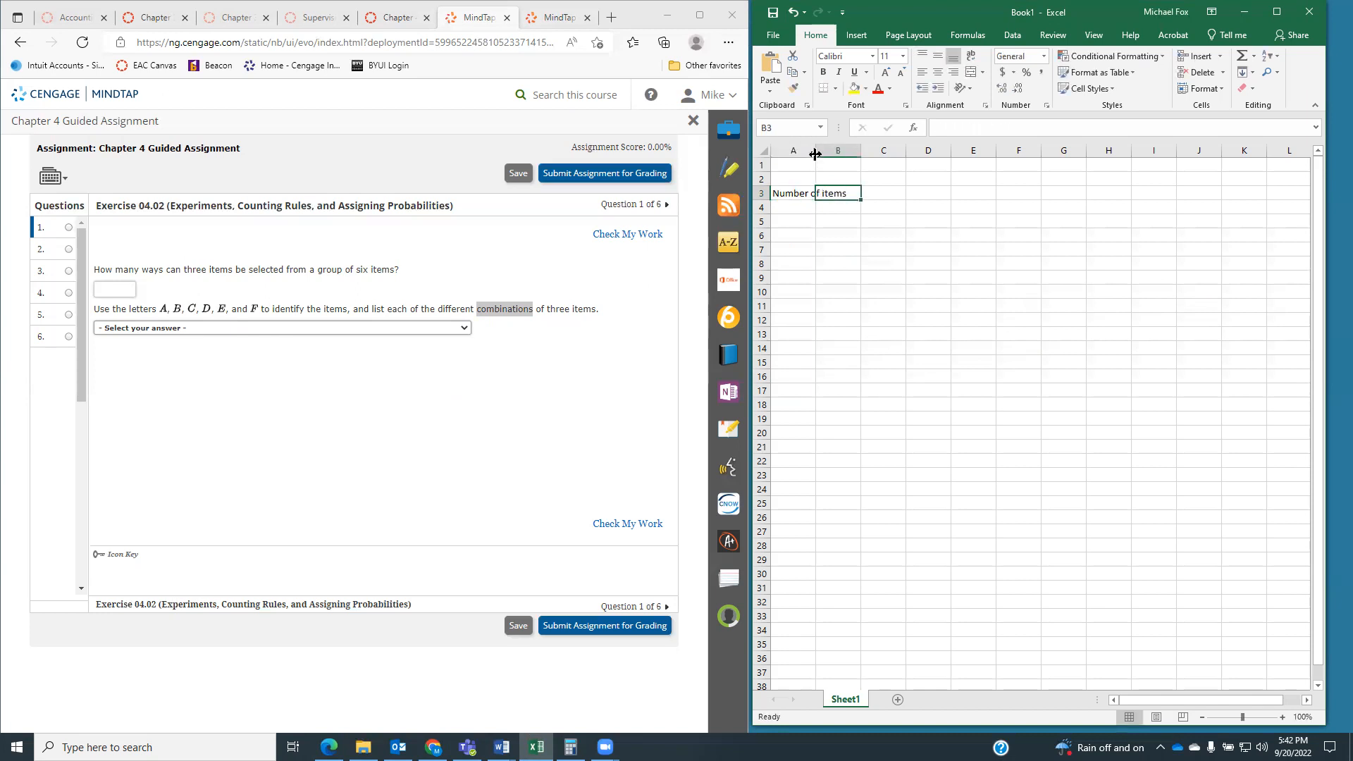
double_click(816, 150)
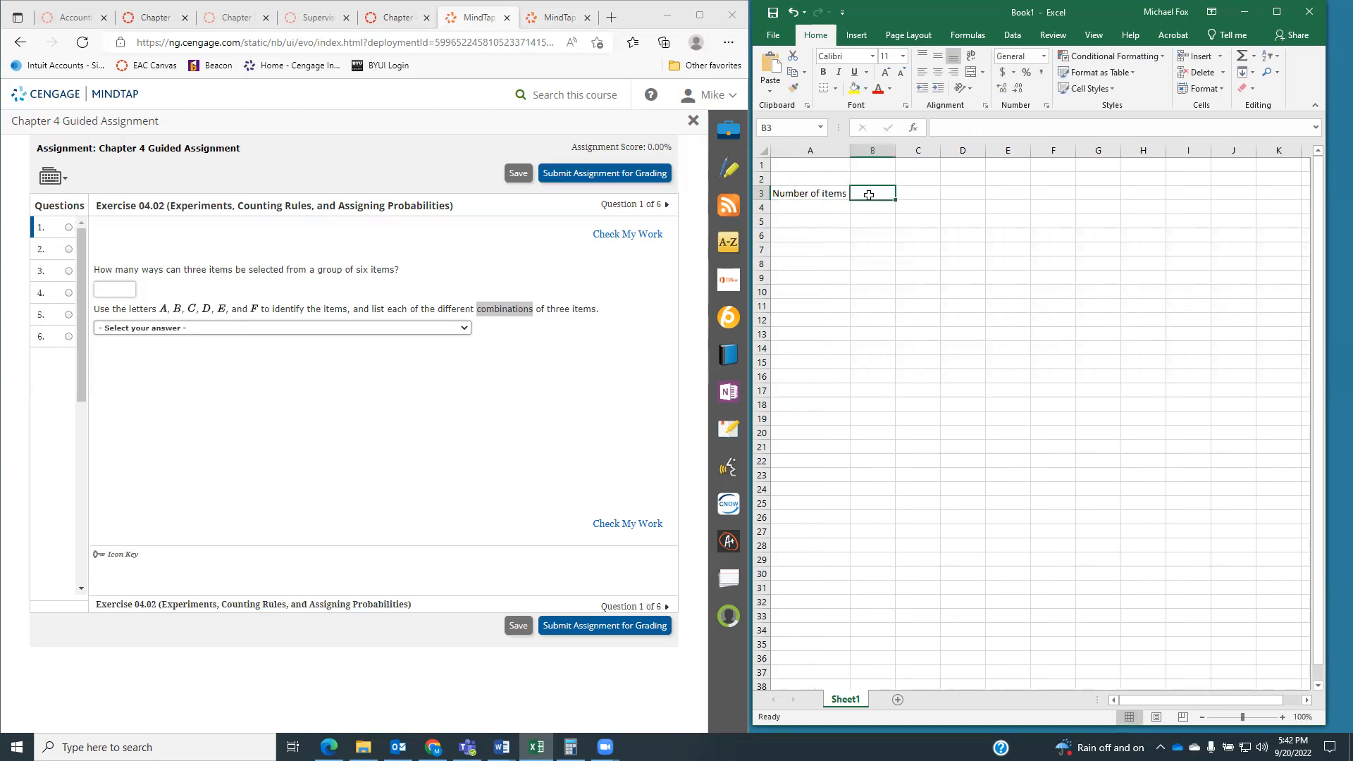
text(N)
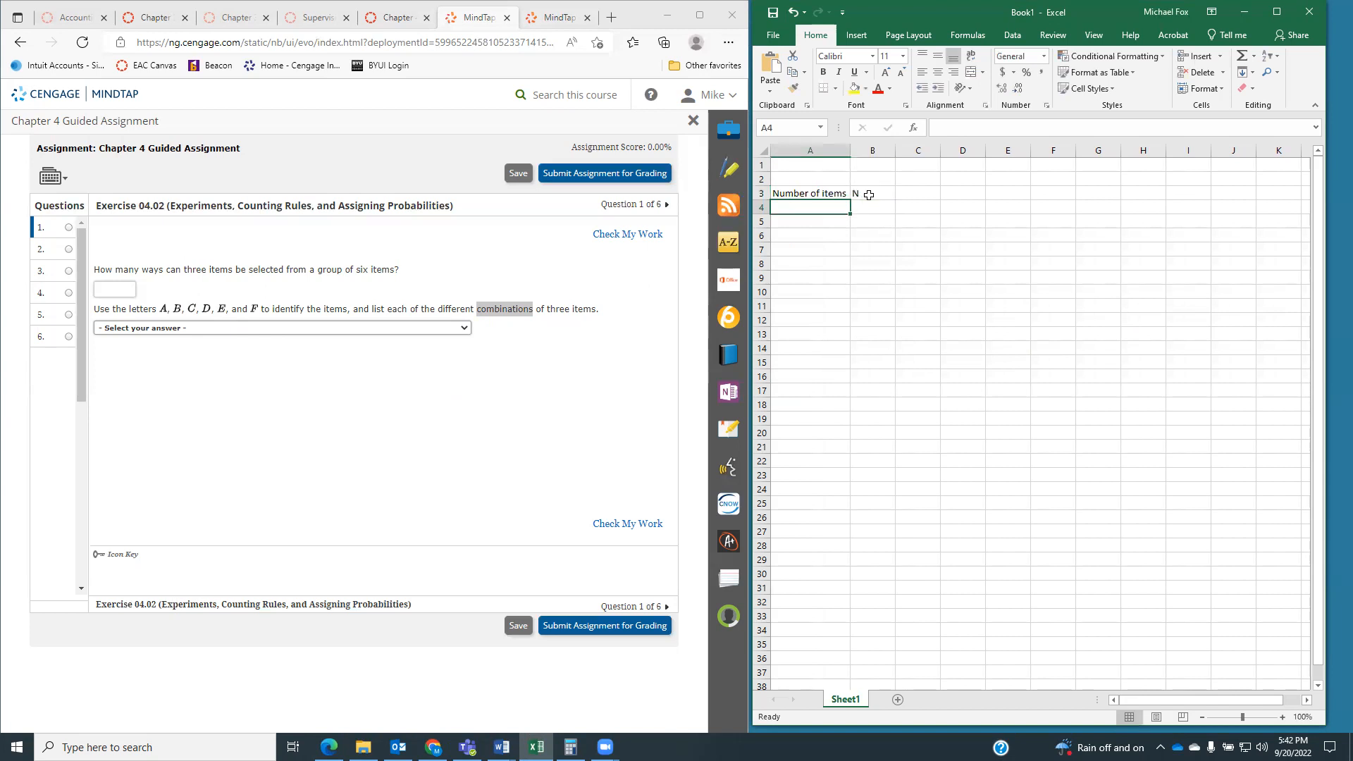
- Label row 4 "Items taken" with the symbol n in B4, and enter "Combinations" in A5
text(Items taken)
key(Tab)
text(n)
key(Return)
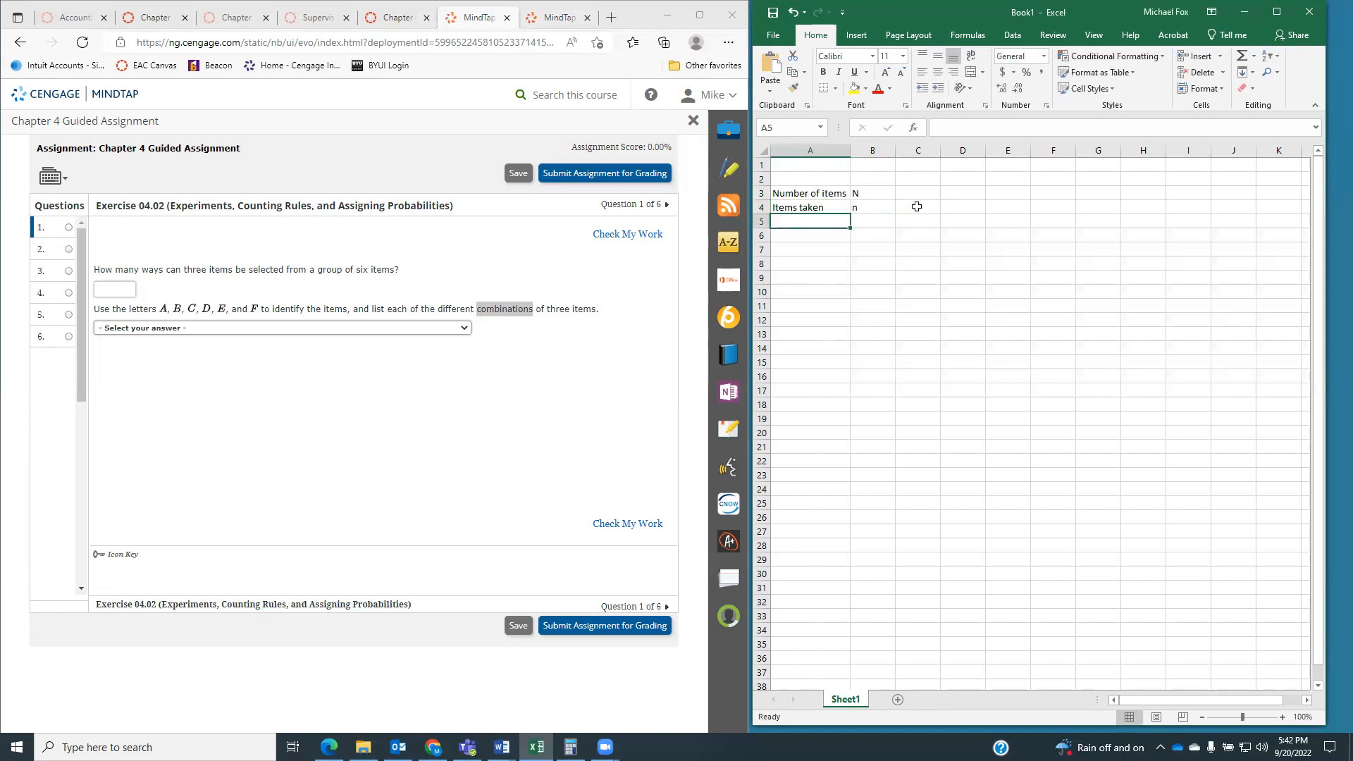
text(Com)
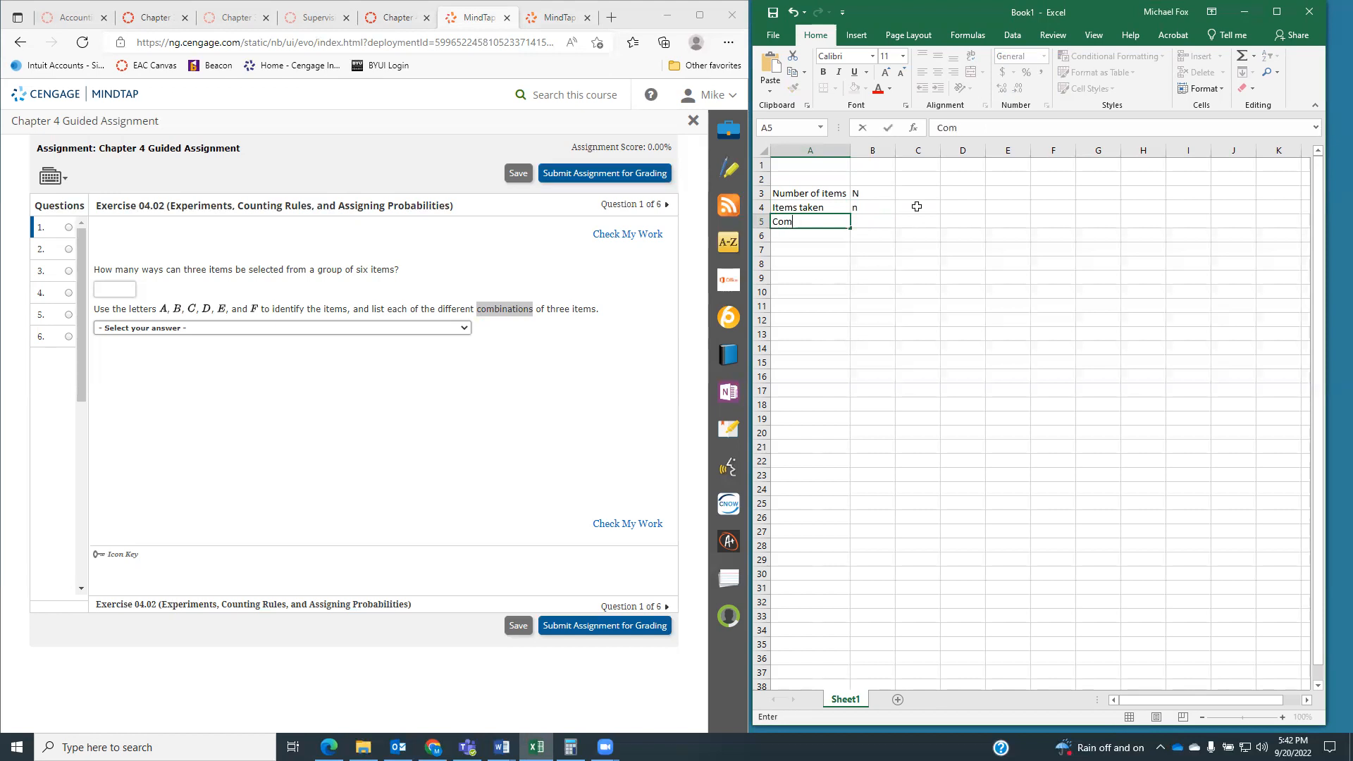
text(binations)
key(Tab)
text(=)
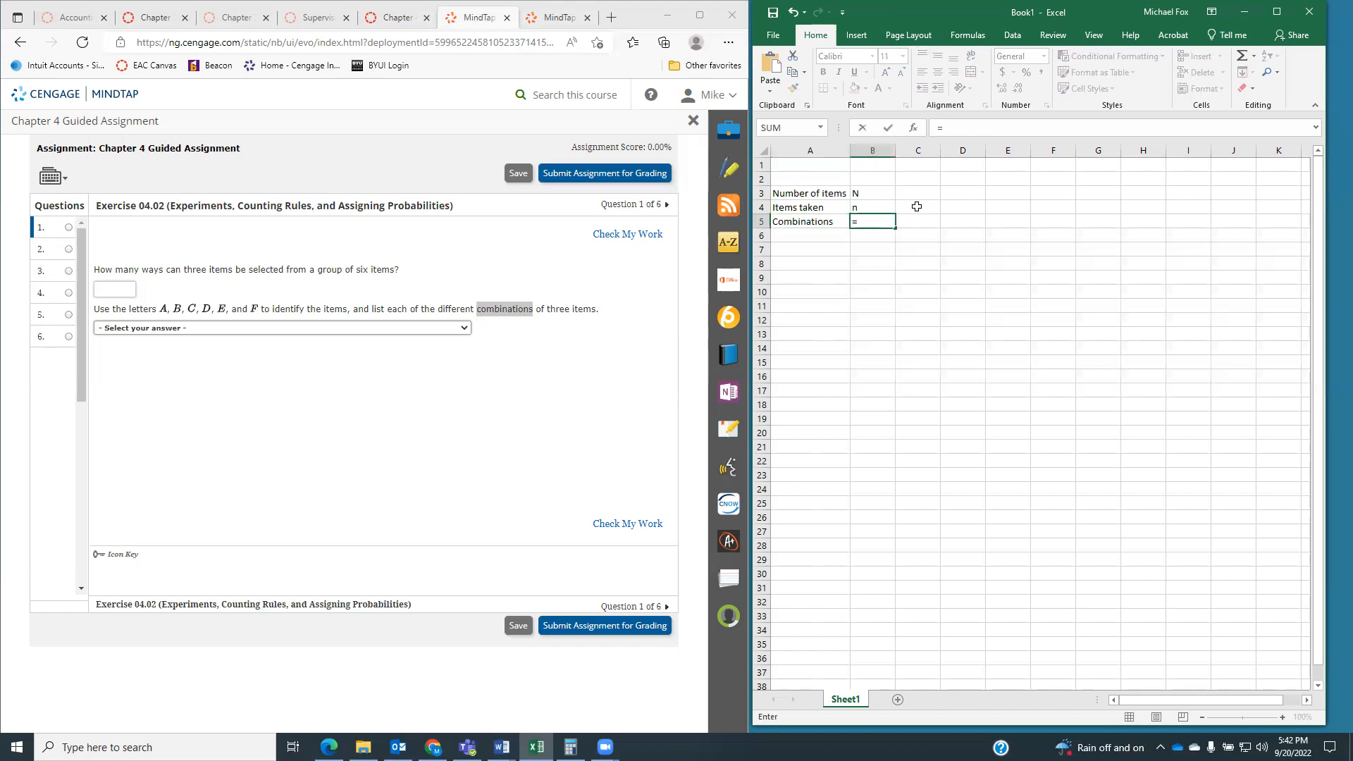
text((fact()
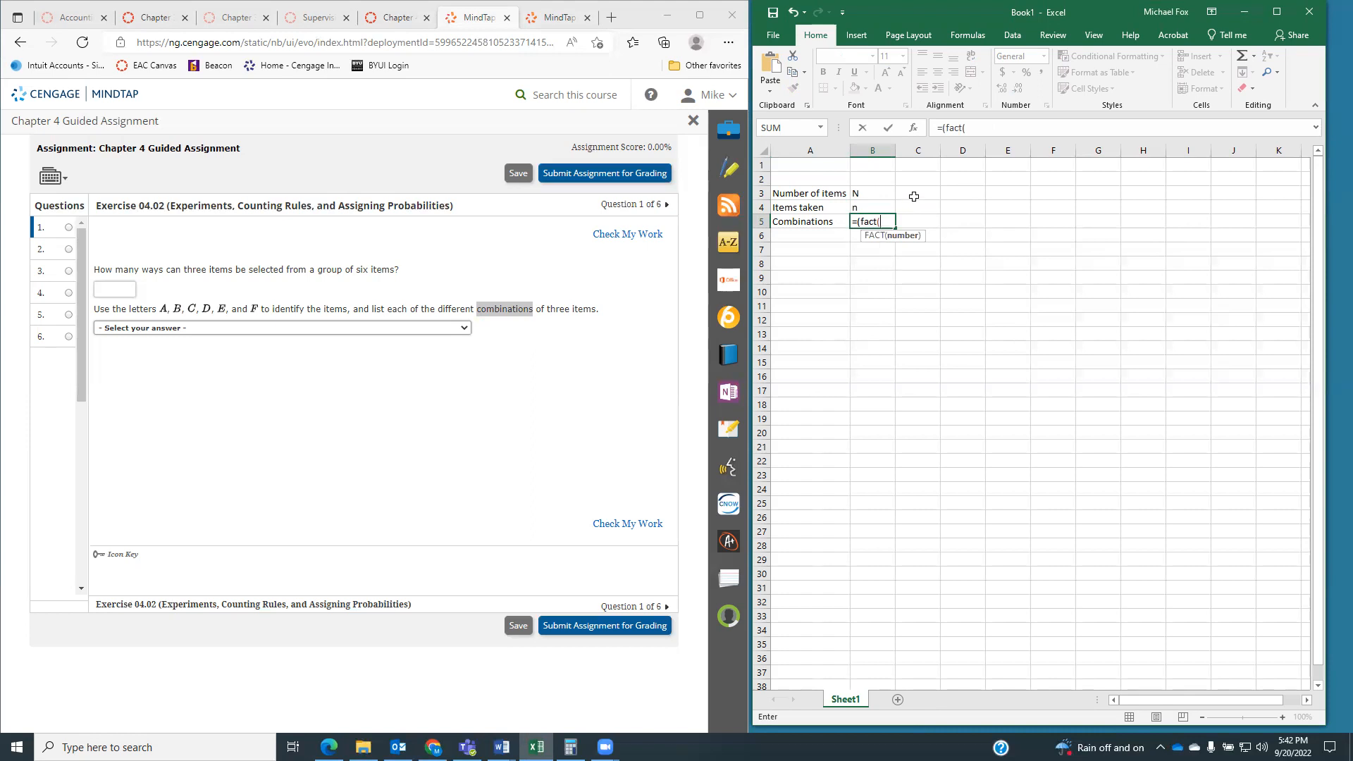
key(BackSpace)
key(BackSpace)
key(BackSpace)
key(BackSpace)
key(BackSpace)
key(BackSpace)
key(BackSpace)
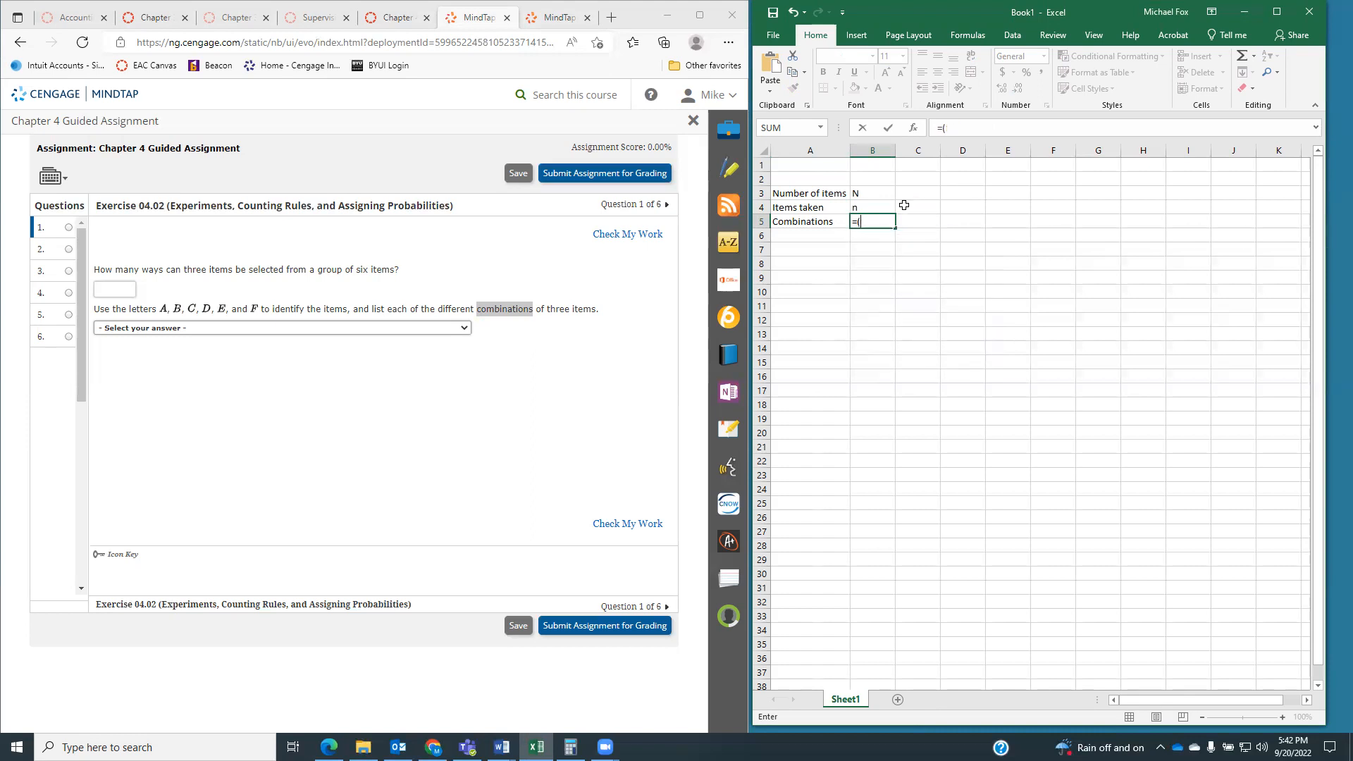
- Enter 6 in C3 as the number of items and 3 in C4 as the items taken
click(914, 194)
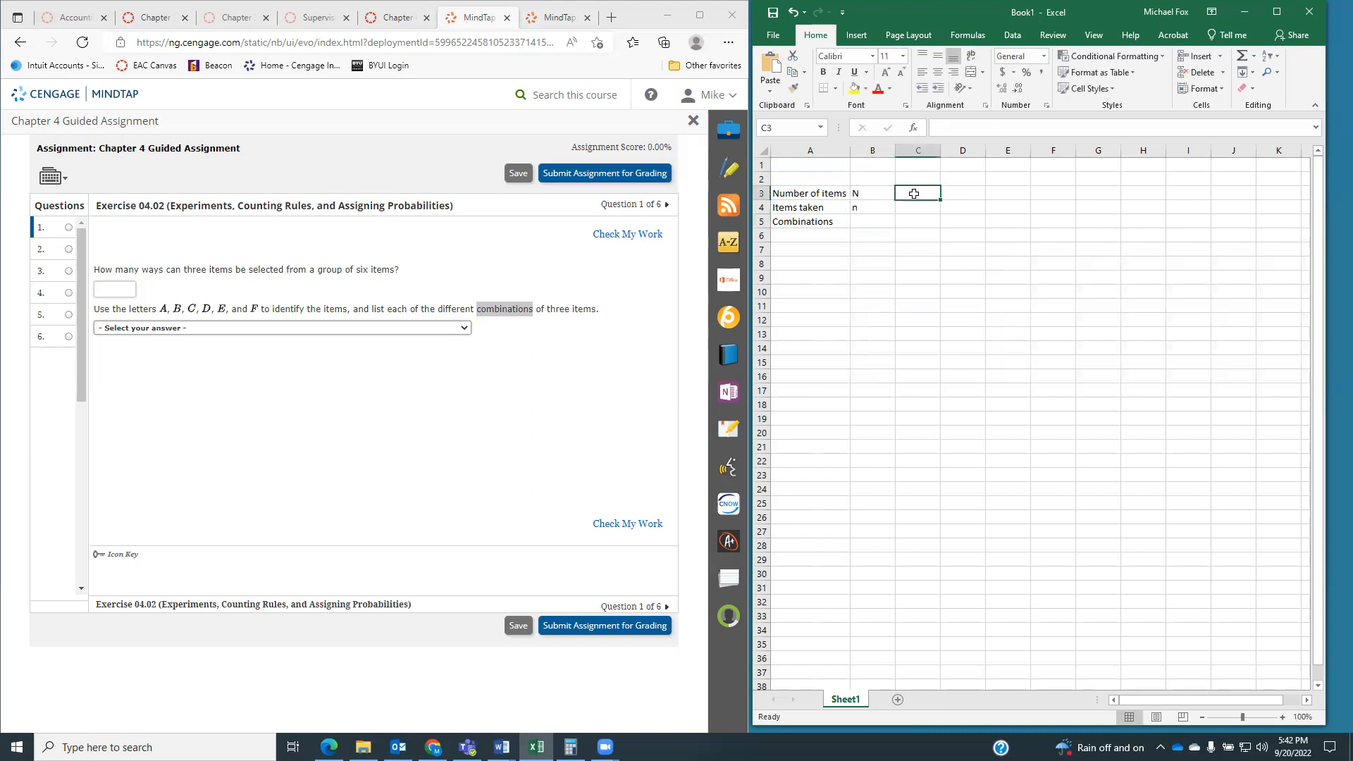
text(6)
key(Return)
text(3)
key(Return)
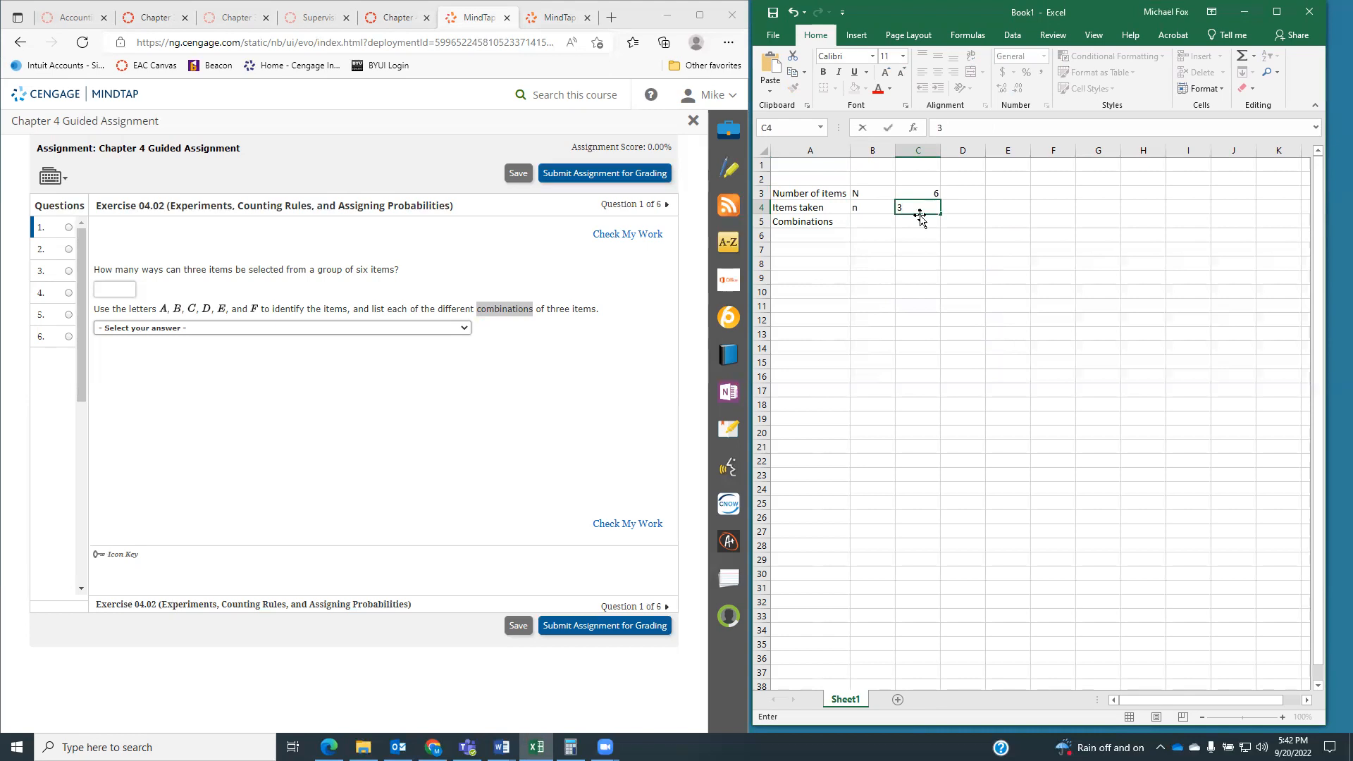
- Begin the combinations formula in B5 with the factorial of C3 as the numerator, =(fact(C3))/
click(862, 223)
text(=)
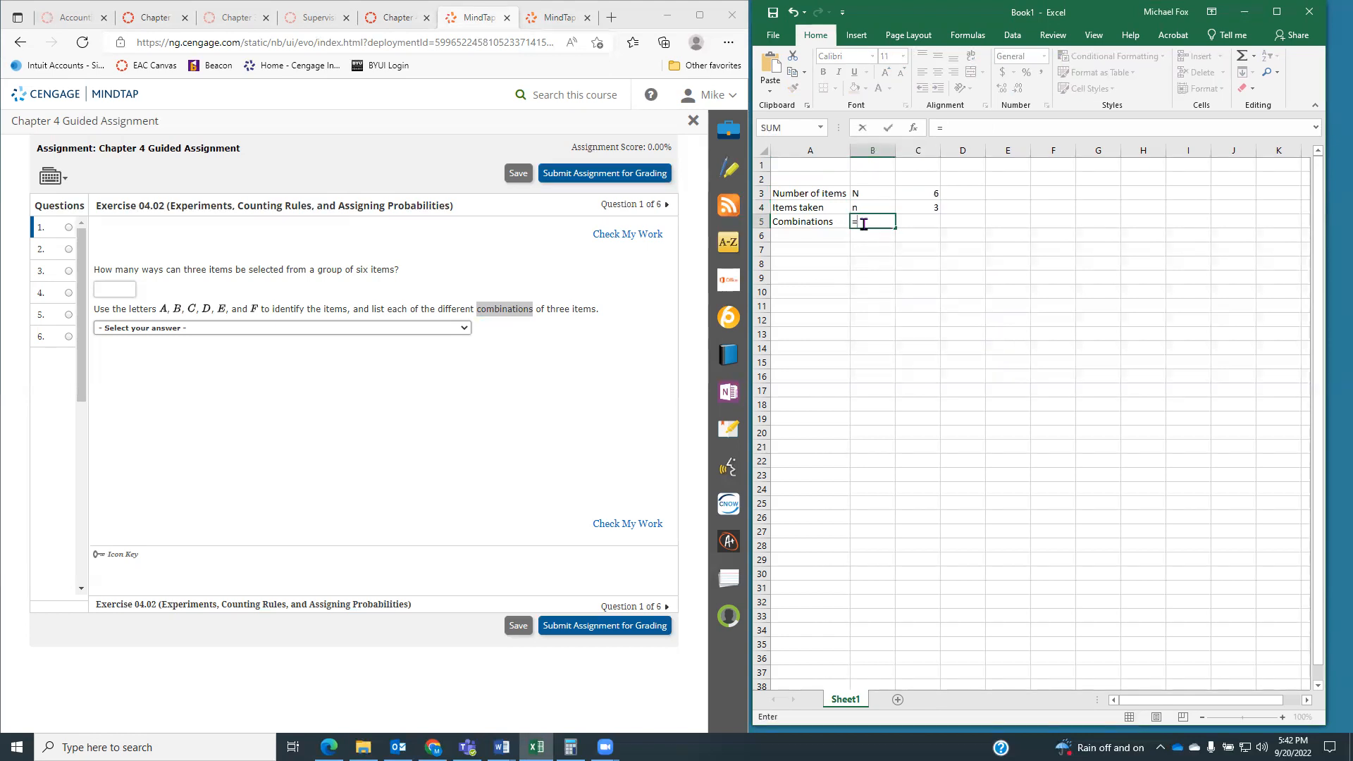
text((fact)
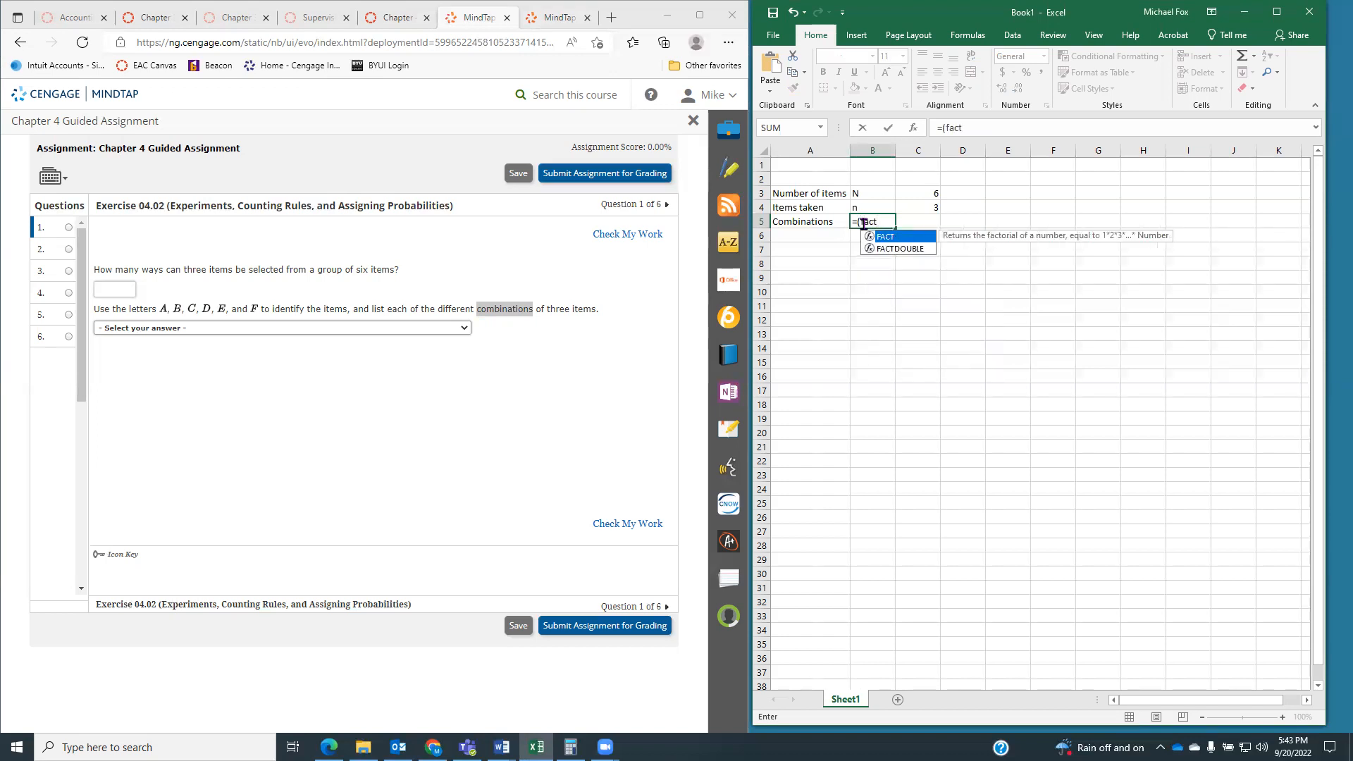
text(()
click(922, 196)
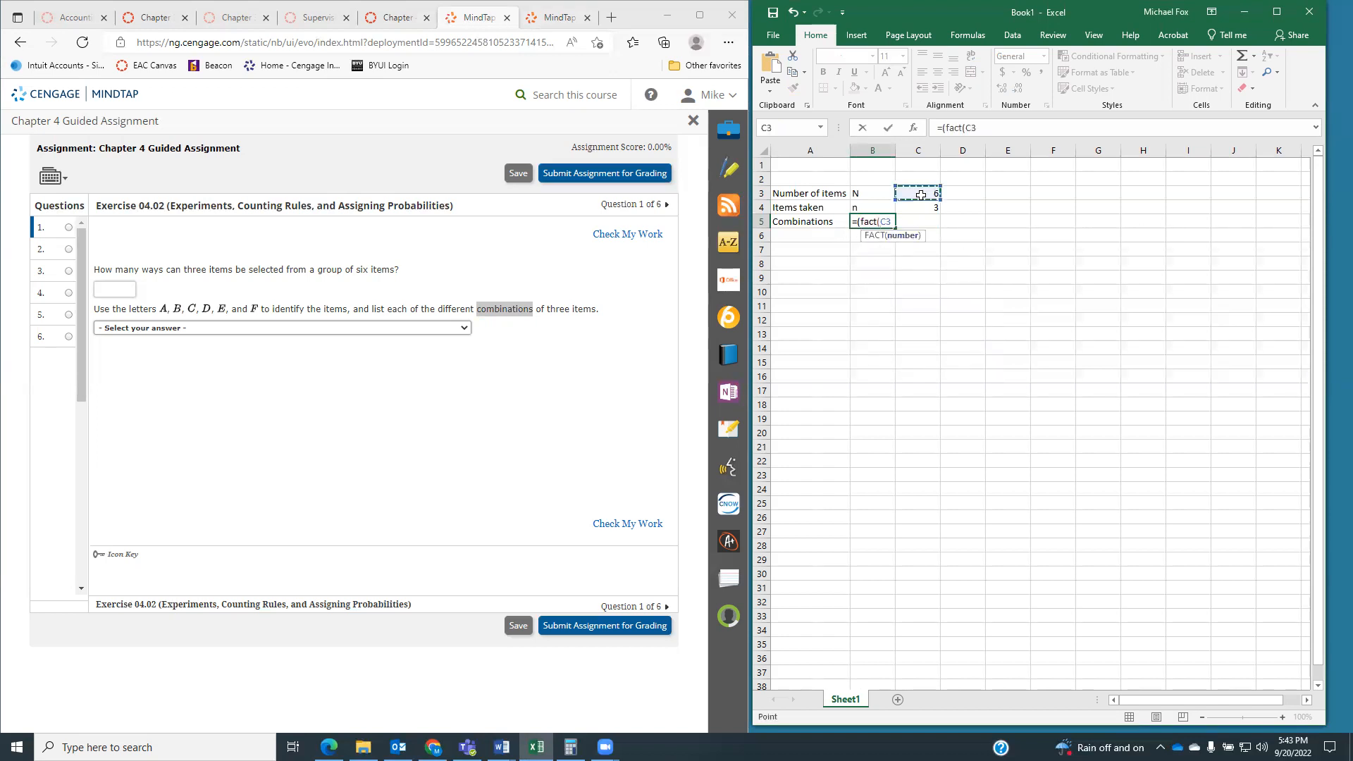
text())/)
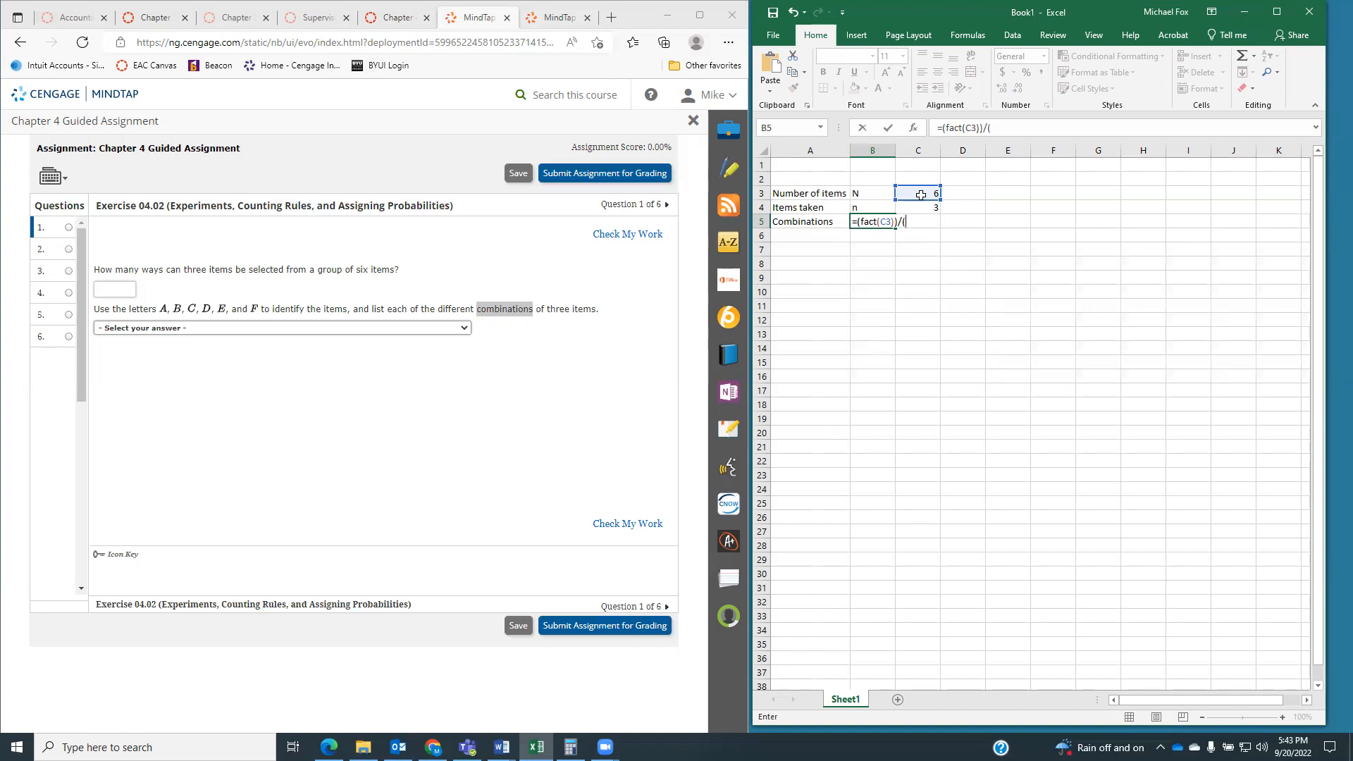
- Open the denominator of the B5 formula with a double parenthesis and the factorial of C4, ((fact(C4)
text((fact)
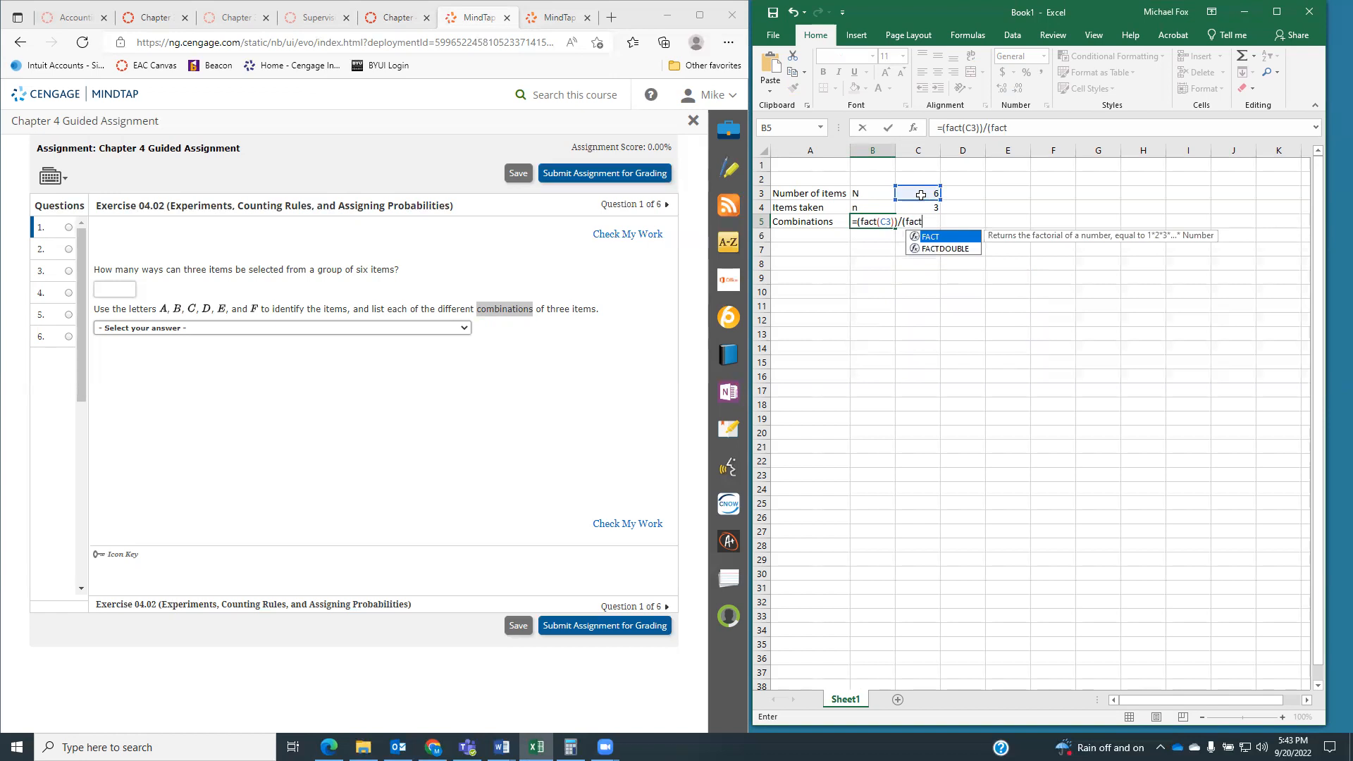
key(BackSpace)
key(BackSpace)
key(BackSpace)
key(BackSpace)
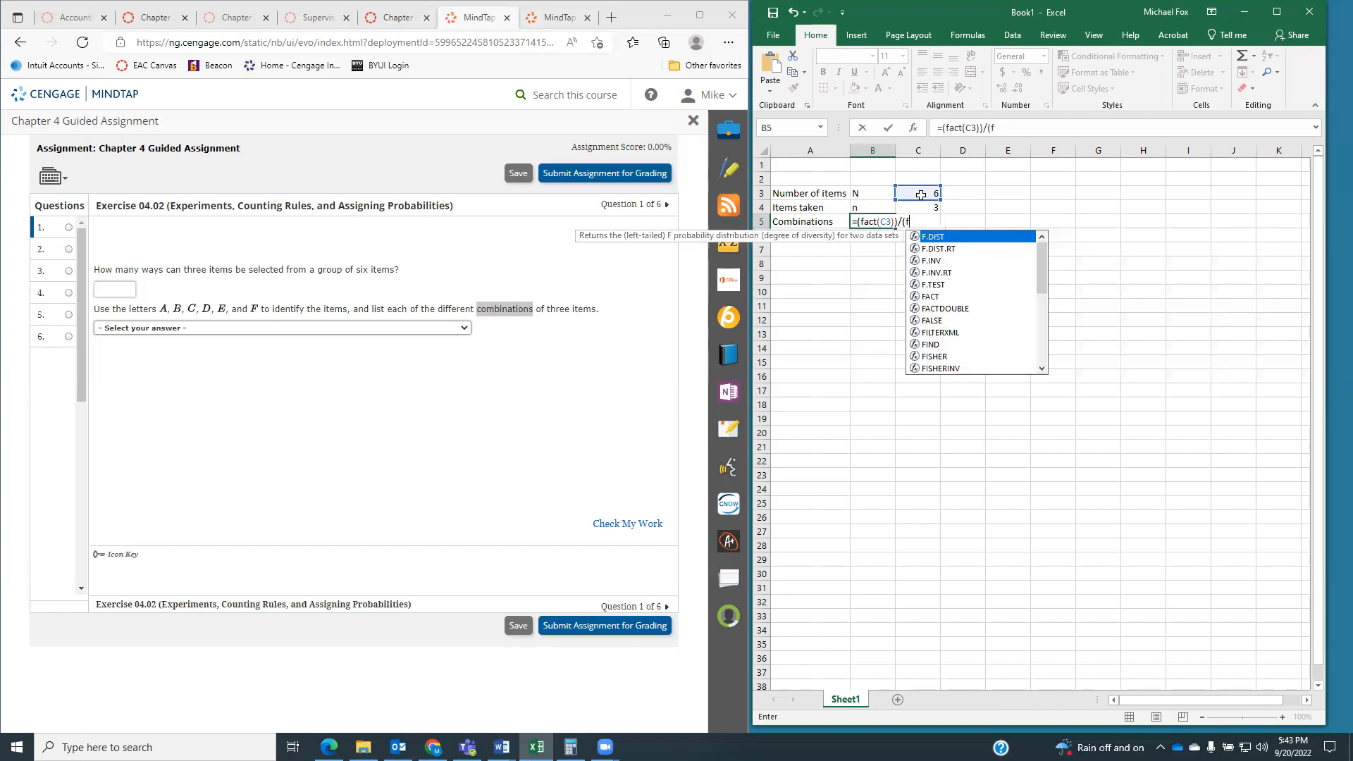
text((fact)
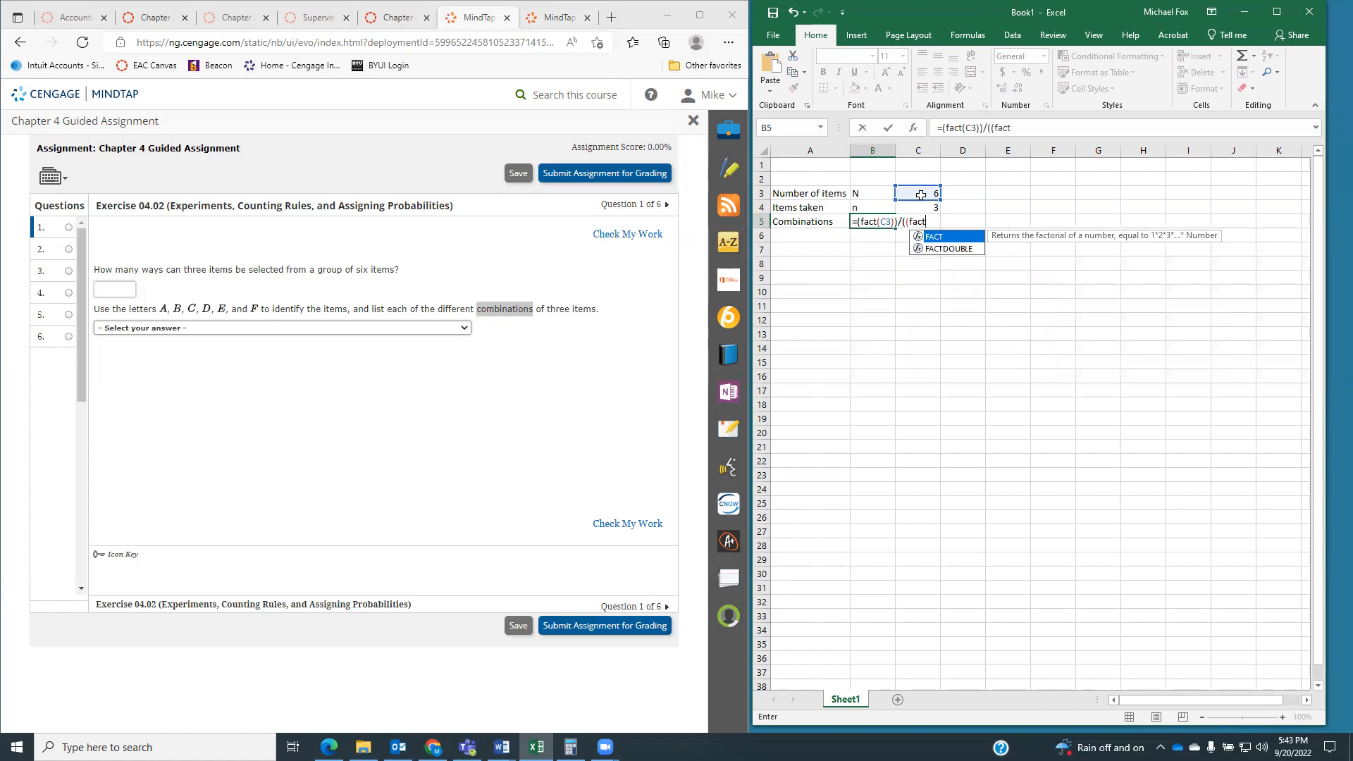
text(()
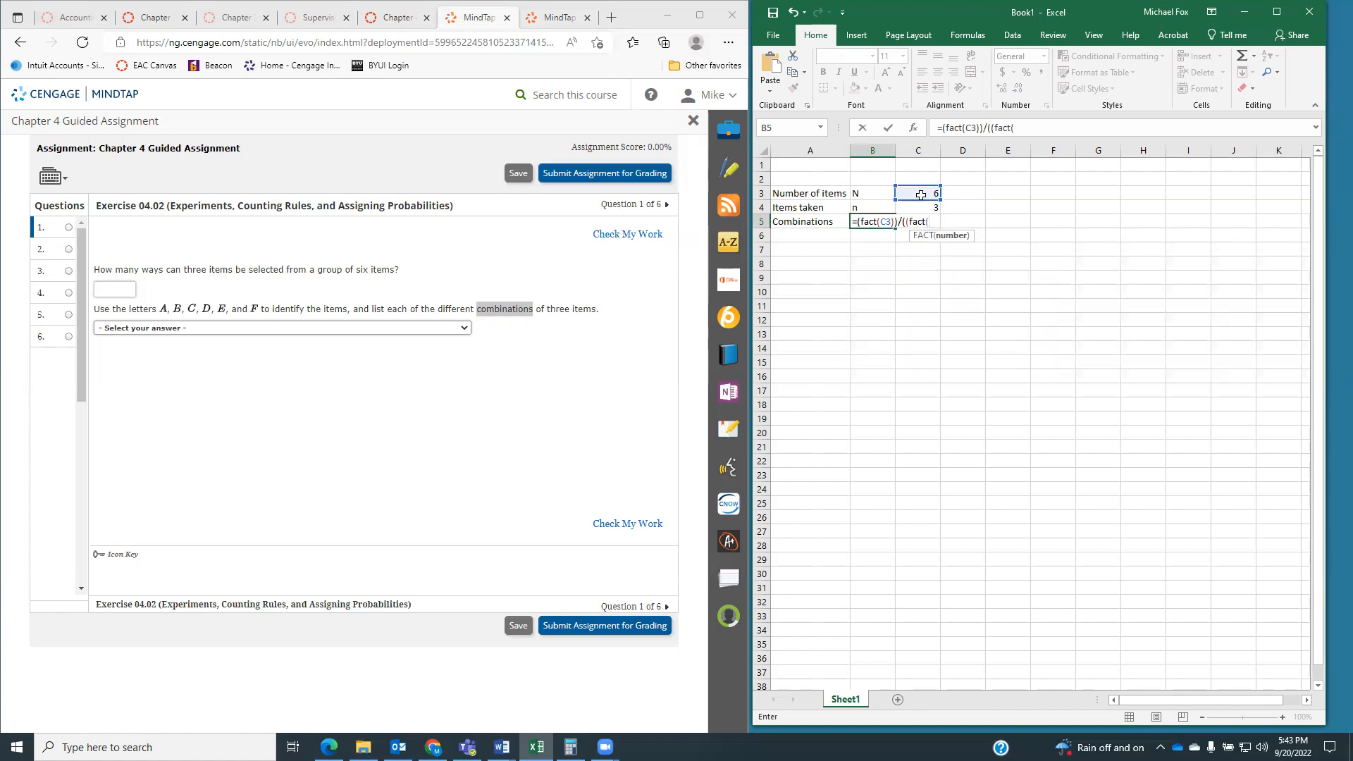
click(917, 205)
text())
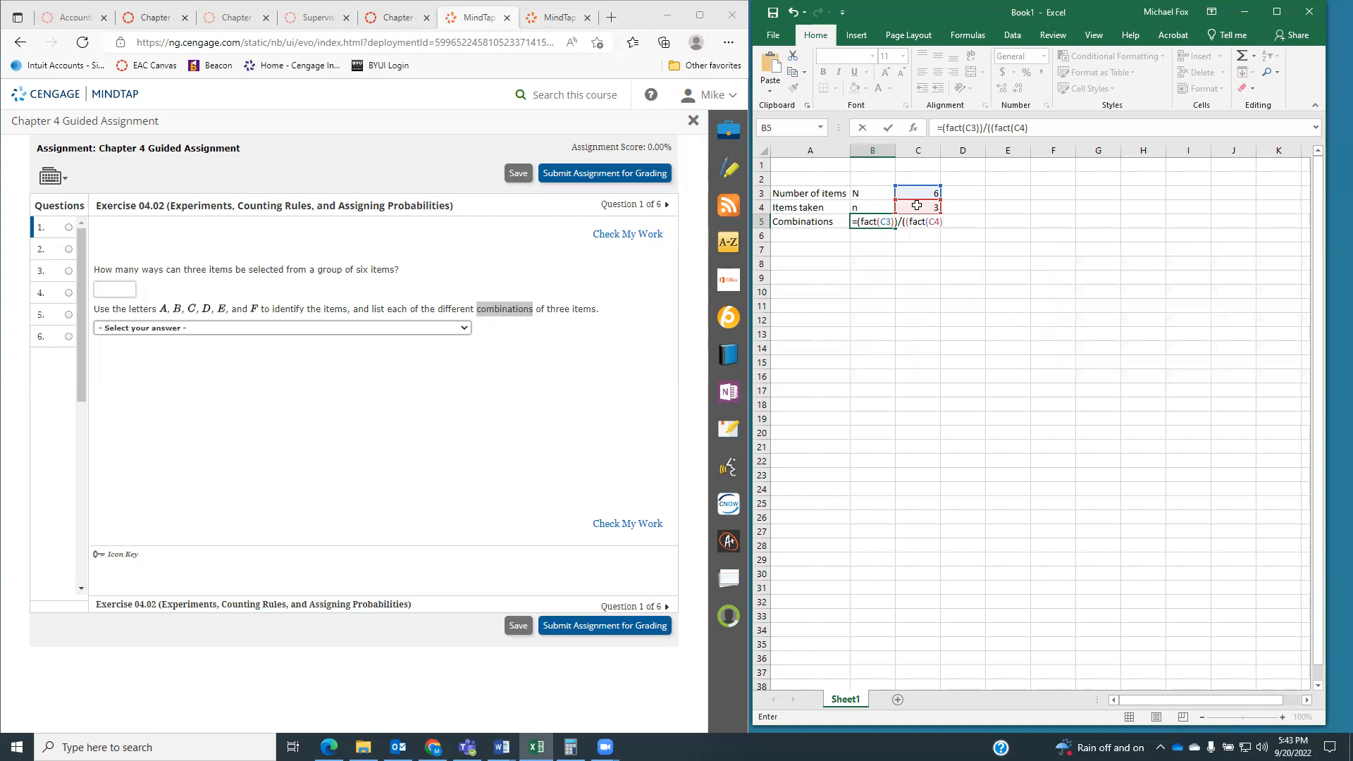
- Multiply the denominator by the factorial of C3-C4 and complete the B5 formula with closing parentheses
text(*()
click(919, 193)
text(-)
click(916, 208)
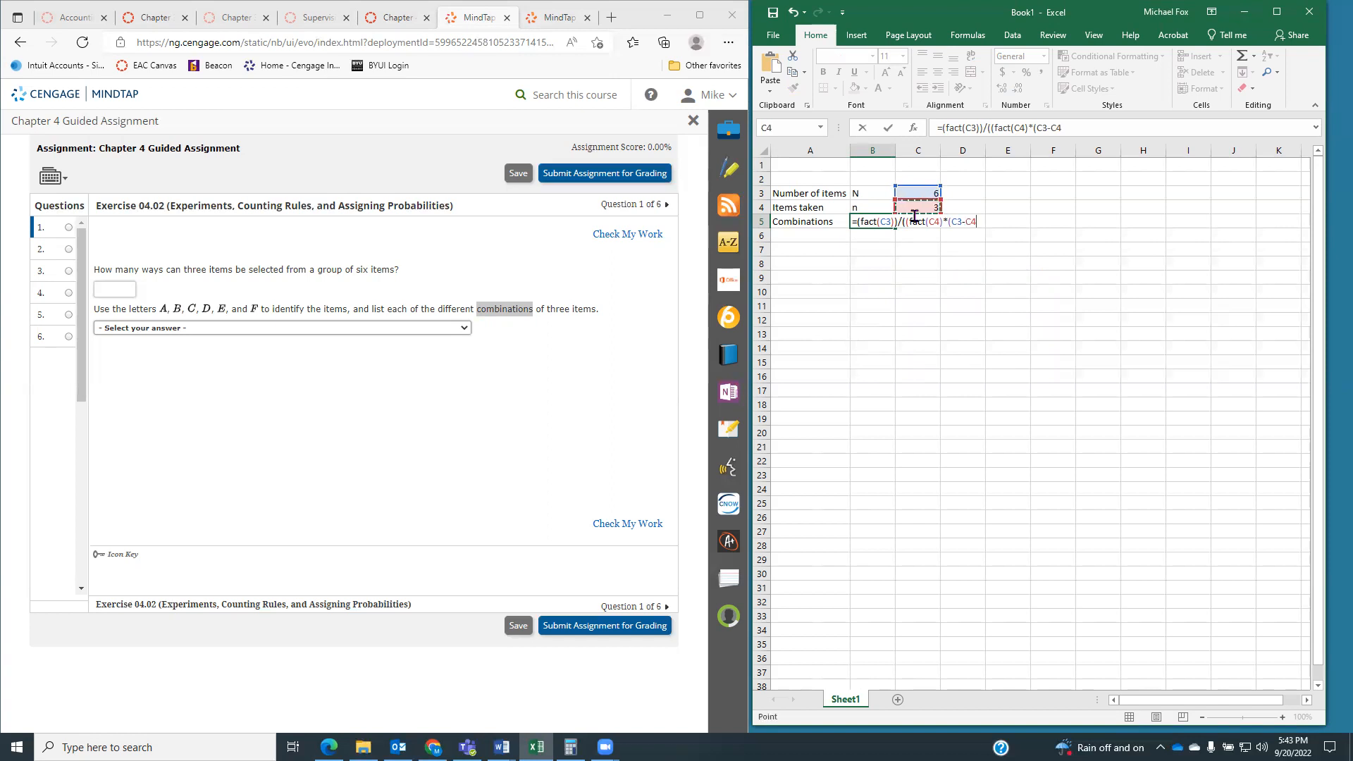
text())
click(952, 221)
text(fact)
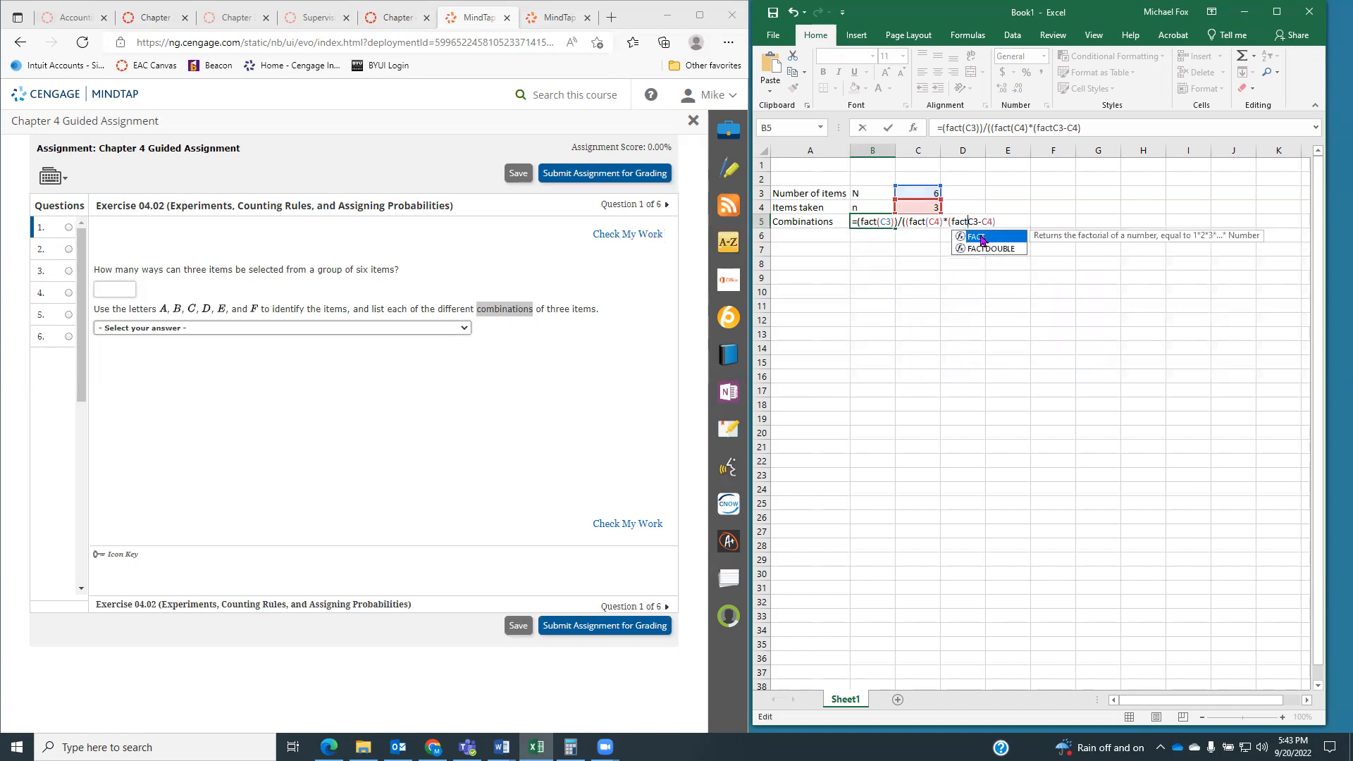
text(()
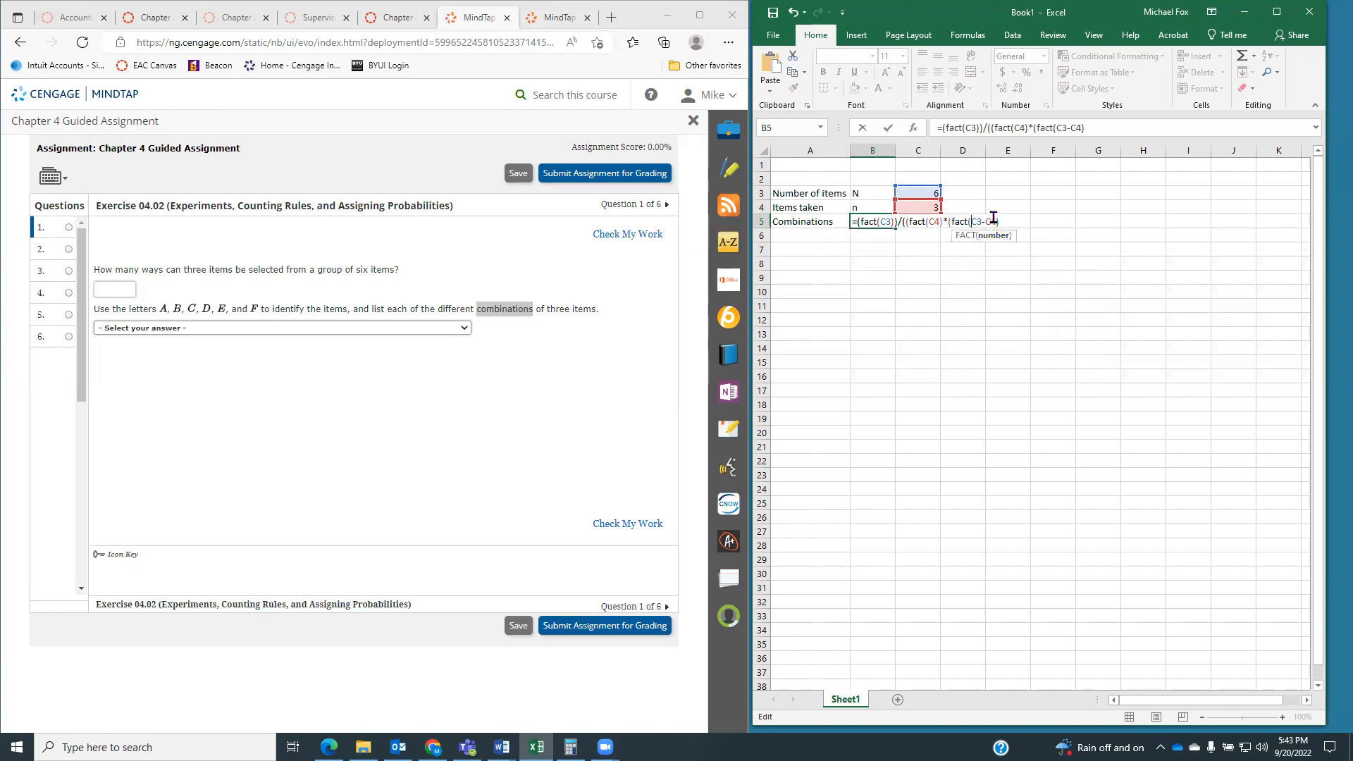
click(1004, 222)
text()))
key(Return)
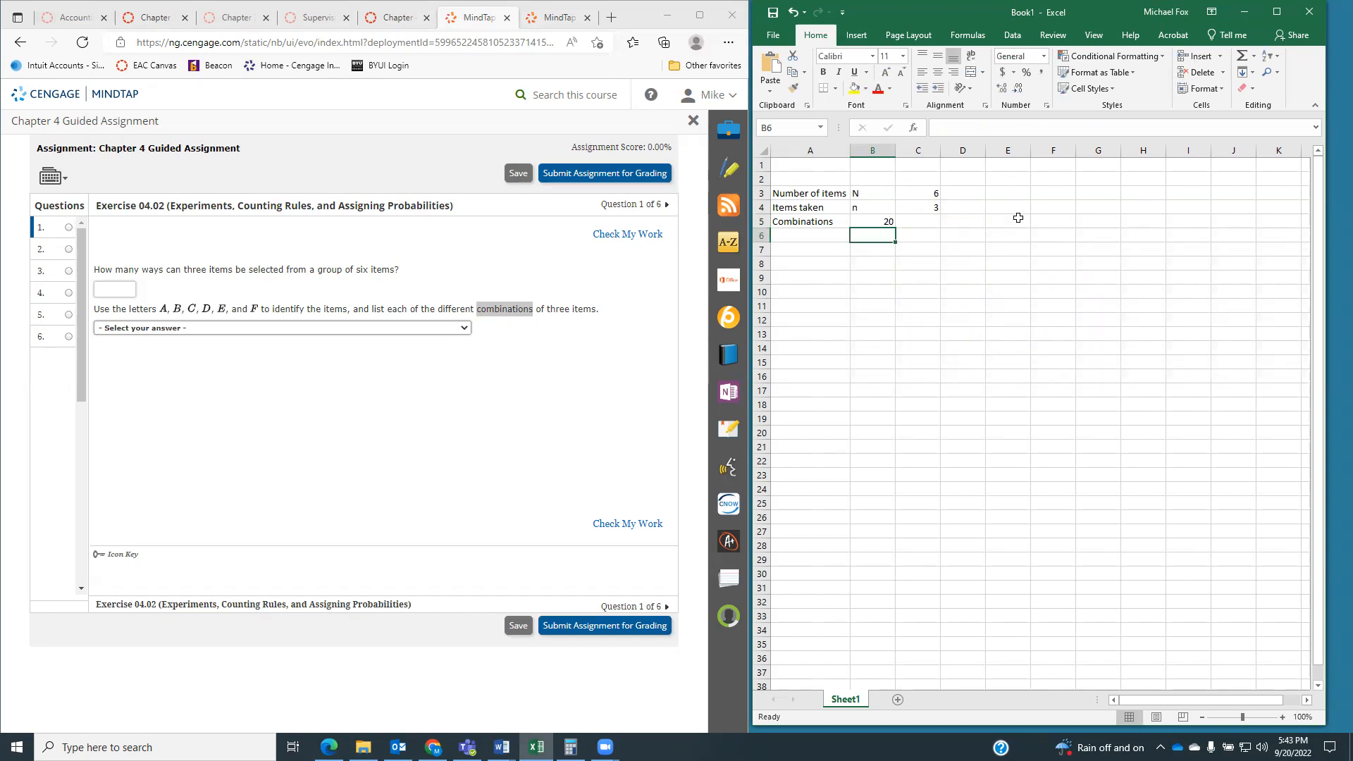
- Calculate the combinations in B6 with the formula =COMBIN(C3,C4)
text(=)
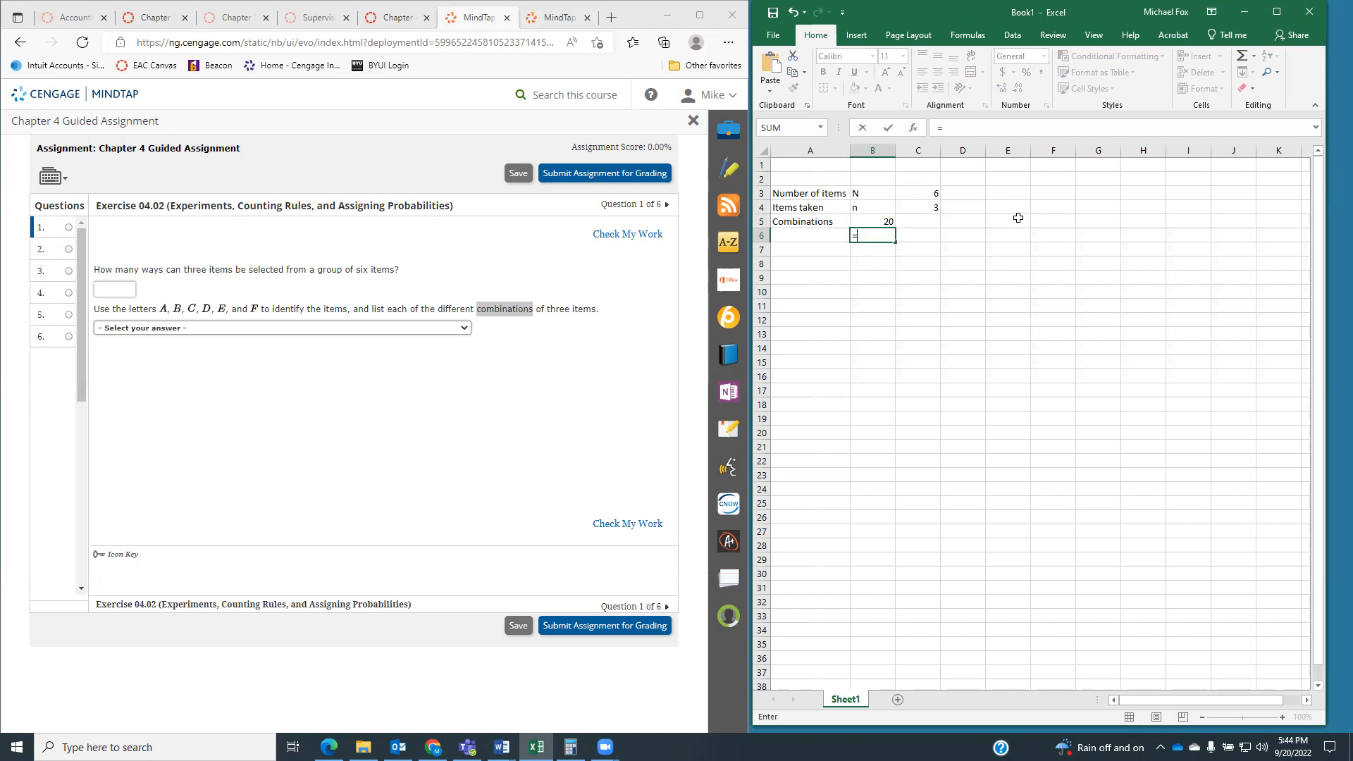
text(combin)
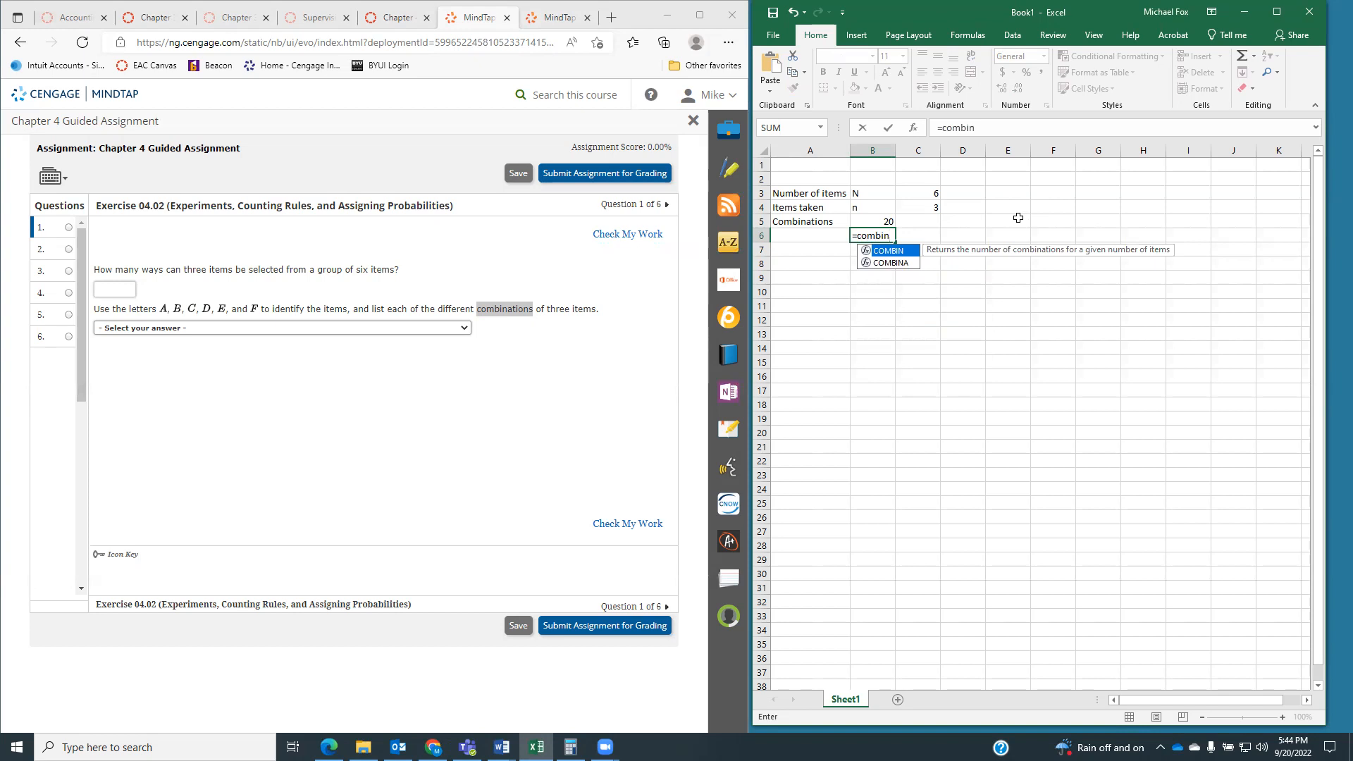
text(()
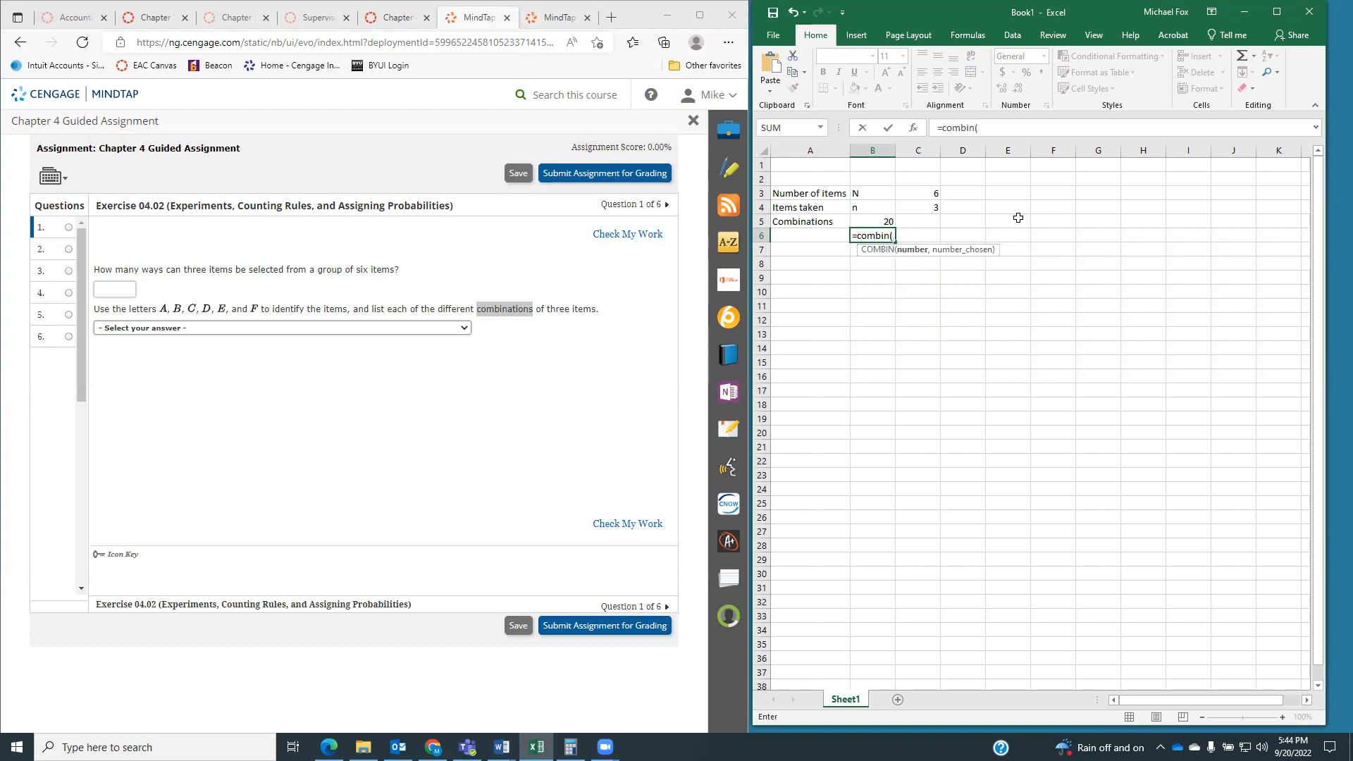
click(923, 194)
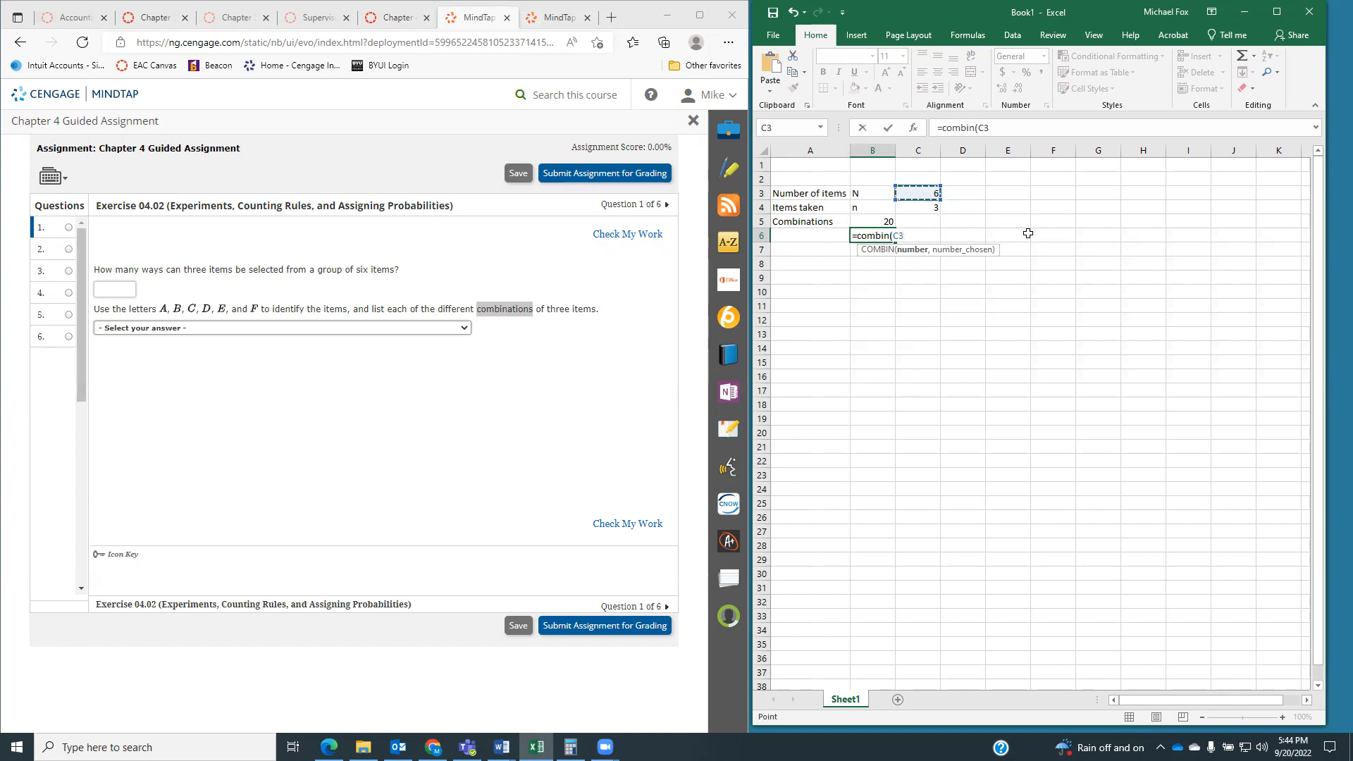
text(,)
click(931, 208)
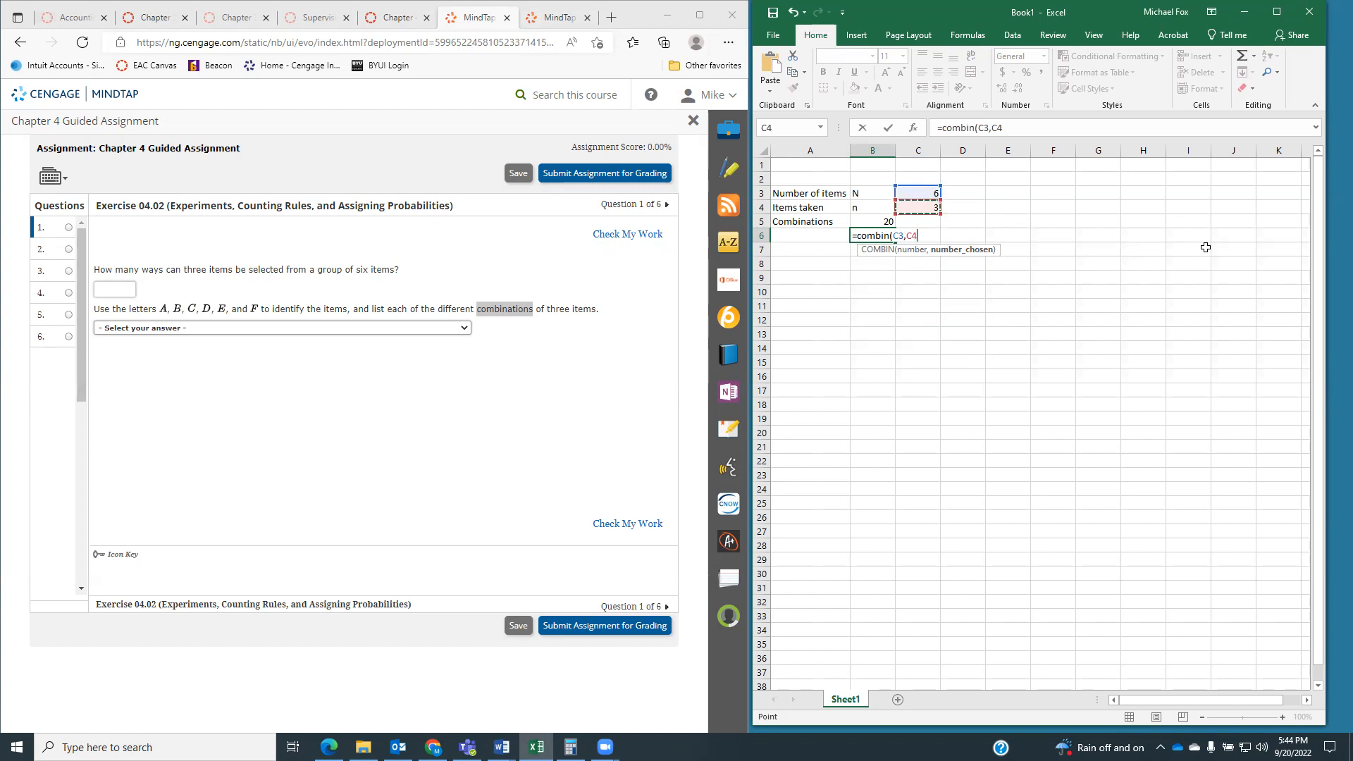
text())
key(Return)
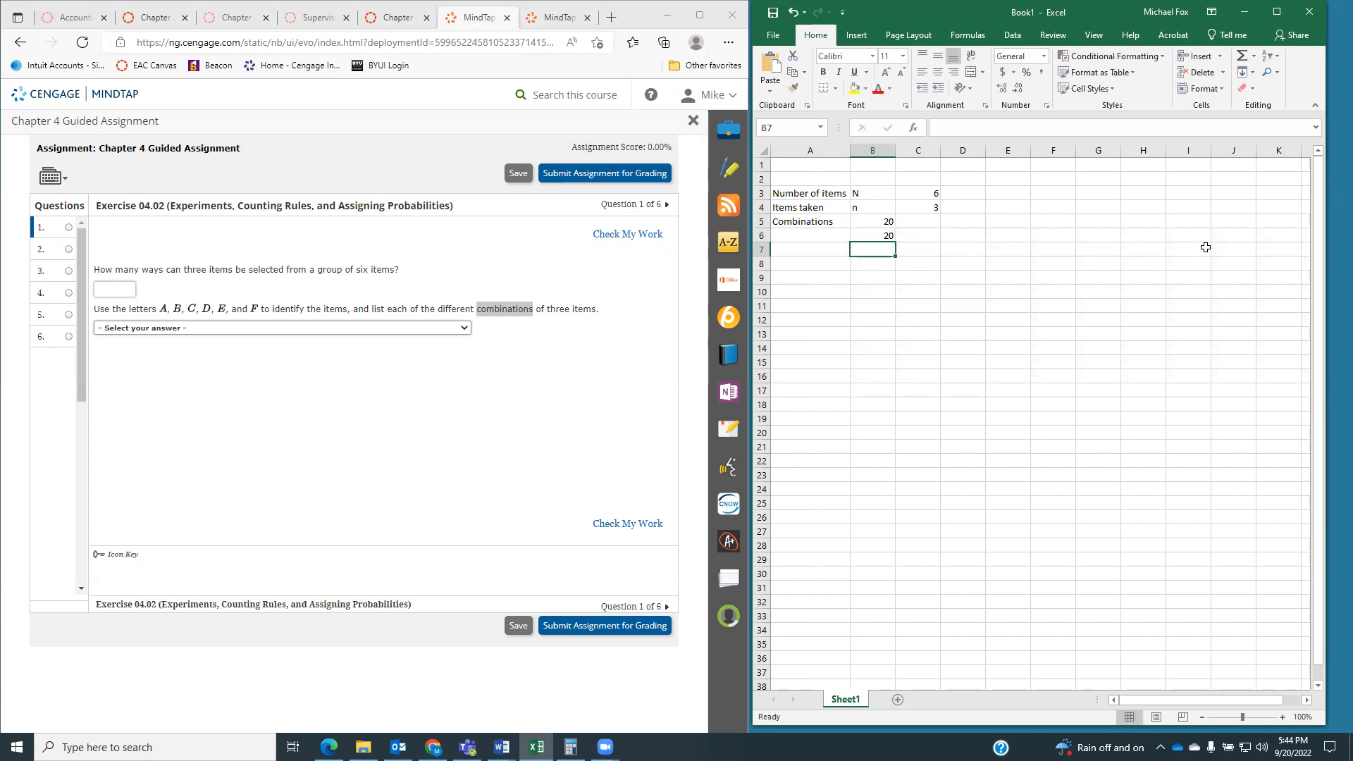
- Enlarge the worksheet view to 130% and display the COMBIN formula in B6 for reading
click(1283, 717)
click(1283, 717)
click(1283, 716)
double_click(907, 262)
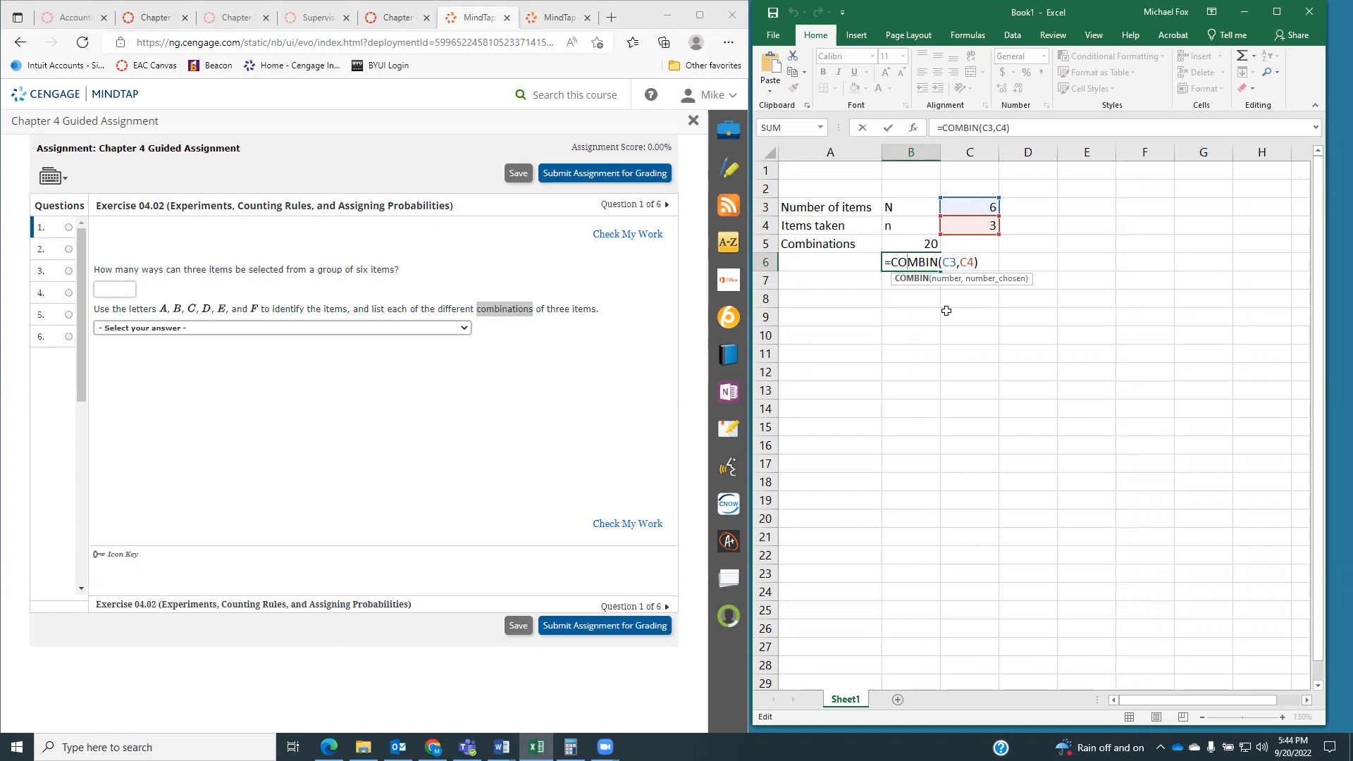
- Switch to the MindTap assignment and answer 20 for the number of ways to select three of six items
click(119, 288)
text(20)
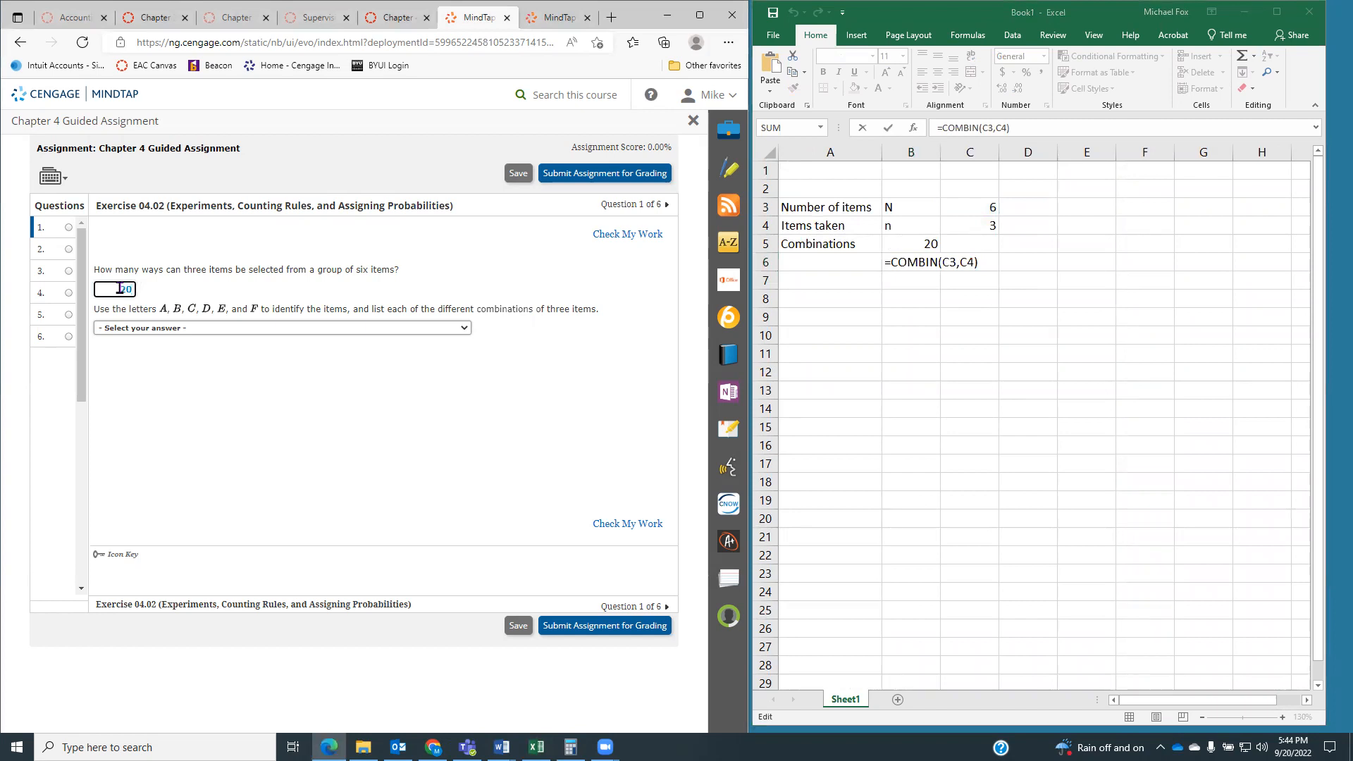
- Choose the combinations list starting with ABC ABD ABE ABF as the second answer and check the work on question 1
click(222, 331)
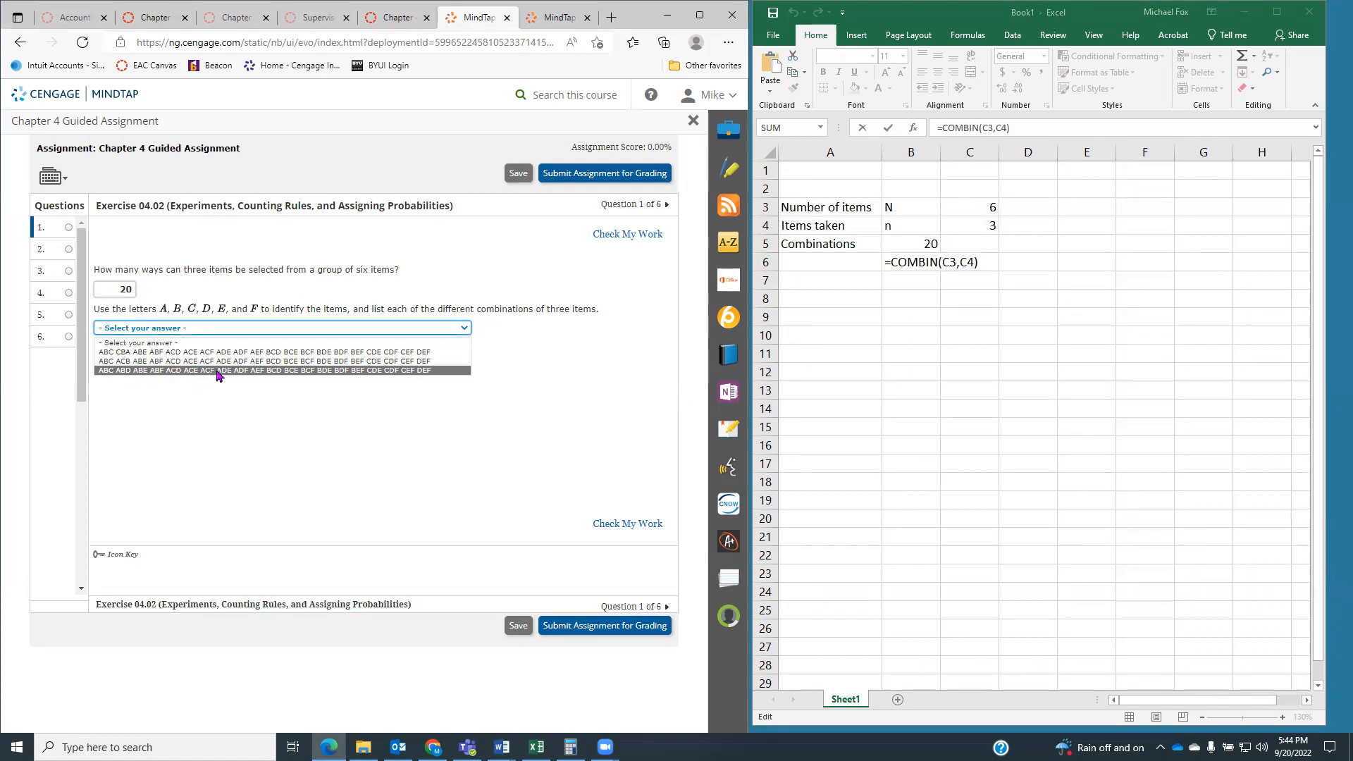
click(270, 372)
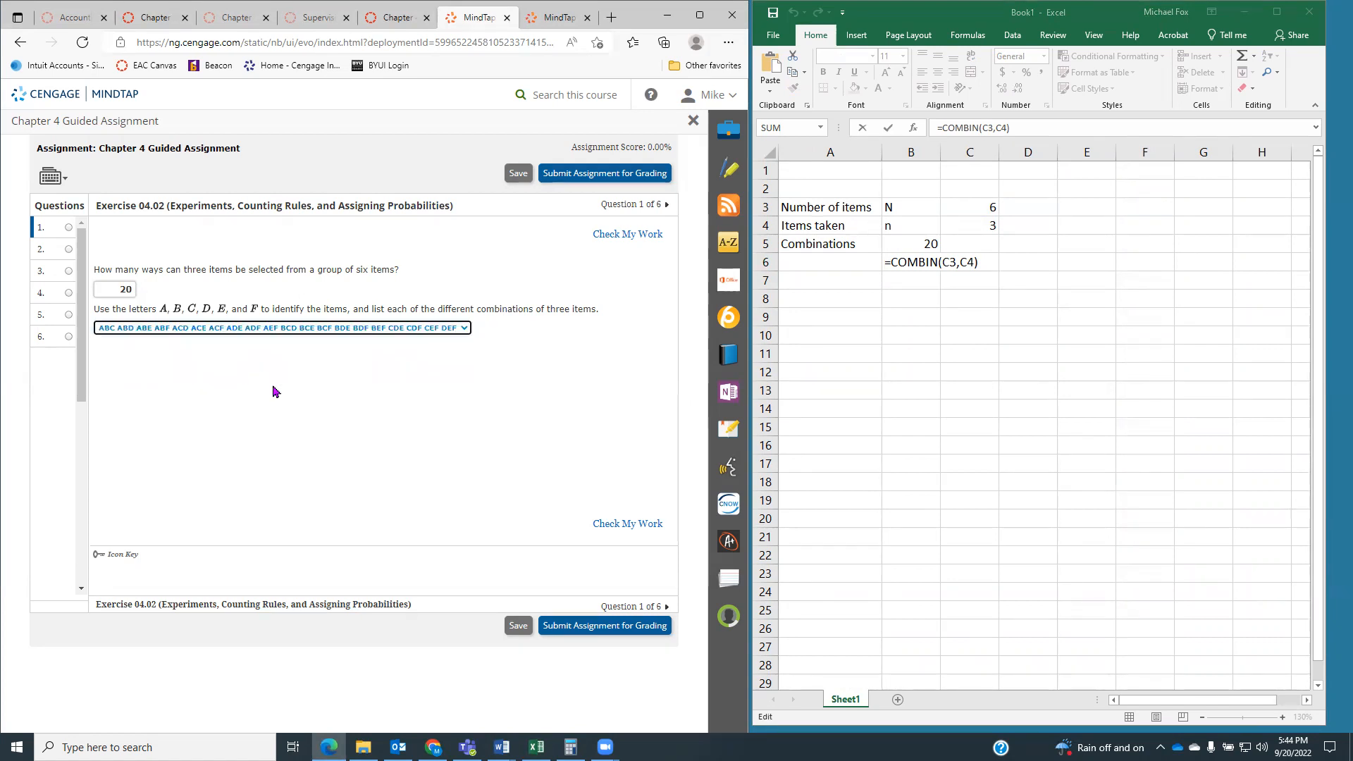
click(617, 525)
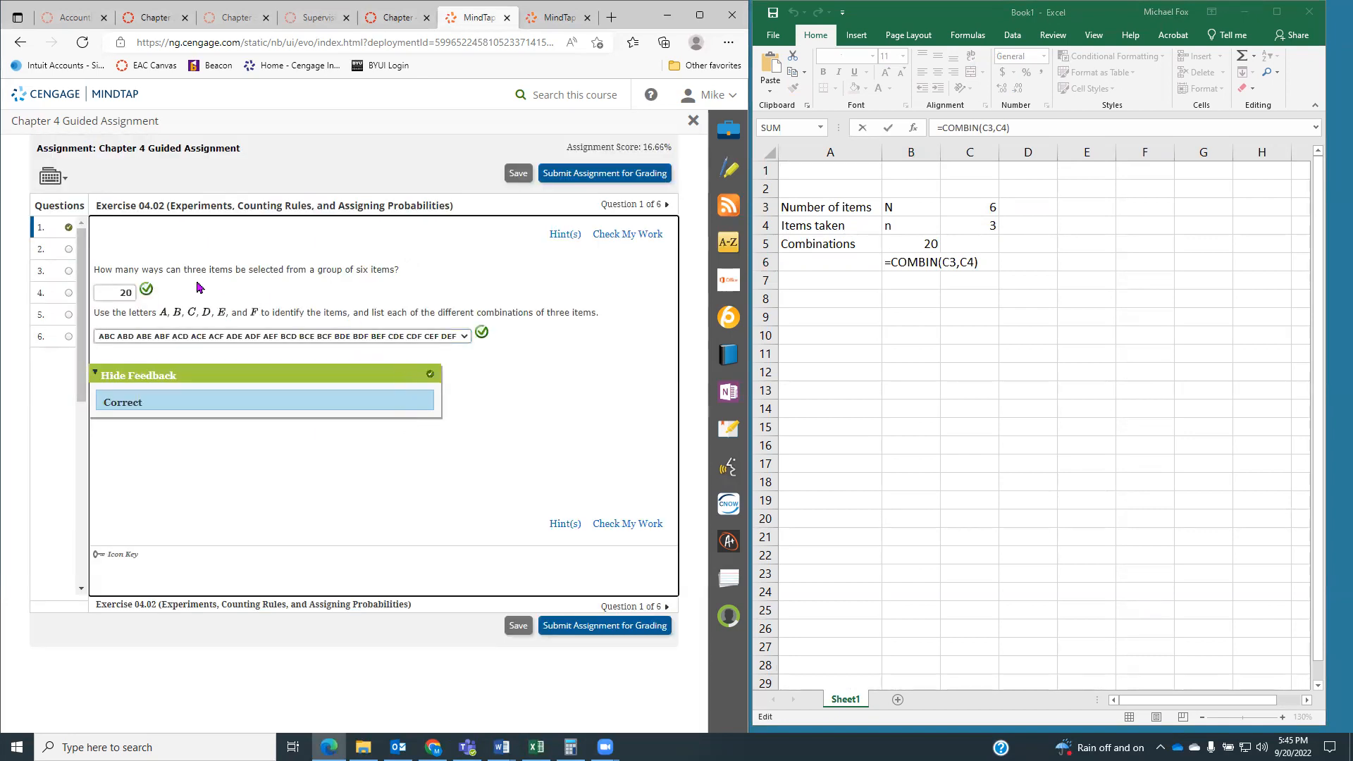
- Open question 2 on permutations in the assignment, then switch to Excel and commit the COMBIN formula in B6
click(43, 254)
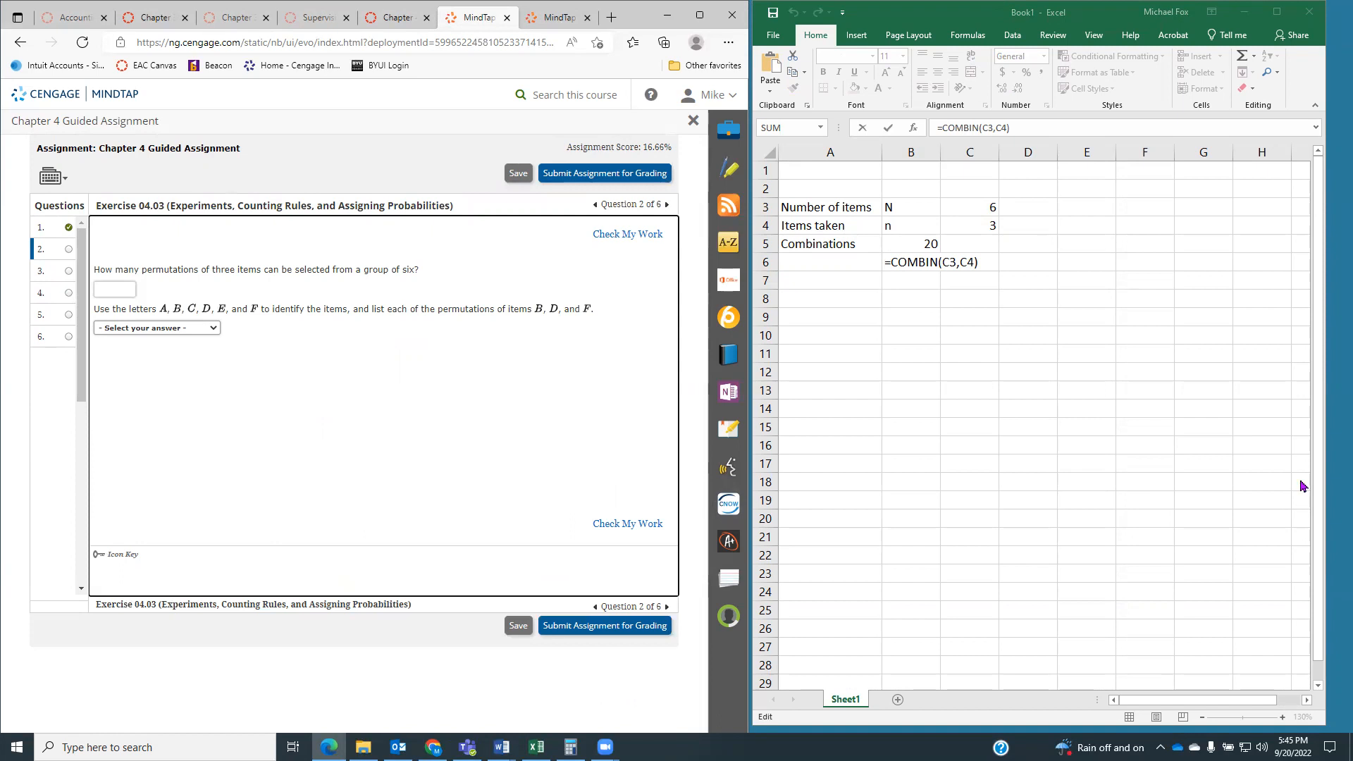
click(901, 268)
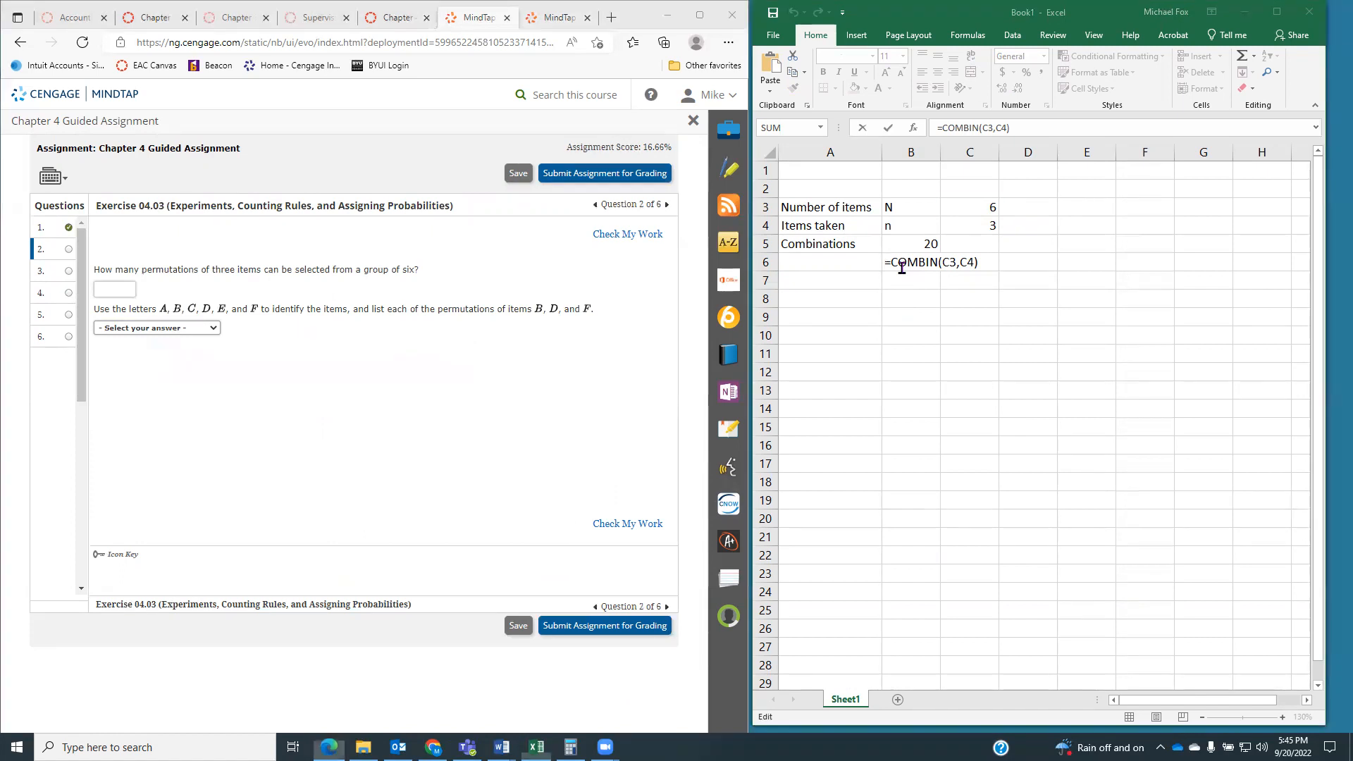
key(Return)
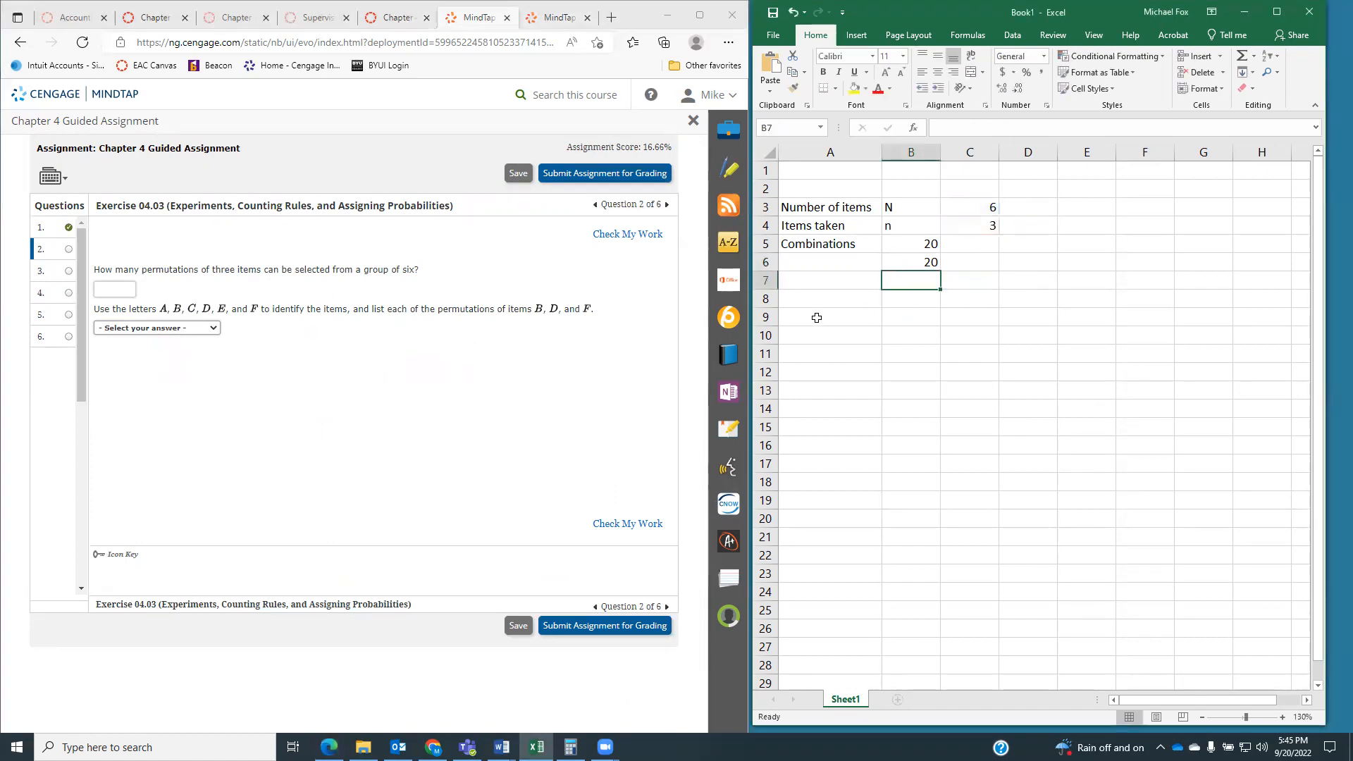
- Label cell A7 as Permutations below the combinations rows
click(812, 330)
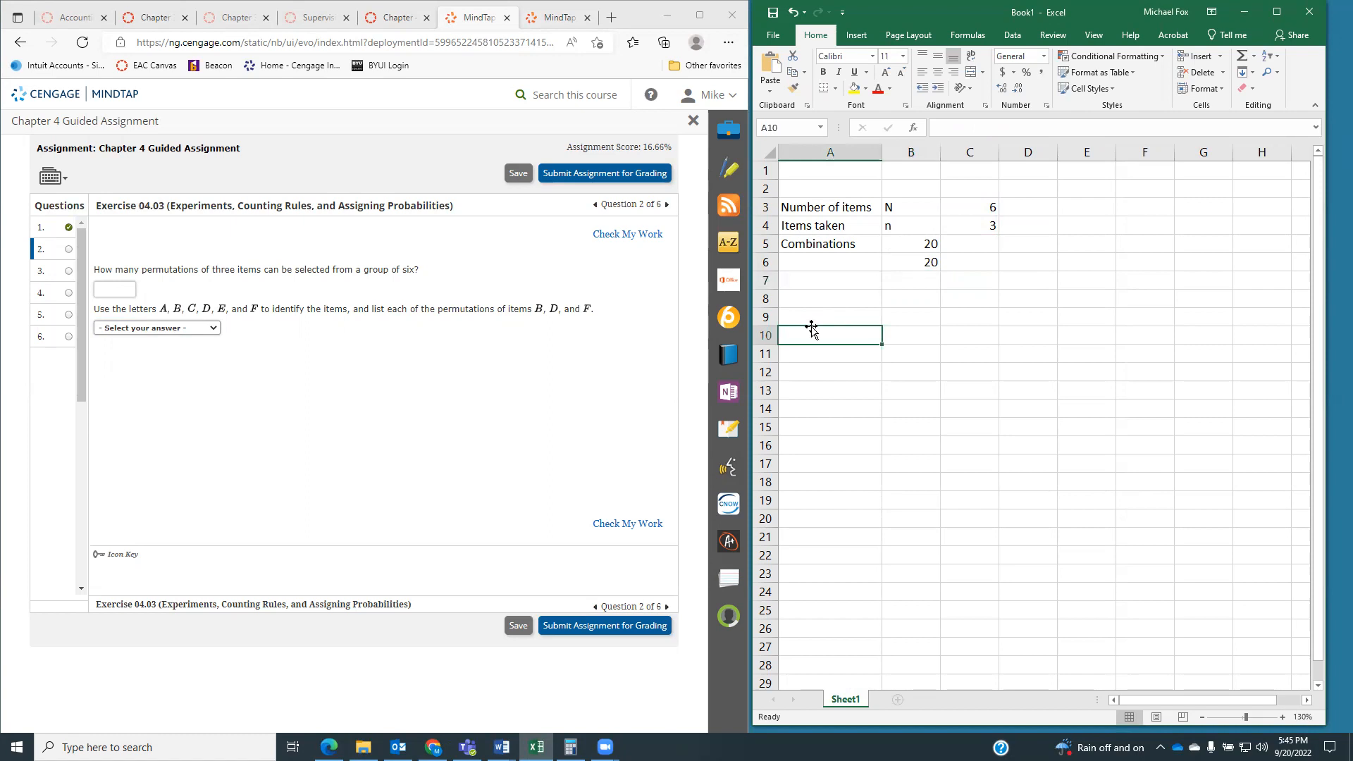
click(824, 280)
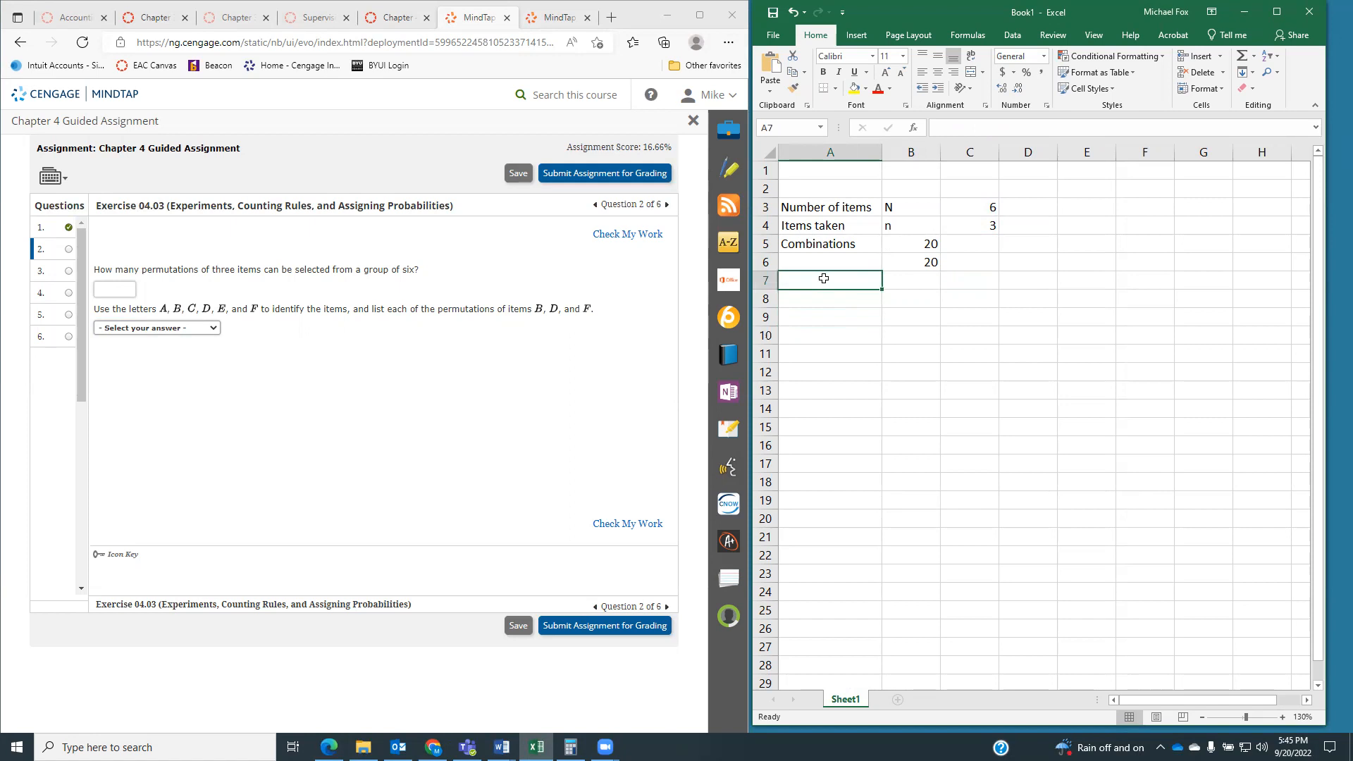
text(Permuta)
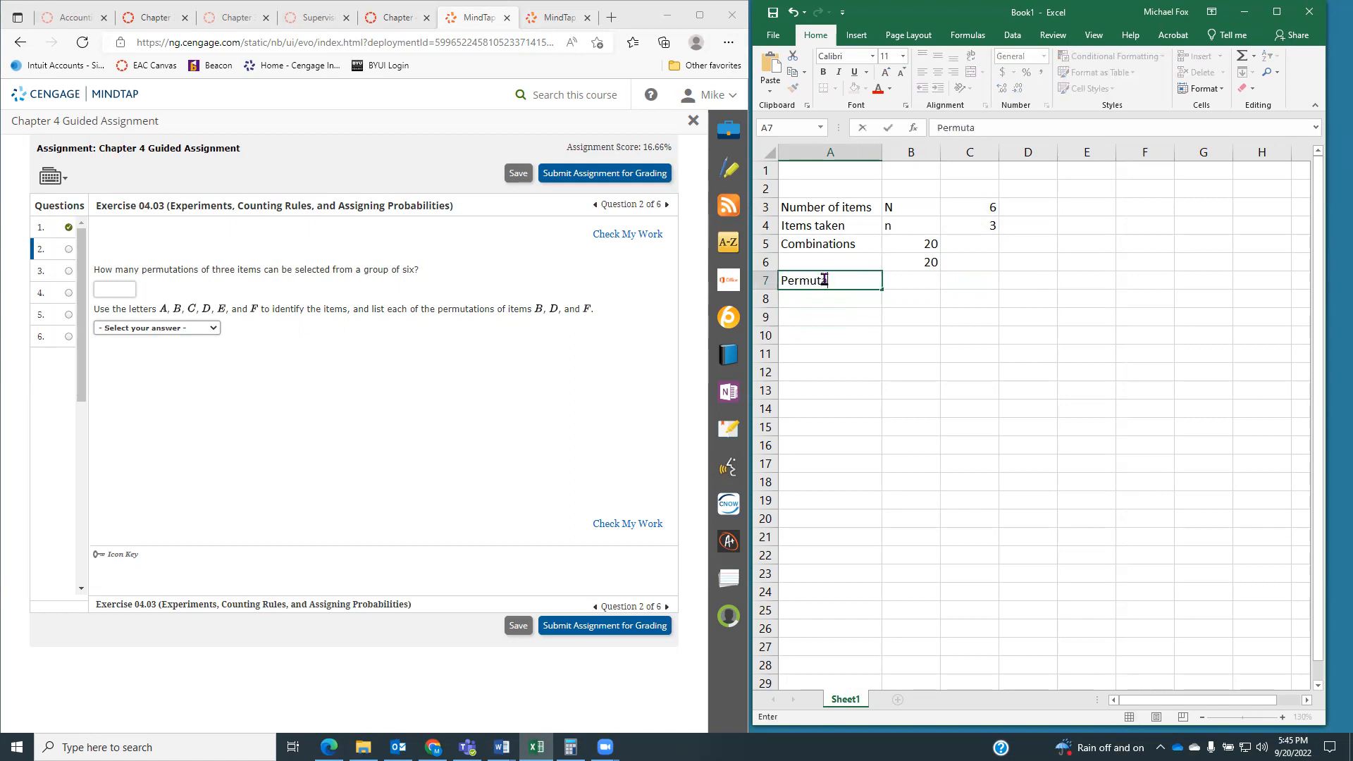
text(tions)
key(Tab)
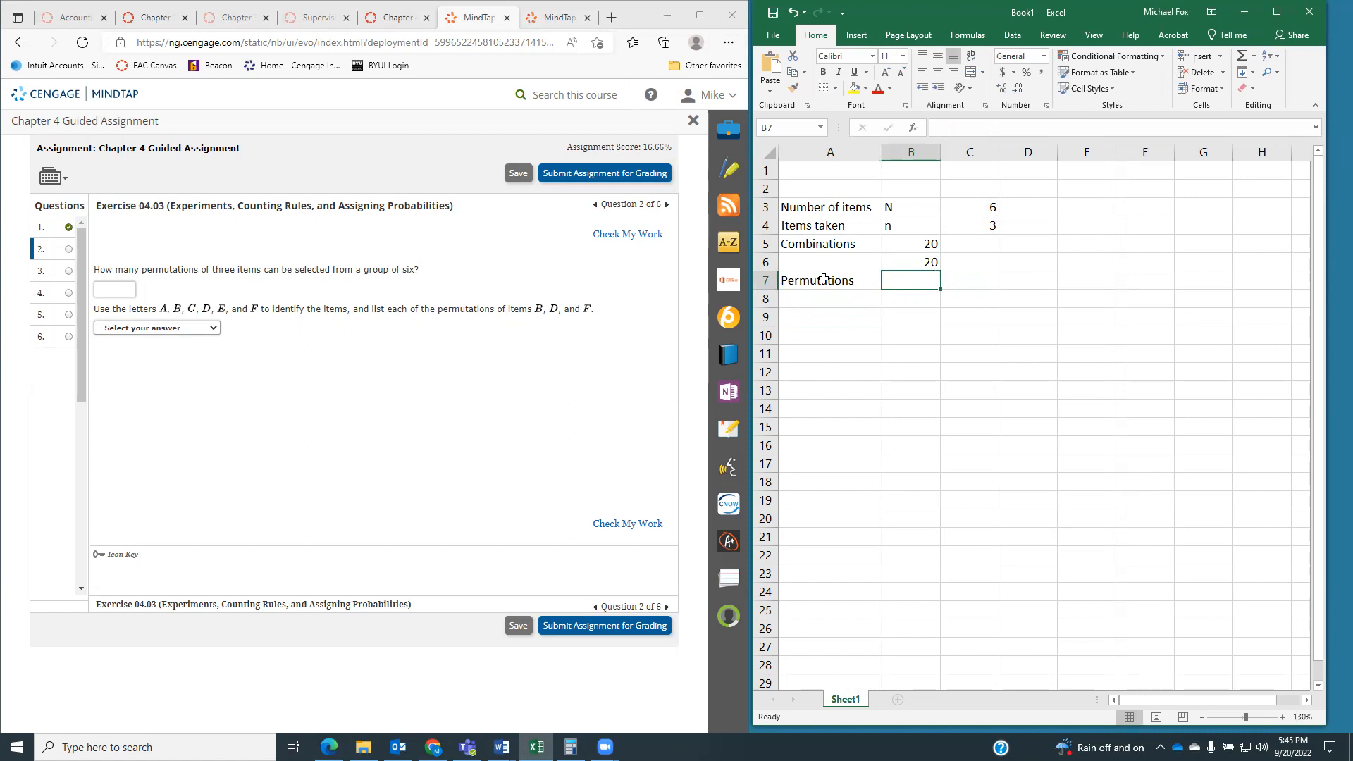
- Calculate the permutations in B7 by dividing factorials with the formula =(FACT(C3))/((FACT(C3-C4)))
text(=()
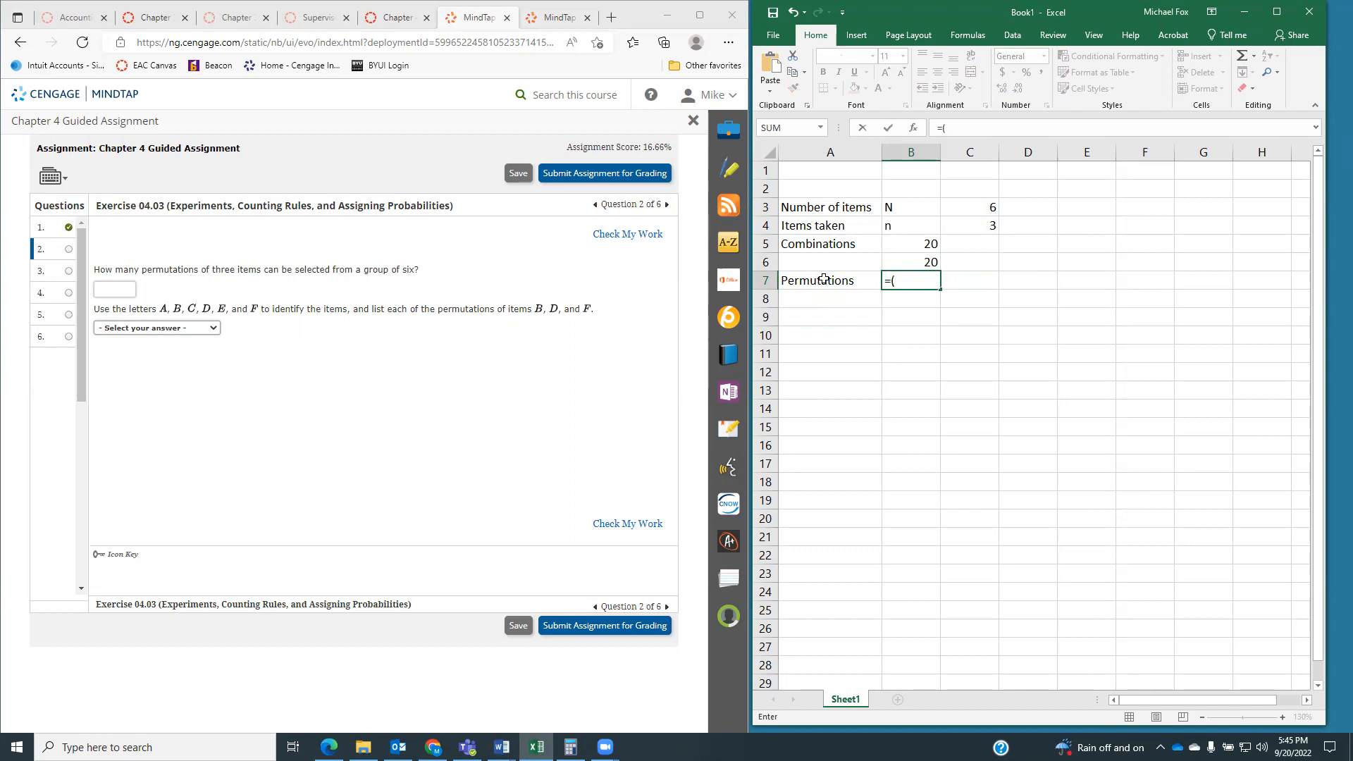
text(fact()
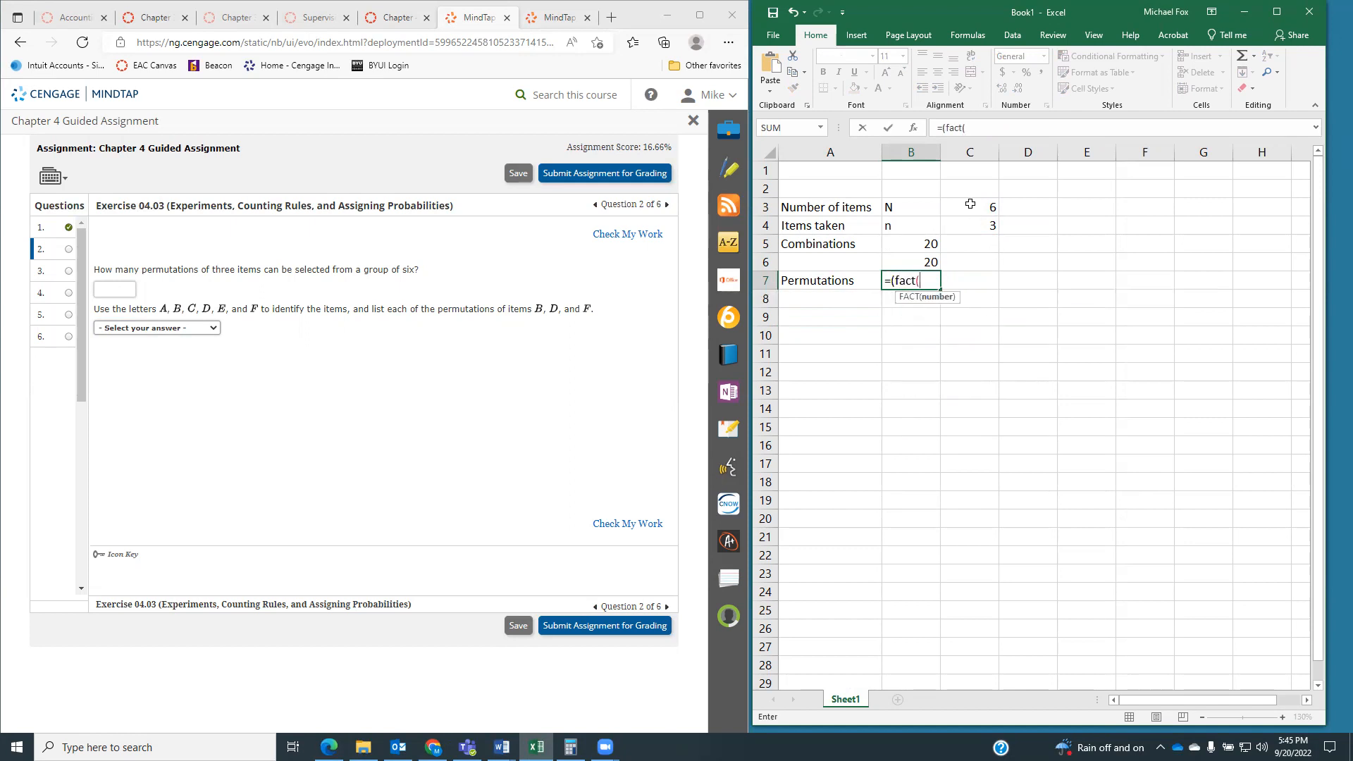
click(969, 204)
text()))
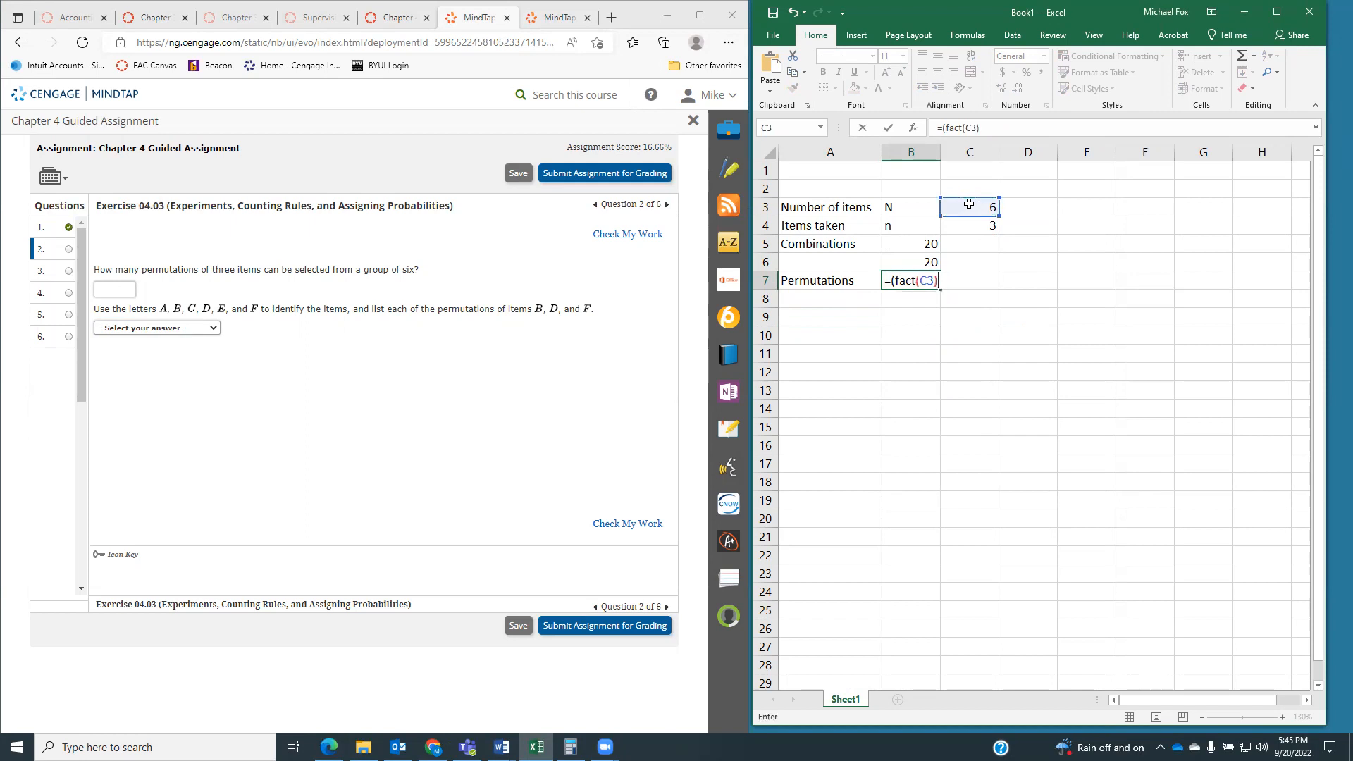
text(/((fact()
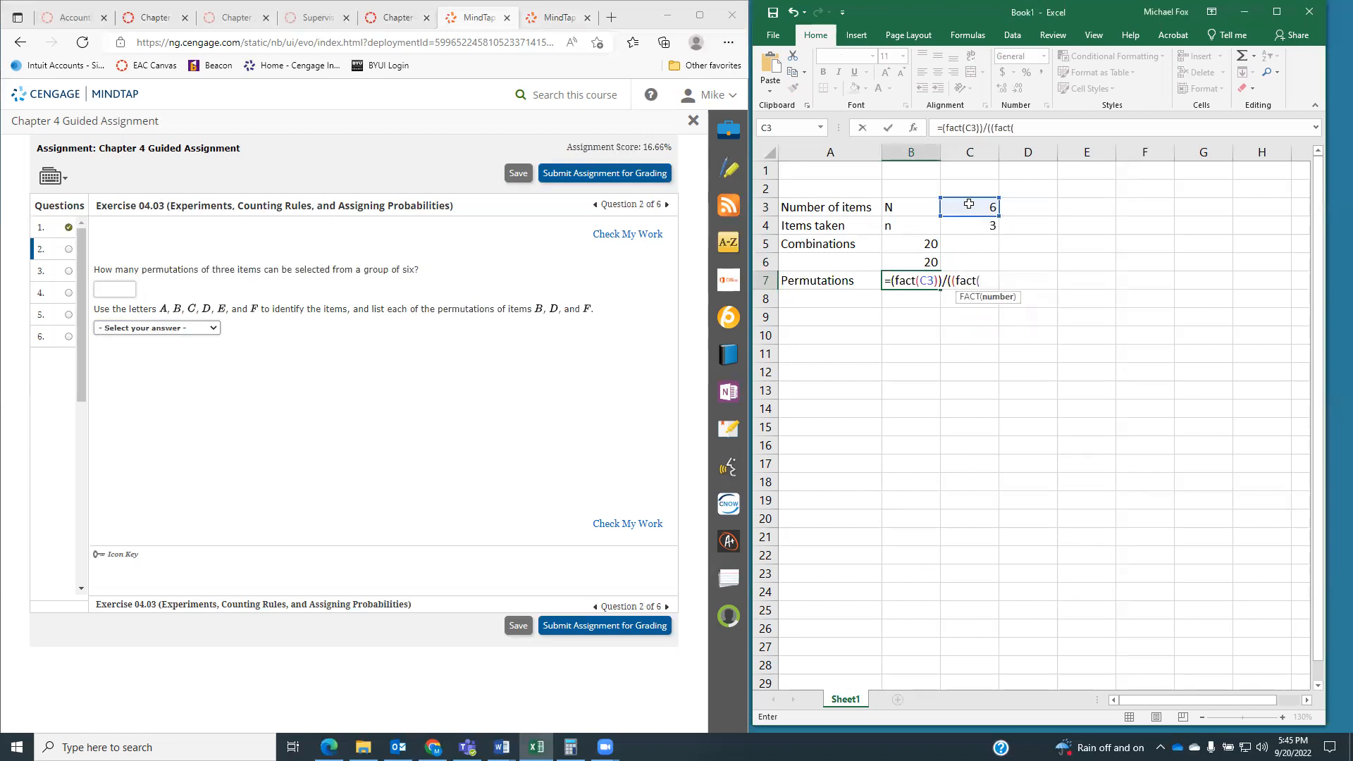
click(969, 205)
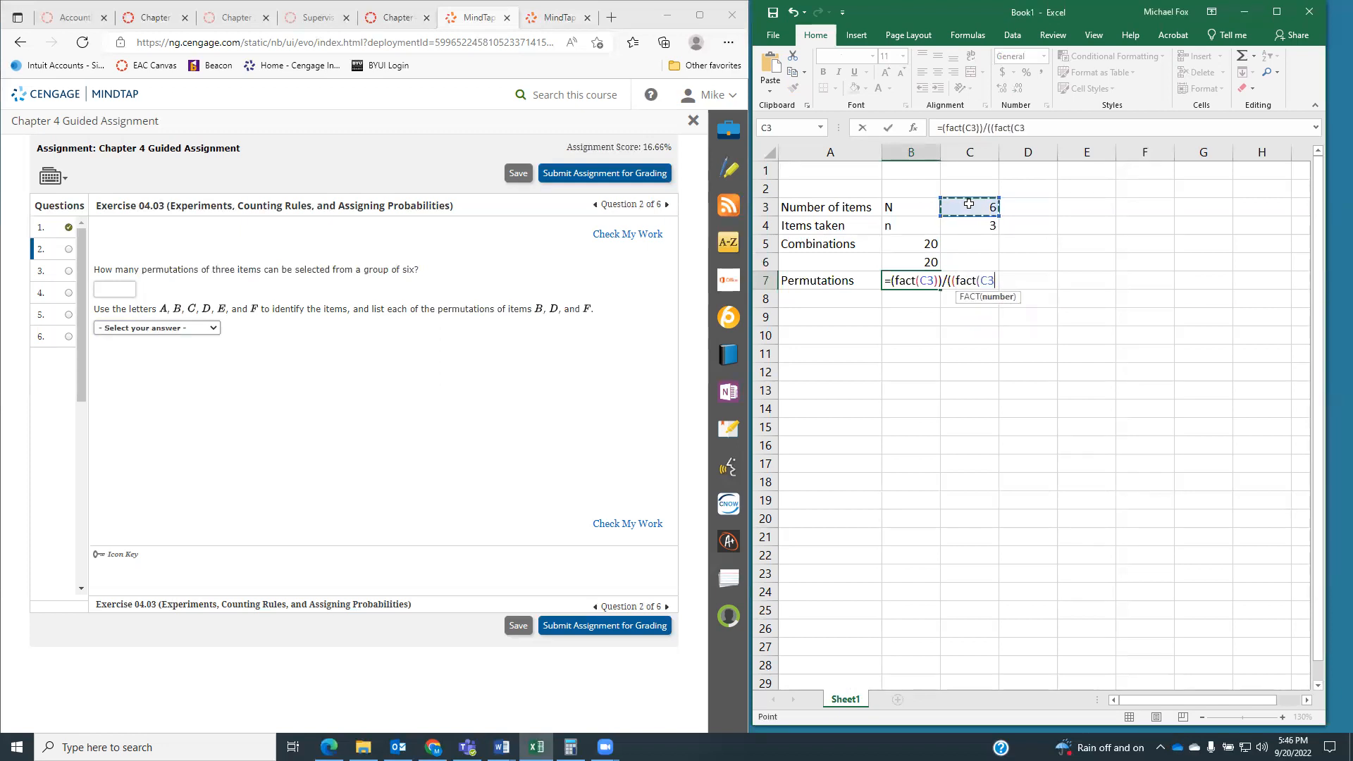
text(-)
click(970, 225)
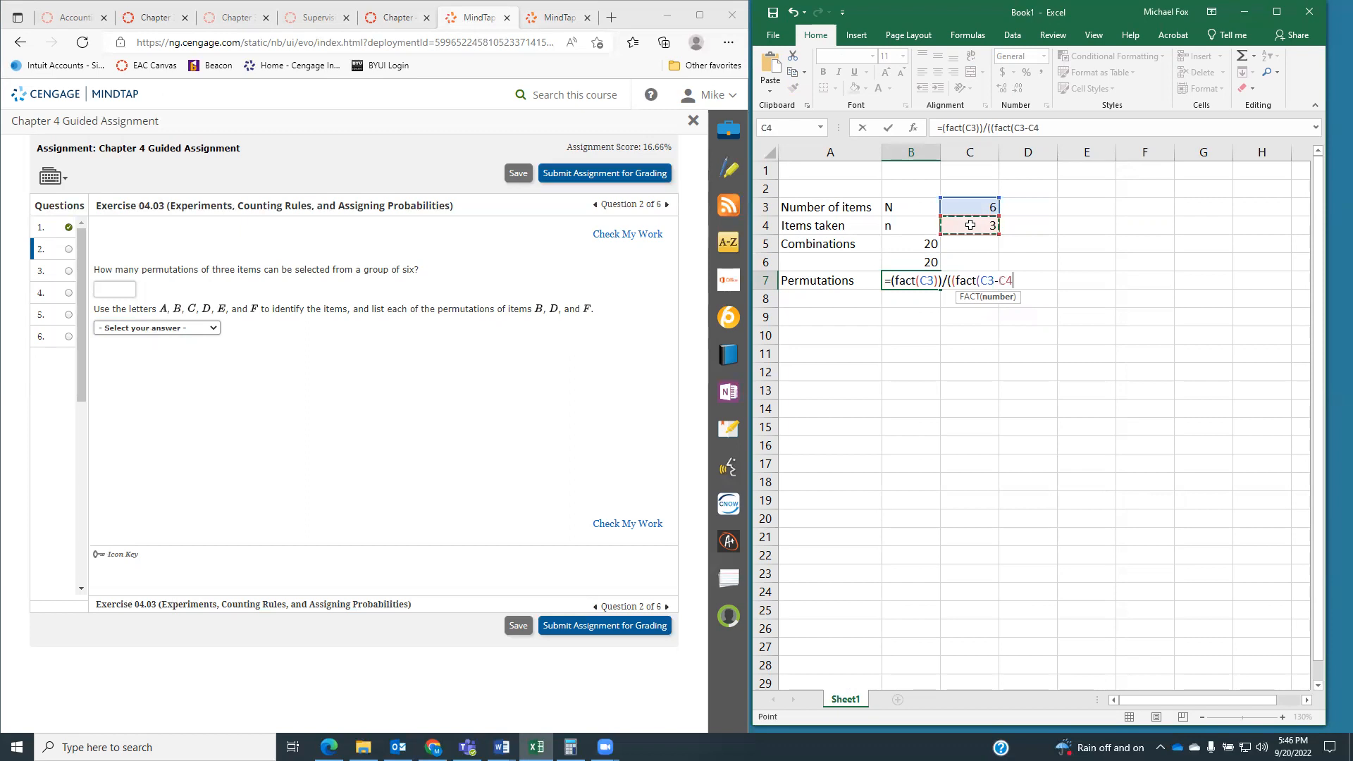
text())))
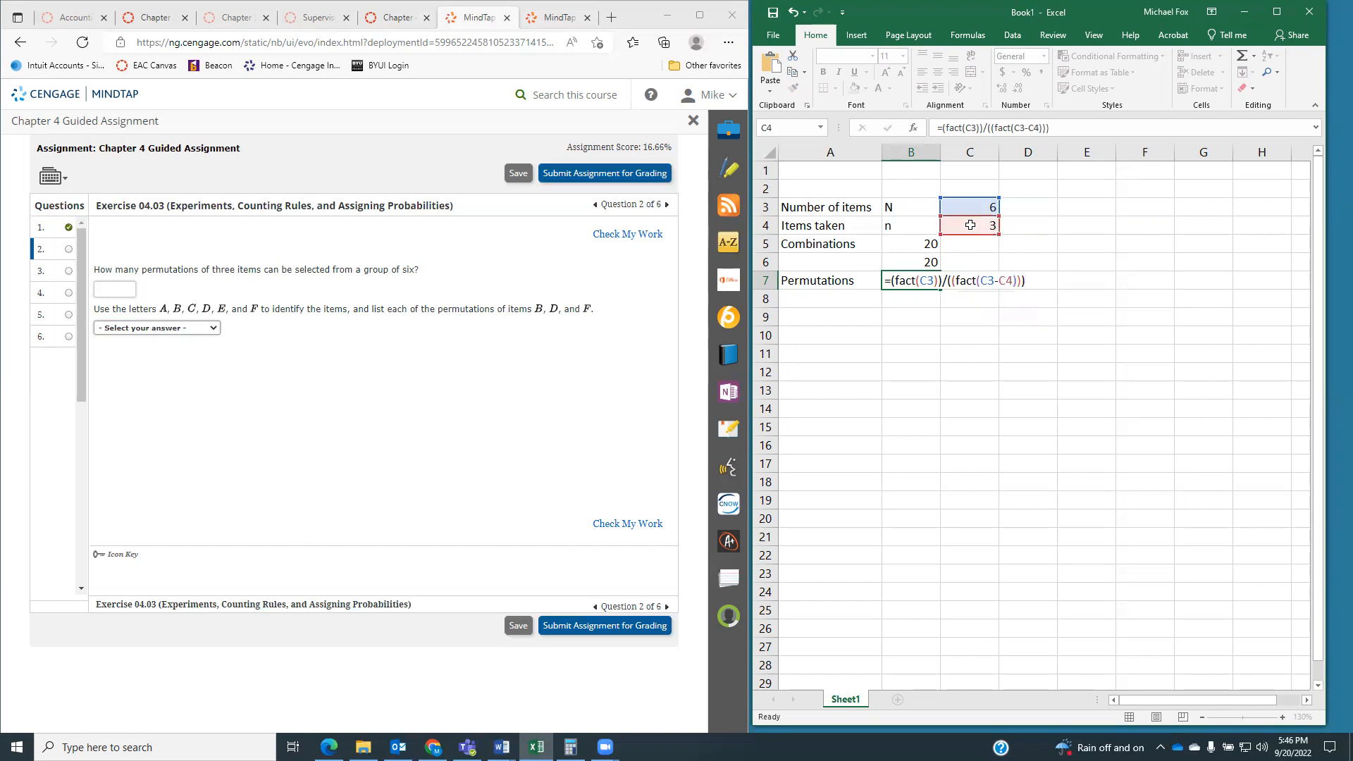
key(Return)
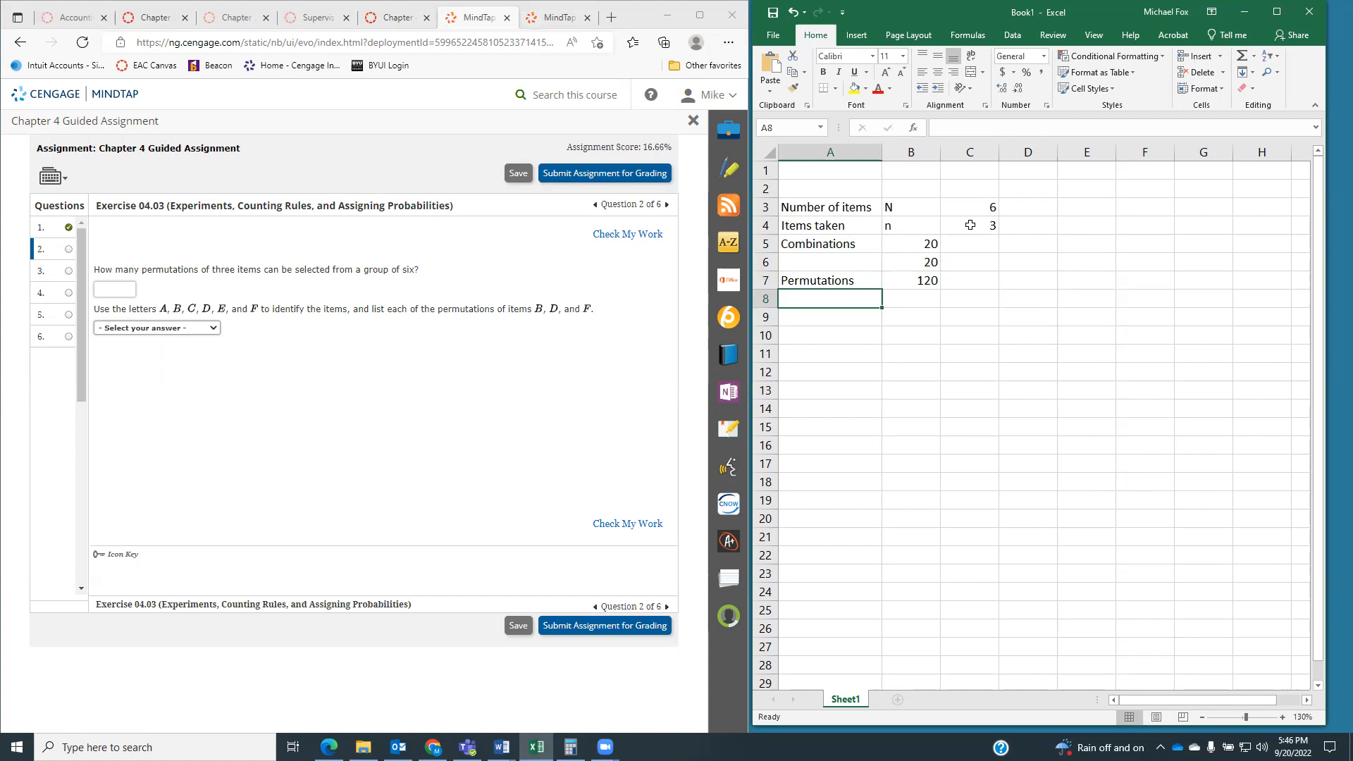
- Calculate the permutations in B8 with the built-in function formula =PERMUT(C3,C4)
click(906, 309)
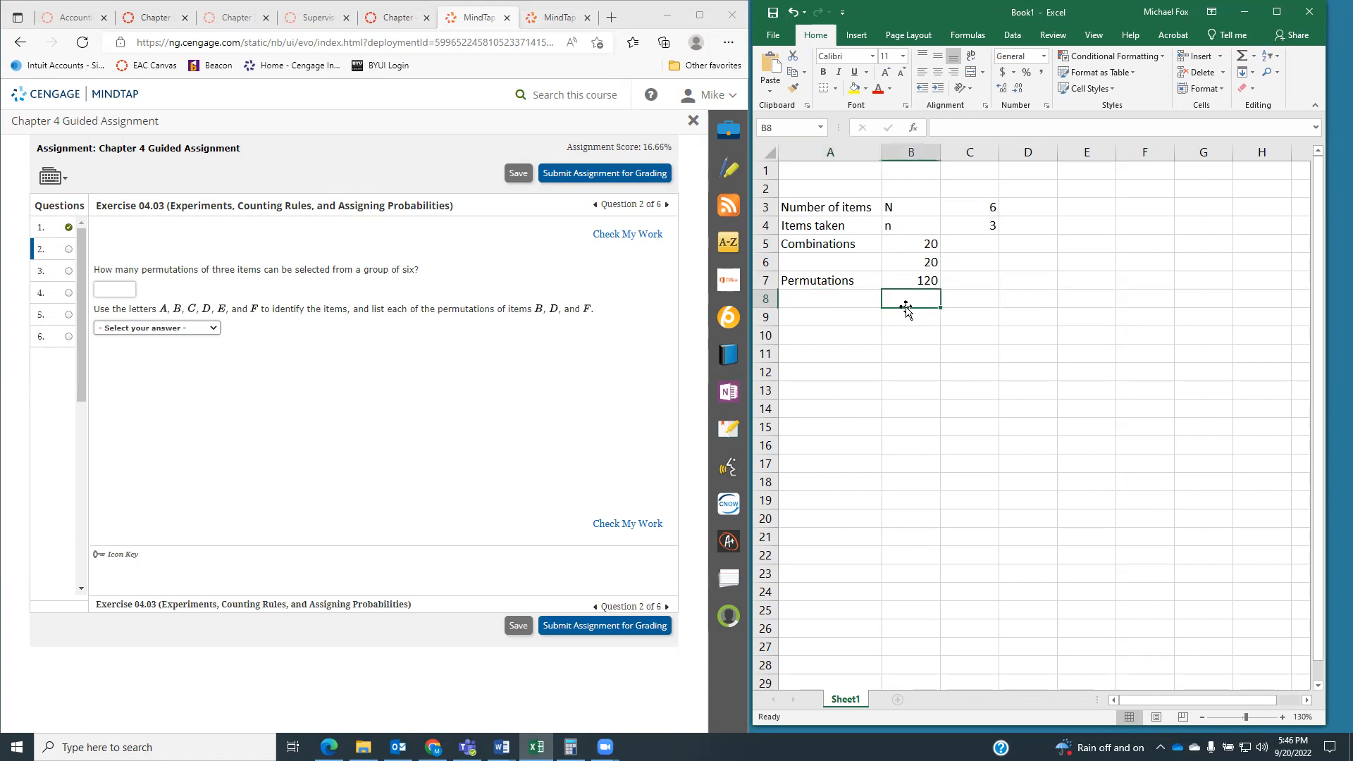
text(=)
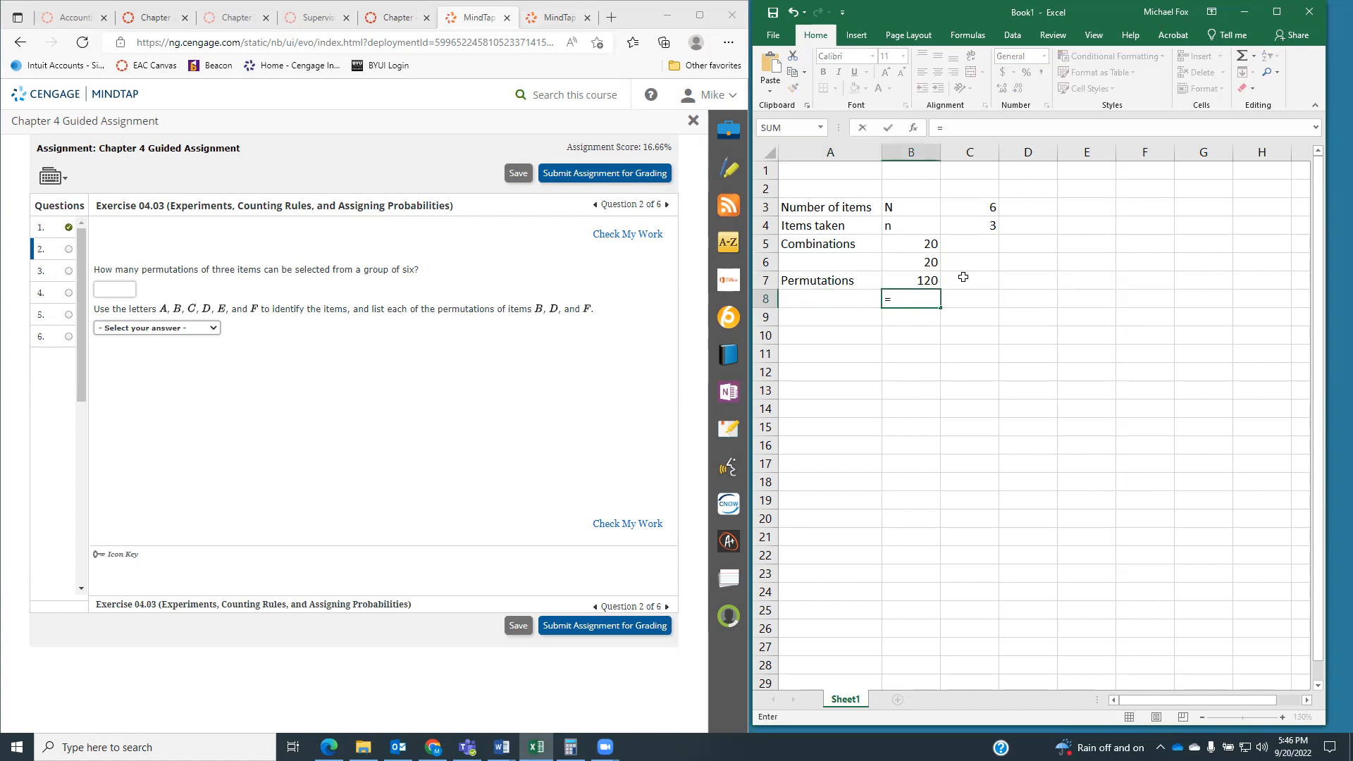
text(permut)
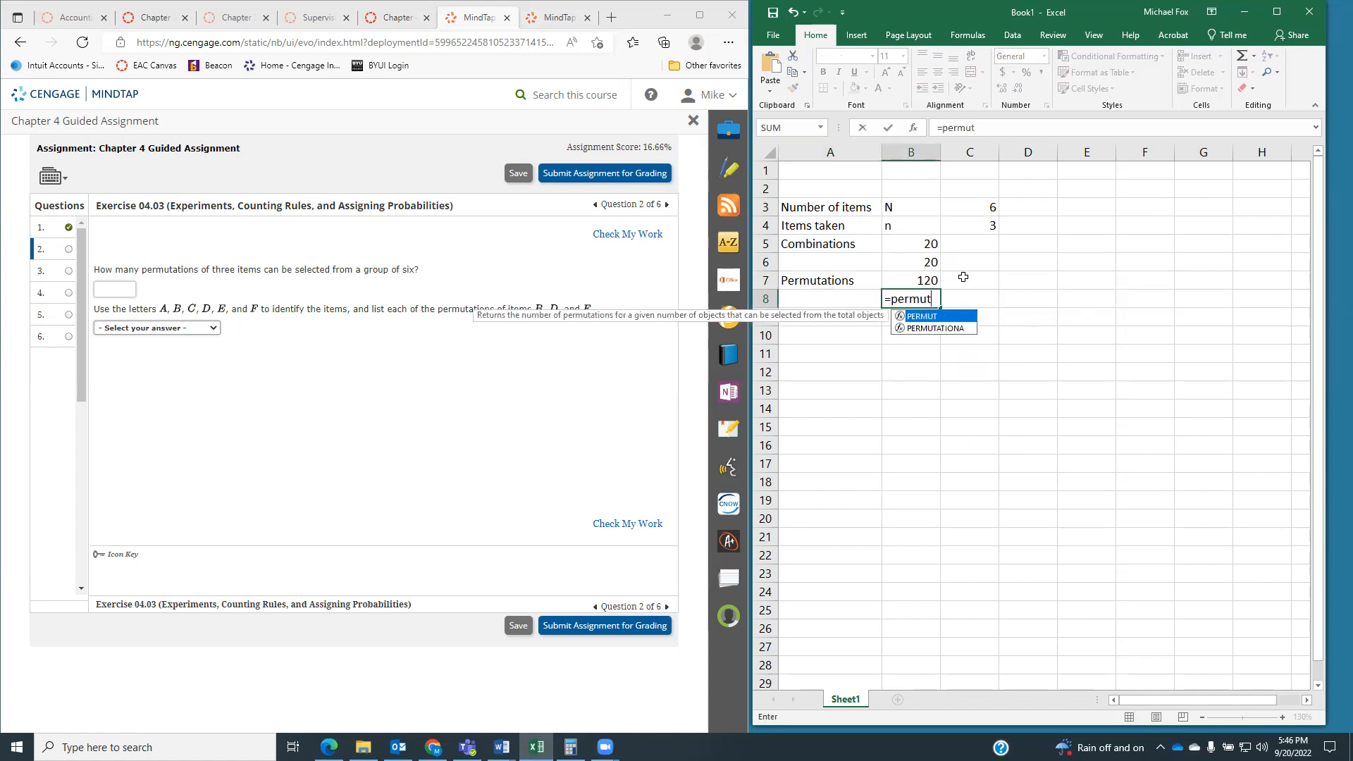
text(()
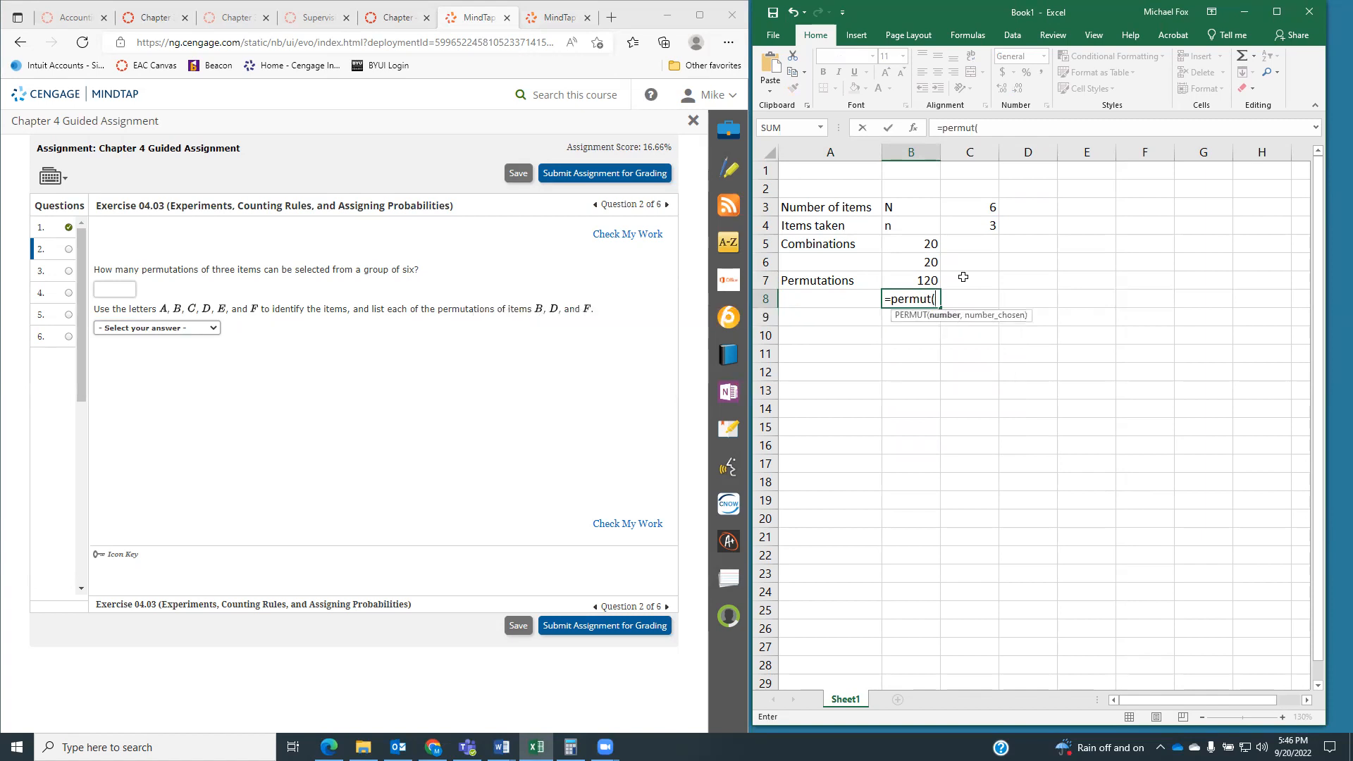
click(983, 209)
text(,)
click(974, 224)
text())
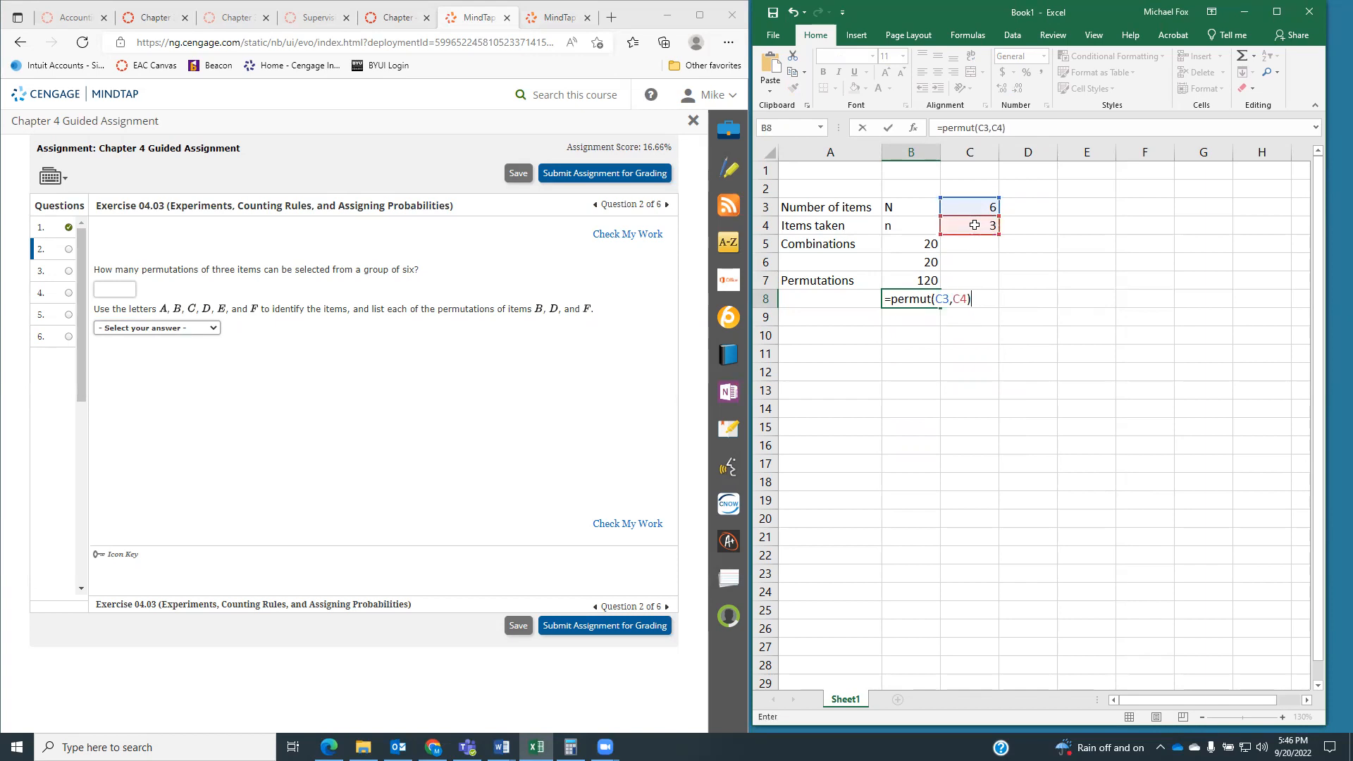
key(Return)
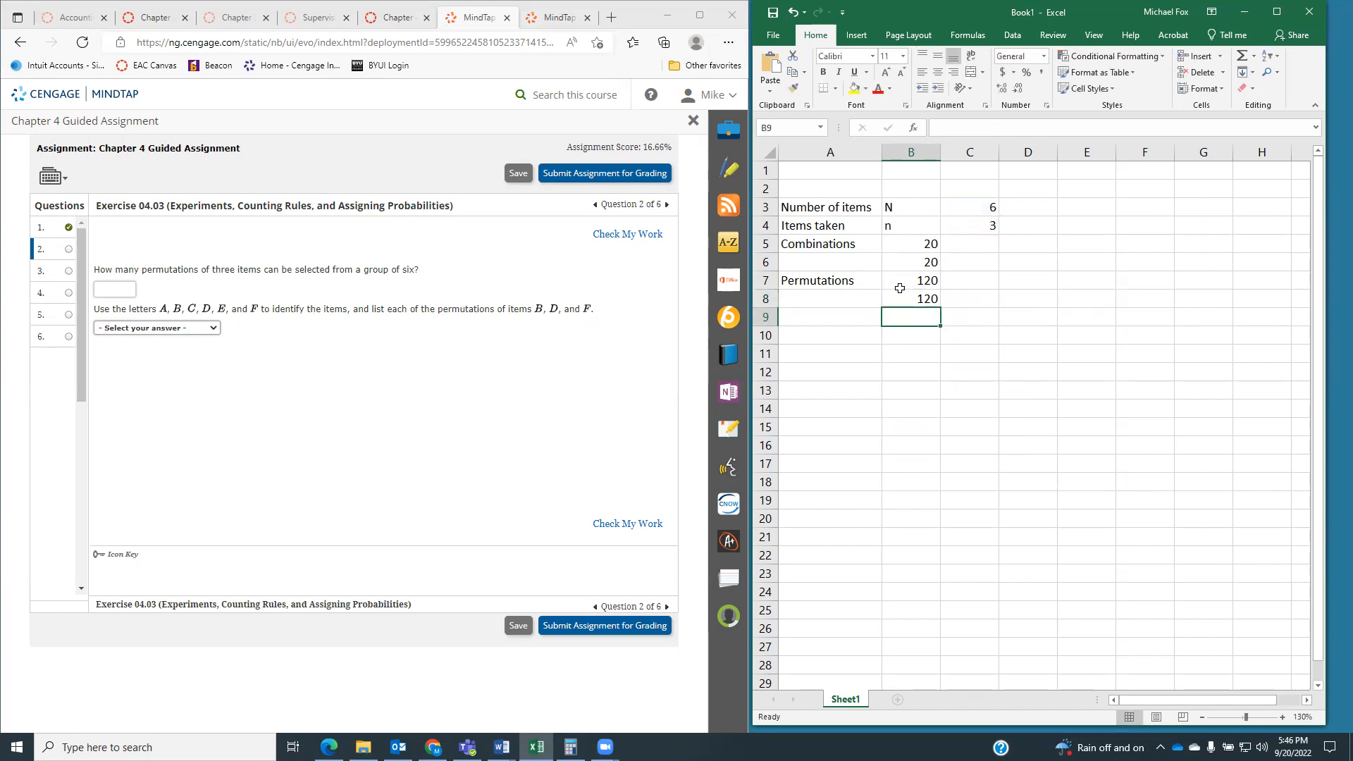
- Switch to the MindTap assignment, answer question 2 with 120 and the list BDF BFD DBF DFB FBD FDB, and check the work
click(120, 289)
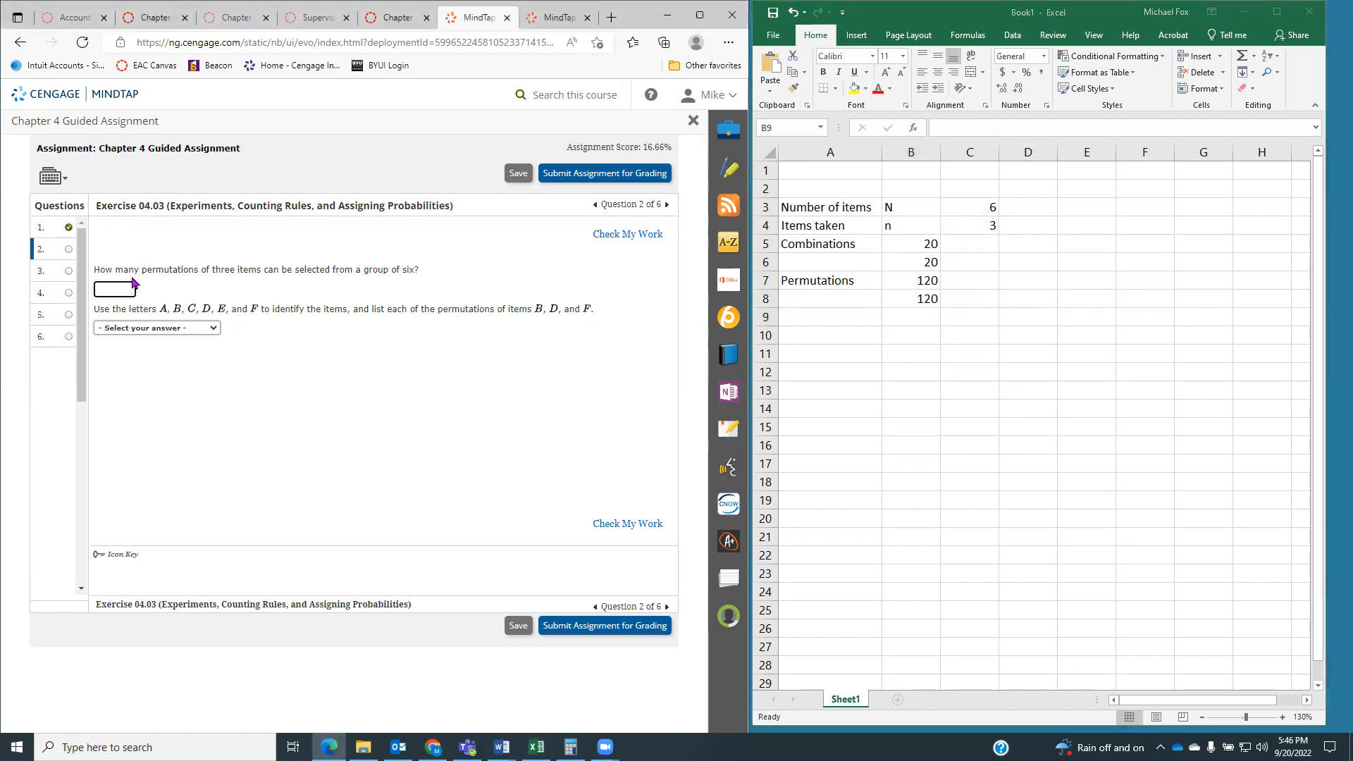
text(120)
click(423, 388)
click(207, 329)
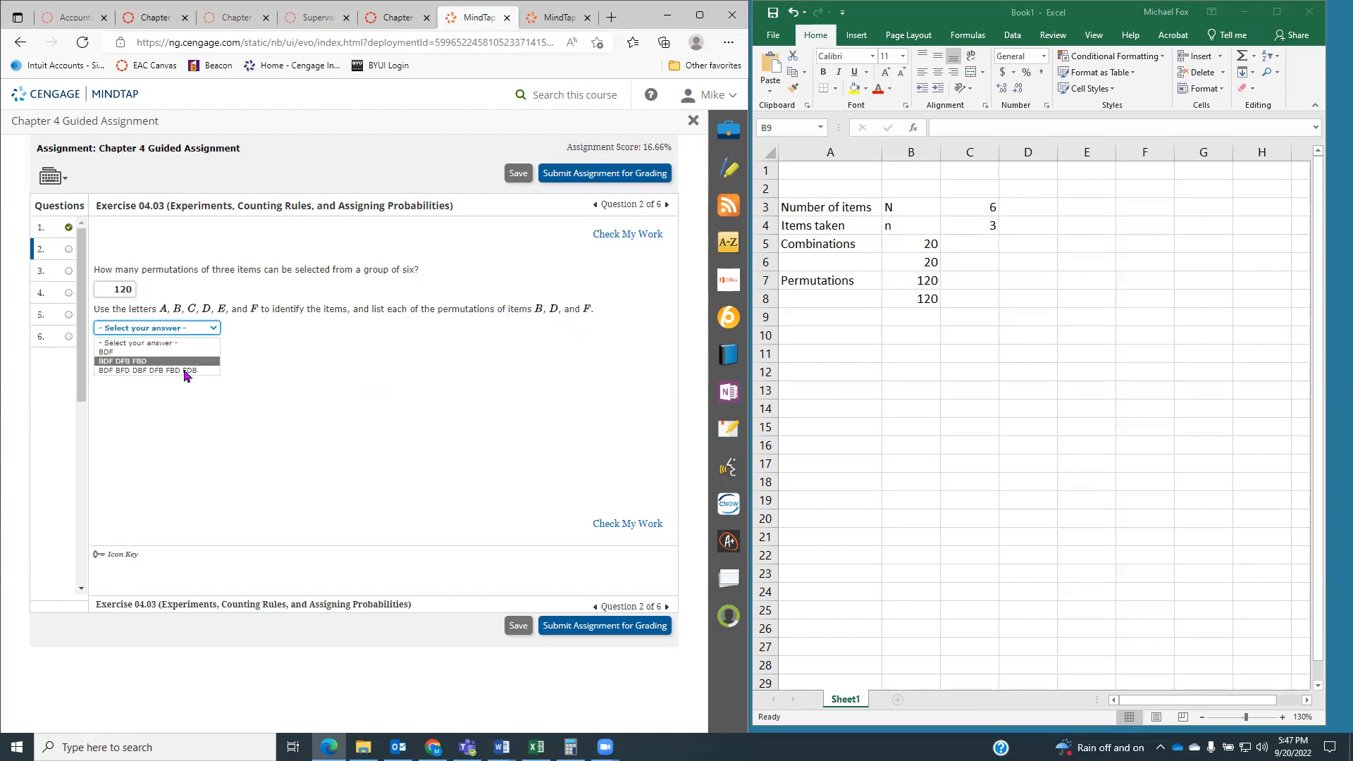
click(192, 370)
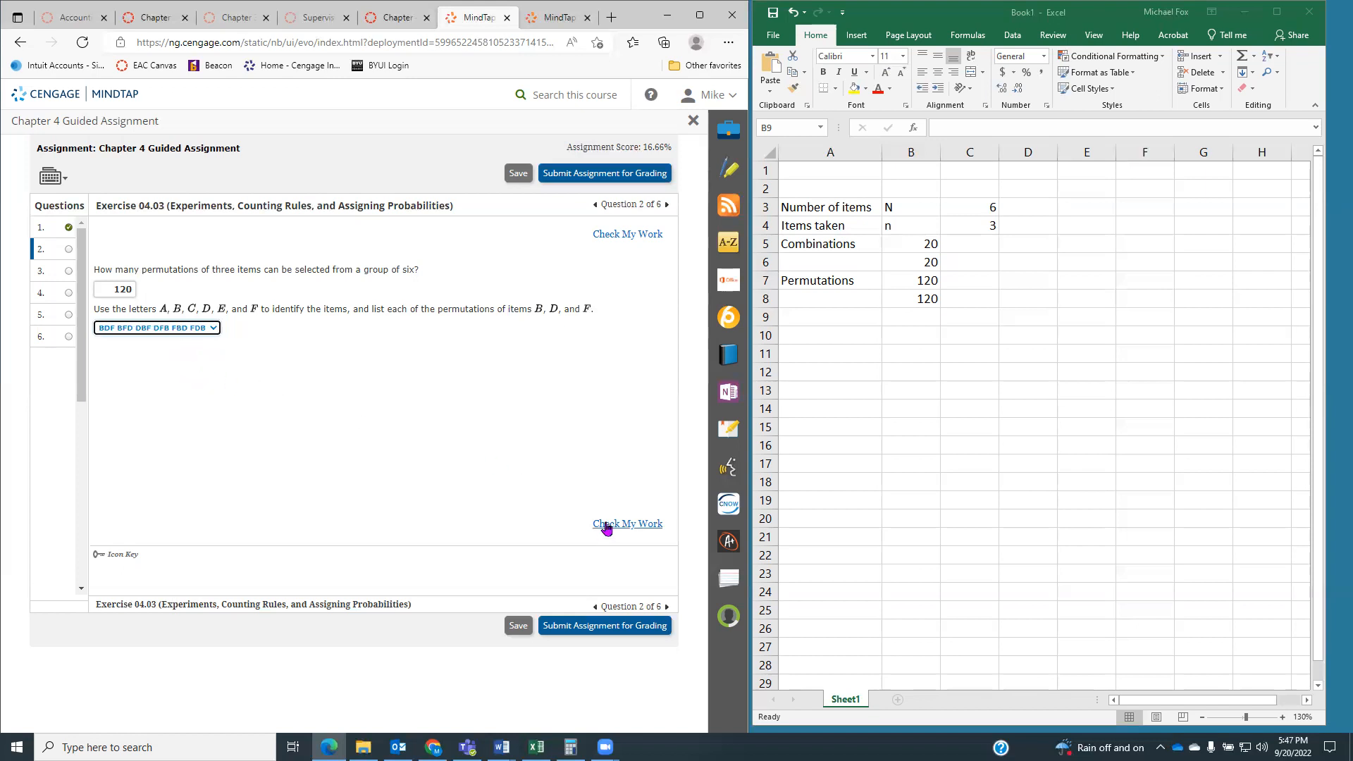
click(604, 524)
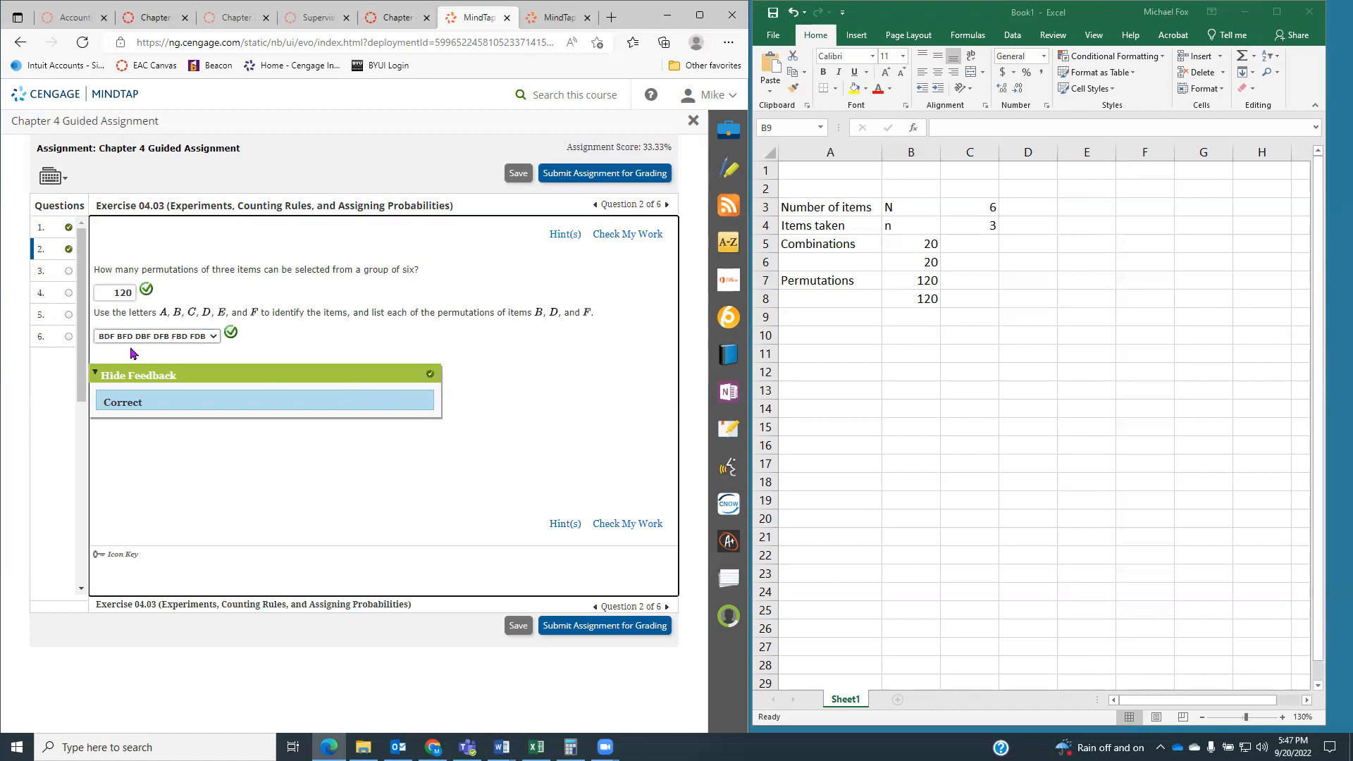
- Open question 3 about the playing cards and record Ace in A14 with the value 4 in B14 of the worksheet
click(40, 271)
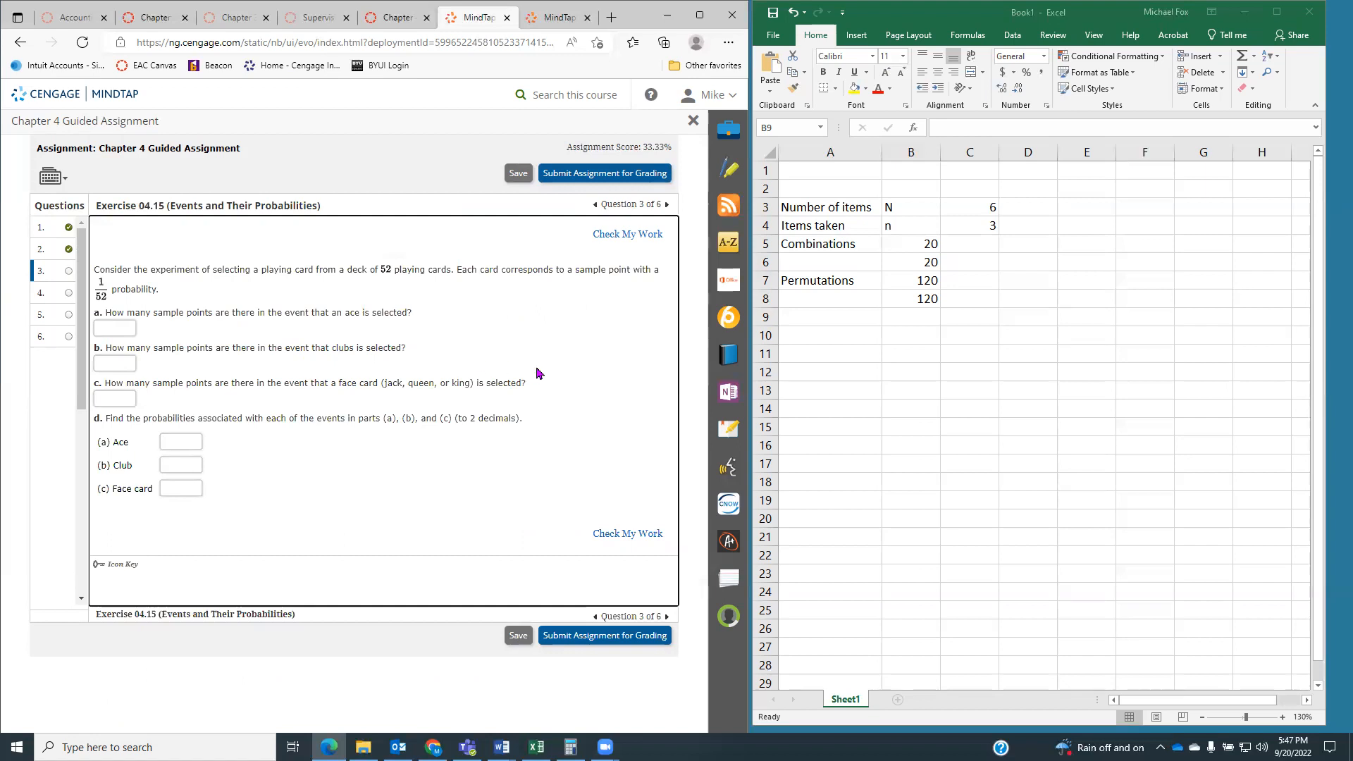
scroll(904, 397, down, 4)
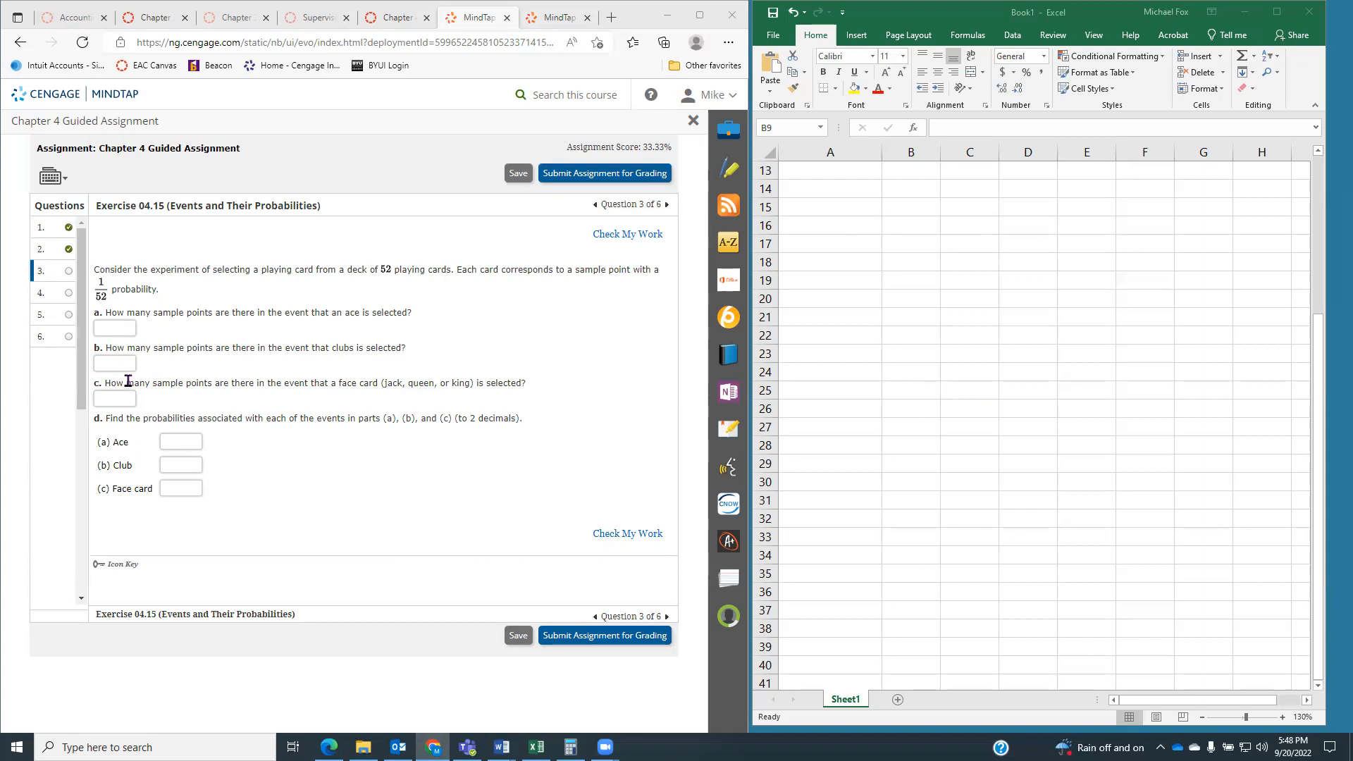
click(831, 191)
click(831, 191)
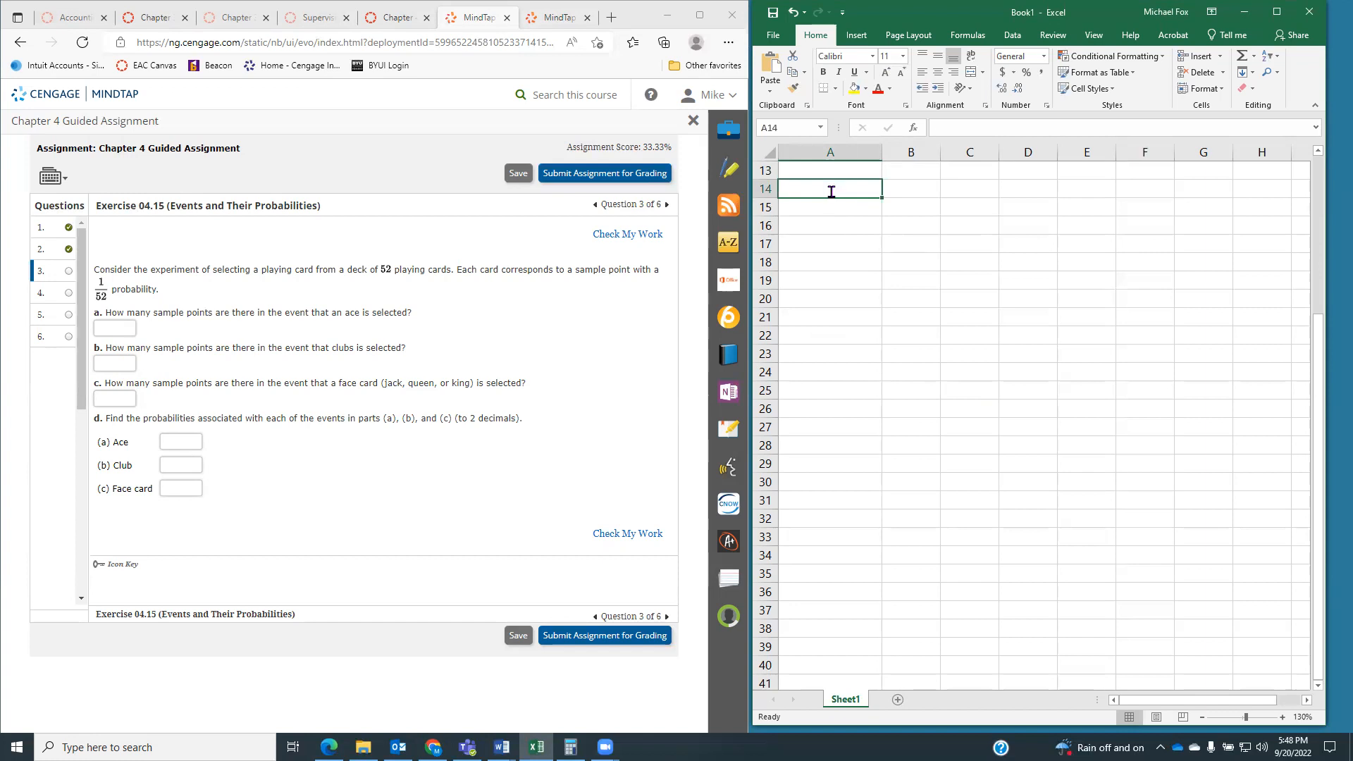
text(Ace)
key(Tab)
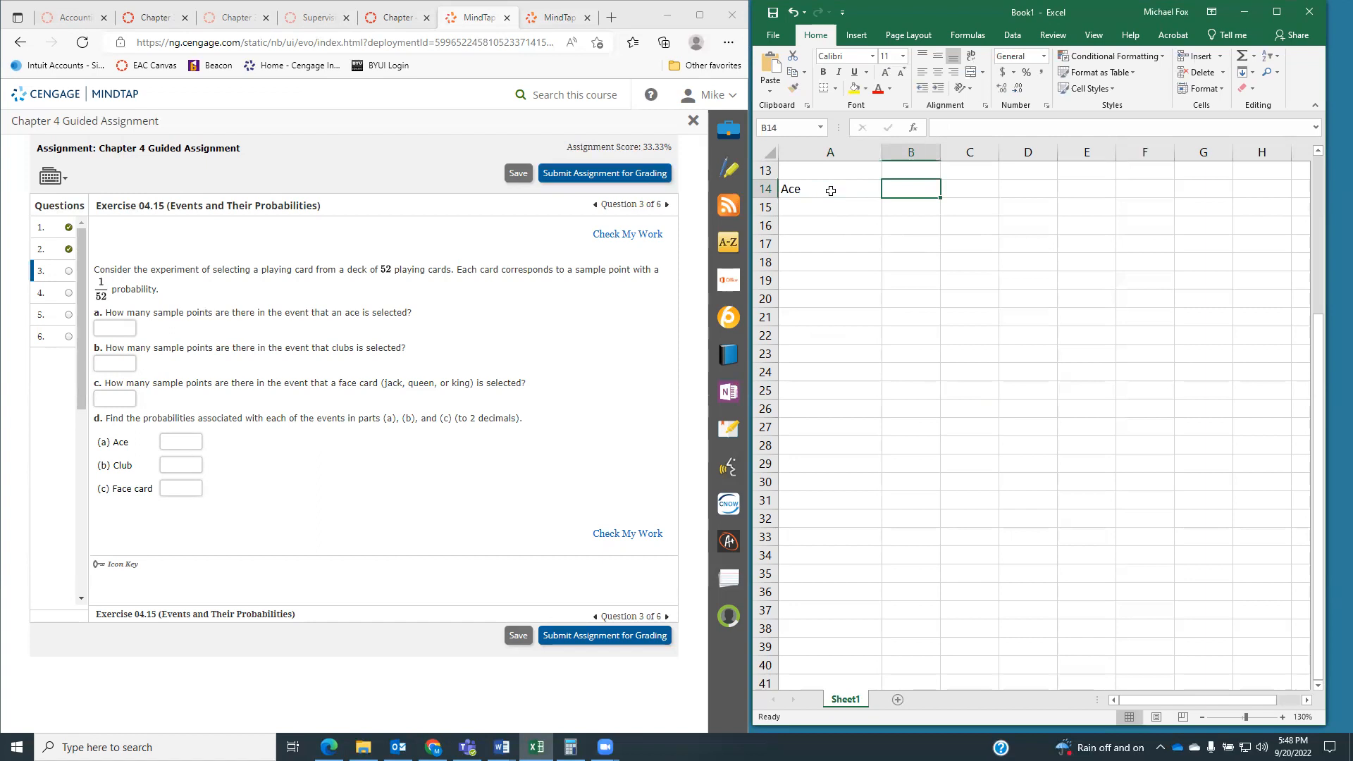
text(4)
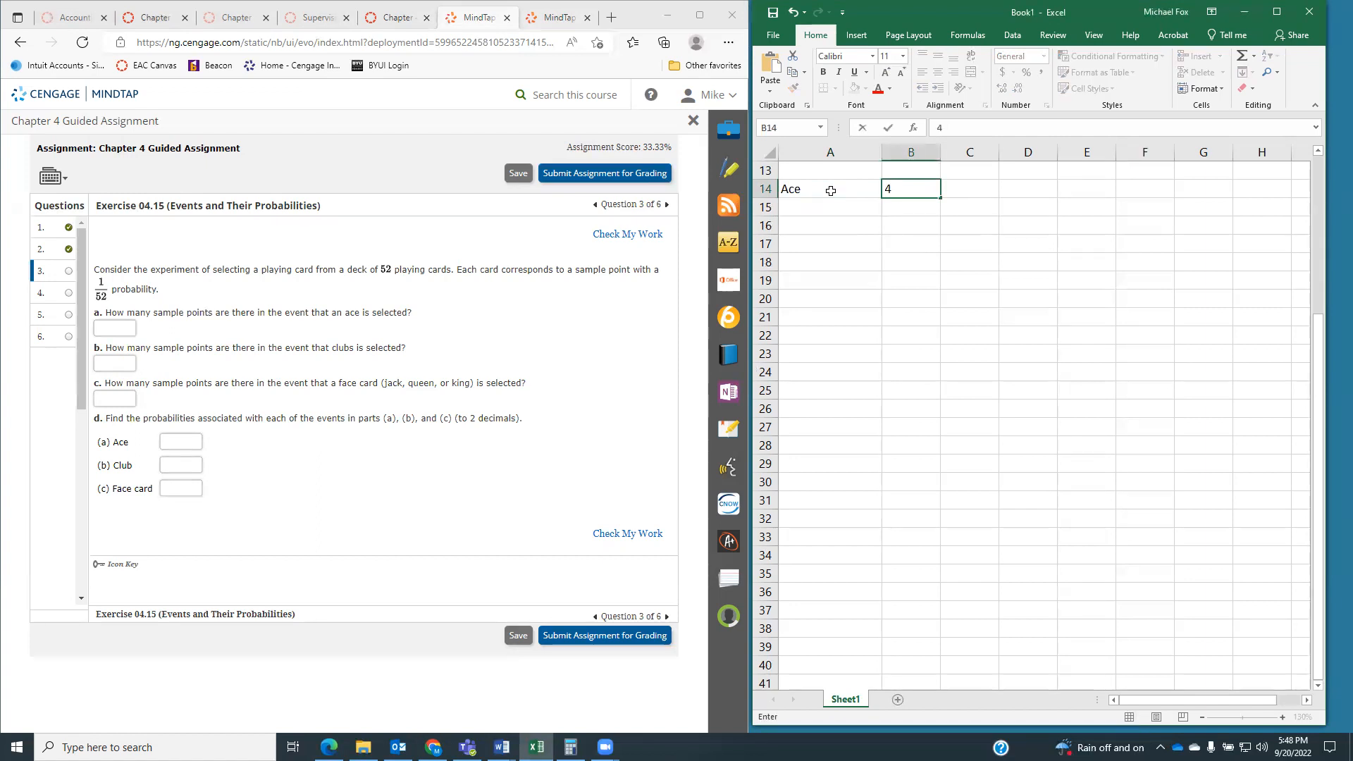
key(Return)
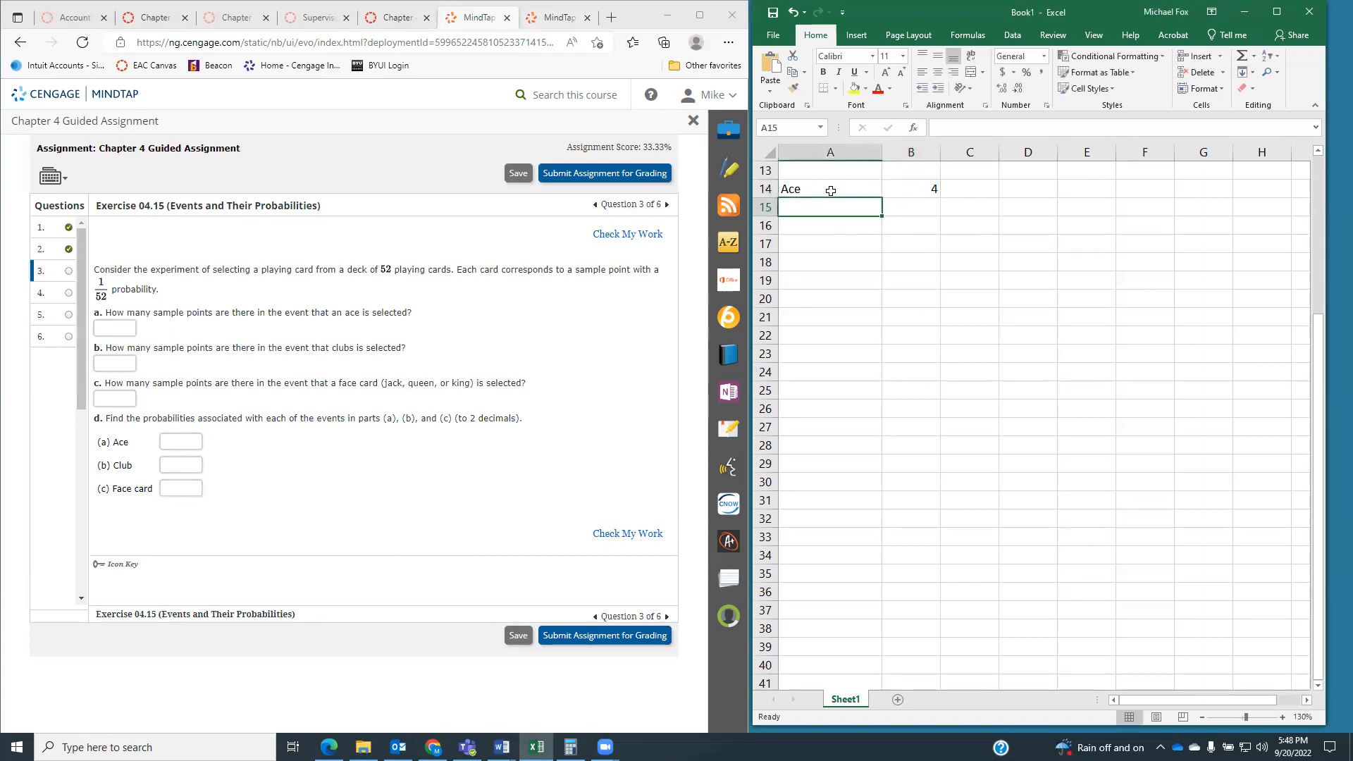
- Switch to the MindTap assignment and answer 4 for the number of sample points in the ace event, part a
click(116, 328)
text(4)
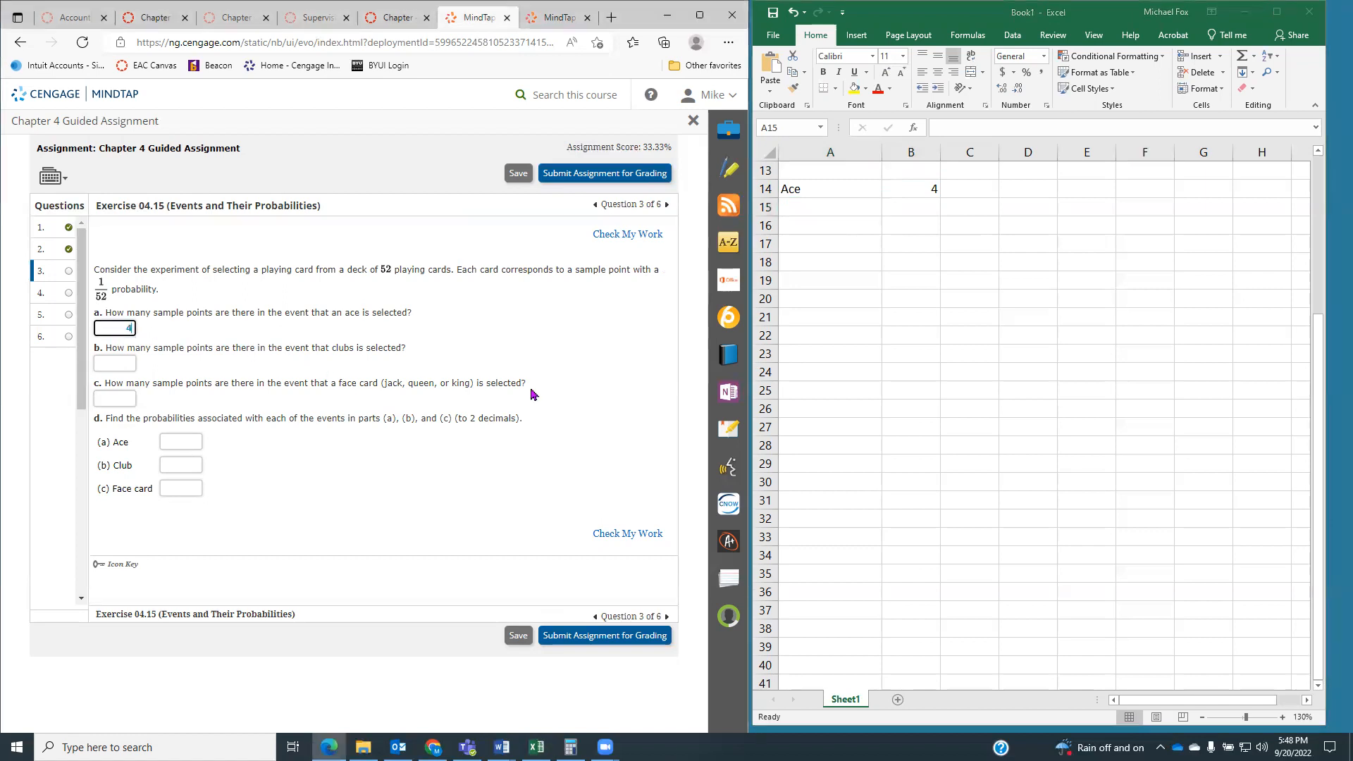
- Answer 13 sample points for the clubs event in part b and 12 for the face card event in part c
click(850, 340)
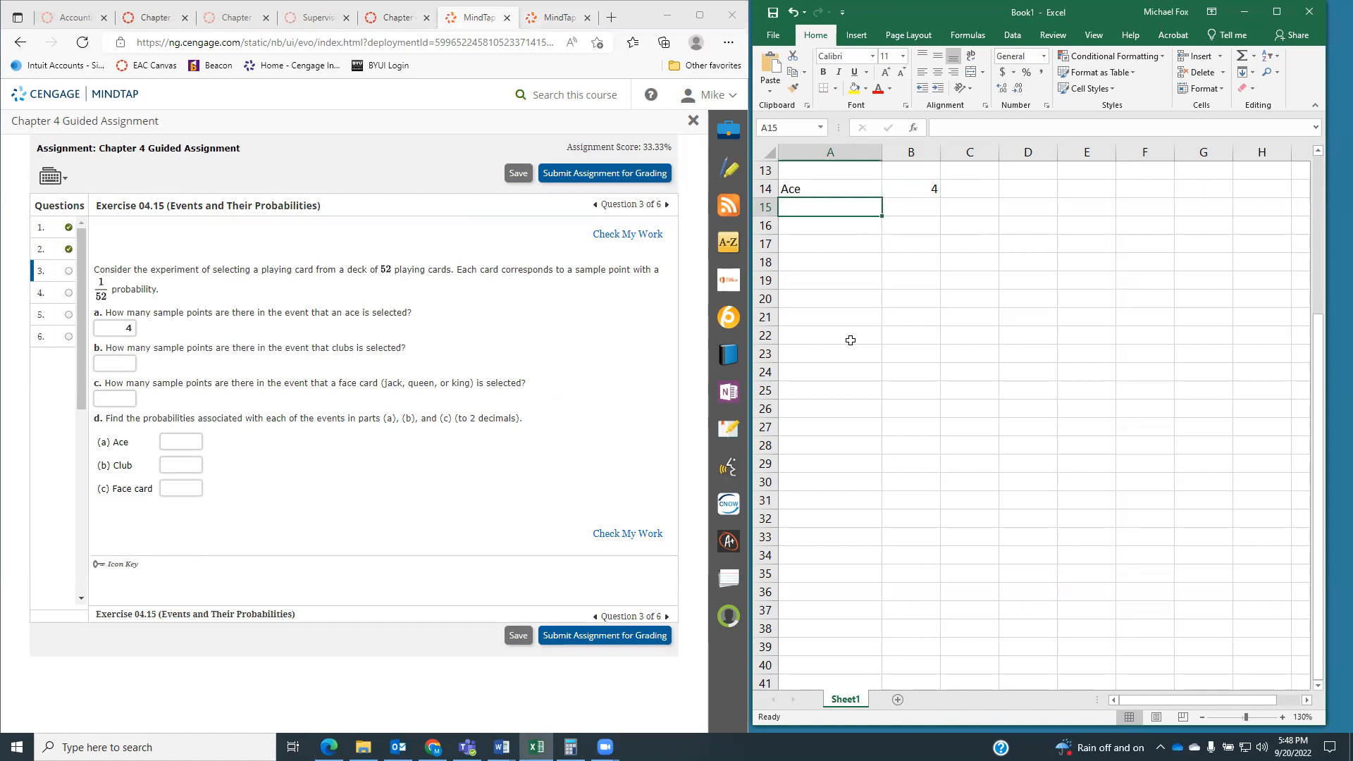
click(127, 367)
text(13)
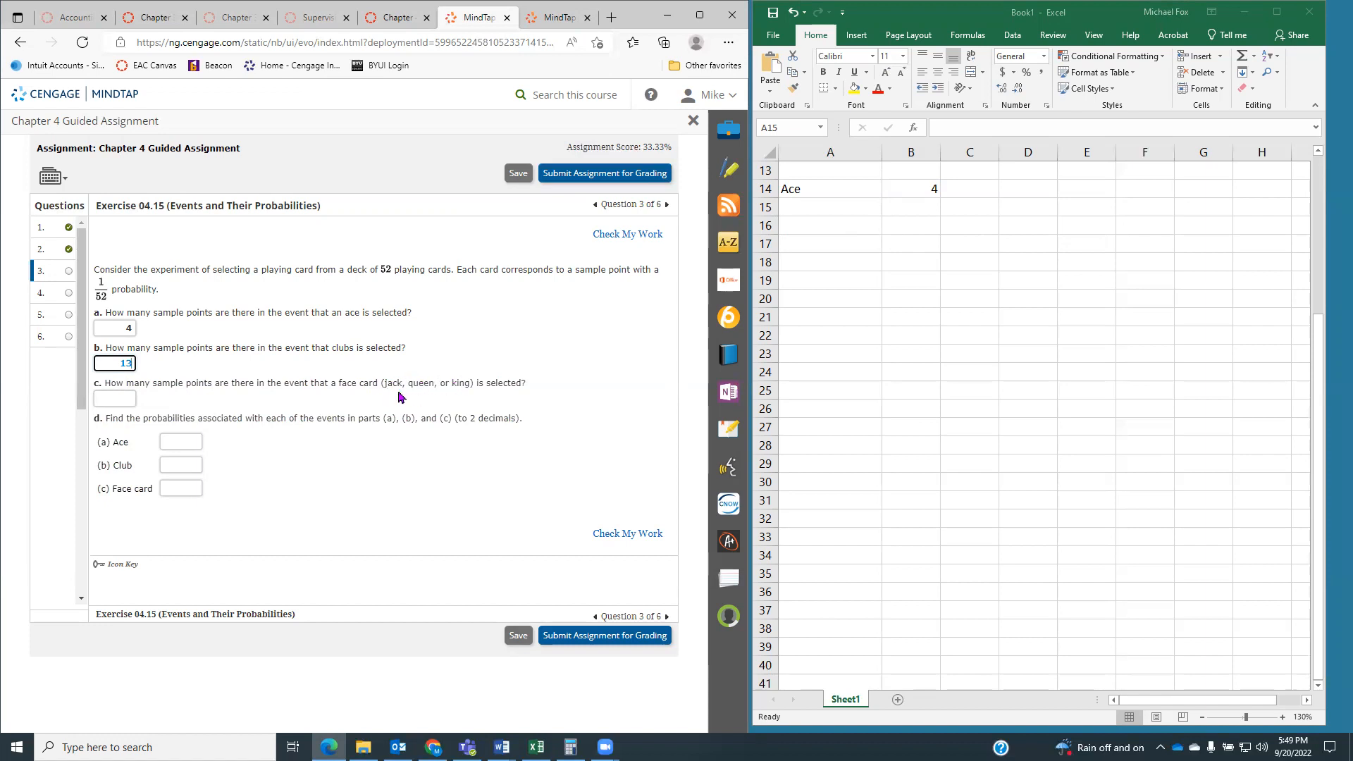
click(118, 398)
text(12)
- Switch to the Excel worksheet and record Club with 13 in row 15 and Face with 12 in row 16
click(871, 322)
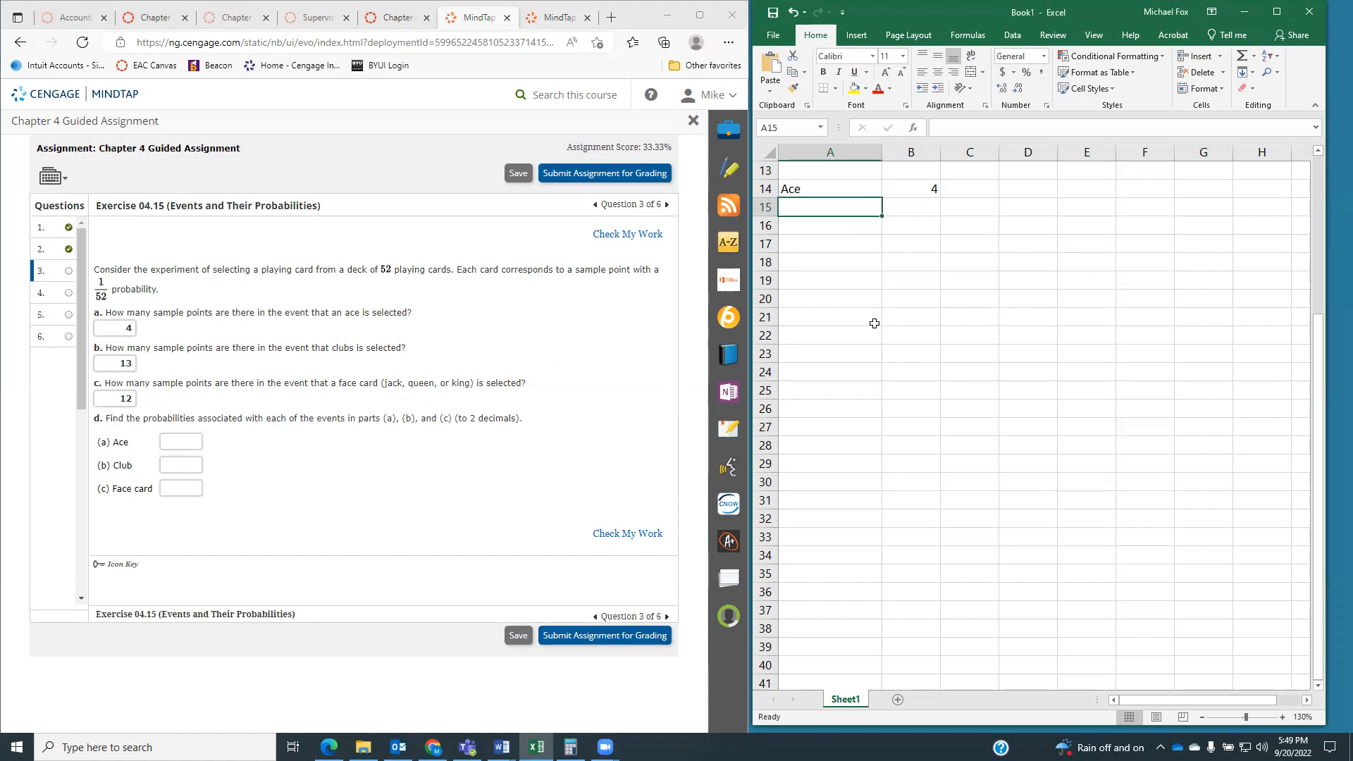
text(Club)
key(Tab)
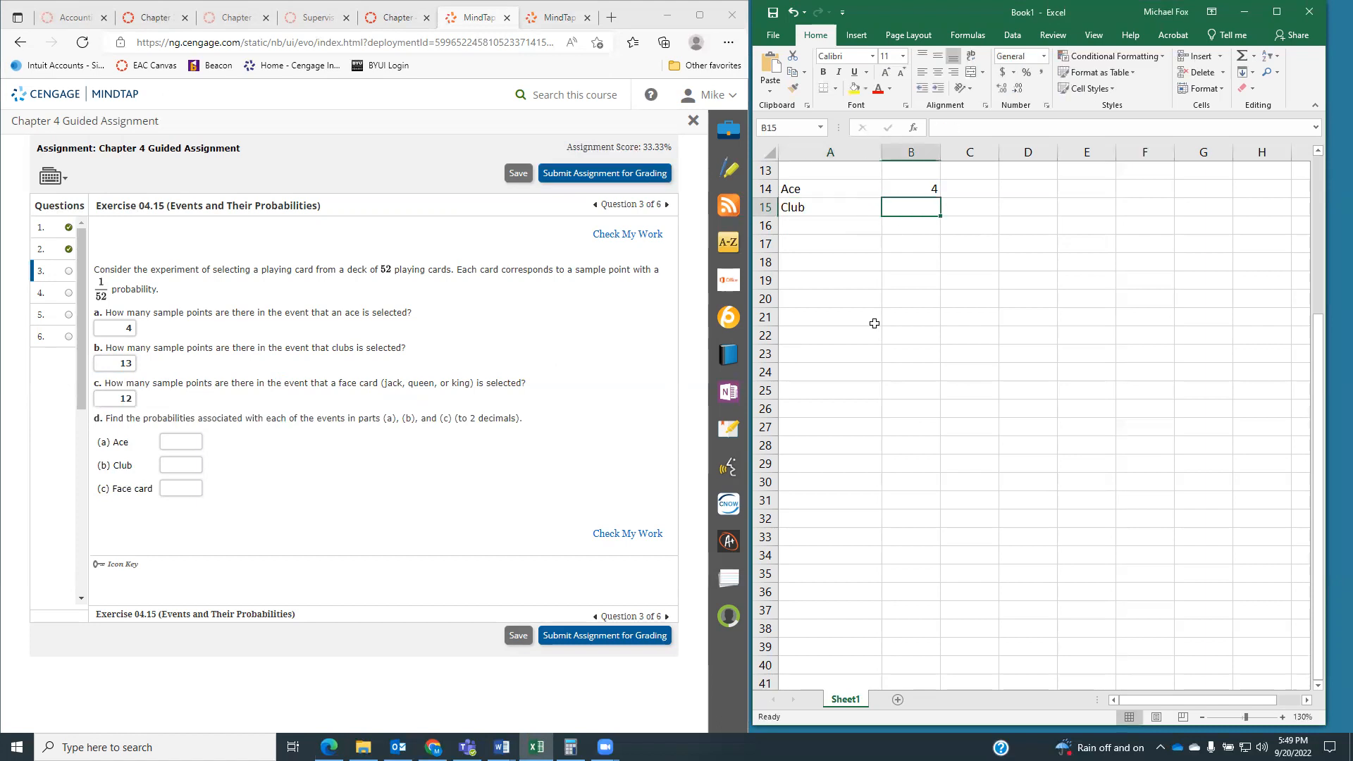
text(13)
key(Return)
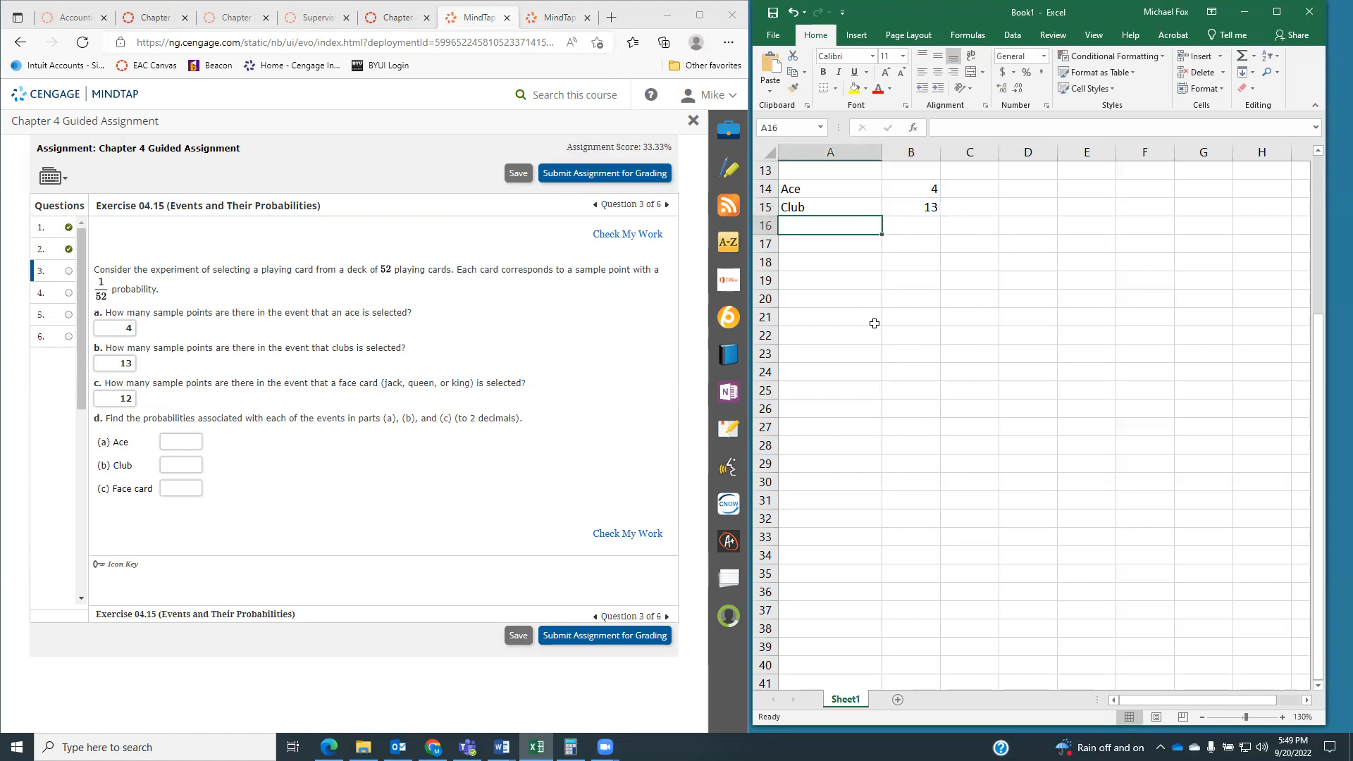
text(Face)
key(Tab)
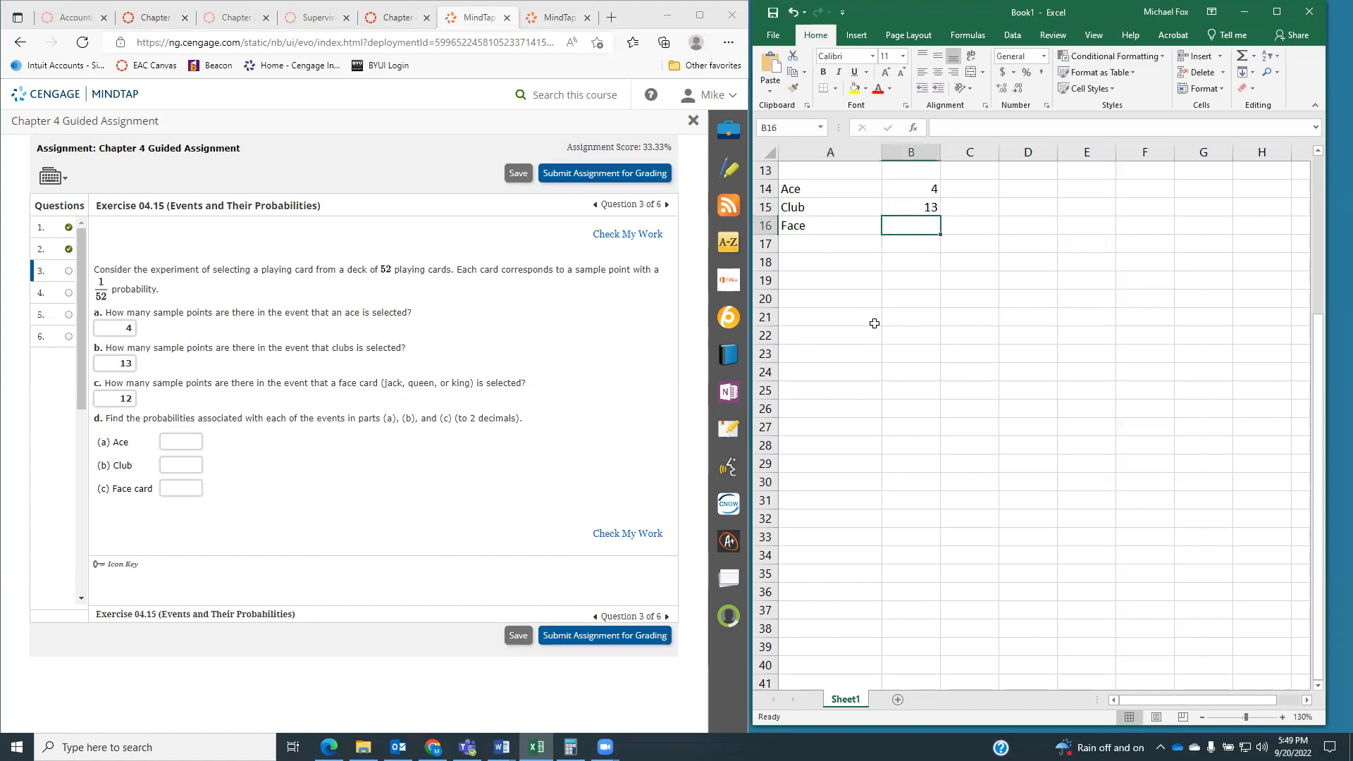
text(12)
key(Return)
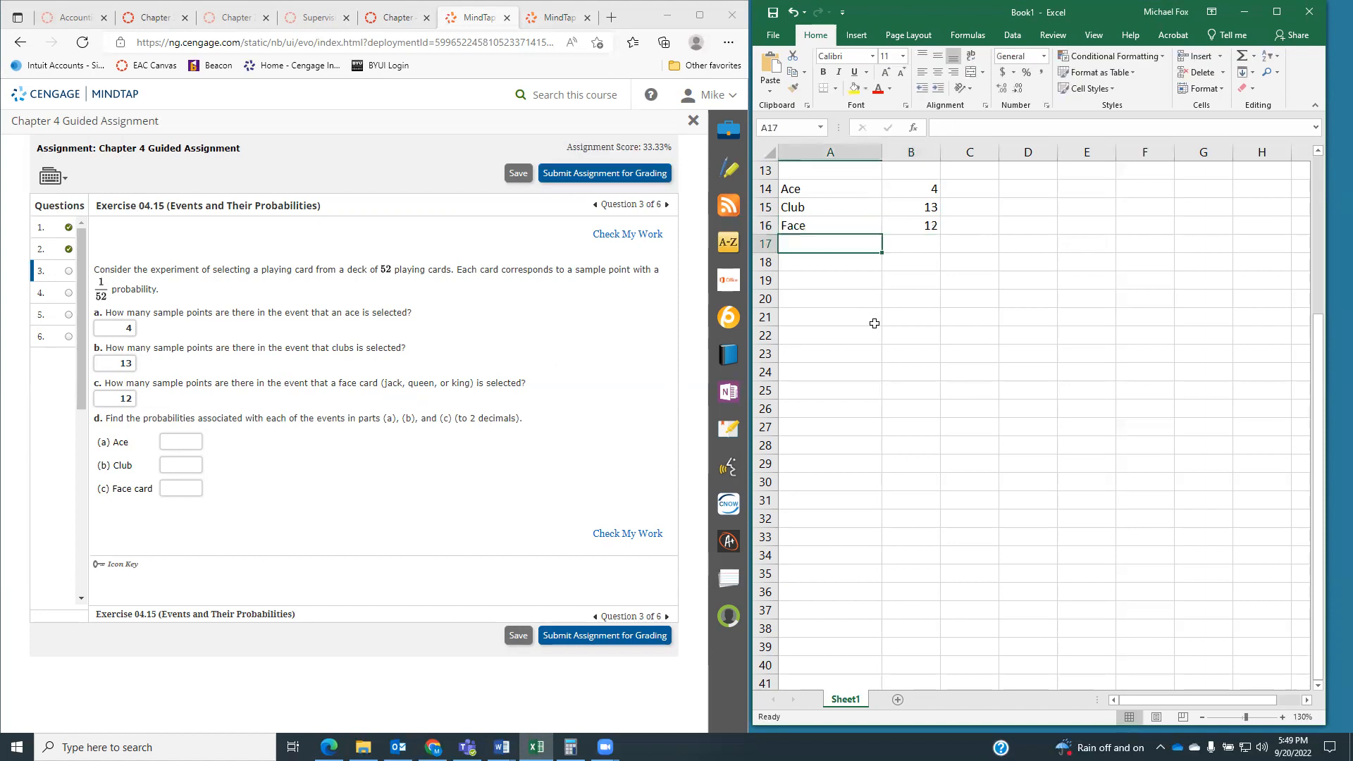
- Add a Total label in A17 with the value 52 in B17
text(Total)
key(Tab)
text(52)
key(Return)
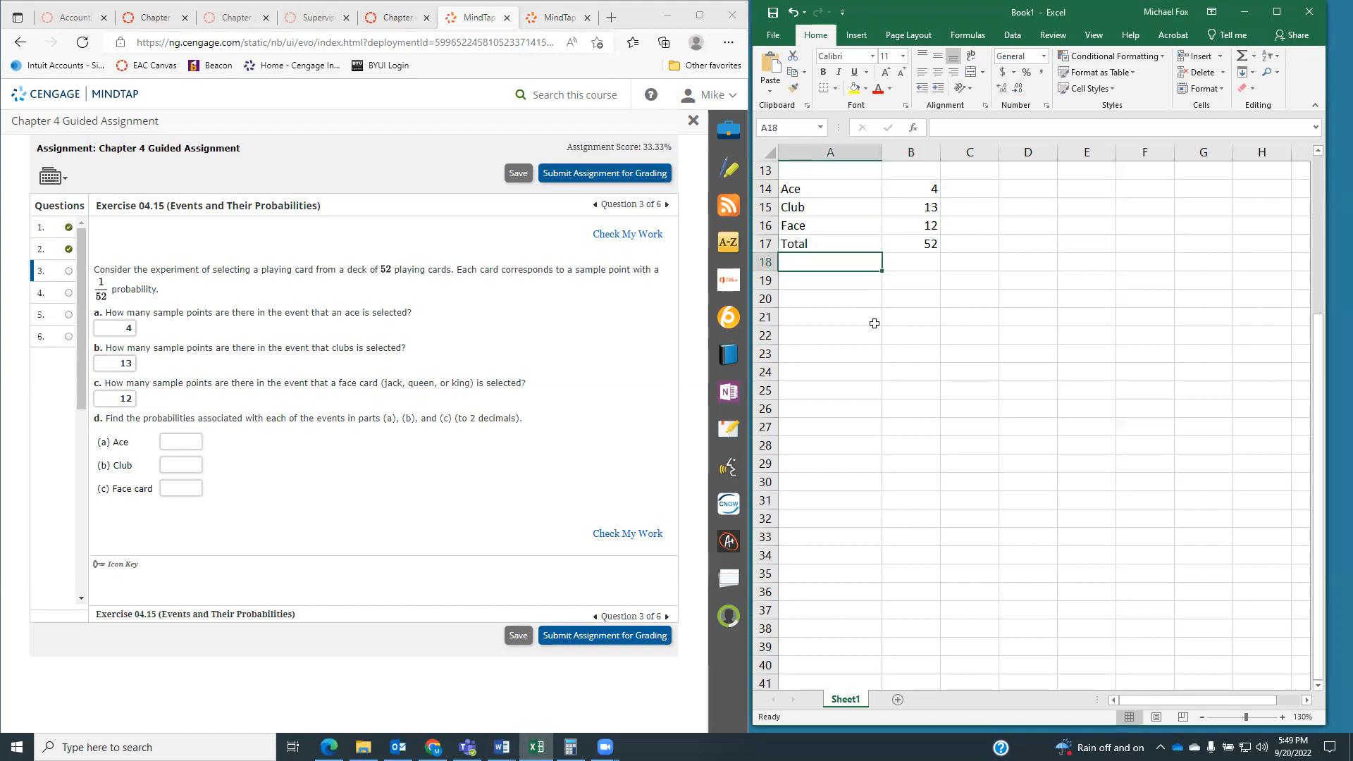
- Calculate P(Ace) in row 19 with =B14/B17 in B19, and answer .08 for the ace probability in part d of the MindTap question
click(806, 281)
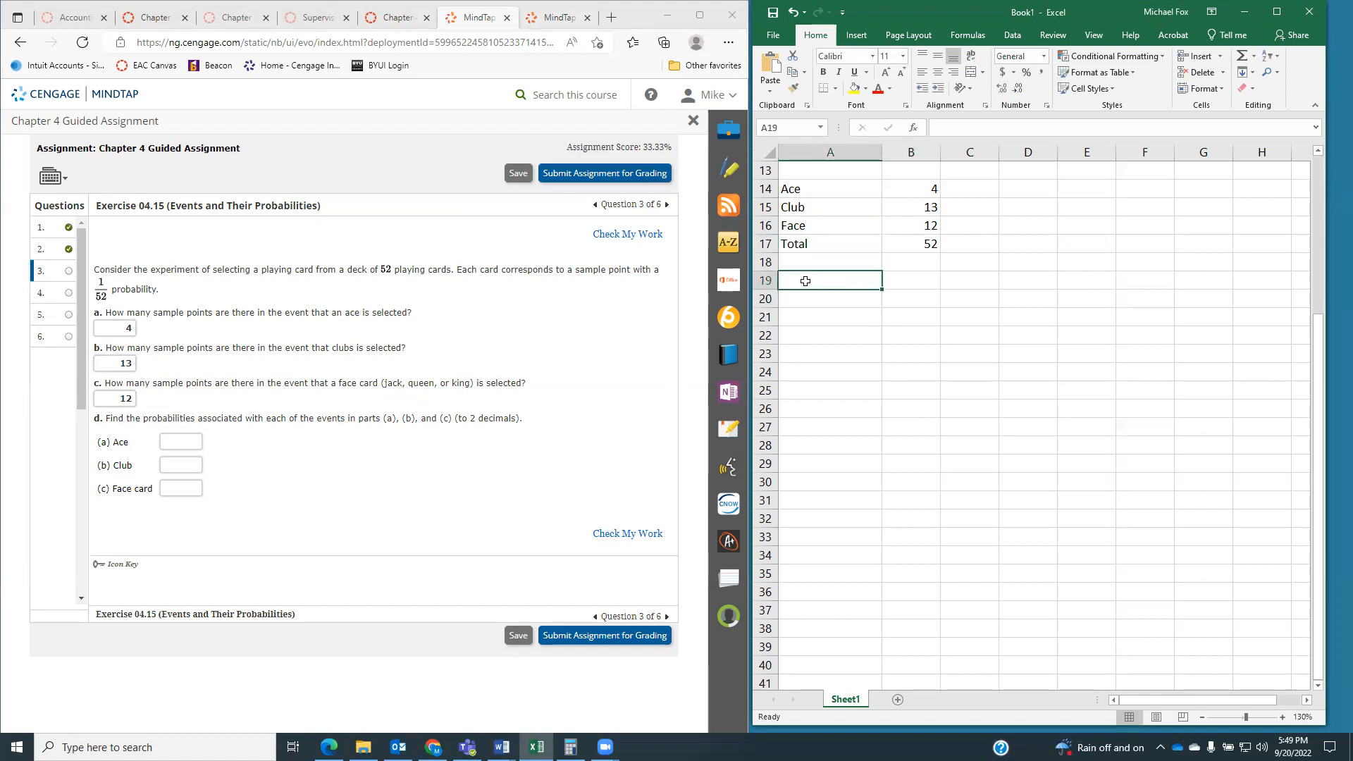
text(P()
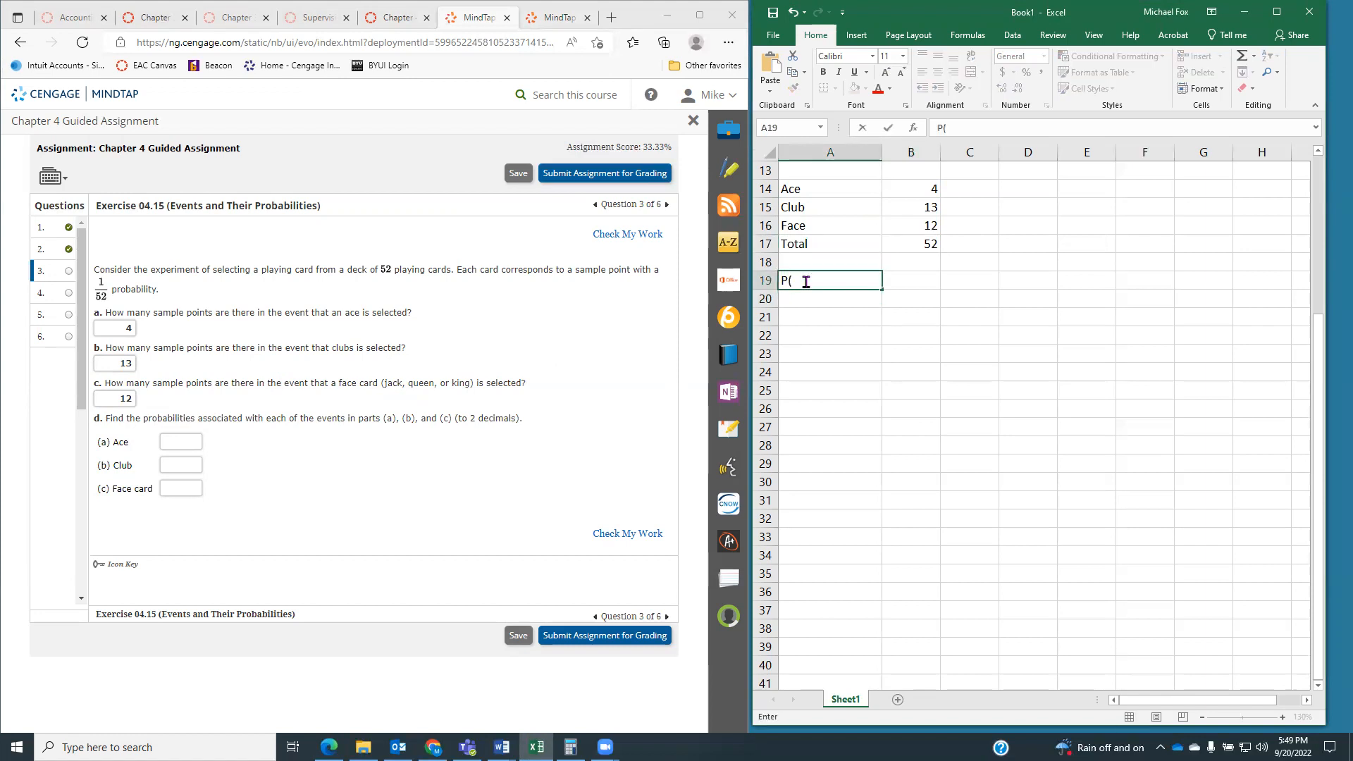
text(Ace))
key(Tab)
text(=)
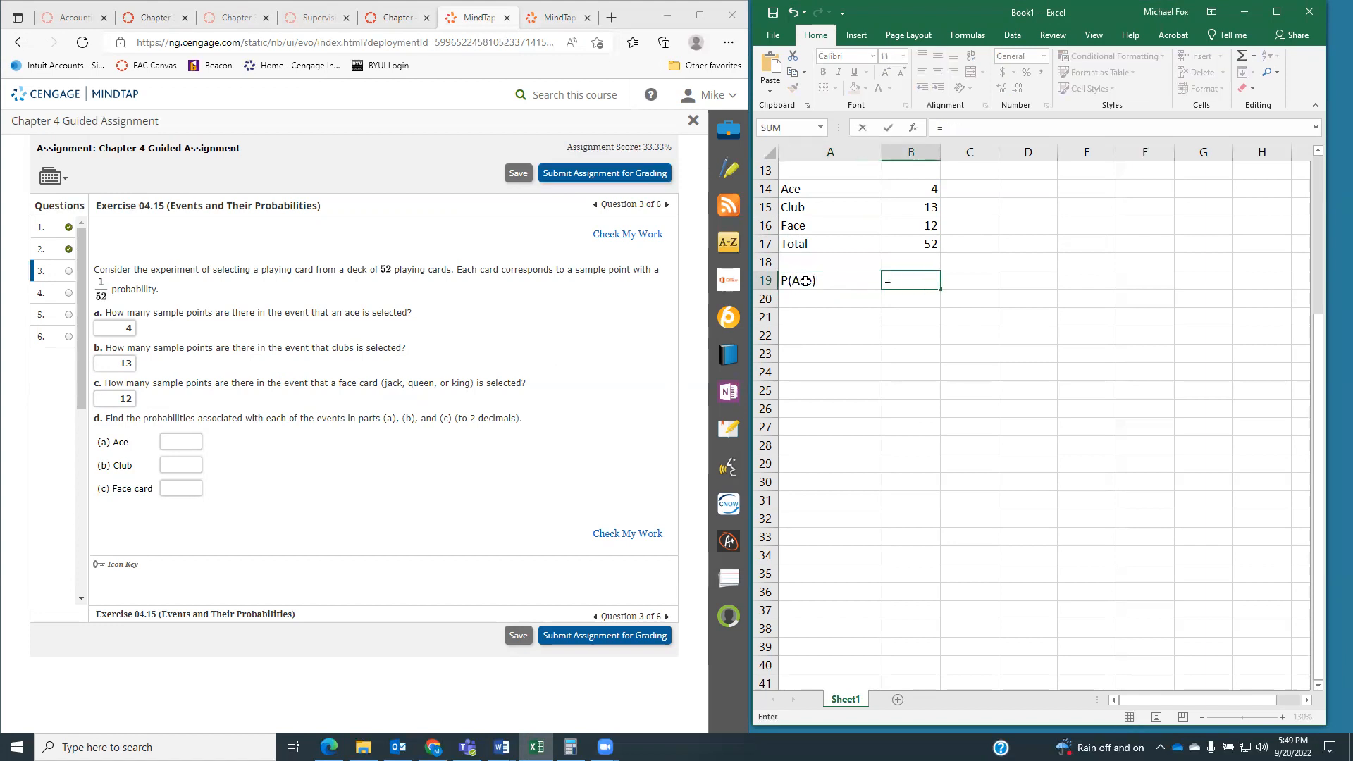
click(930, 189)
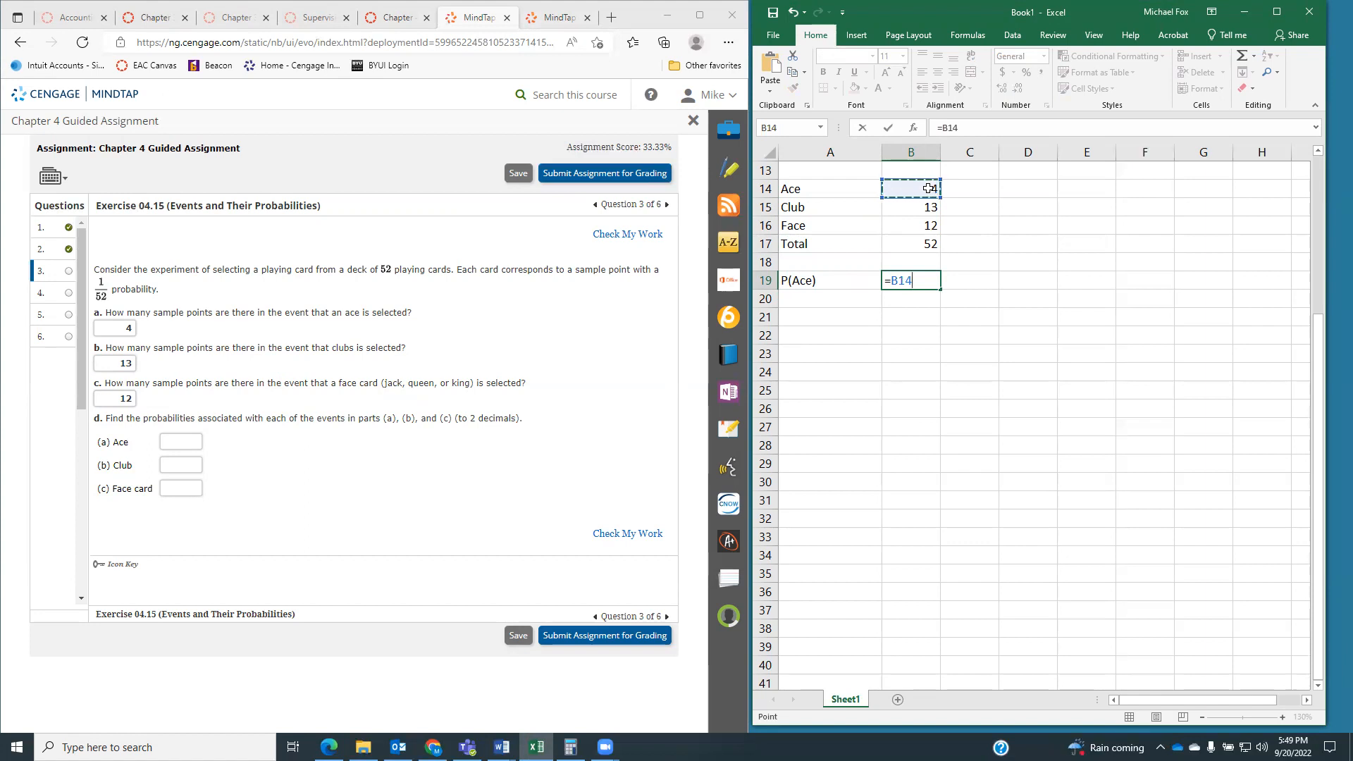
text(/)
click(929, 241)
key(Return)
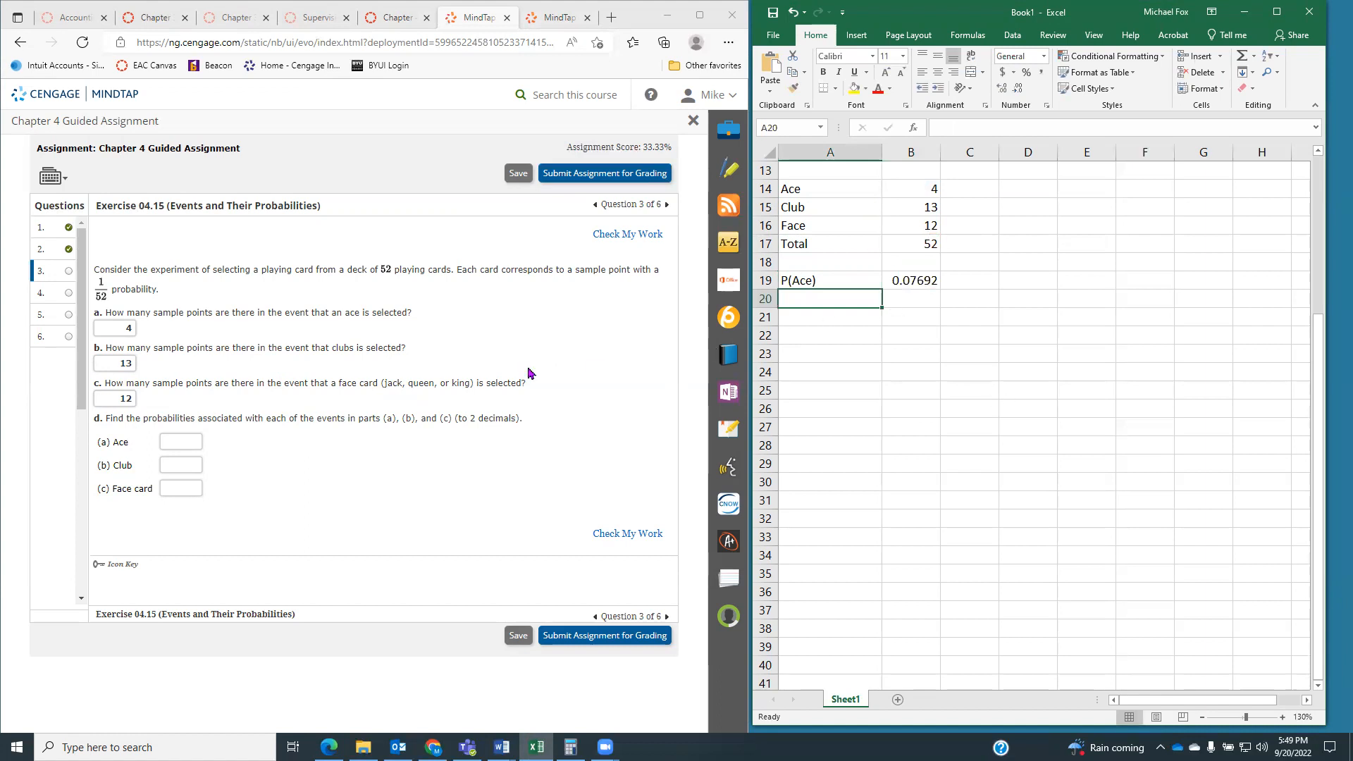
click(188, 440)
text(.08)
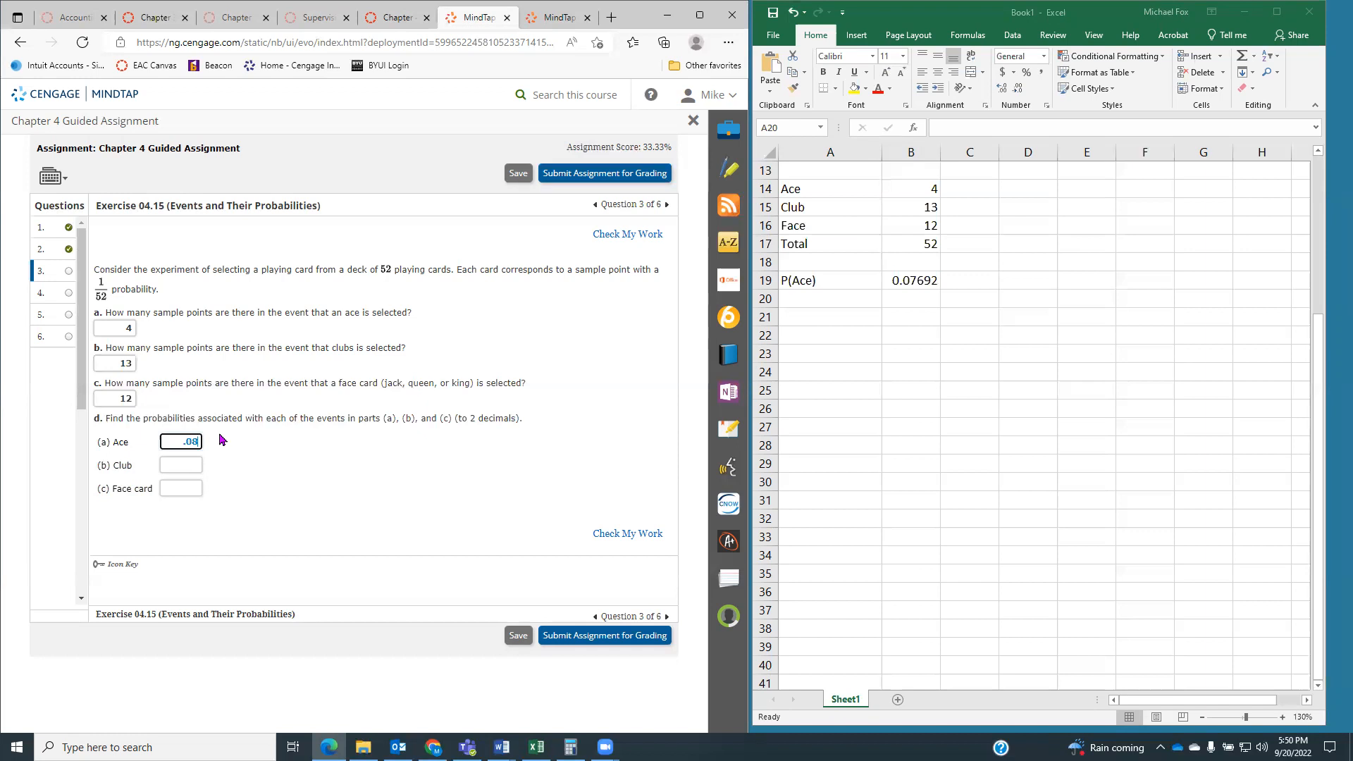
- Calculate P(Club) in row 20 of the Excel sheet with =B15/B17, and answer .25 for the club probability in MindTap
click(792, 303)
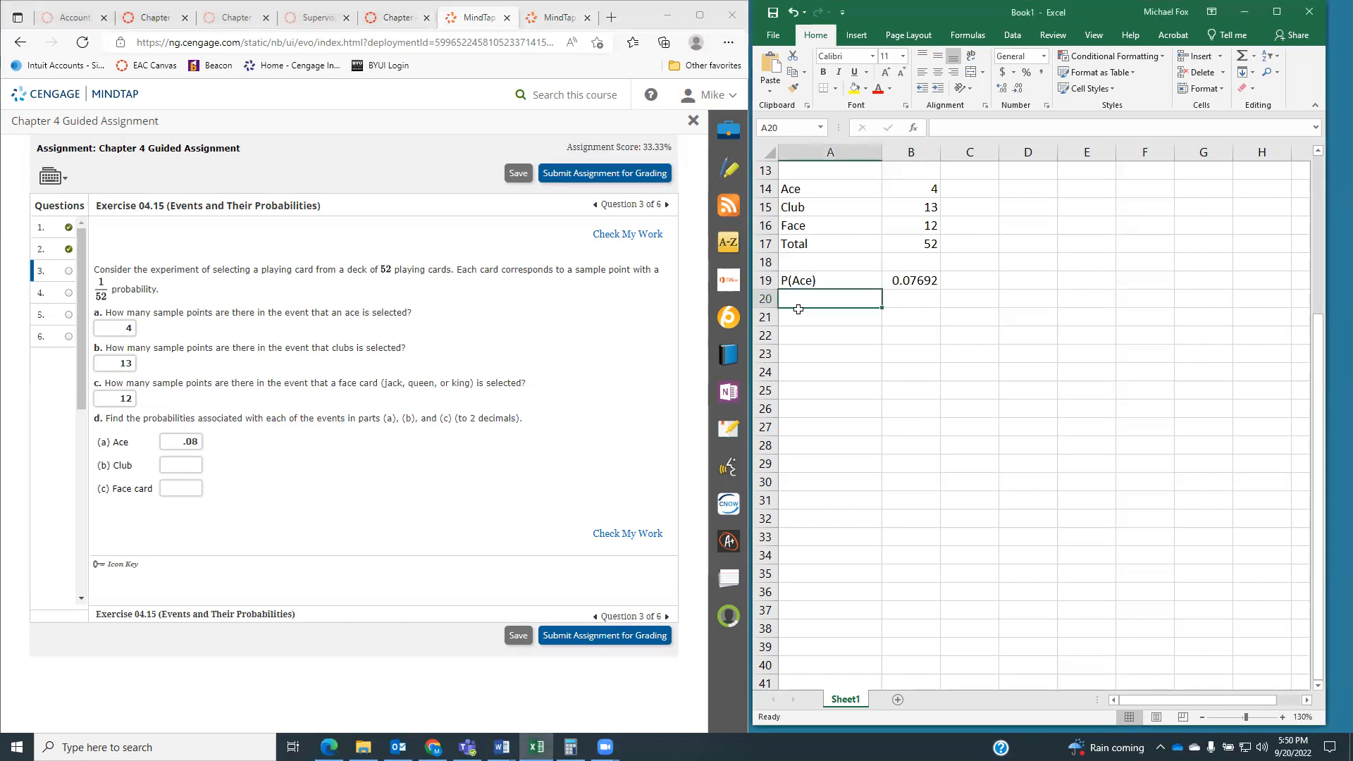
text(P)
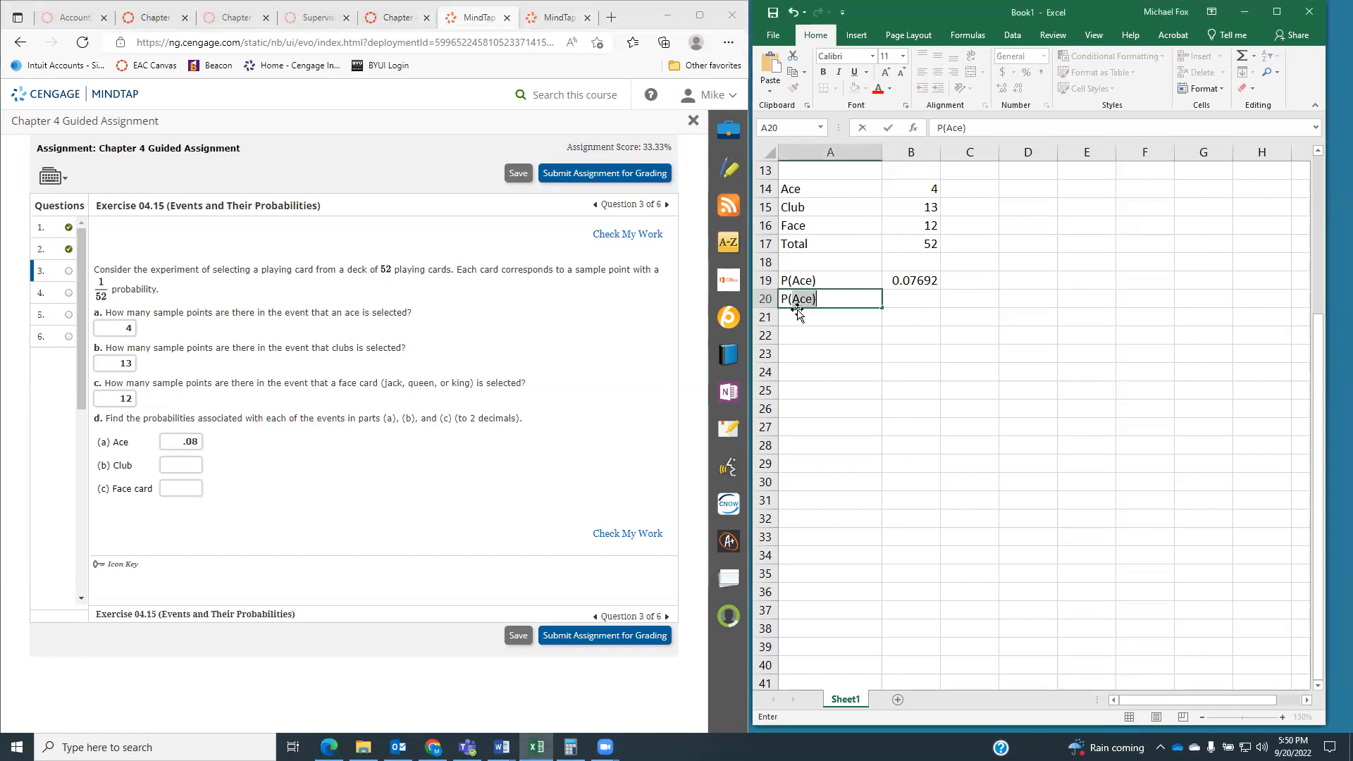
text((Club))
key(Tab)
text(=)
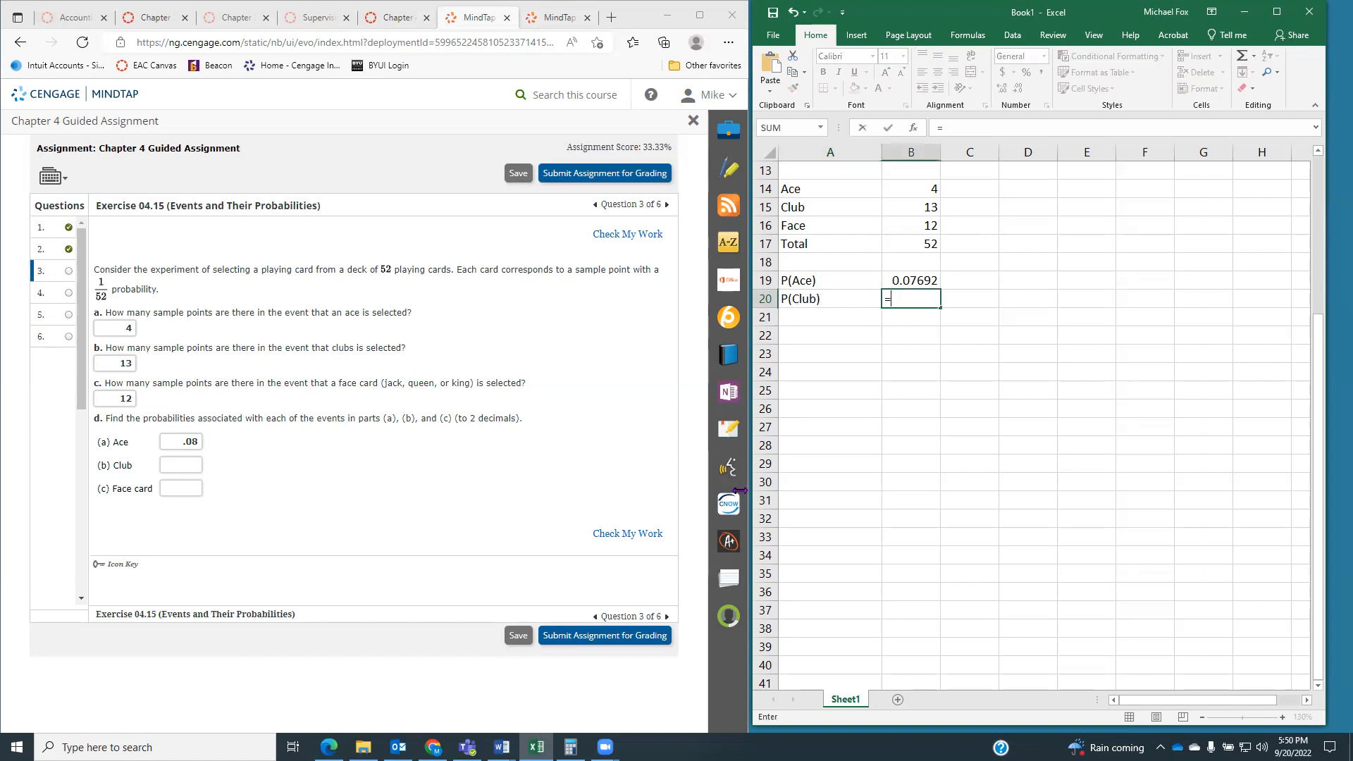
click(932, 210)
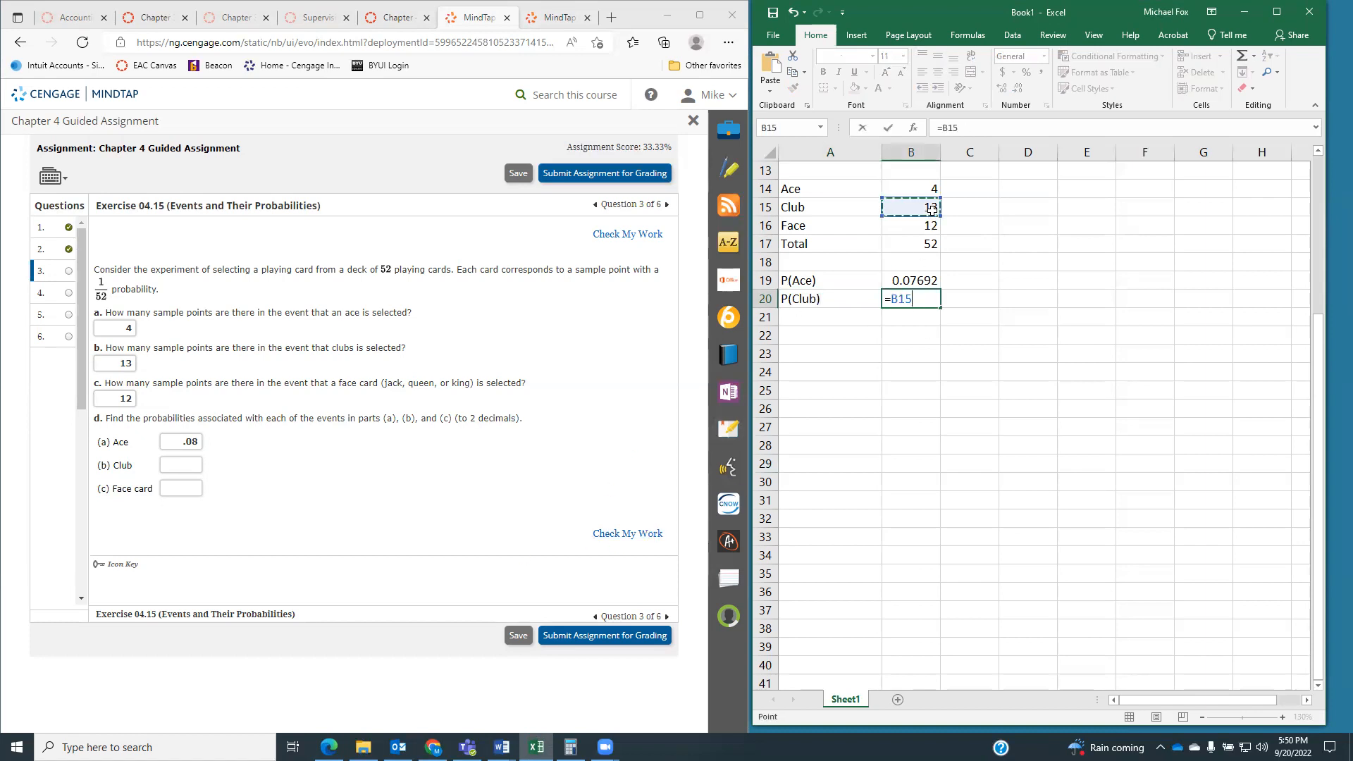
text(/)
click(913, 242)
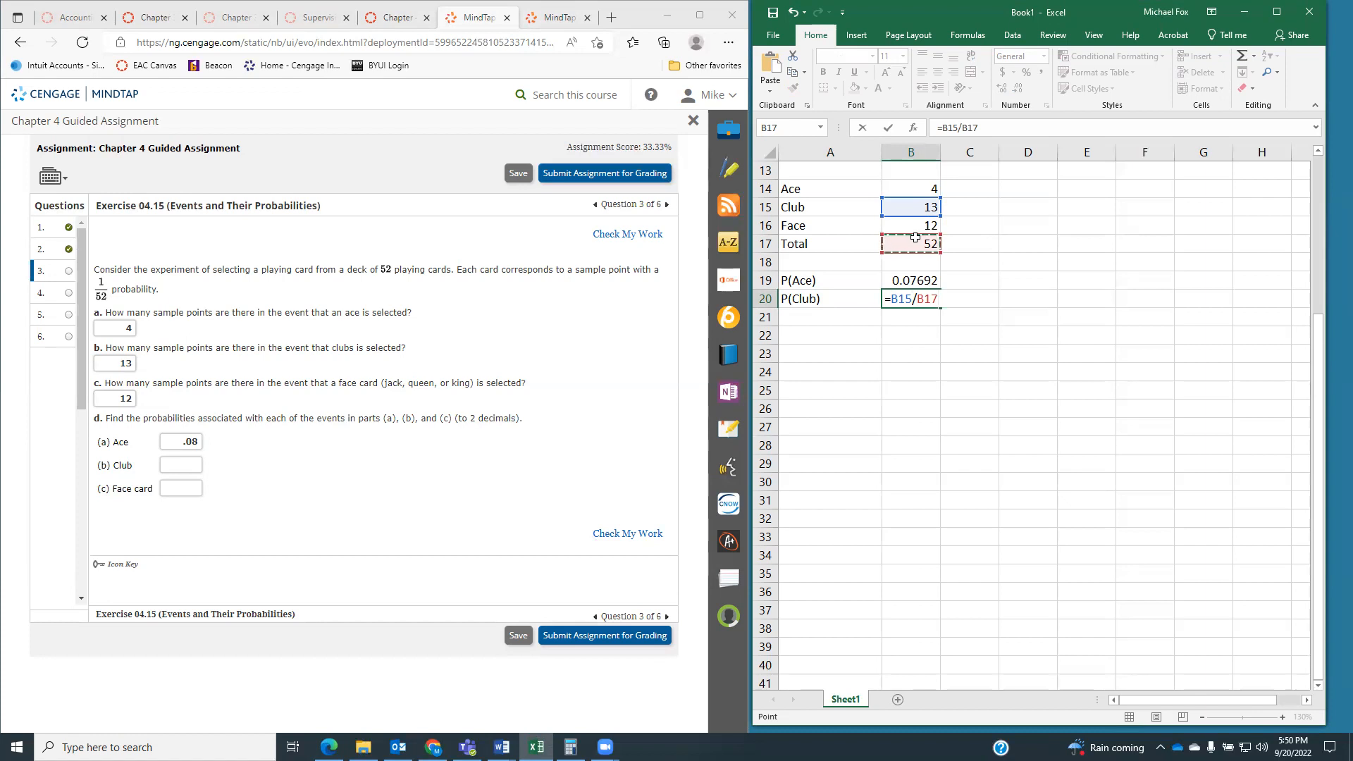
key(Return)
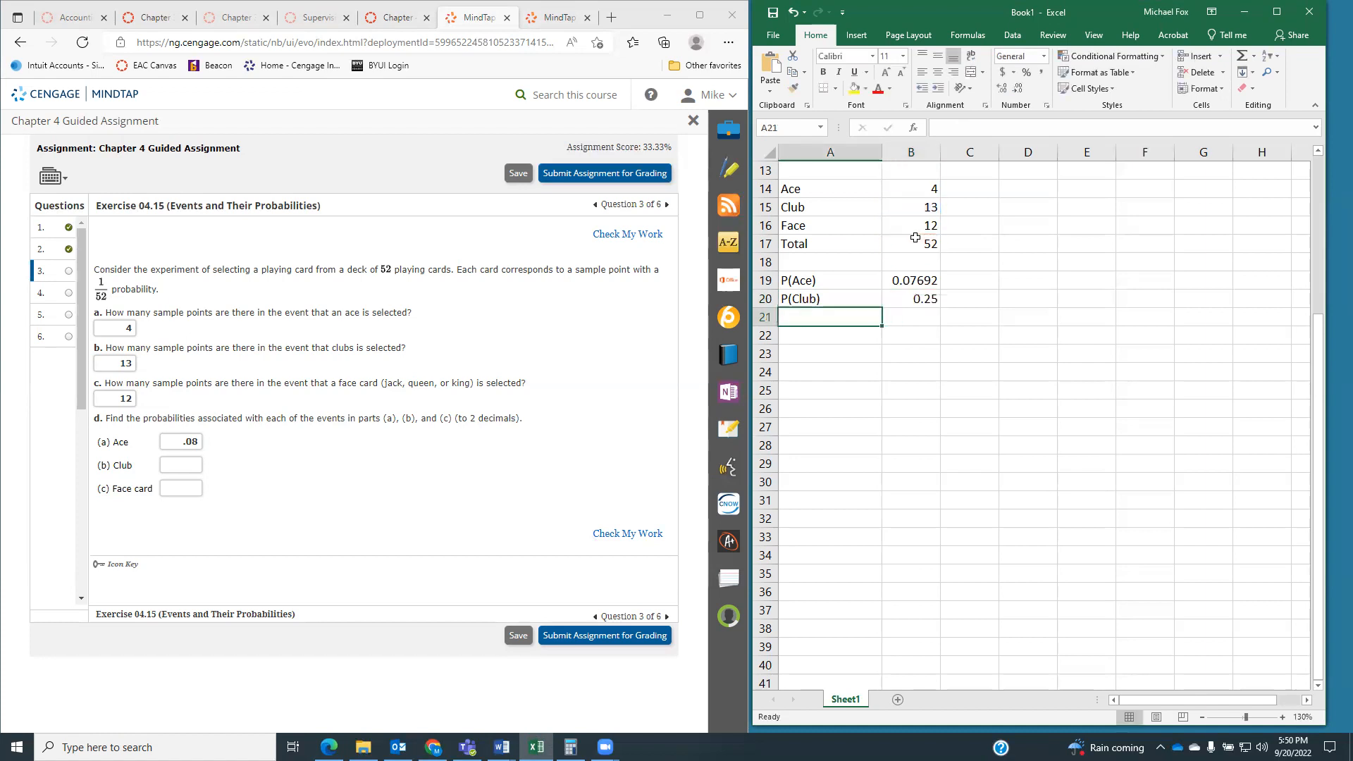
click(182, 464)
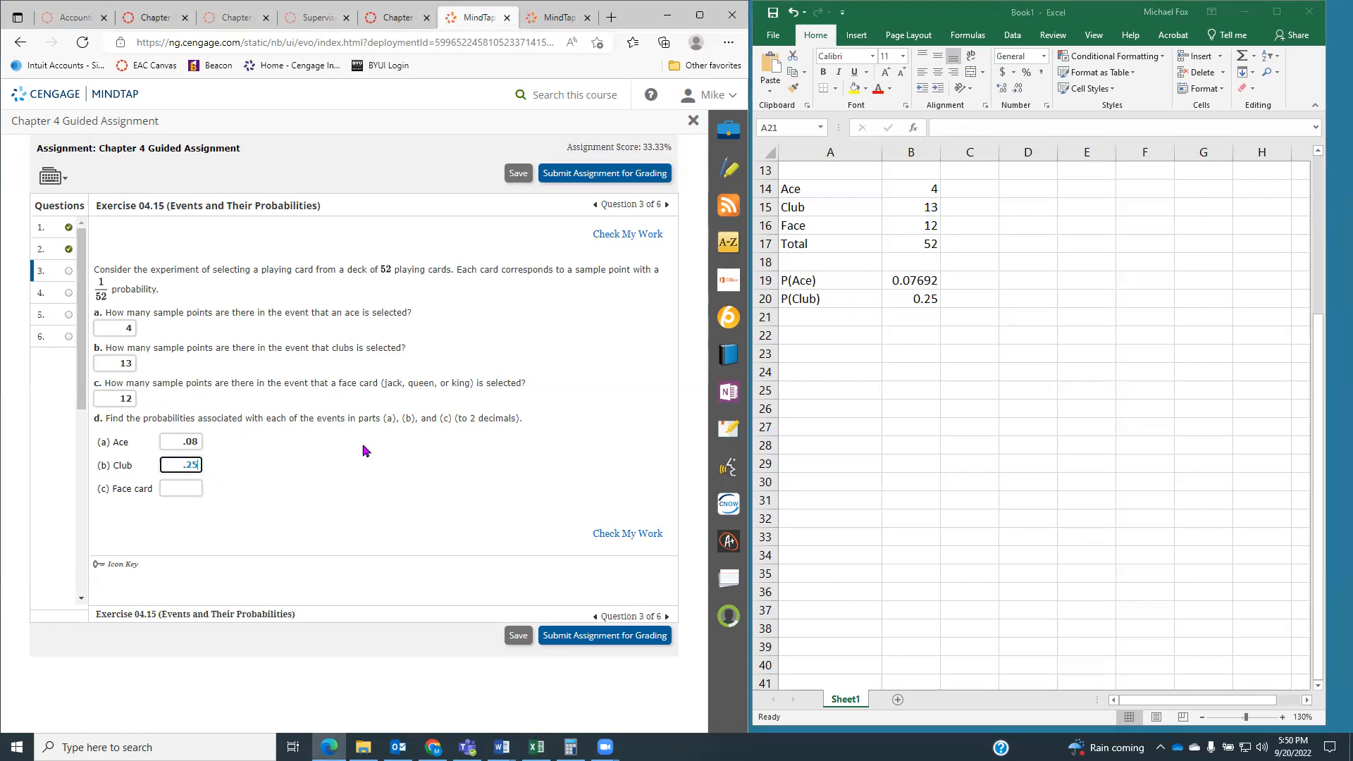
- Switch to the Excel sheet, label A21 P(Face) and calculate it in B21 with =B16/B17
click(800, 318)
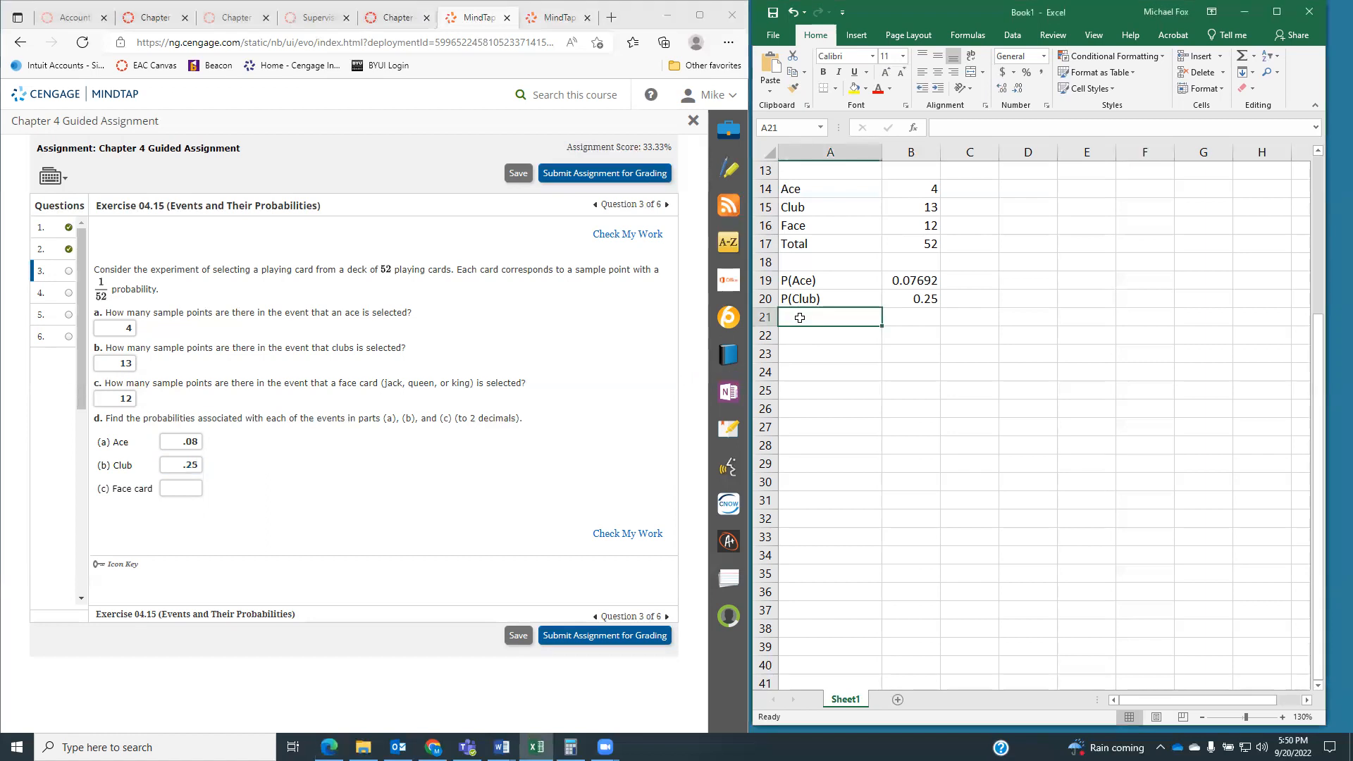
text(P)
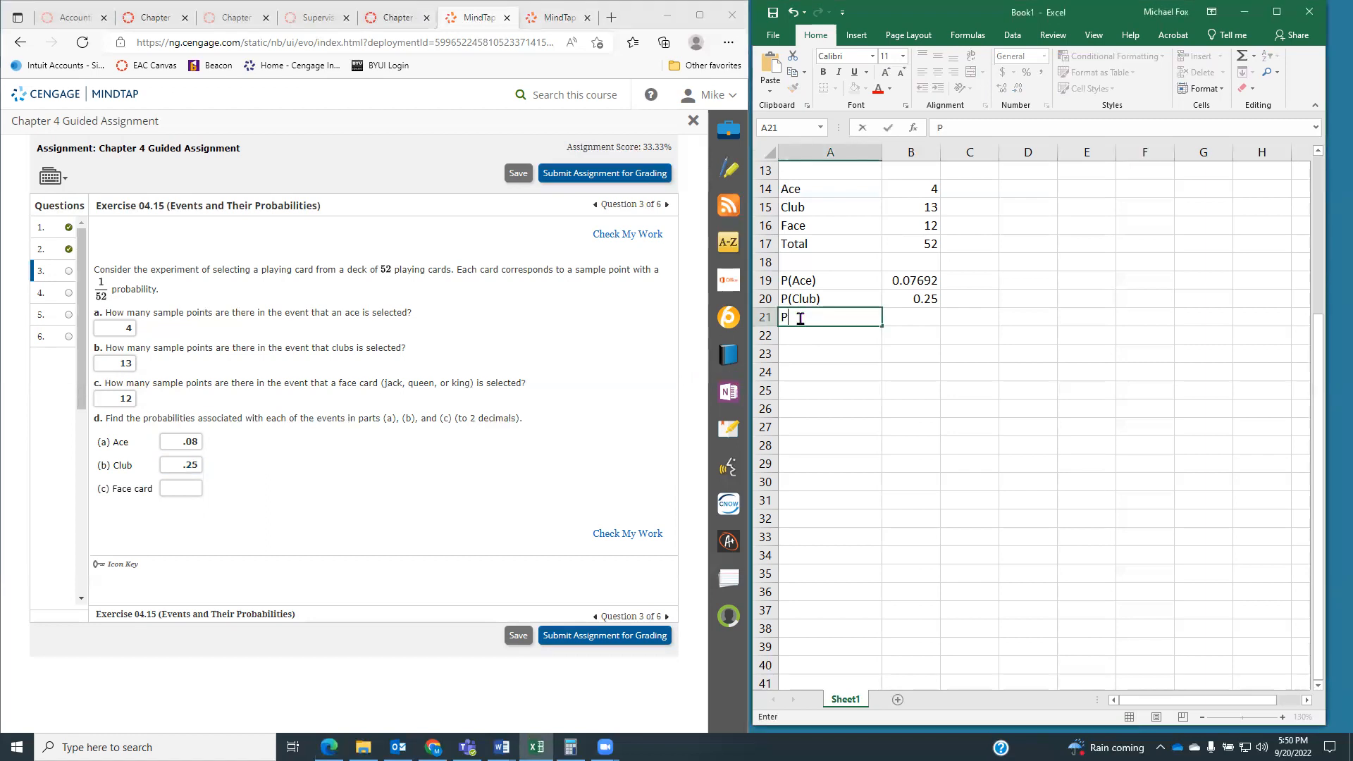
text((Face))
key(Tab)
text(=)
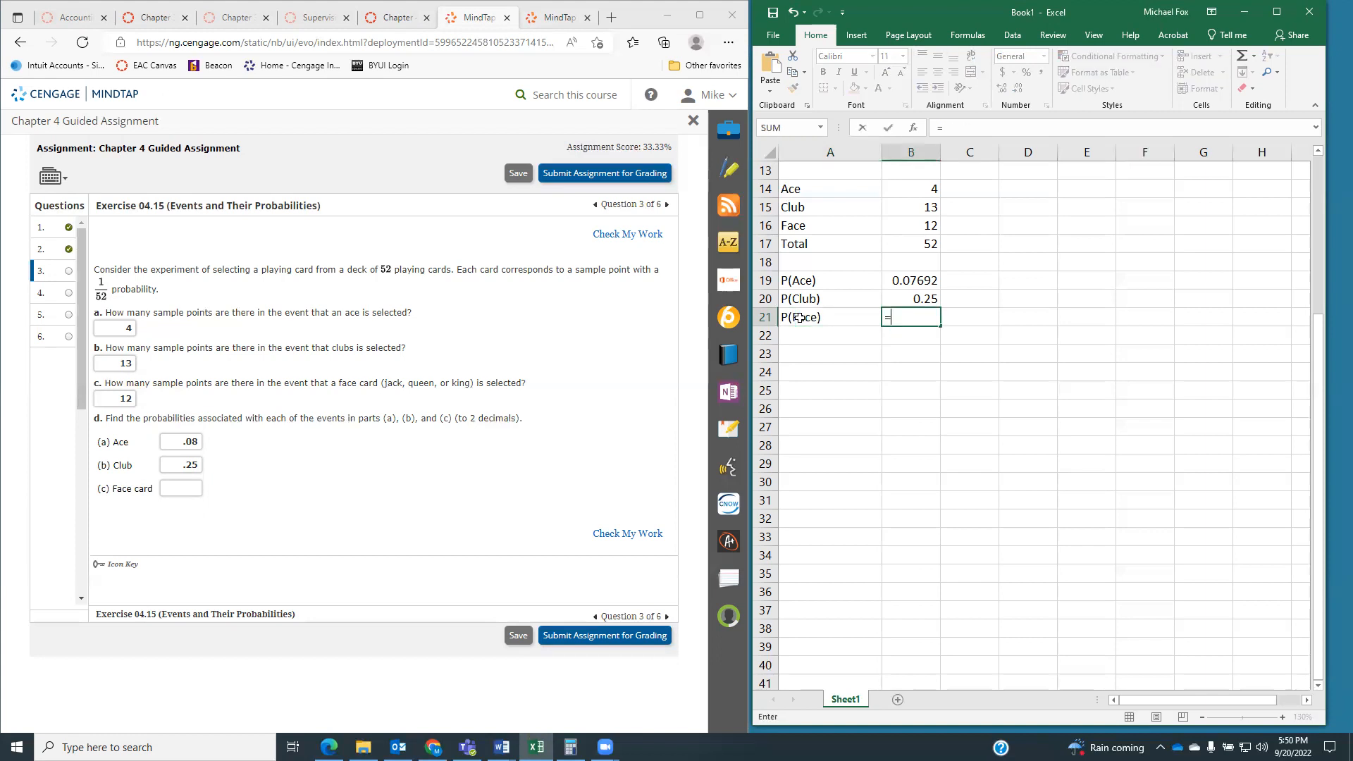
click(903, 227)
text(/)
click(900, 245)
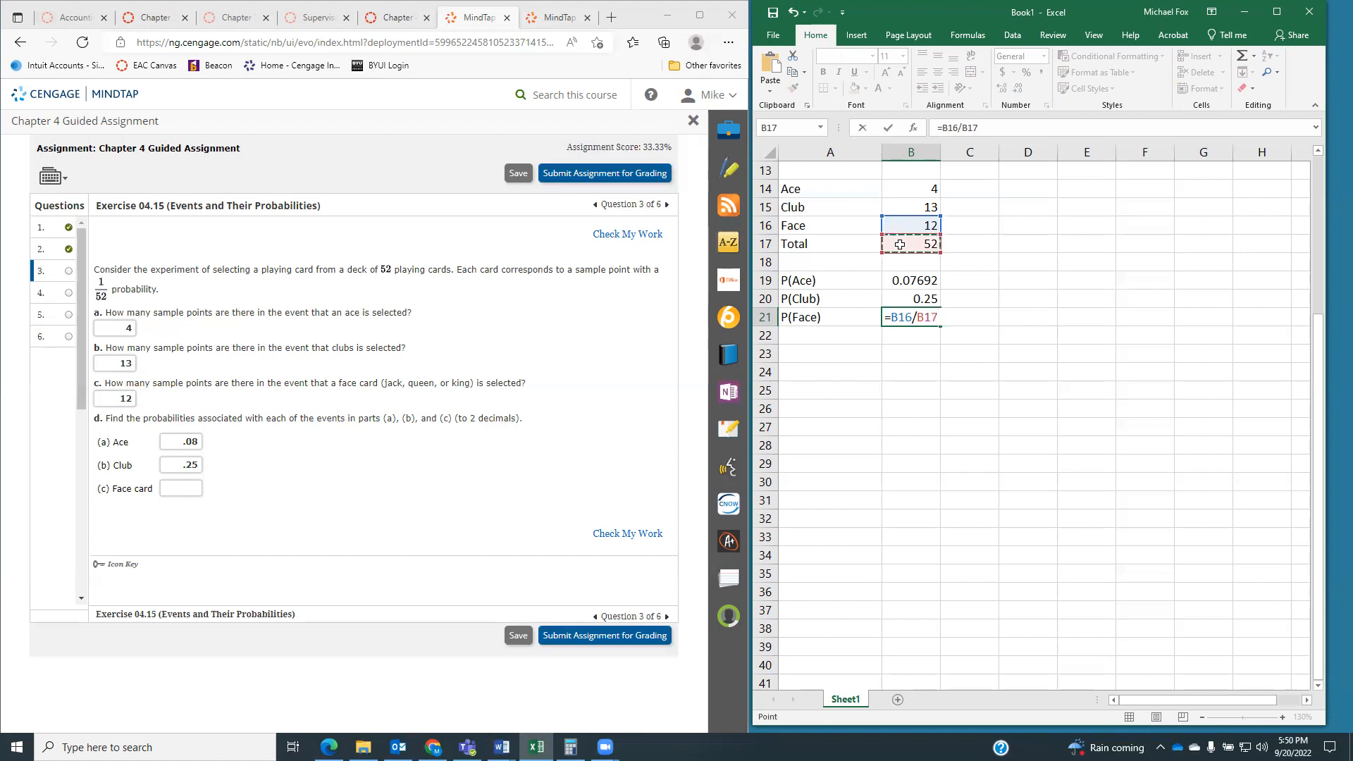
key(Return)
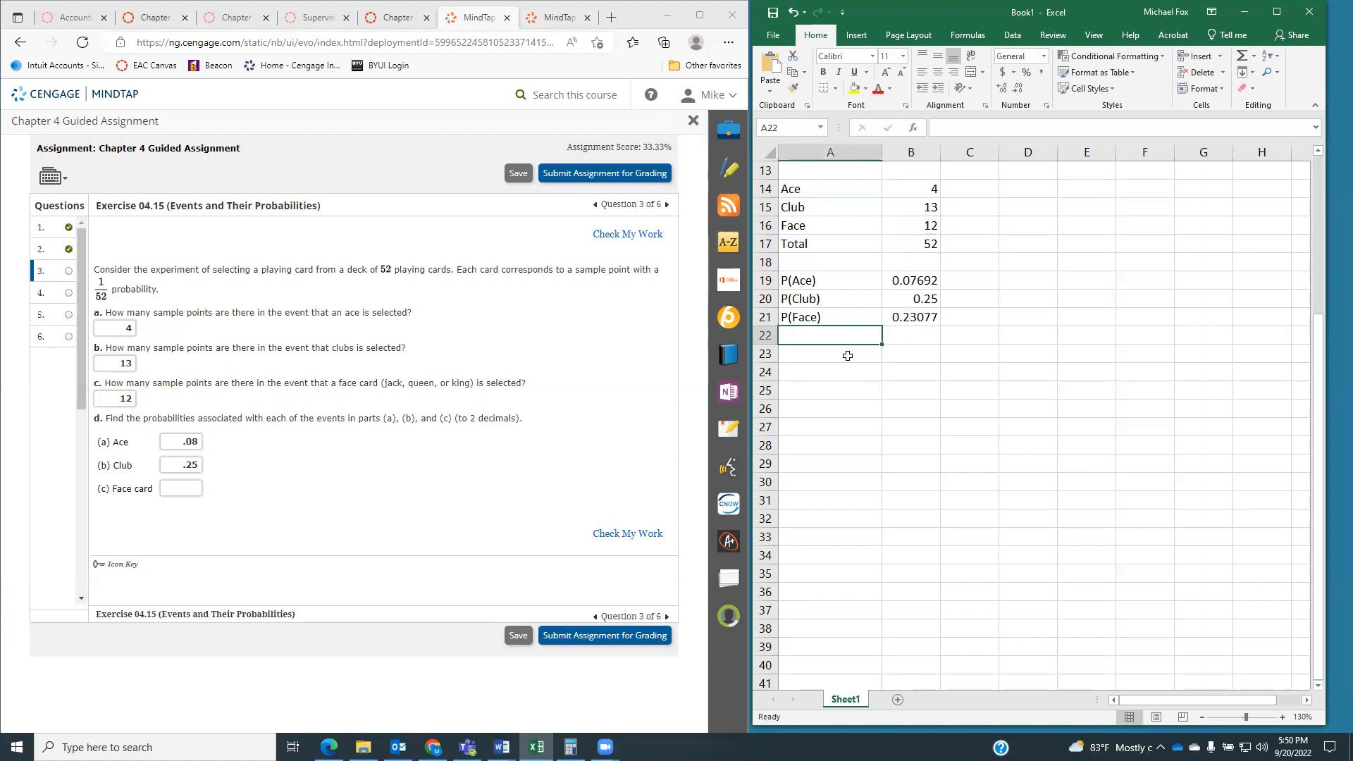
- Switch to the MindTap assignment, answer .23 for the face card probability, and check the work on question 3
click(170, 484)
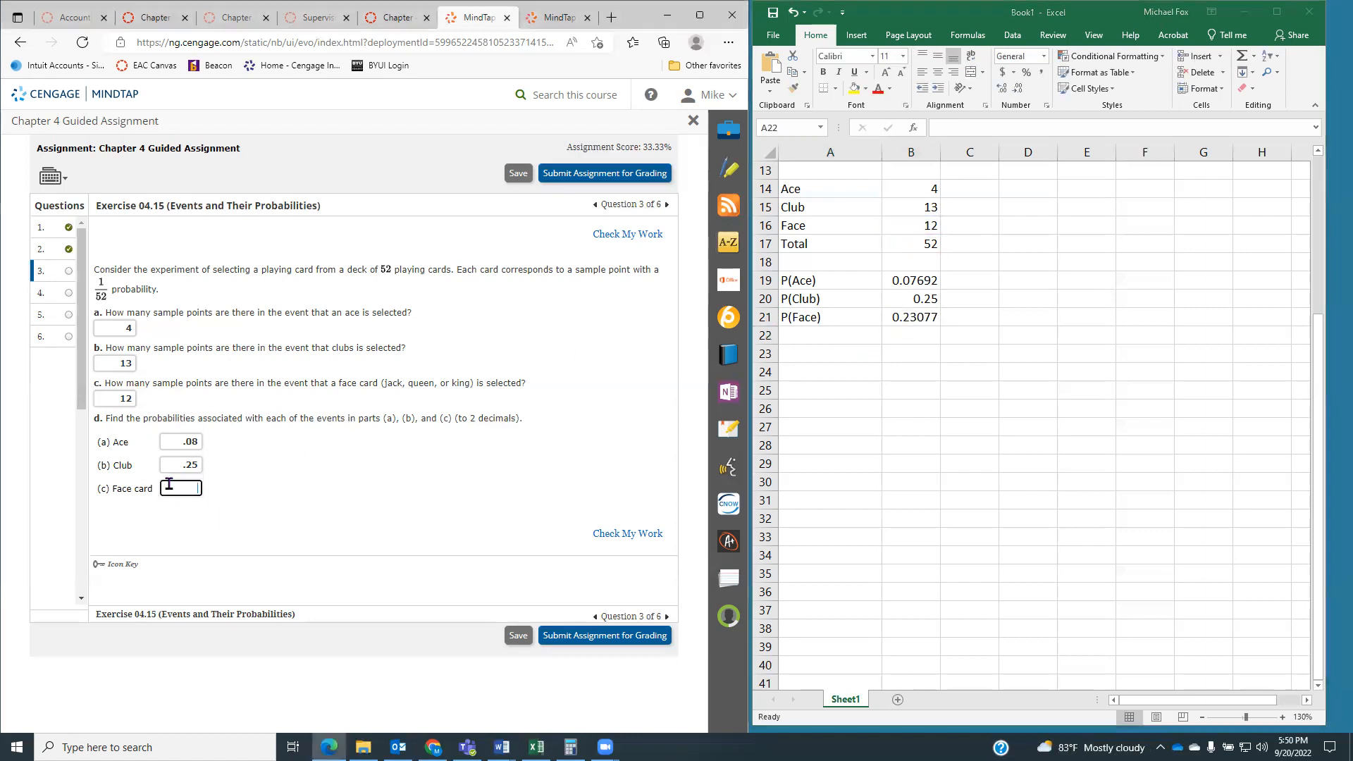
text(.23)
click(339, 477)
click(601, 534)
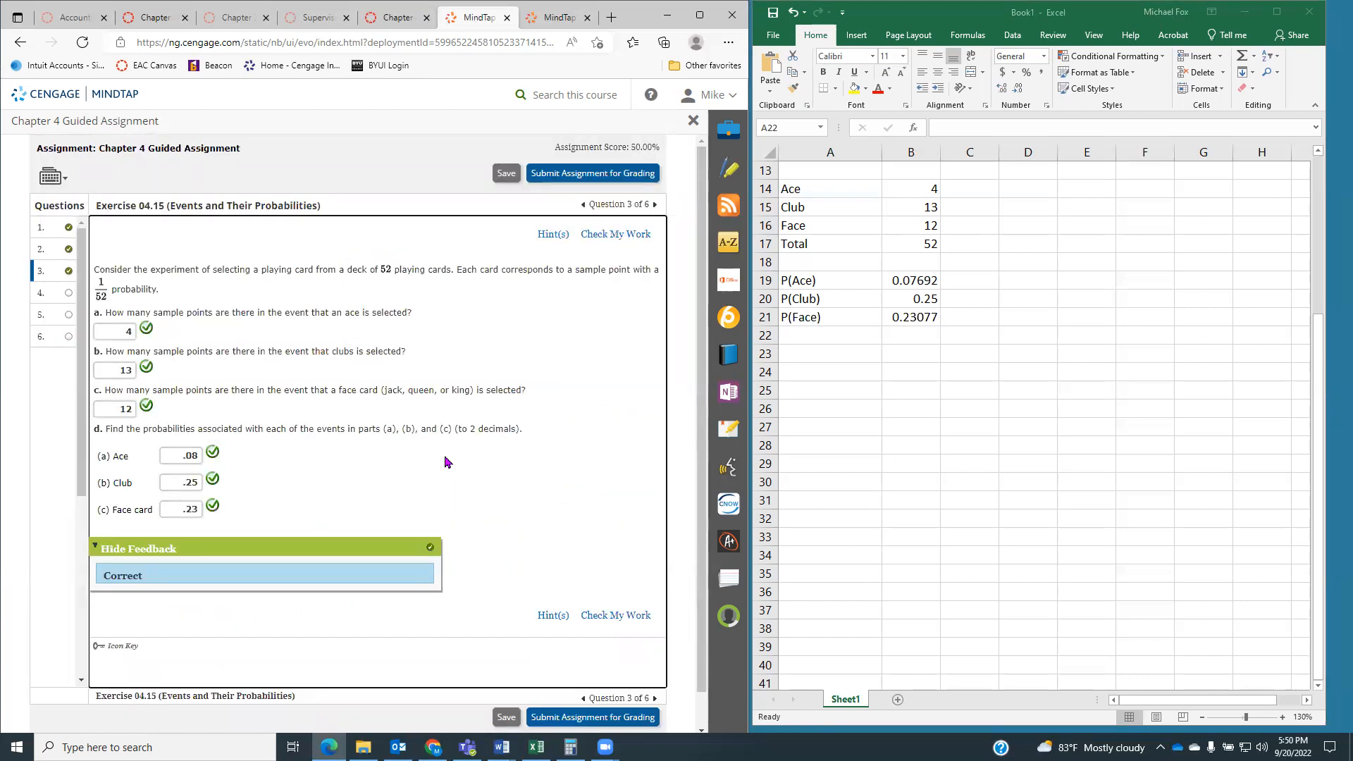
- Open question 4 about the global warming poll and highlight the respondent age group wording in part a
click(42, 295)
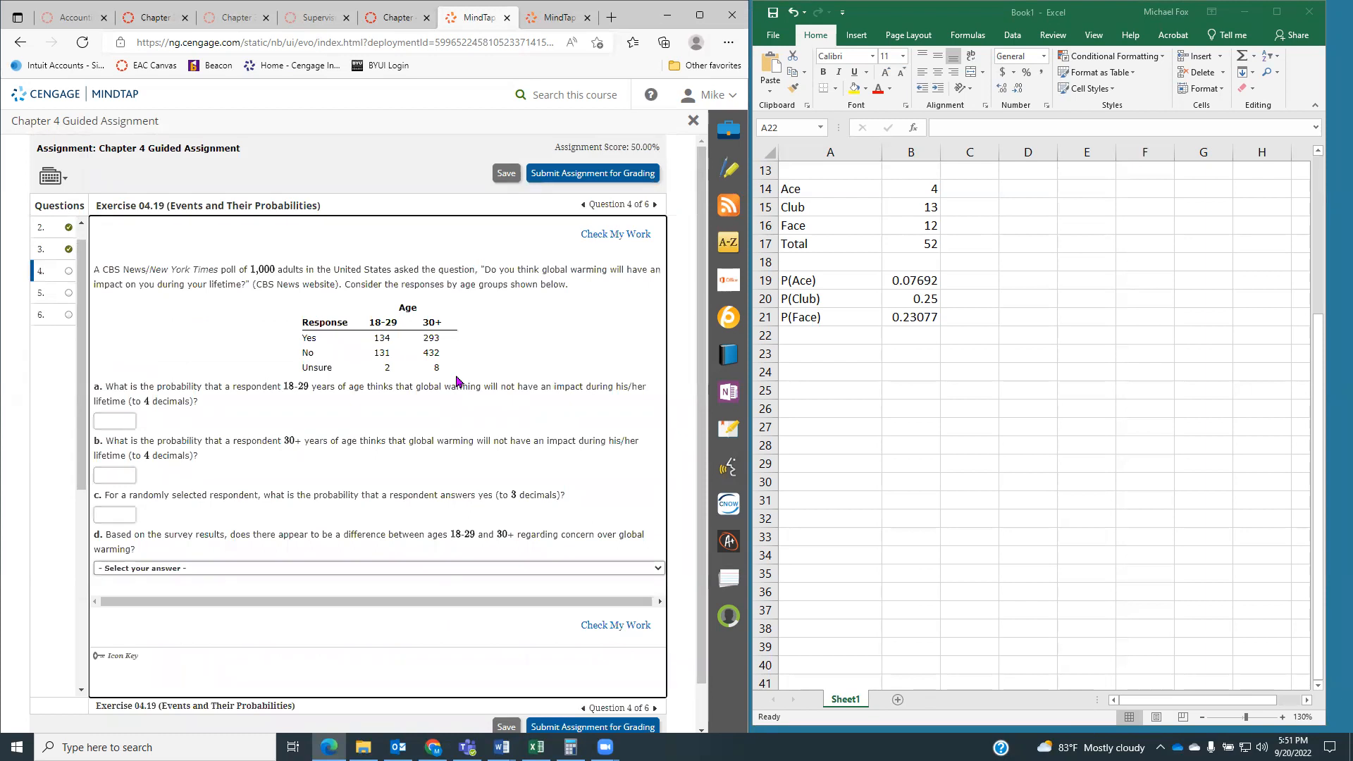
scroll(957, 432, down, 3)
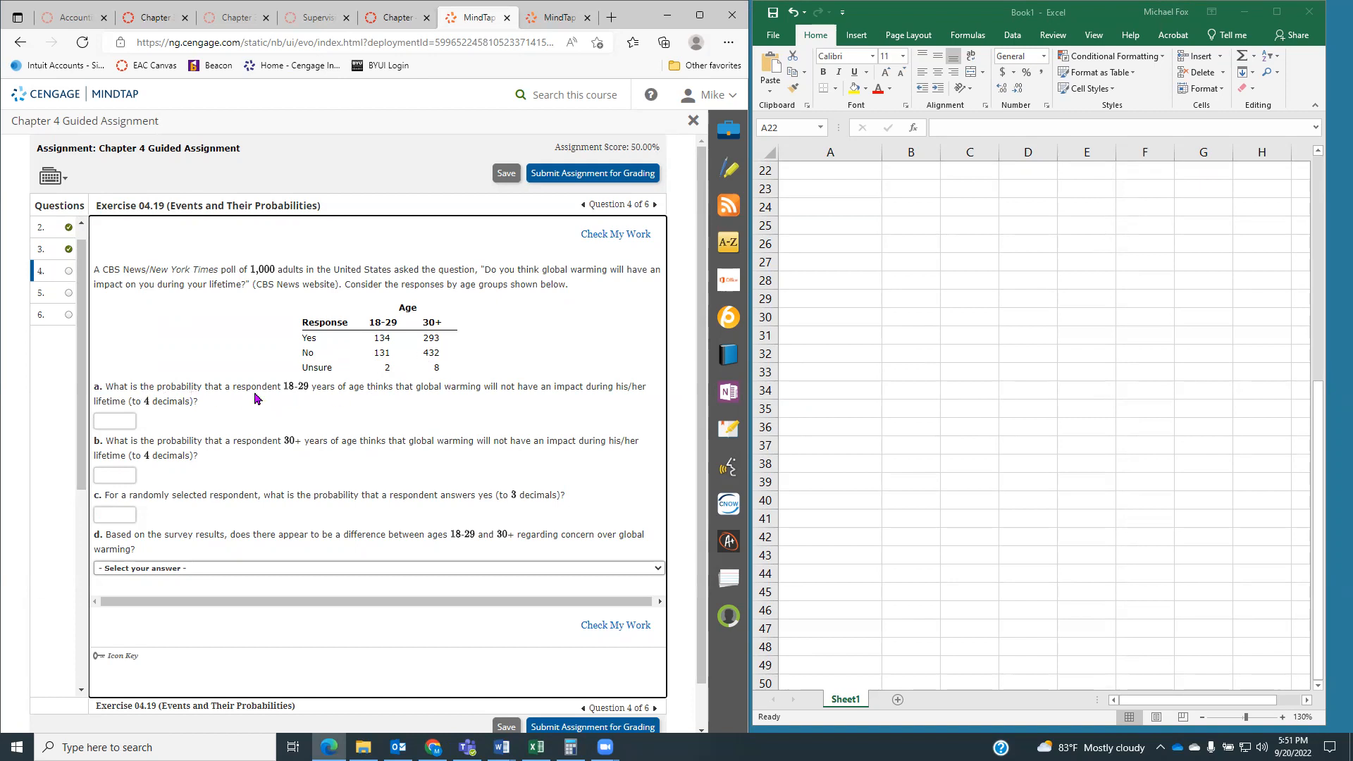
drag(241, 399, 299, 392)
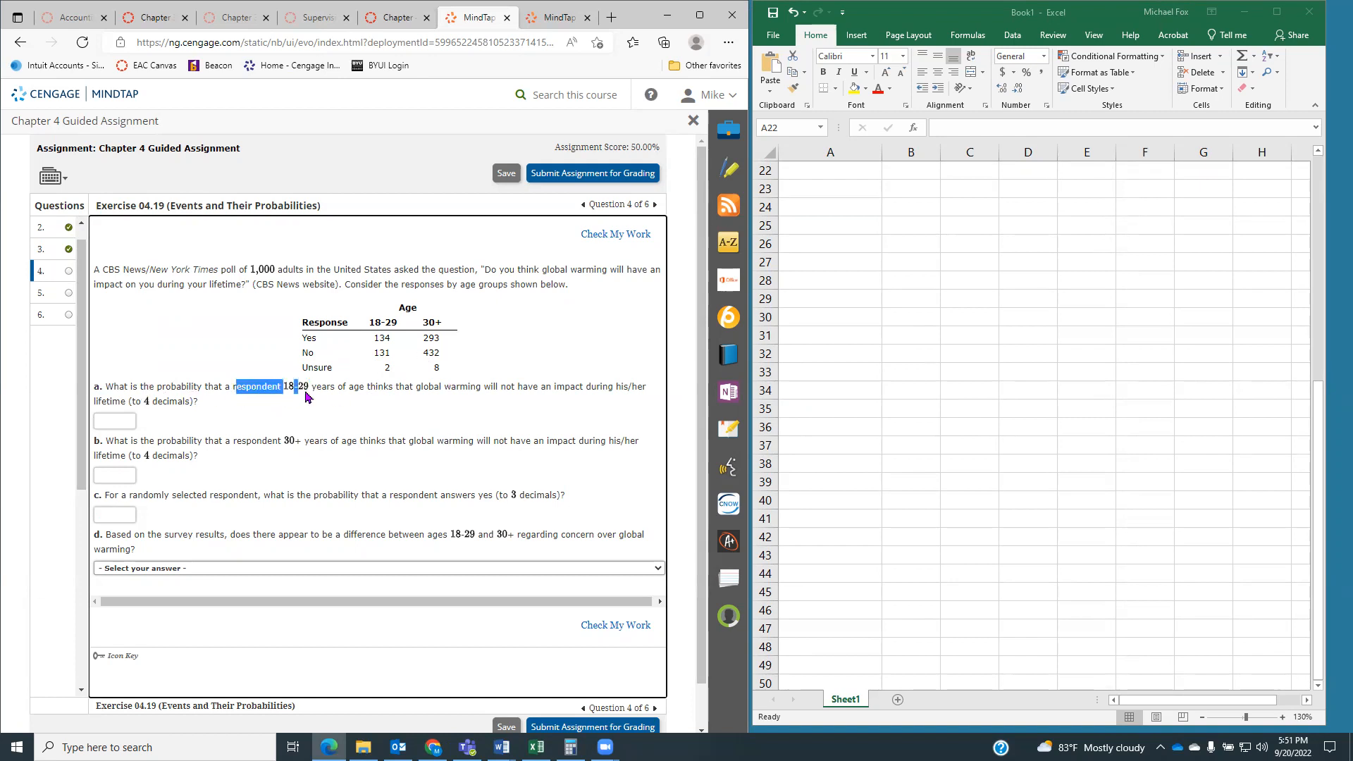
- Switch to the Excel sheet and enter the row labels Response, Yes, No and Unsure in A25 to A28
click(844, 240)
click(836, 224)
text(Re)
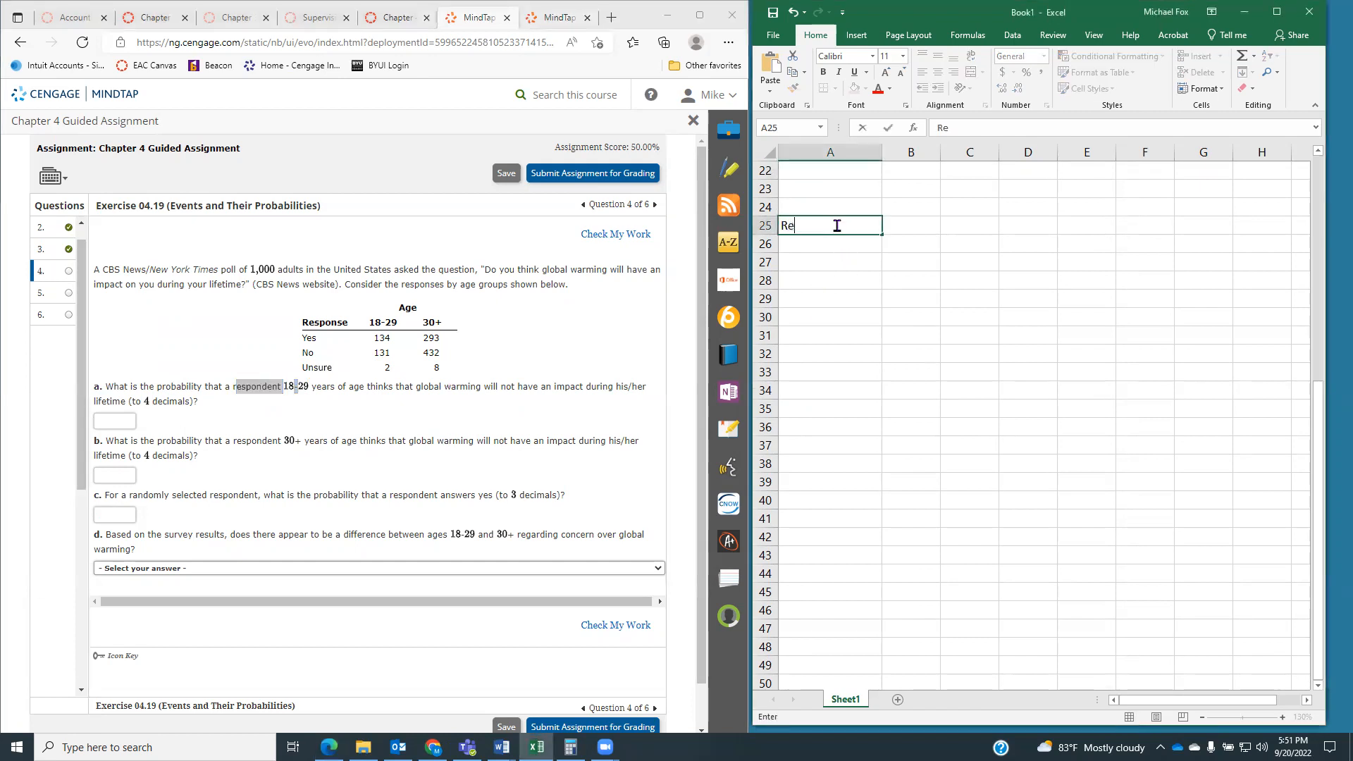
text(sponse)
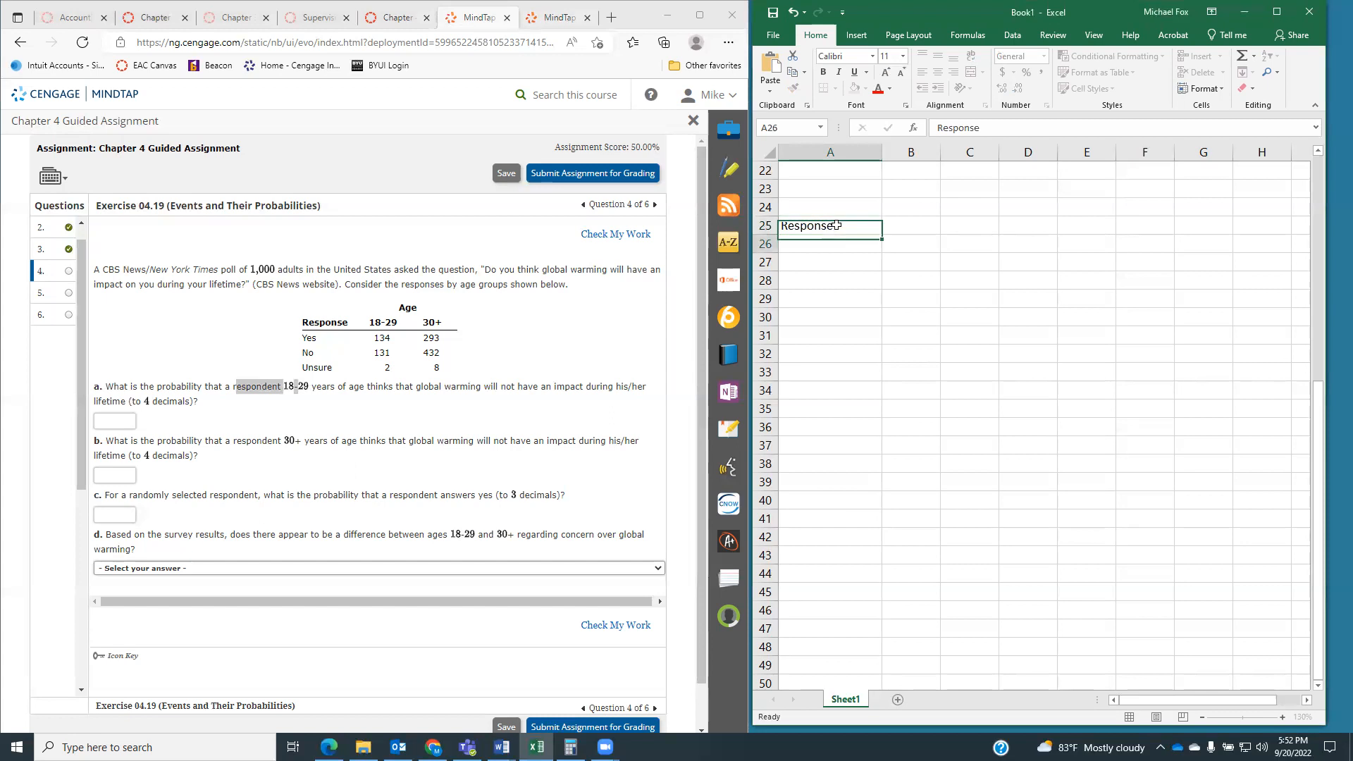
key(Return)
text(Yes)
key(Return)
text(No)
key(Return)
text(Unsure)
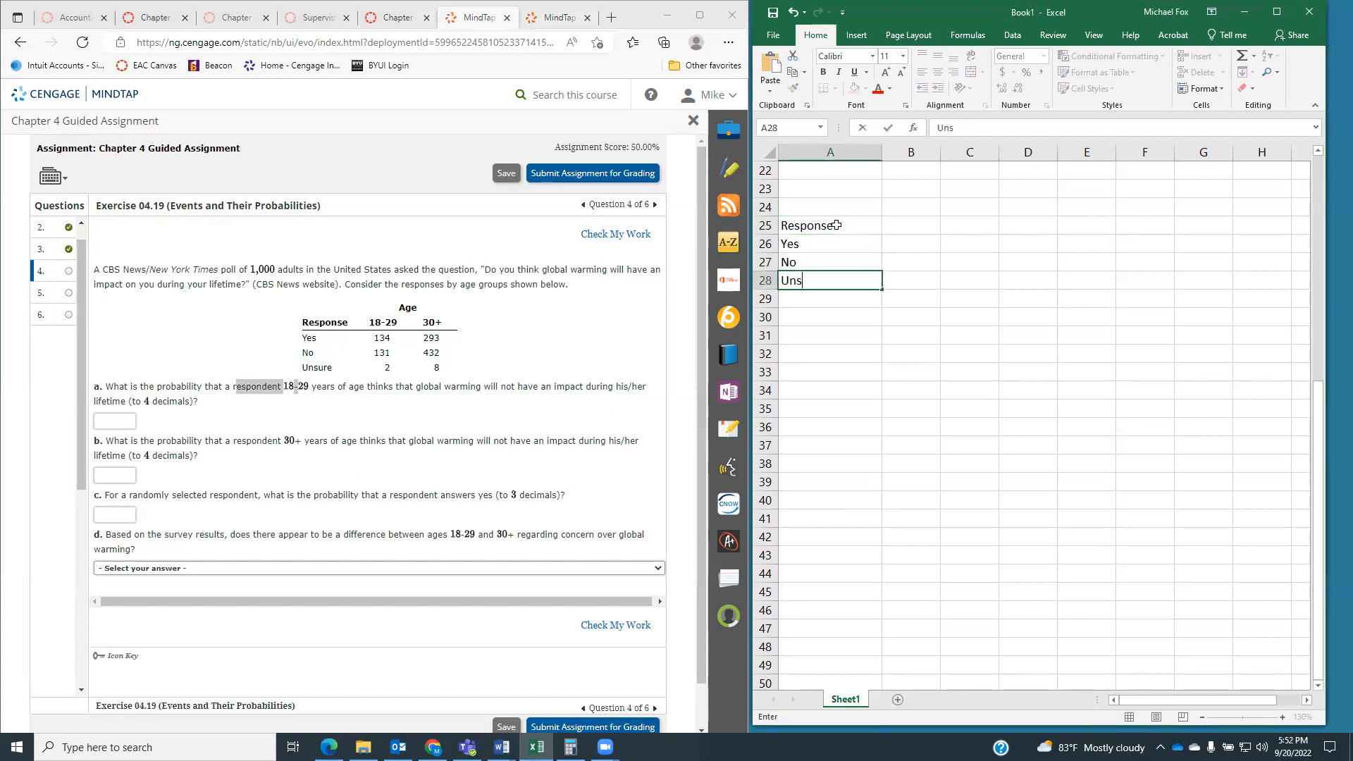
- Enter the age group column headings 18-29 in B24 and 30+ in C24
click(912, 201)
text(18-29)
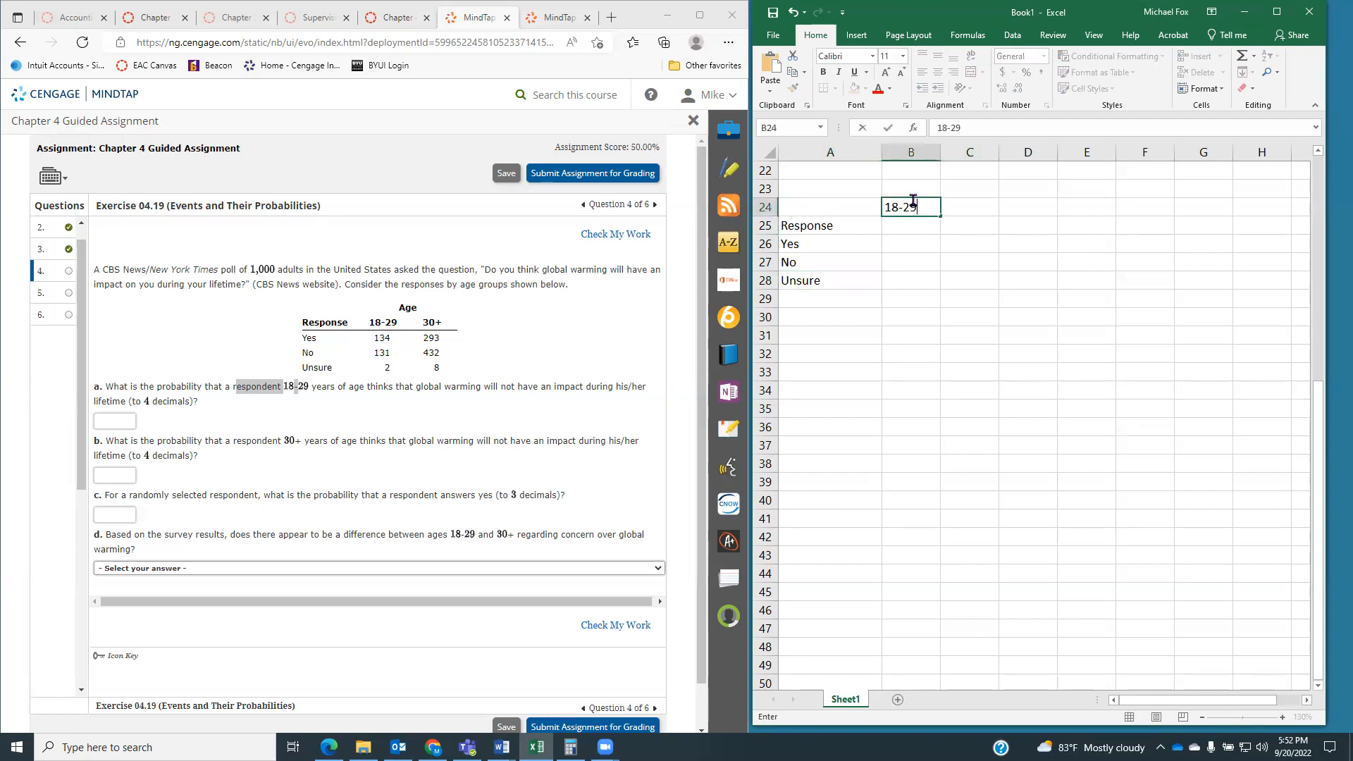
key(Tab)
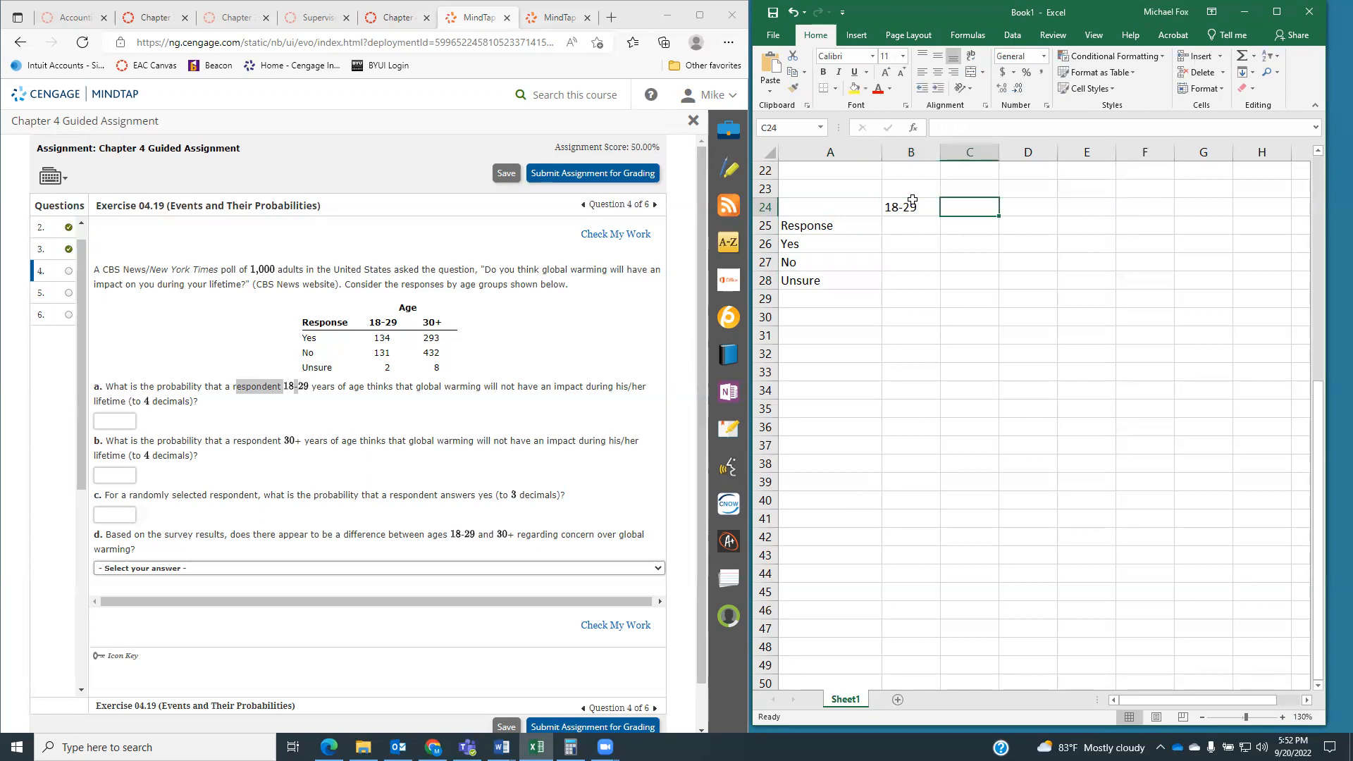
text(30+)
key(Return)
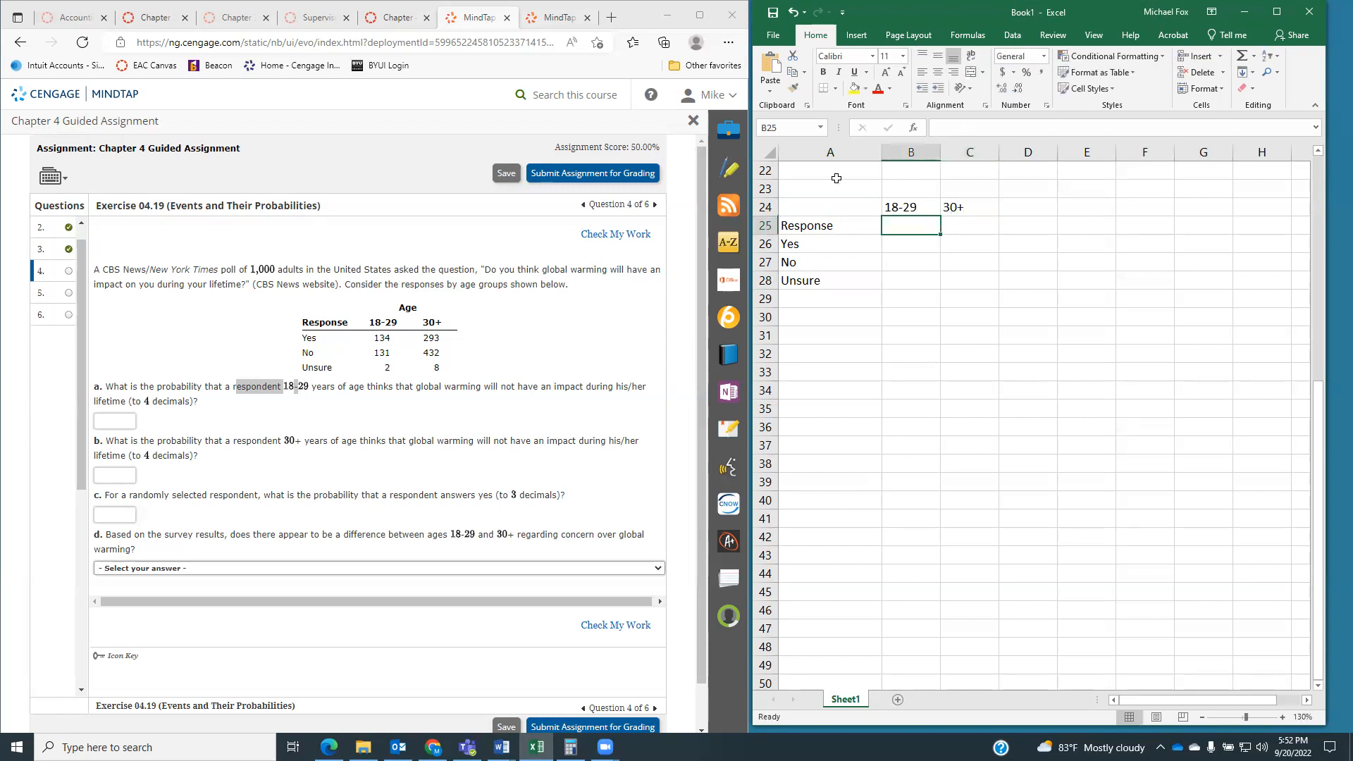
- Enter the poll counts in B26:C28: Yes 134 and 293, No 131 and 432, Unsure 2 and 8
click(886, 247)
text(134)
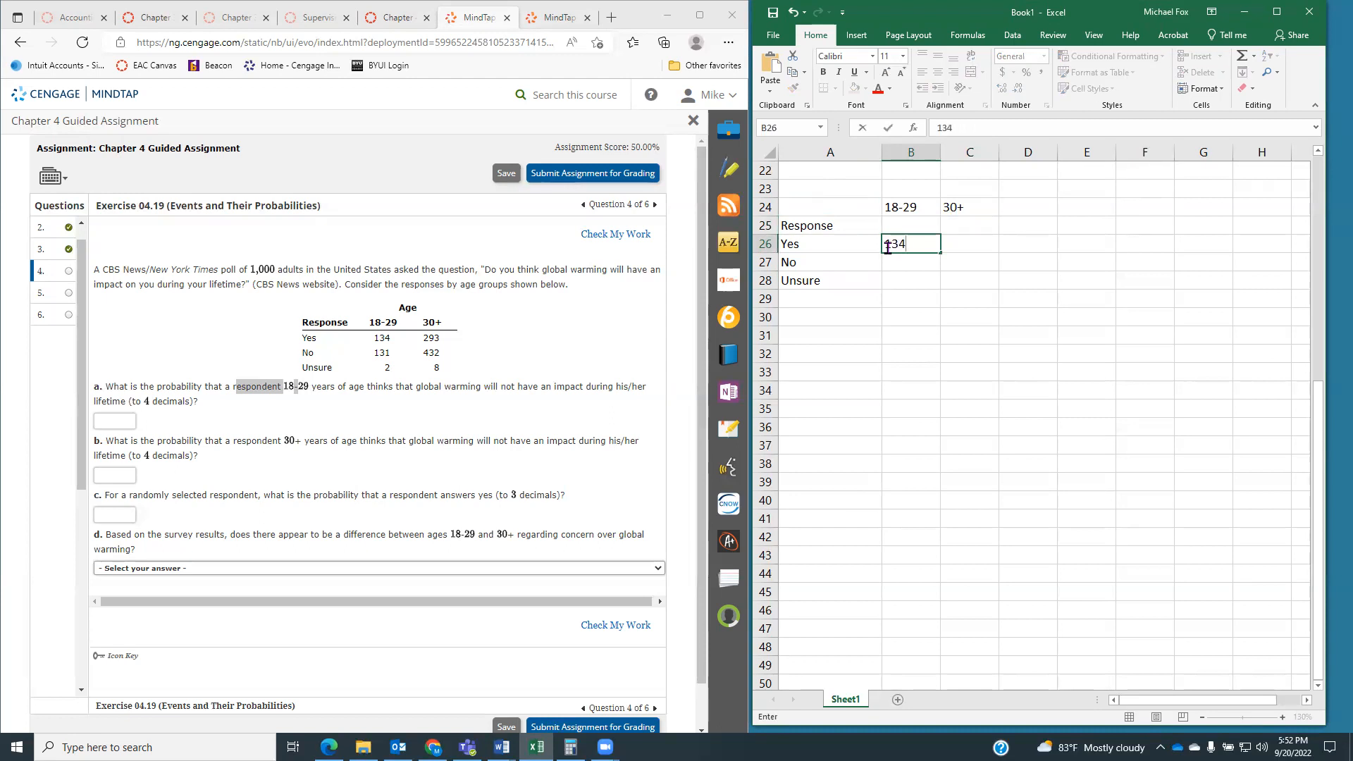
key(Tab)
text(293)
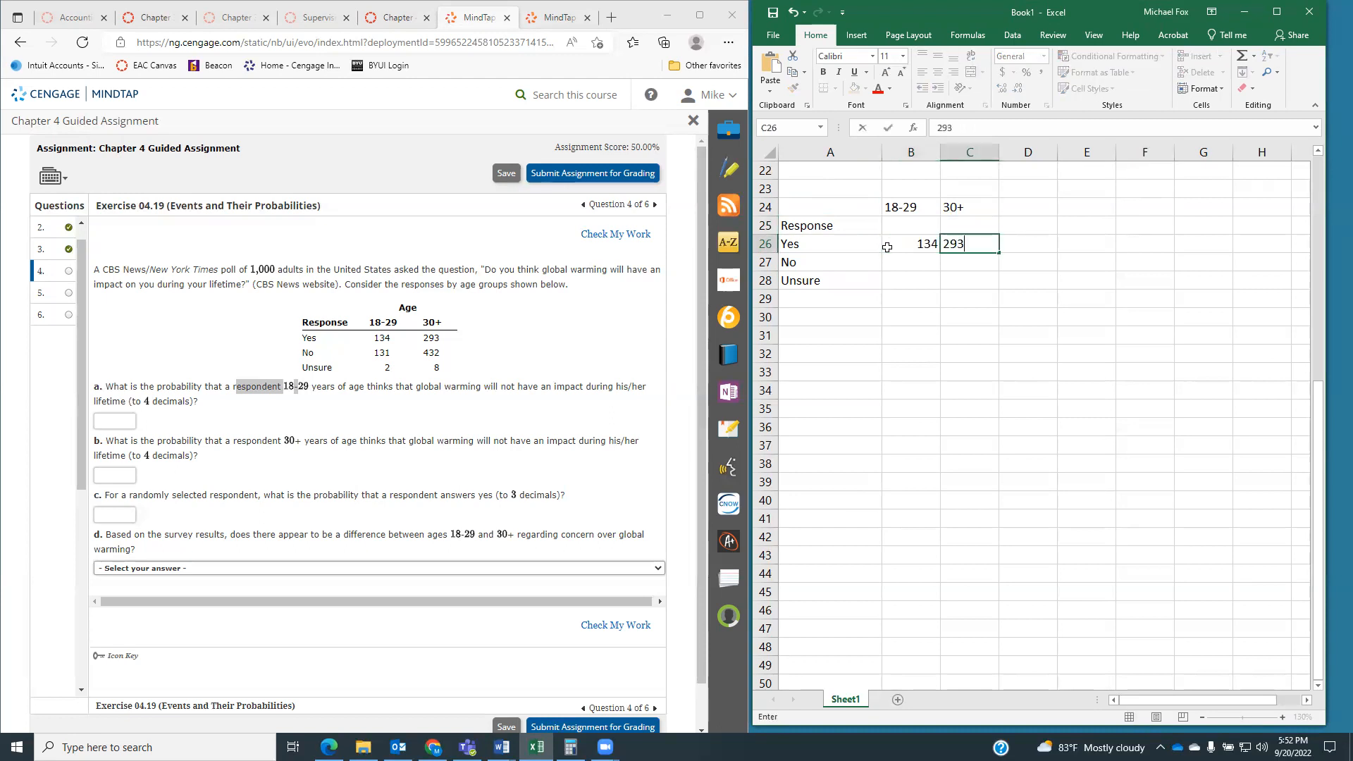
key(Return)
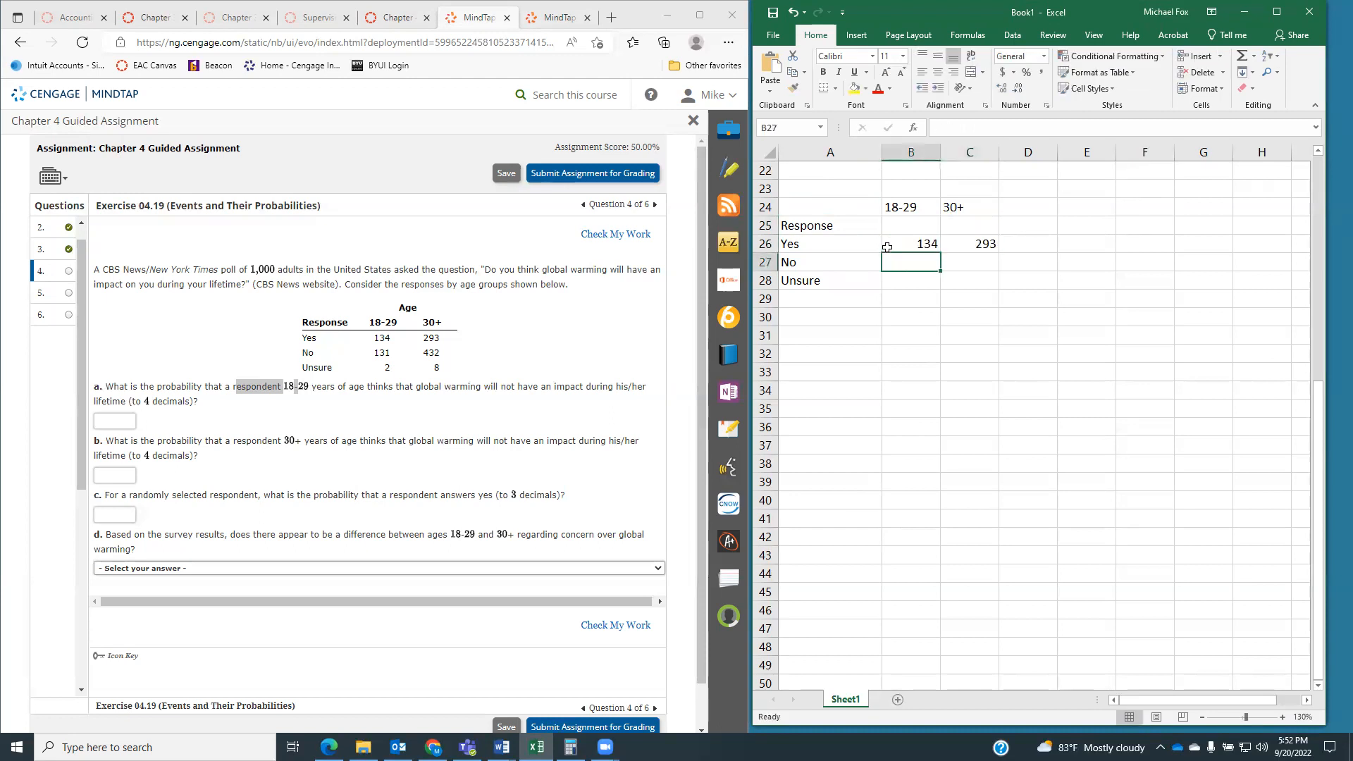
text(131)
key(Tab)
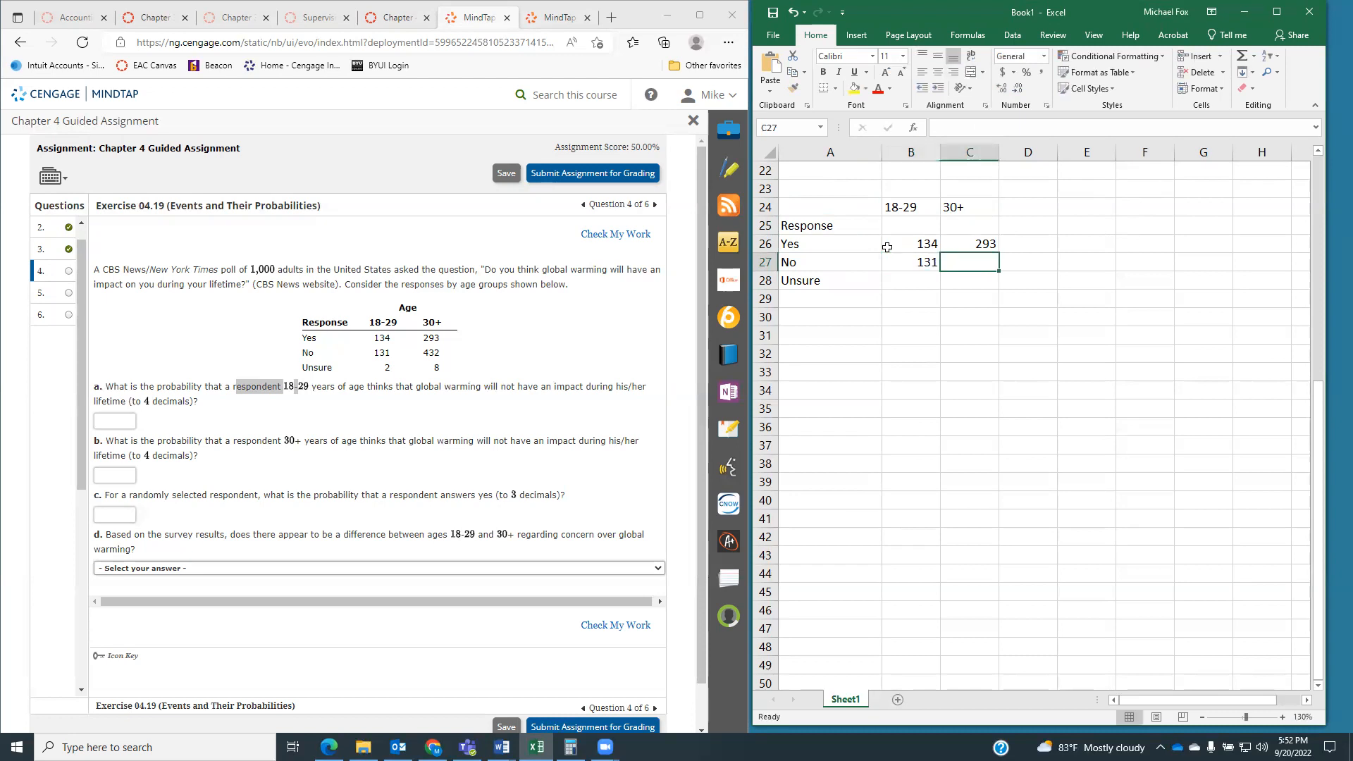
text(432)
key(Return)
text(2)
key(Tab)
text(8)
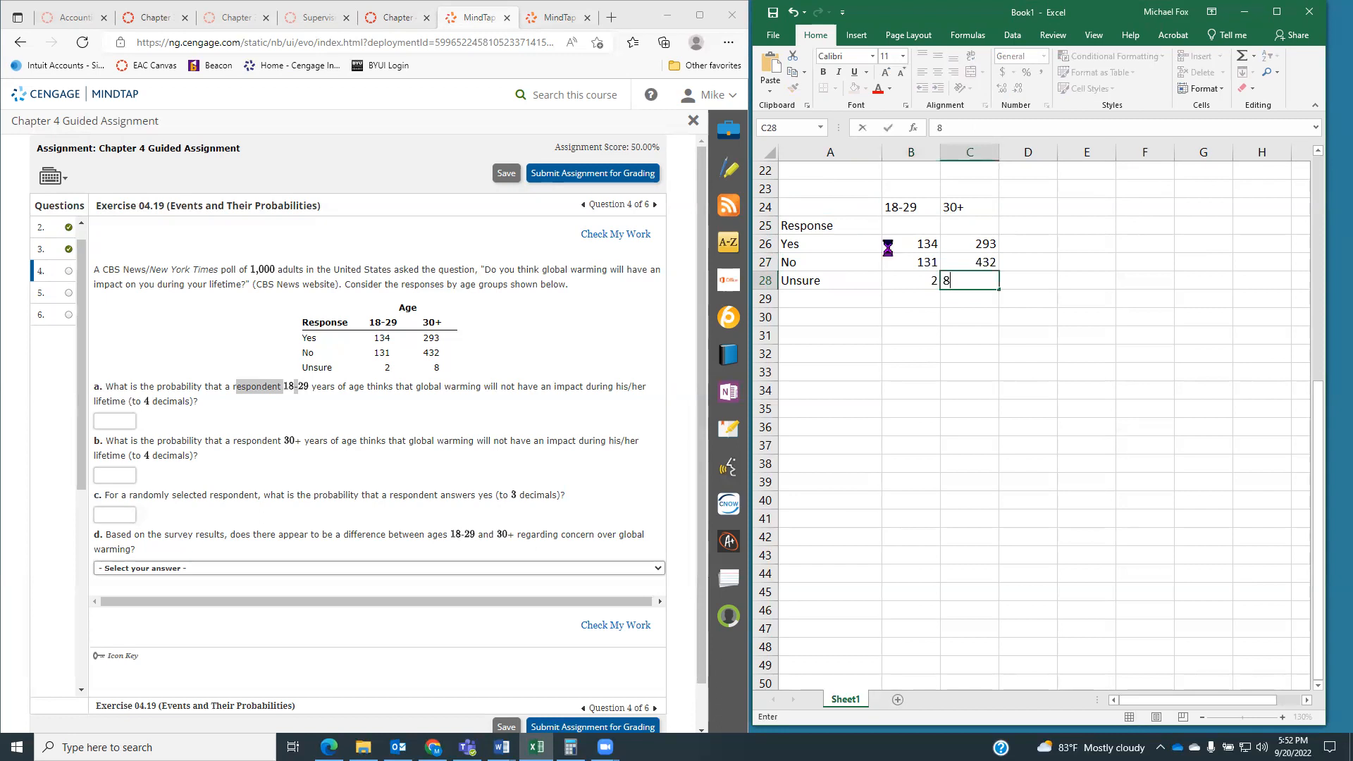
key(Return)
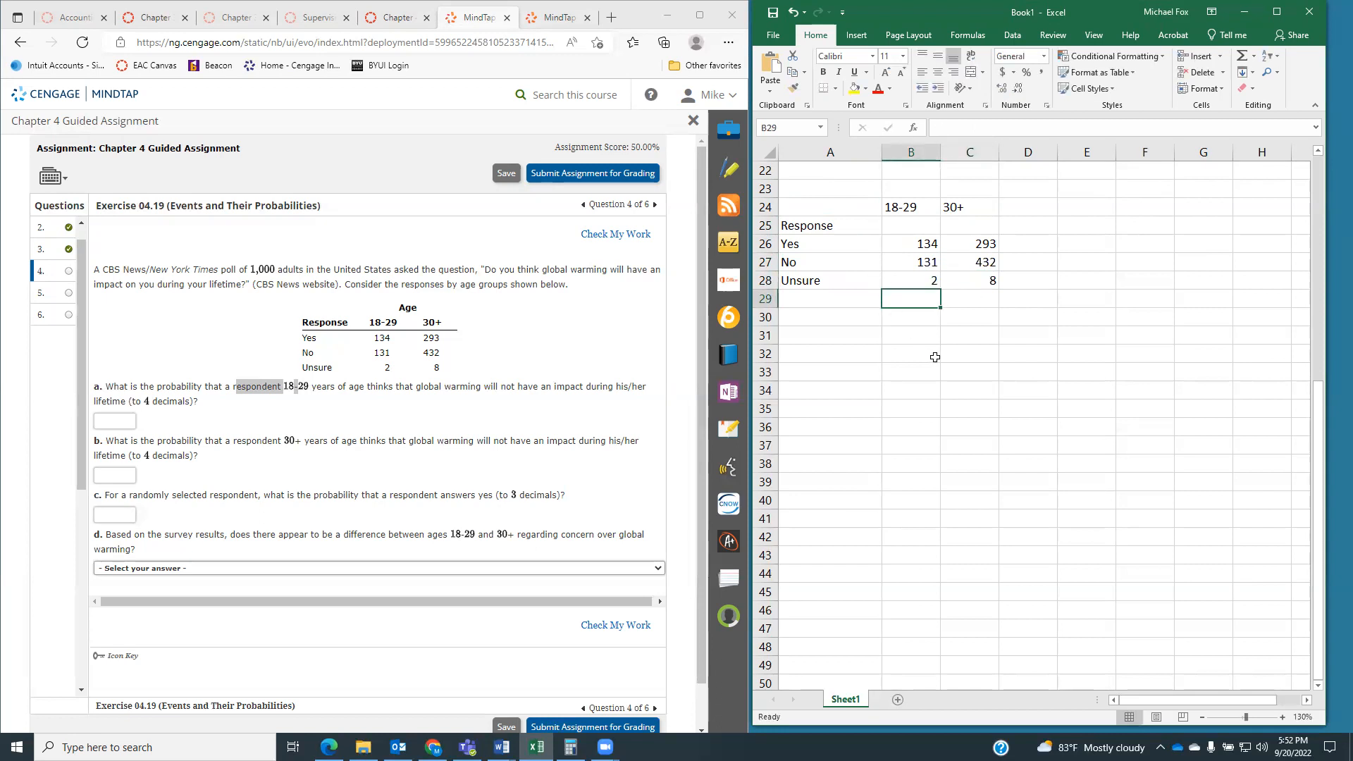
- Total both age group columns with =SUM(B26:B28) in B29 and =SUM(C26:C28) in C29
click(1244, 61)
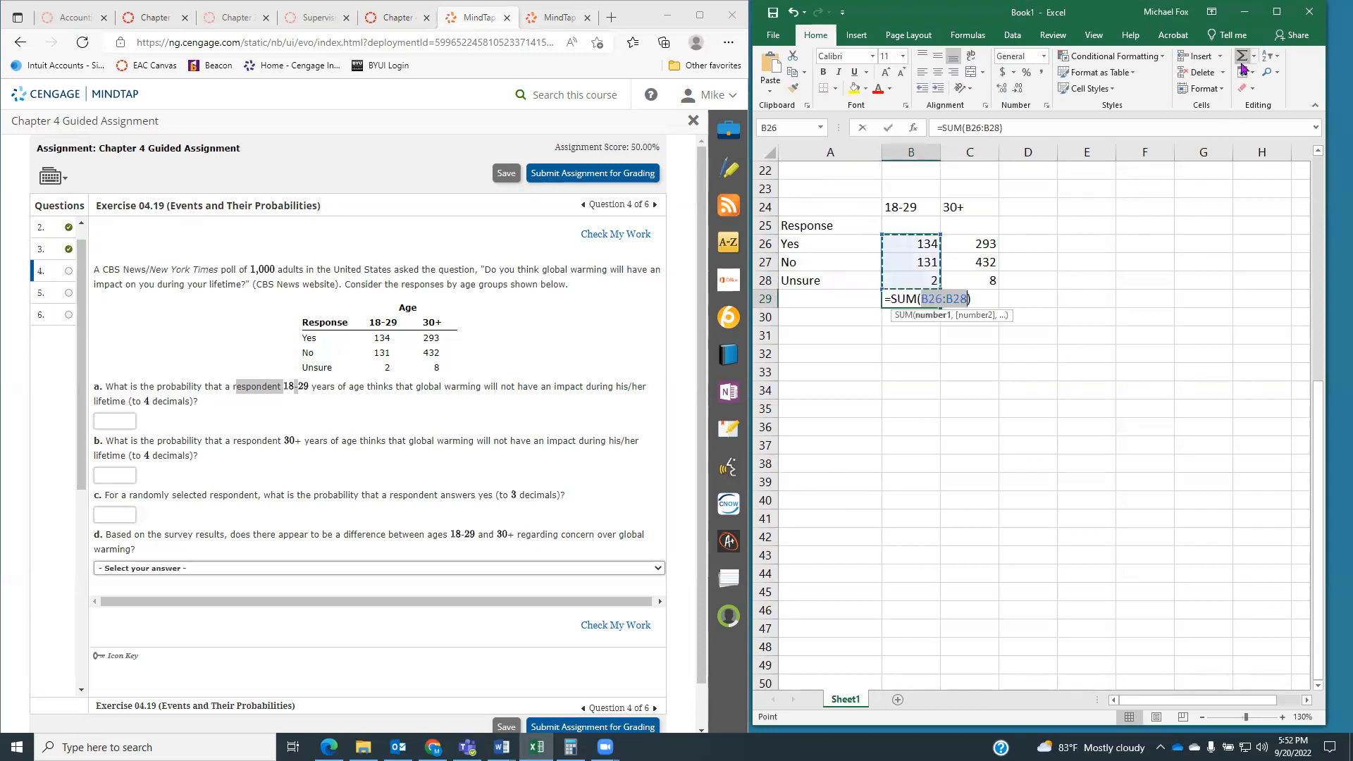
key(Return)
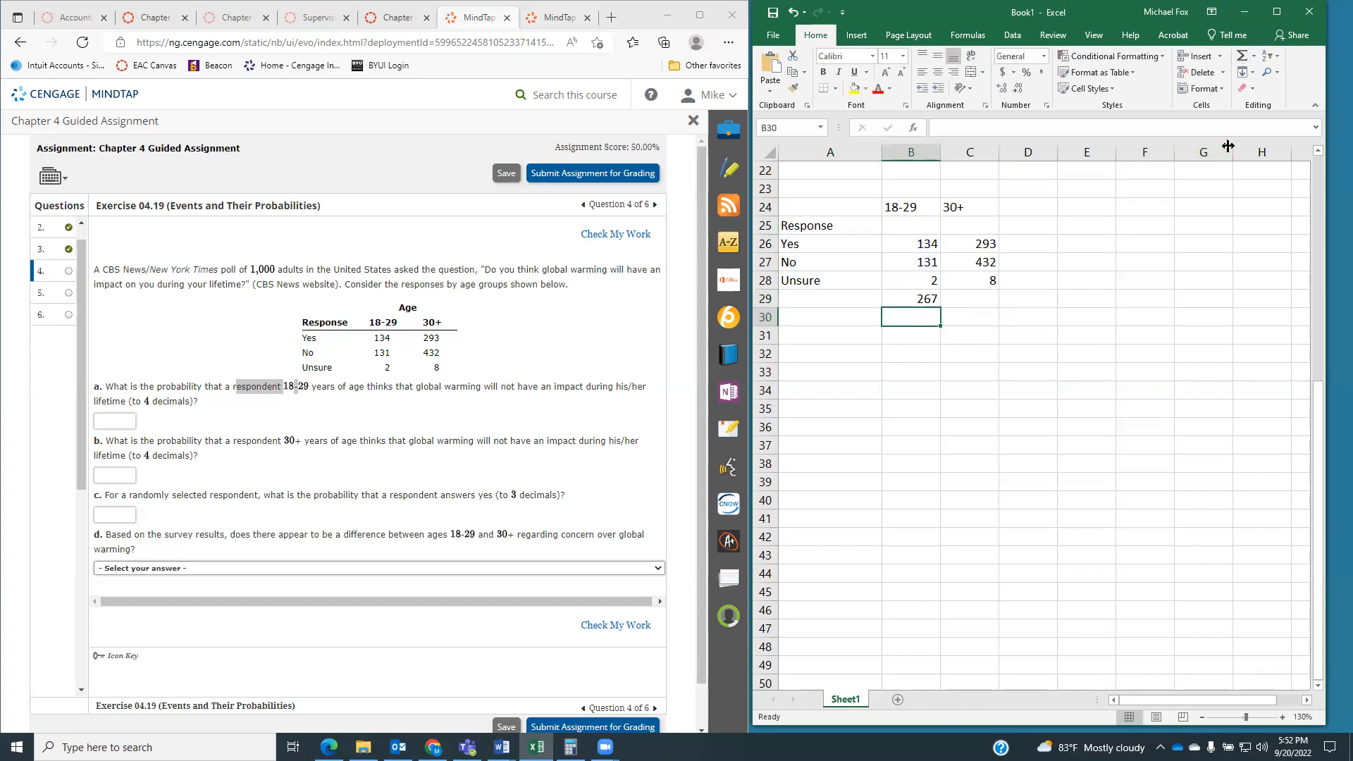
click(972, 298)
click(1243, 61)
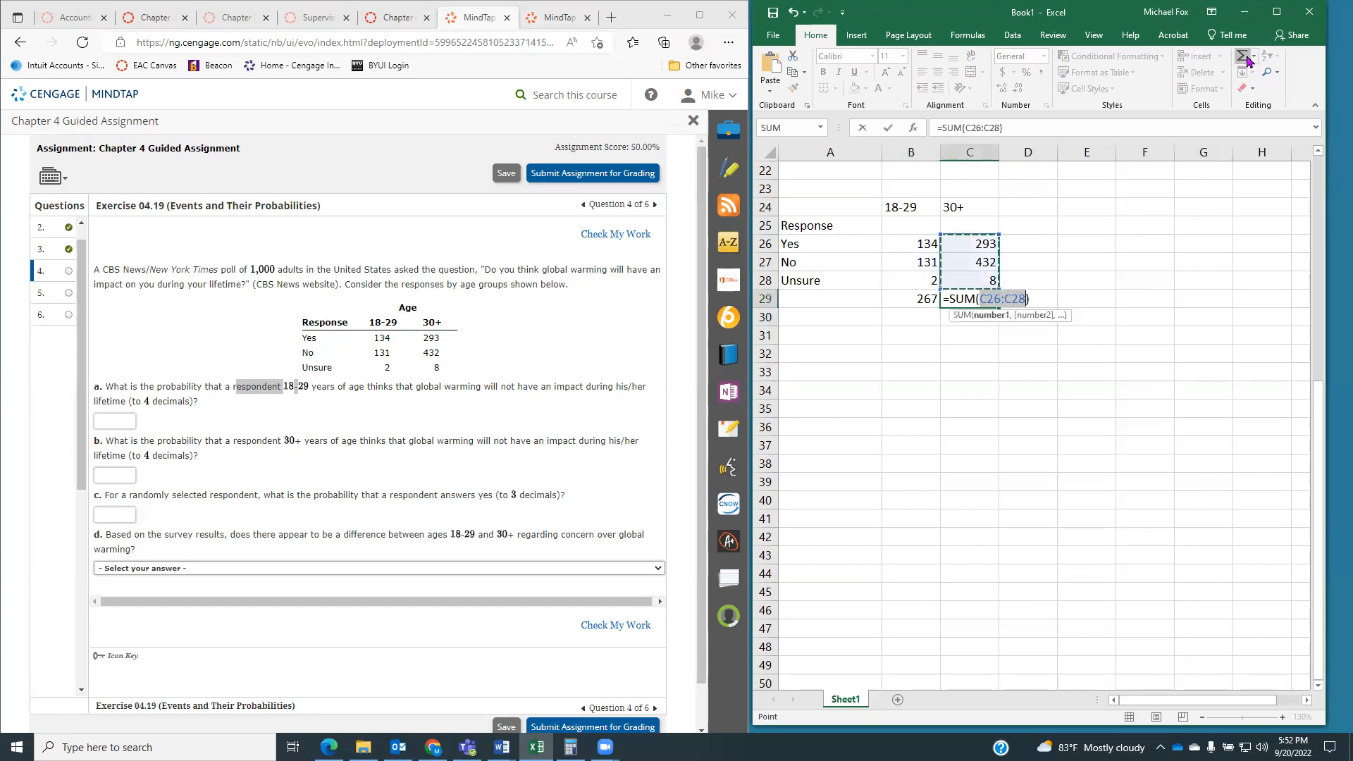
key(Return)
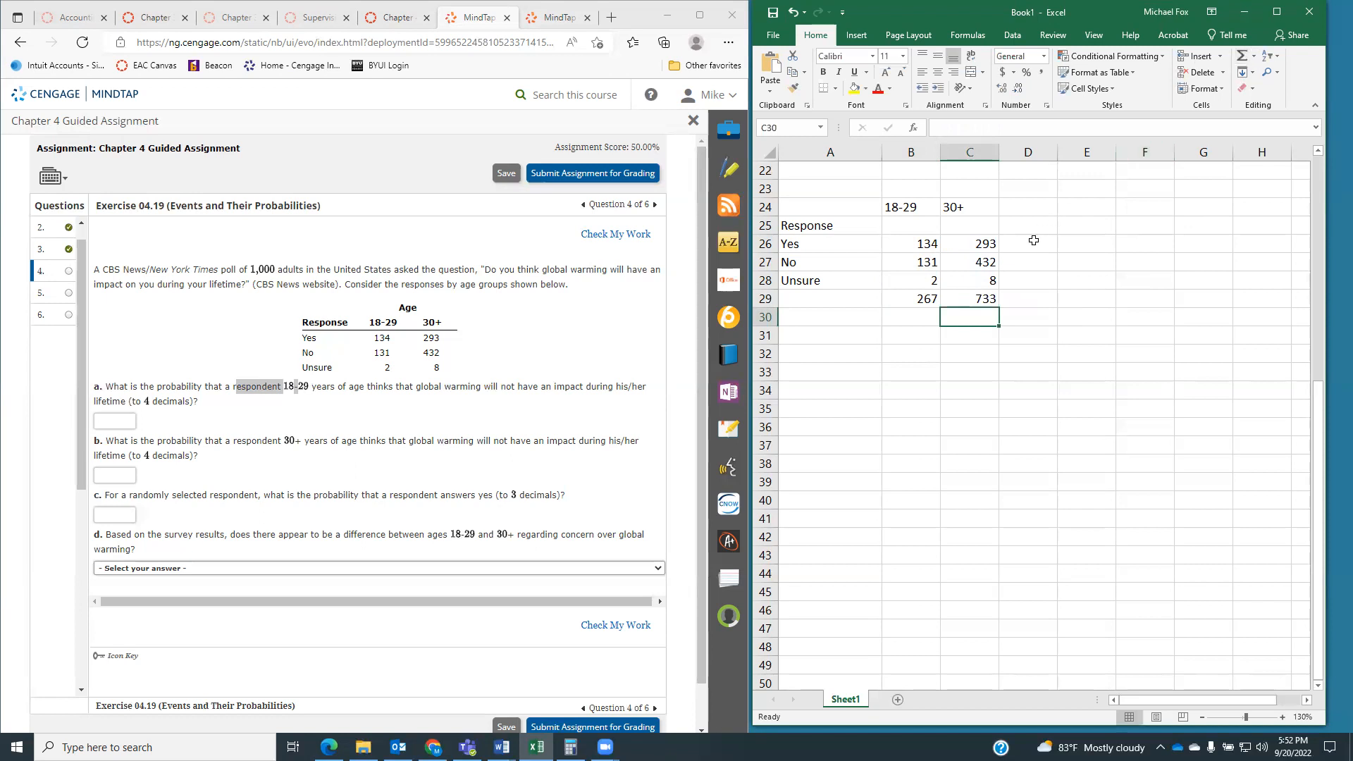
- Total the Yes row in D26 with =SUM(B26:C26) and fill the formula down to D29
click(1033, 242)
click(1242, 59)
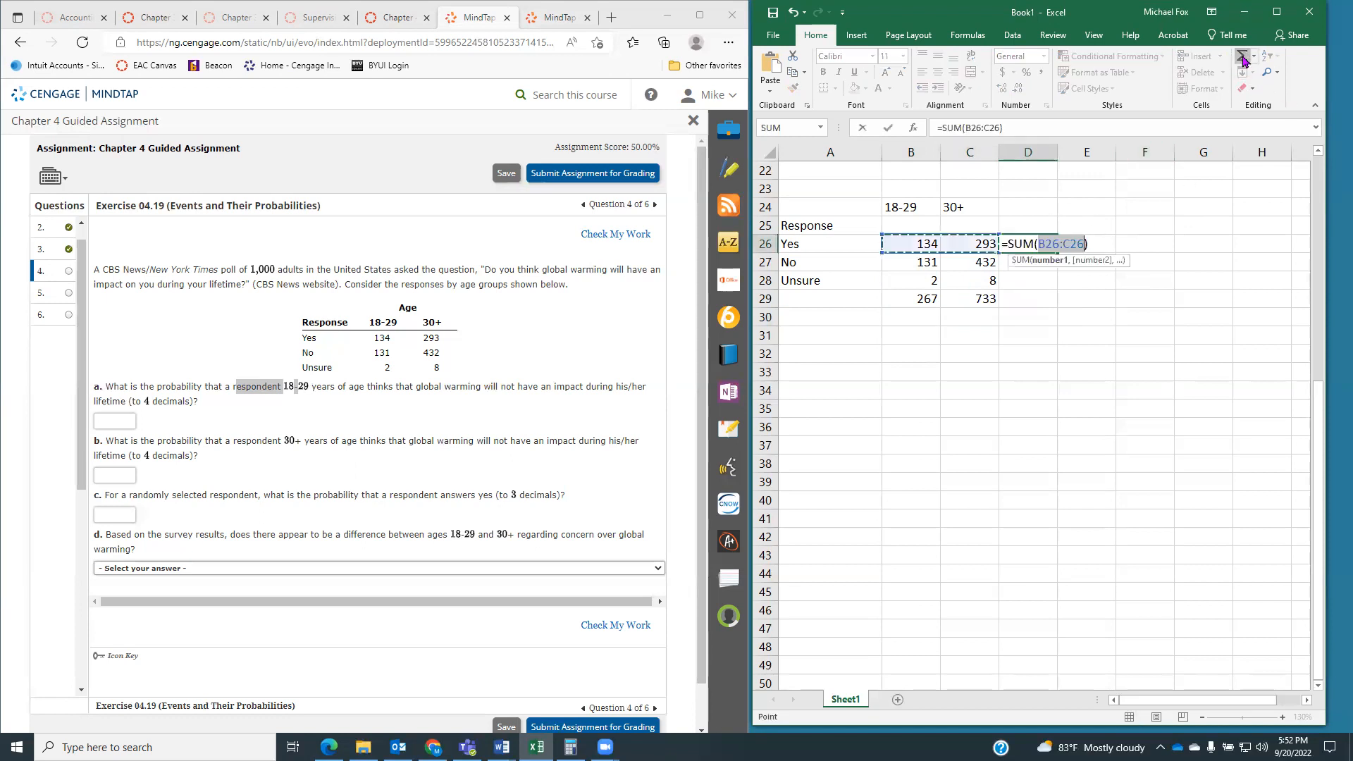
key(Return)
click(1037, 246)
drag(1058, 289, 1055, 304)
click(1022, 303)
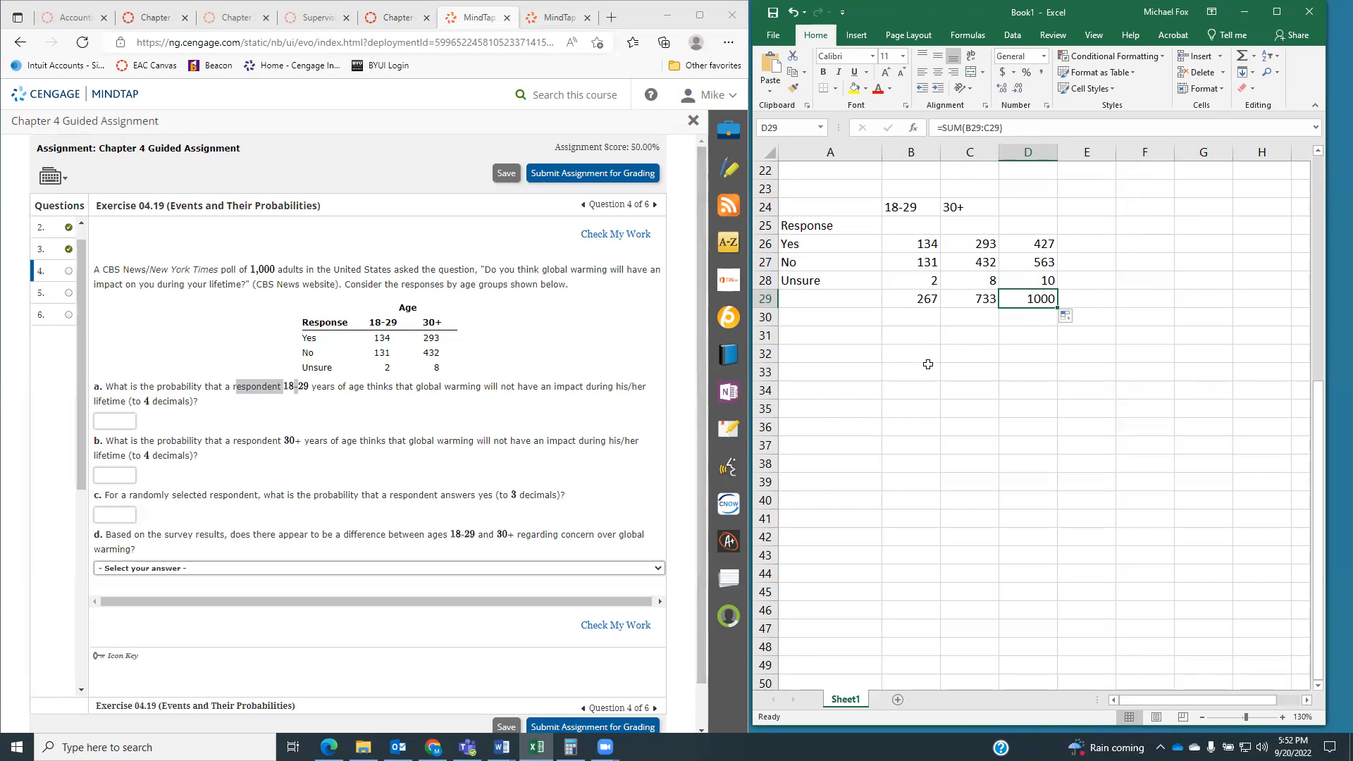
- Highlight the 18-29 column, B24 to B29, with yellow fill
drag(918, 207, 915, 298)
click(855, 88)
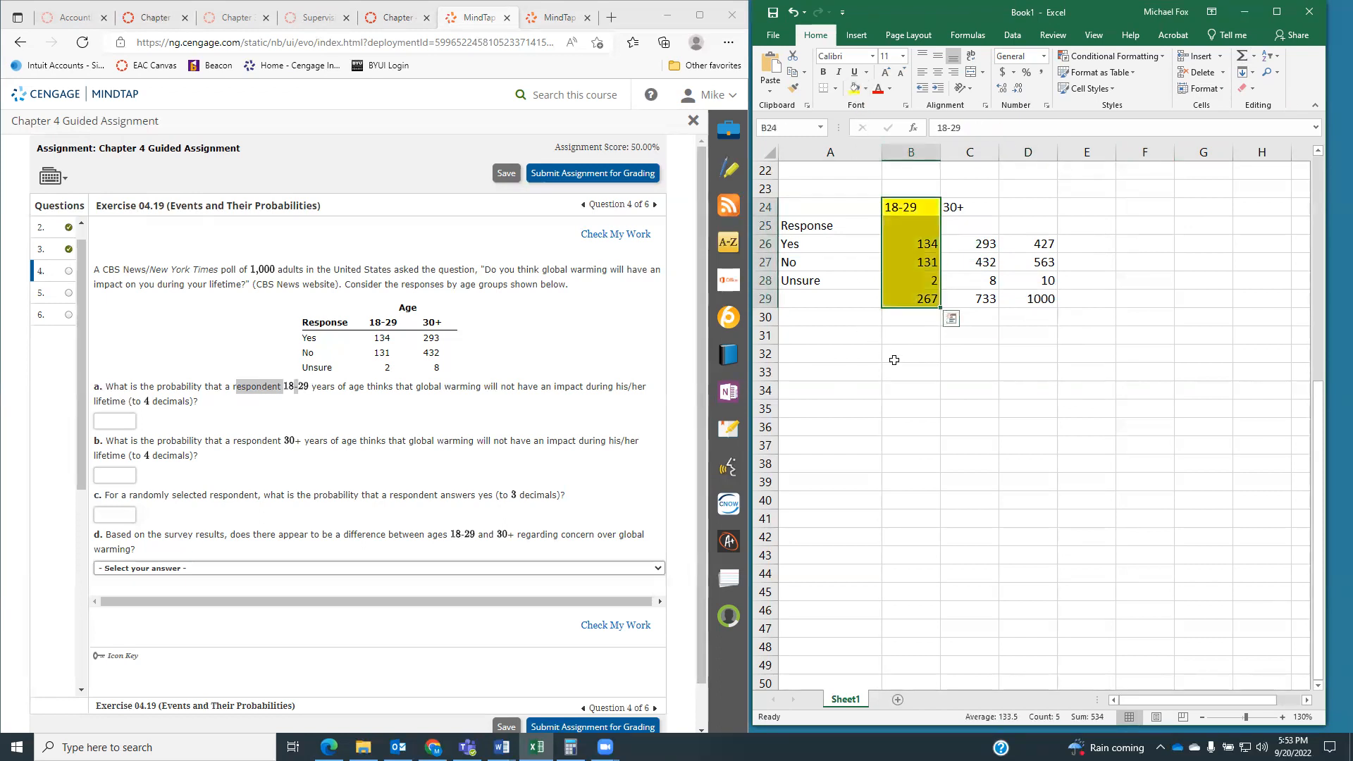
click(894, 360)
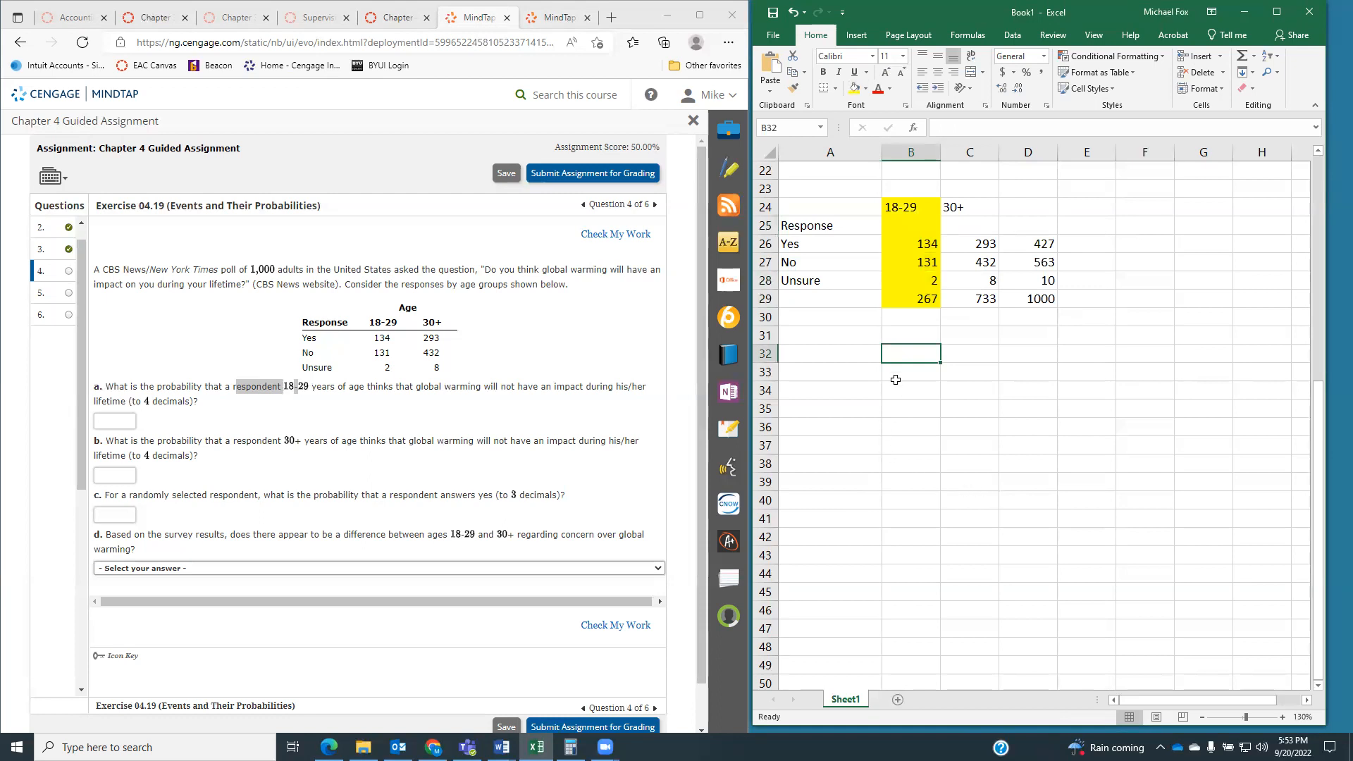
- Enter the label P(No|18-29) in cell A31
click(832, 337)
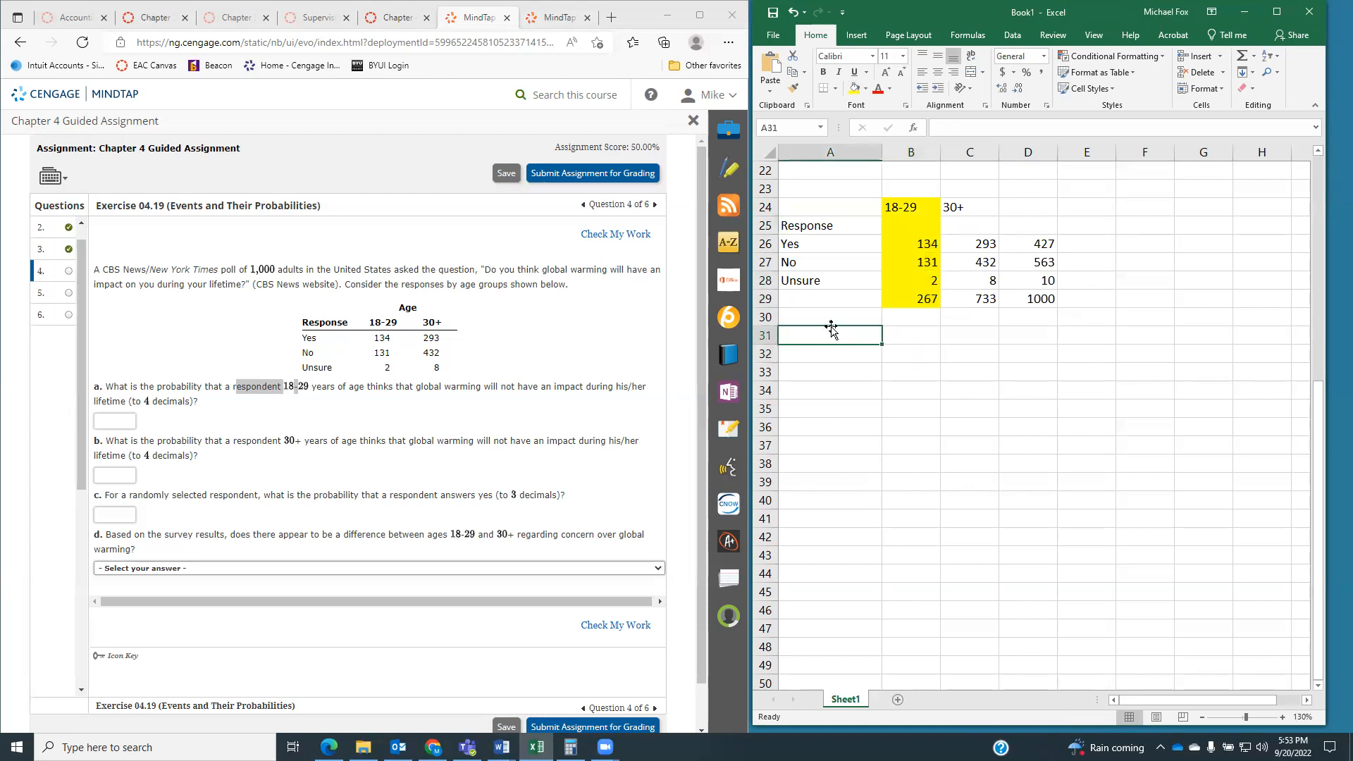
text(P)
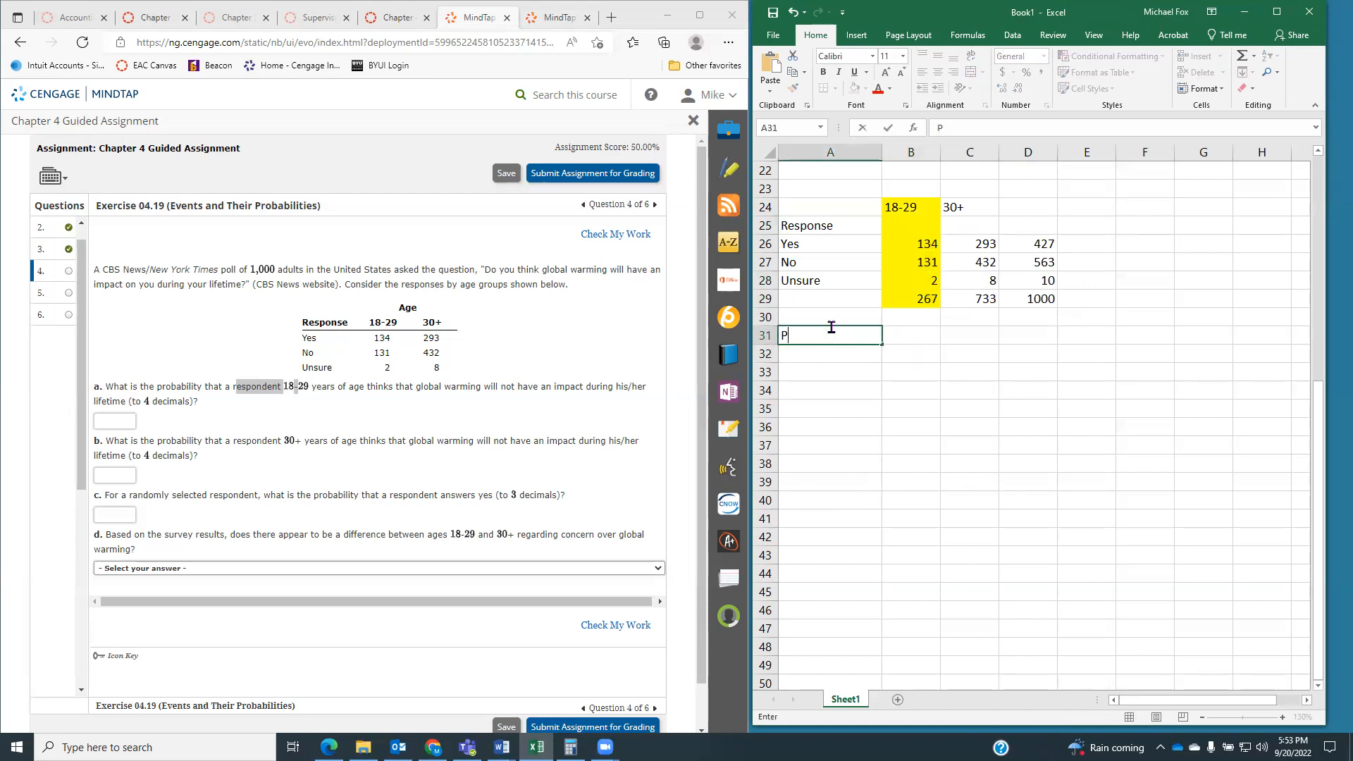
text((18-29)
click(796, 335)
text(No|)
click(861, 338)
text())
- Calculate the probability in B31 with =B27/B29, and answer .4906 for part a in the MindTap assignment
click(916, 340)
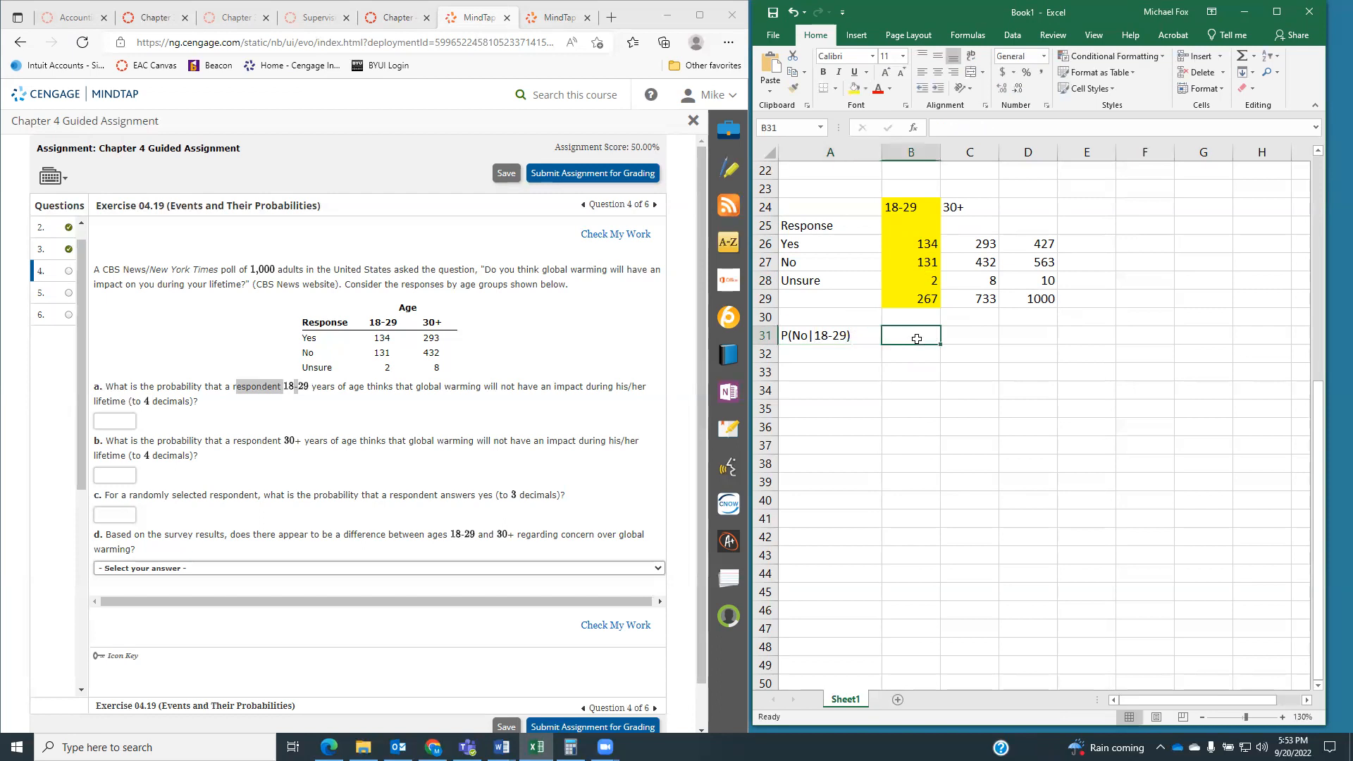
text(=)
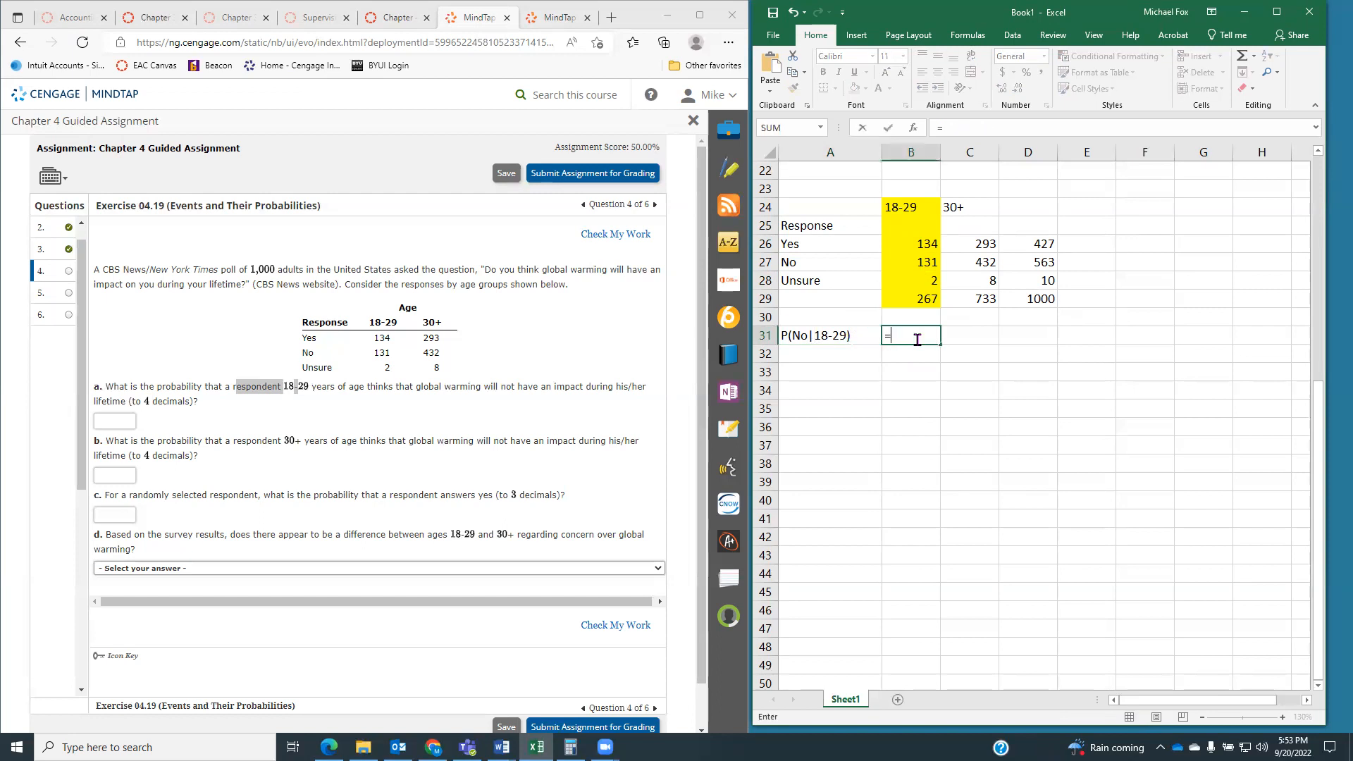
click(911, 265)
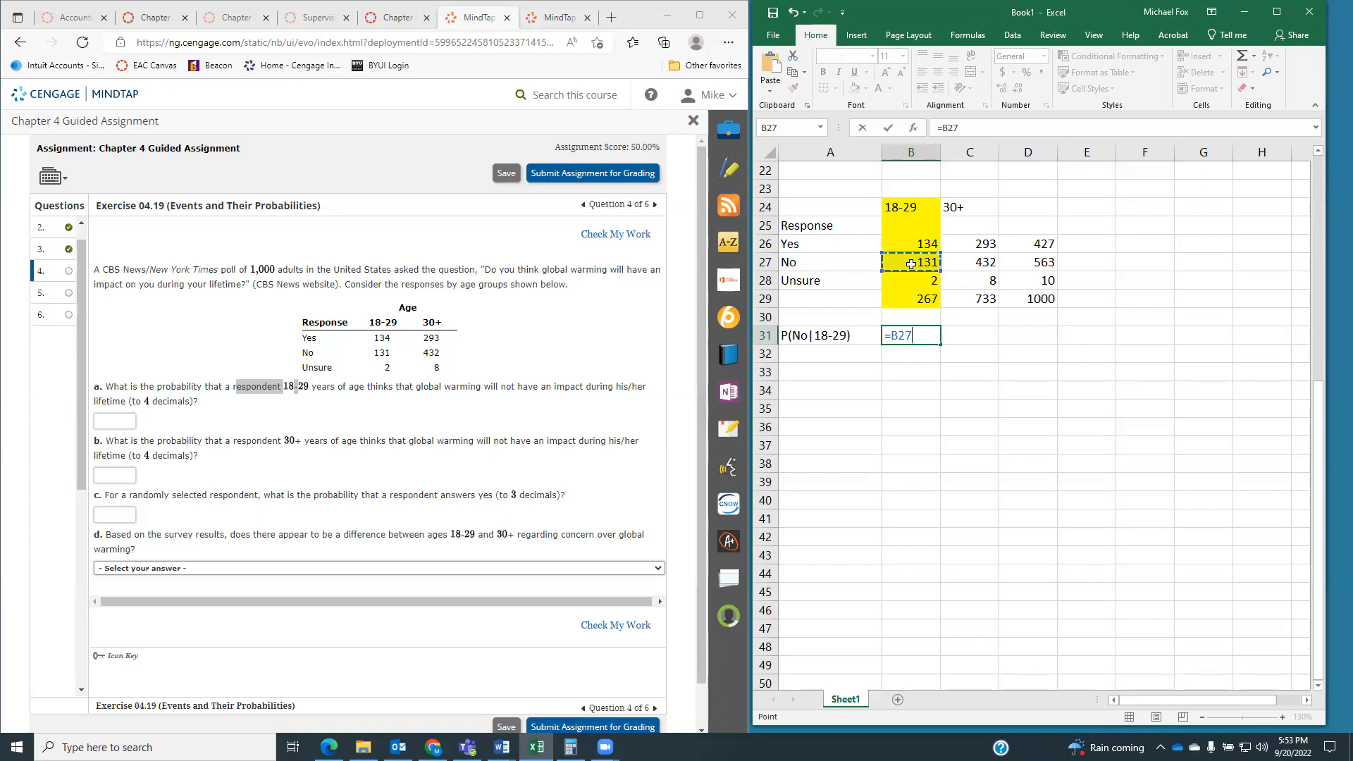
text(/)
click(903, 301)
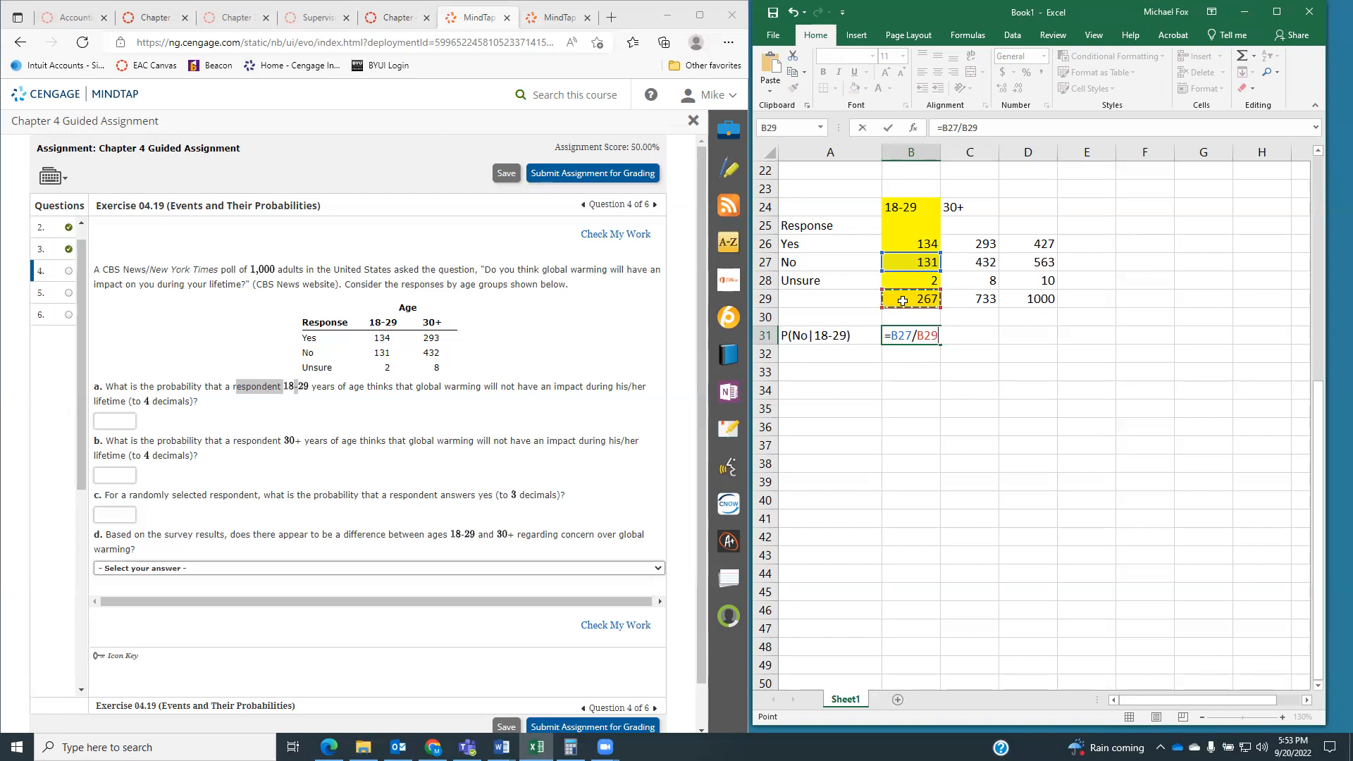
key(Return)
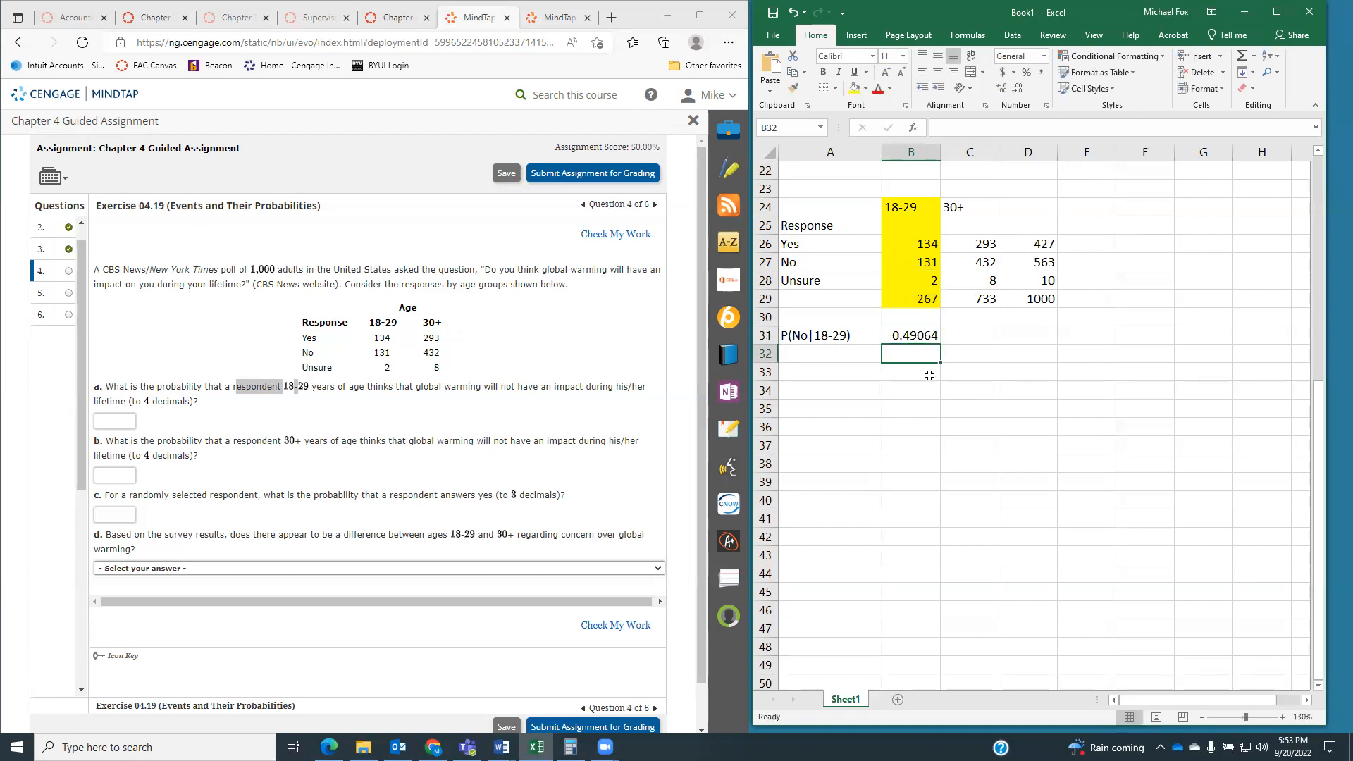
click(130, 419)
text(.4906)
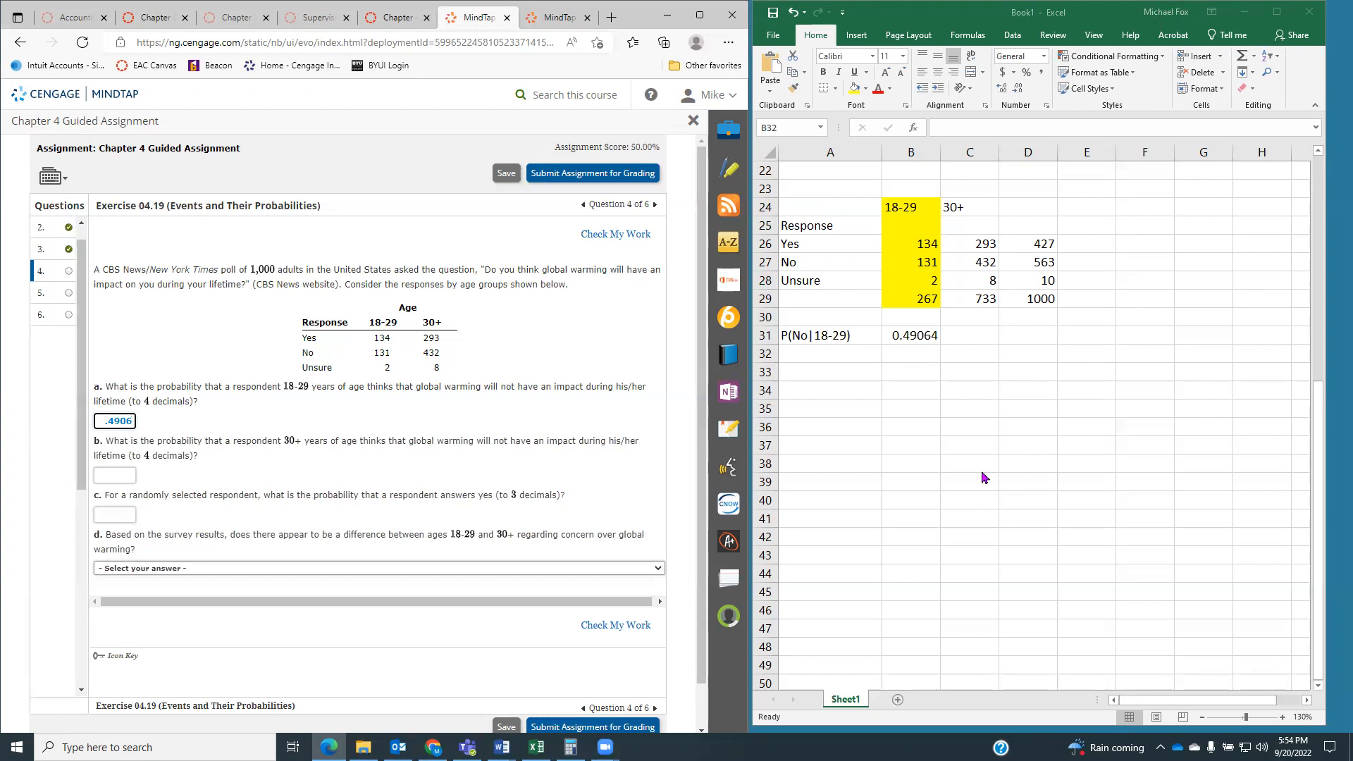
- Switch to the Excel sheet, remove the fill from B24:B29 and highlight the 30+ column, C24:C29, in yellow
drag(905, 210, 917, 301)
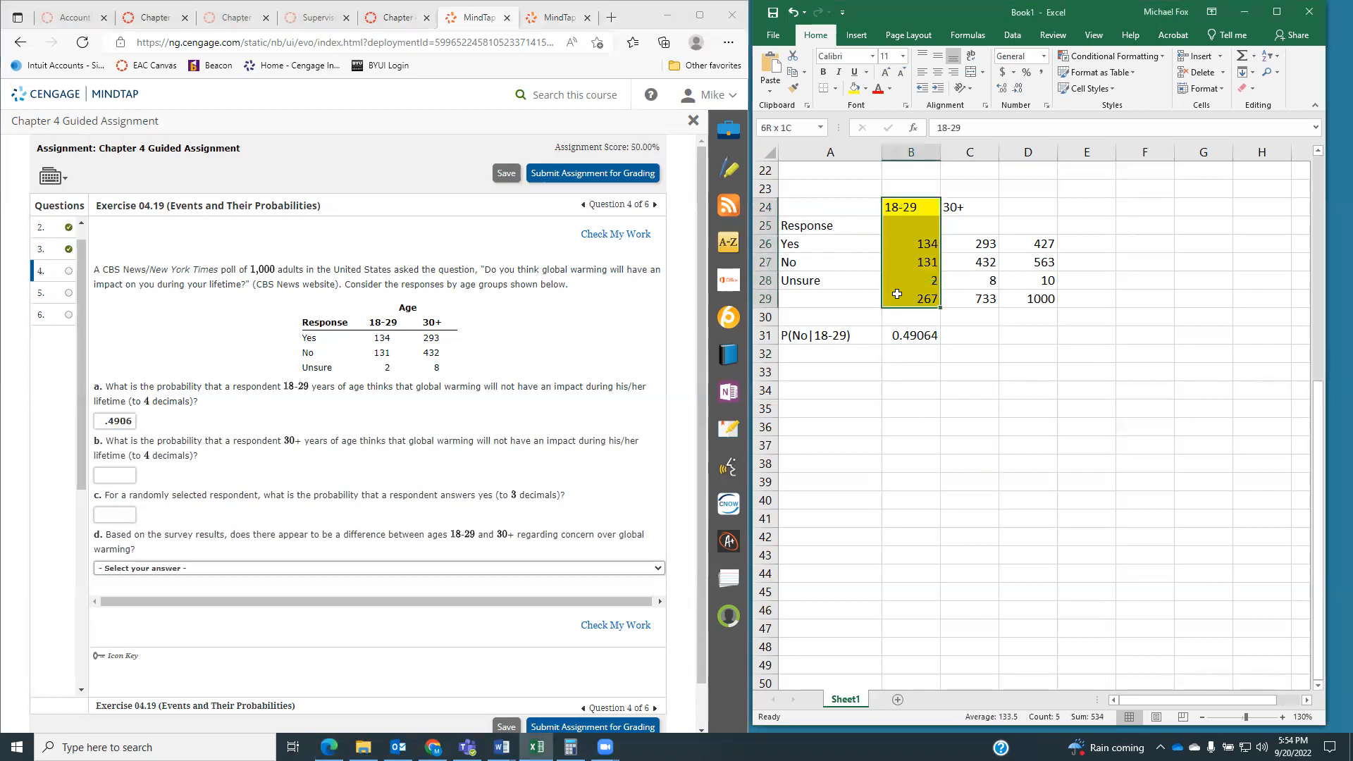
click(866, 89)
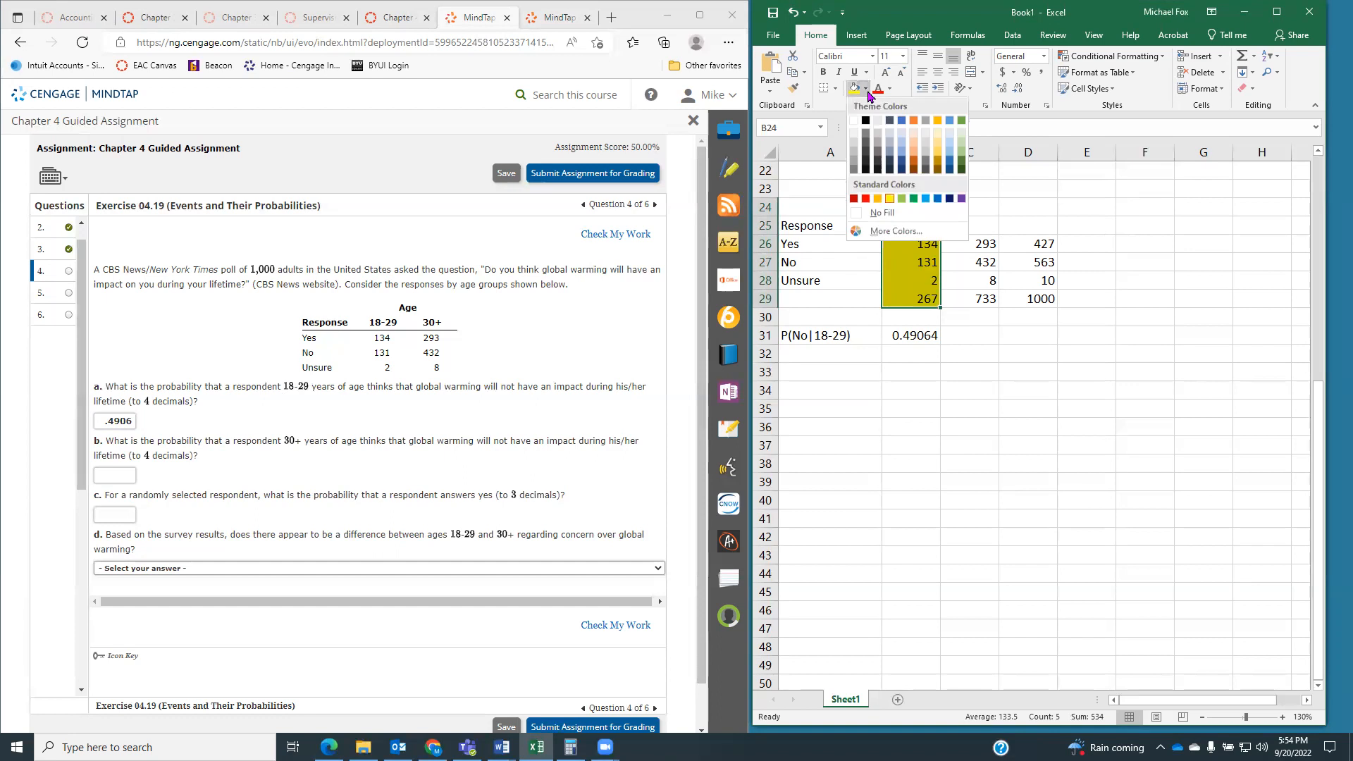
click(895, 213)
drag(966, 208, 966, 301)
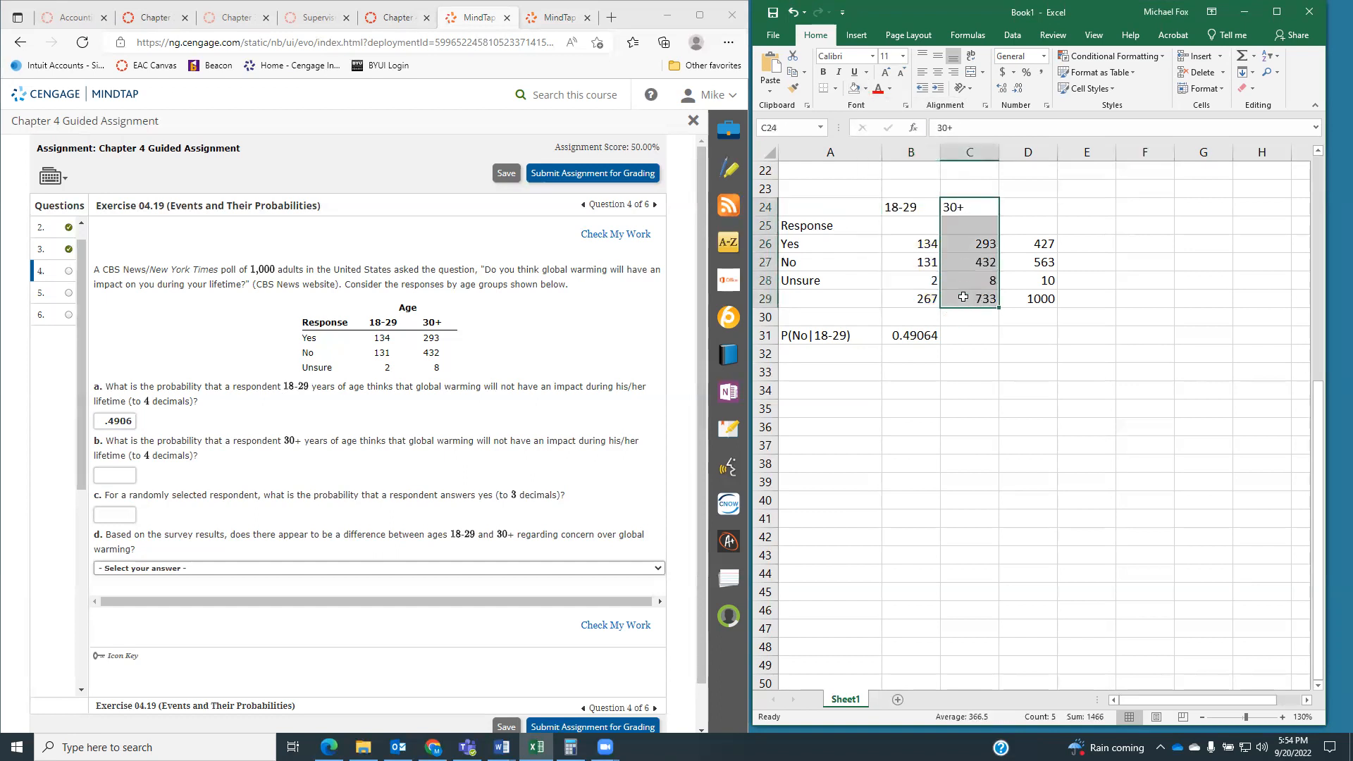
click(865, 89)
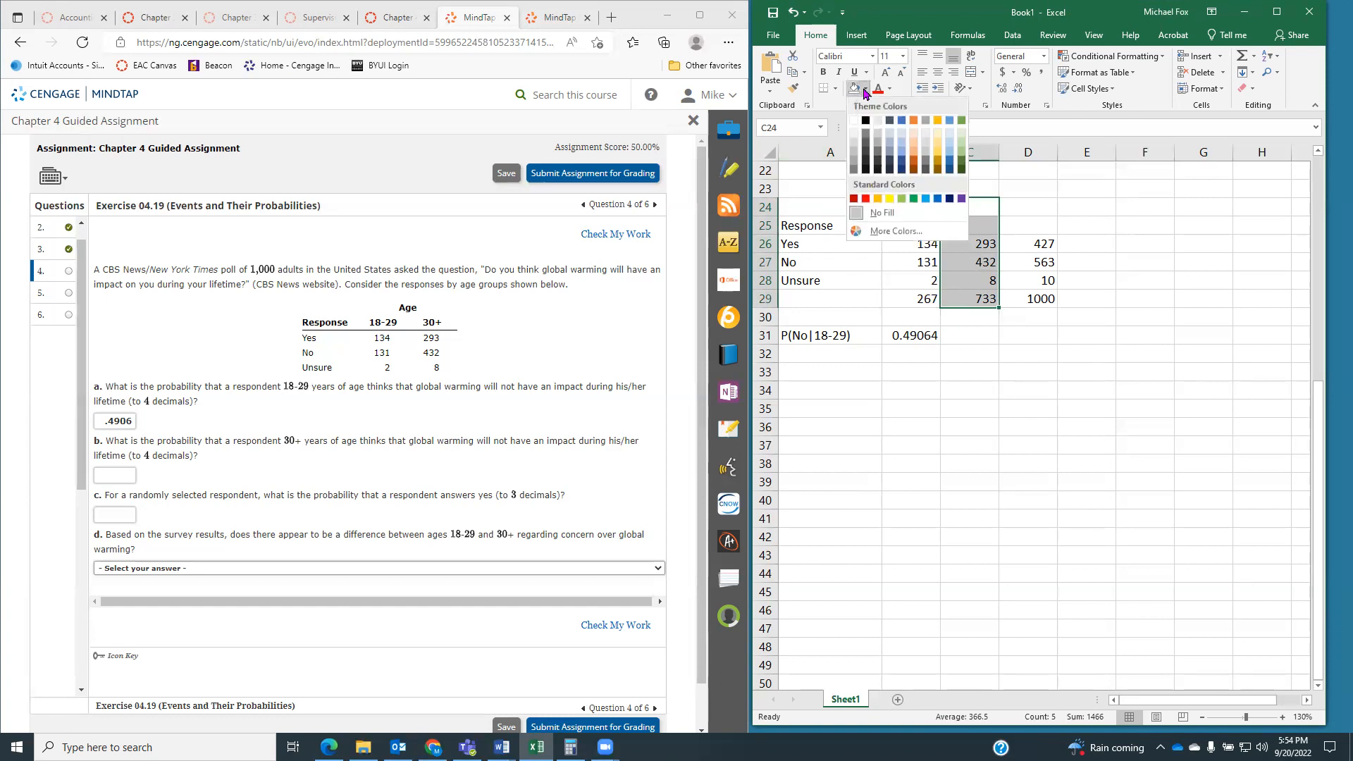
click(889, 198)
- Enter the label P(no|30+) in cell A32
click(814, 350)
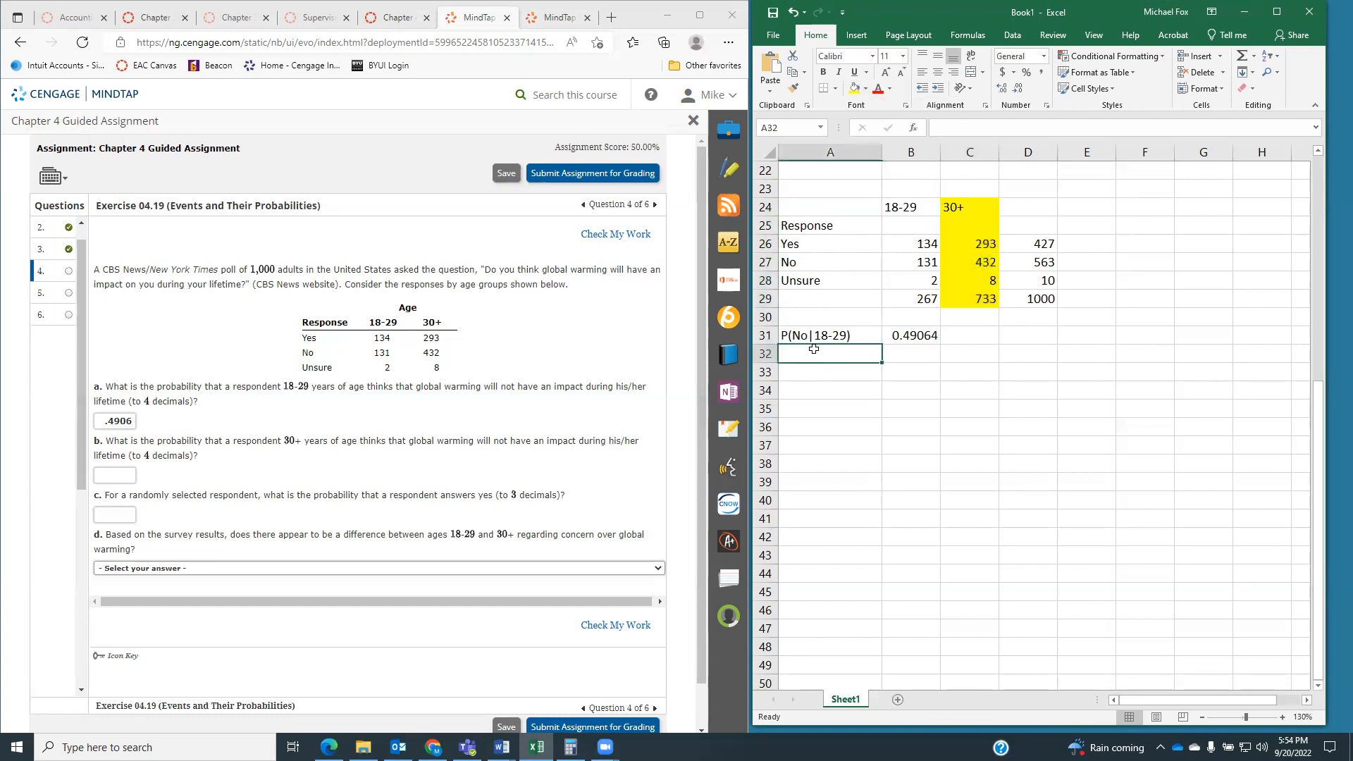
text(P(no)
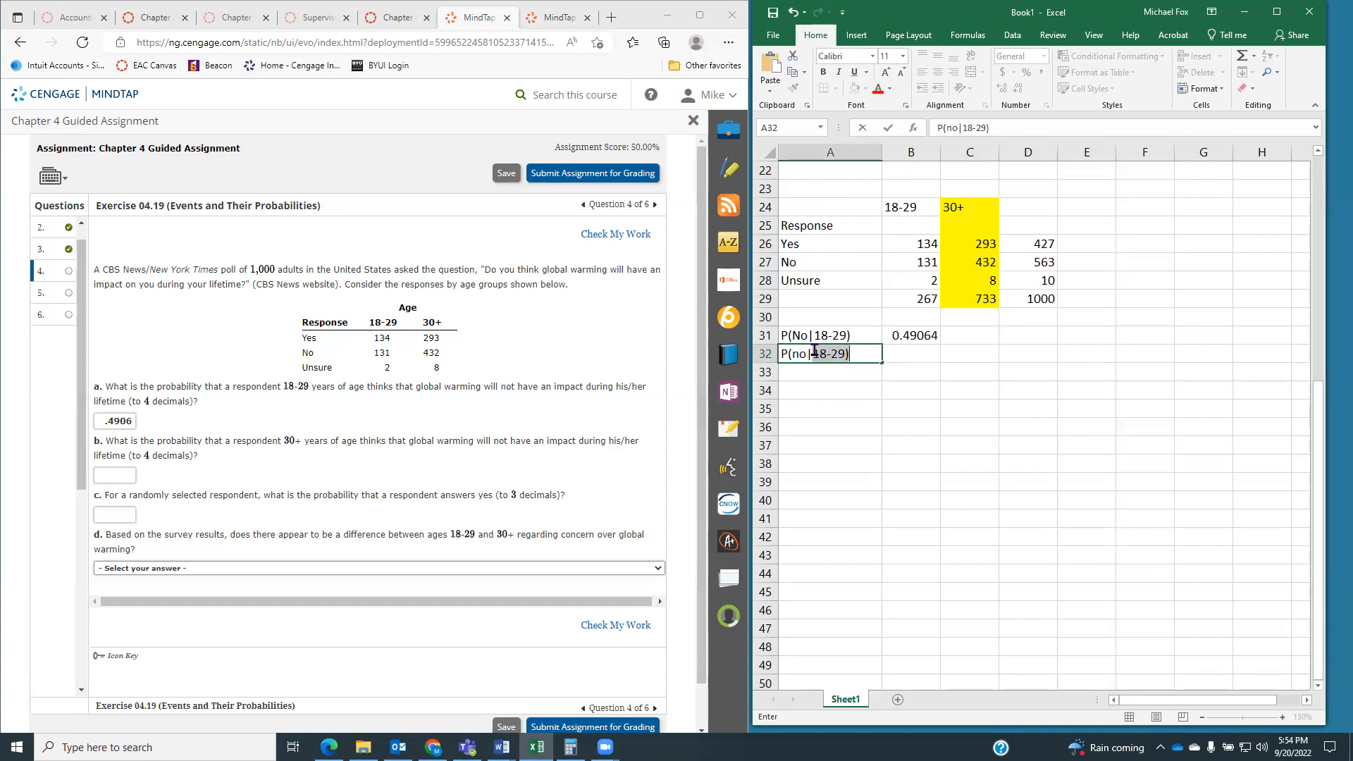
text(|30+)
key(Return)
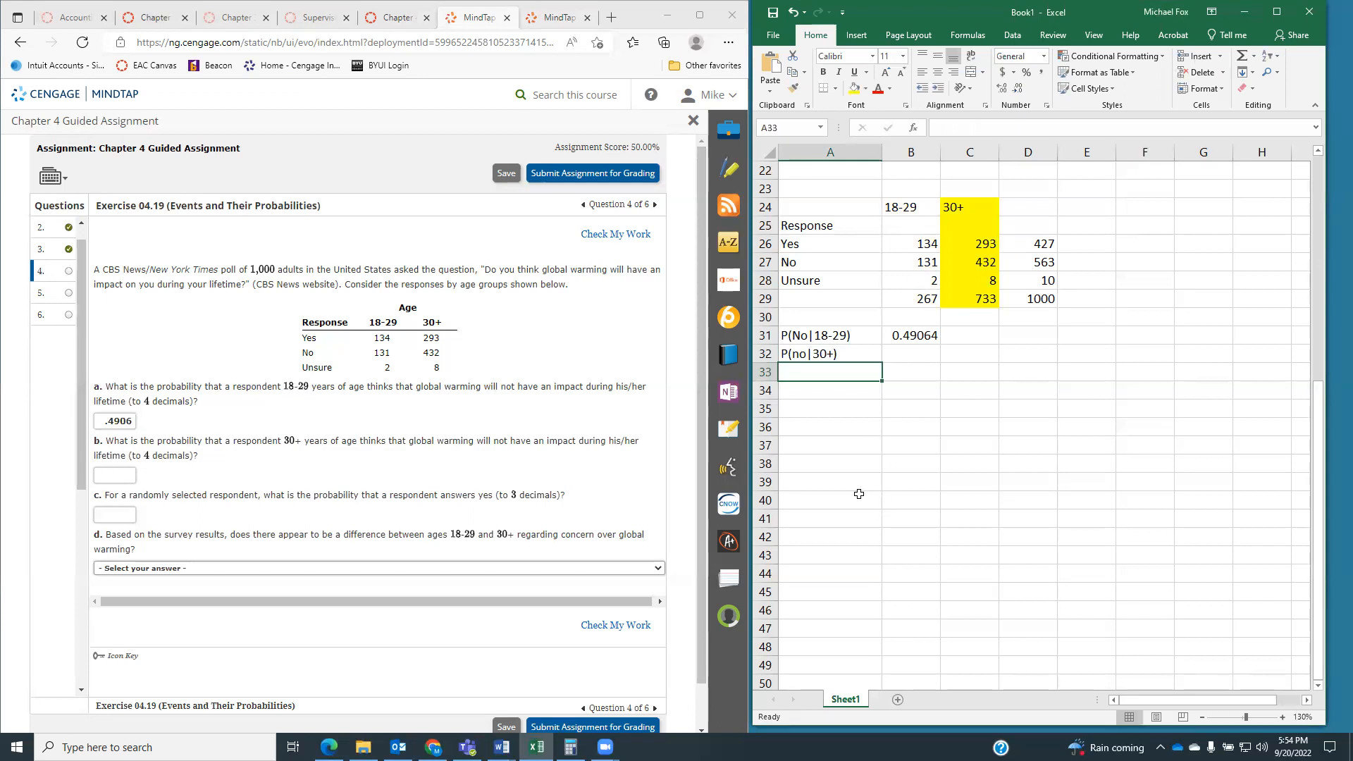
- Calculate the probability in B32 with =C27/C29, and answer .5894 for part b in the MindTap assignment
click(929, 356)
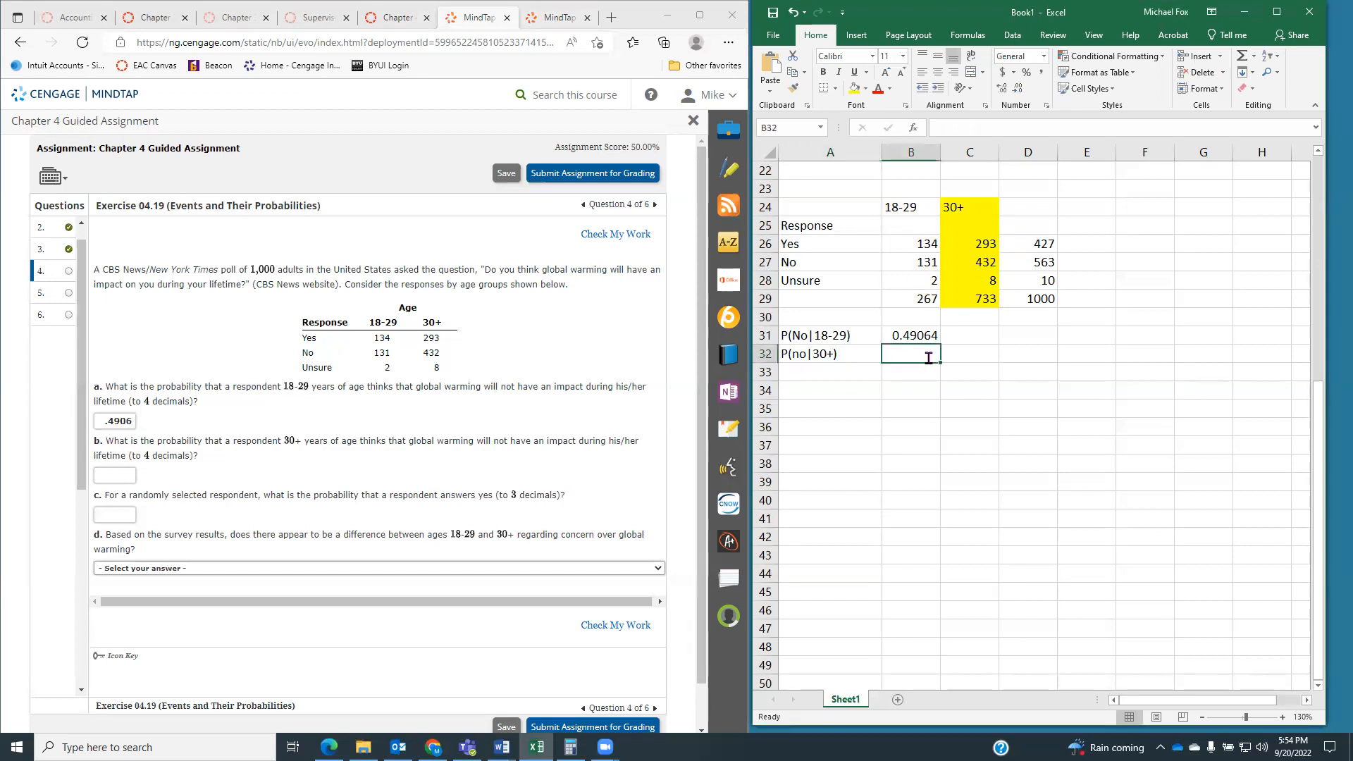
text(=)
click(978, 264)
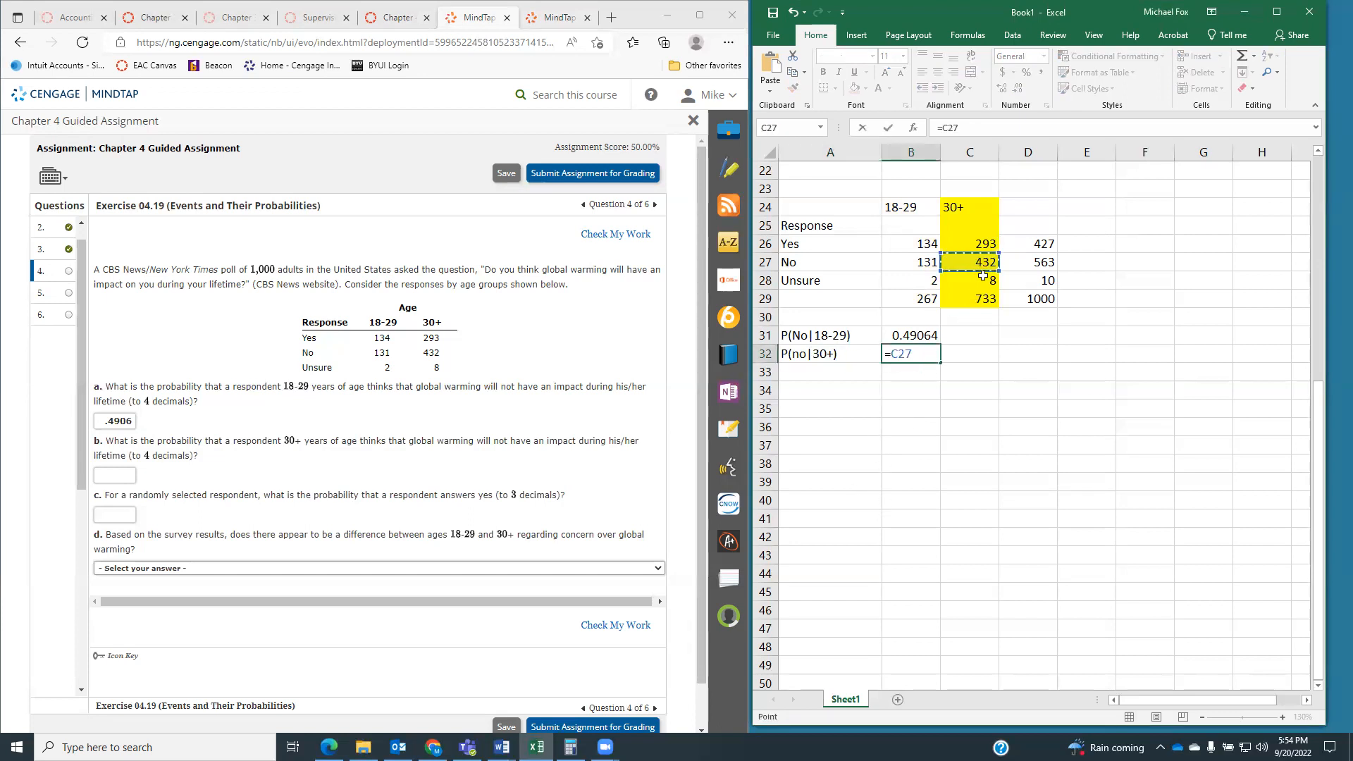
text(/)
click(978, 298)
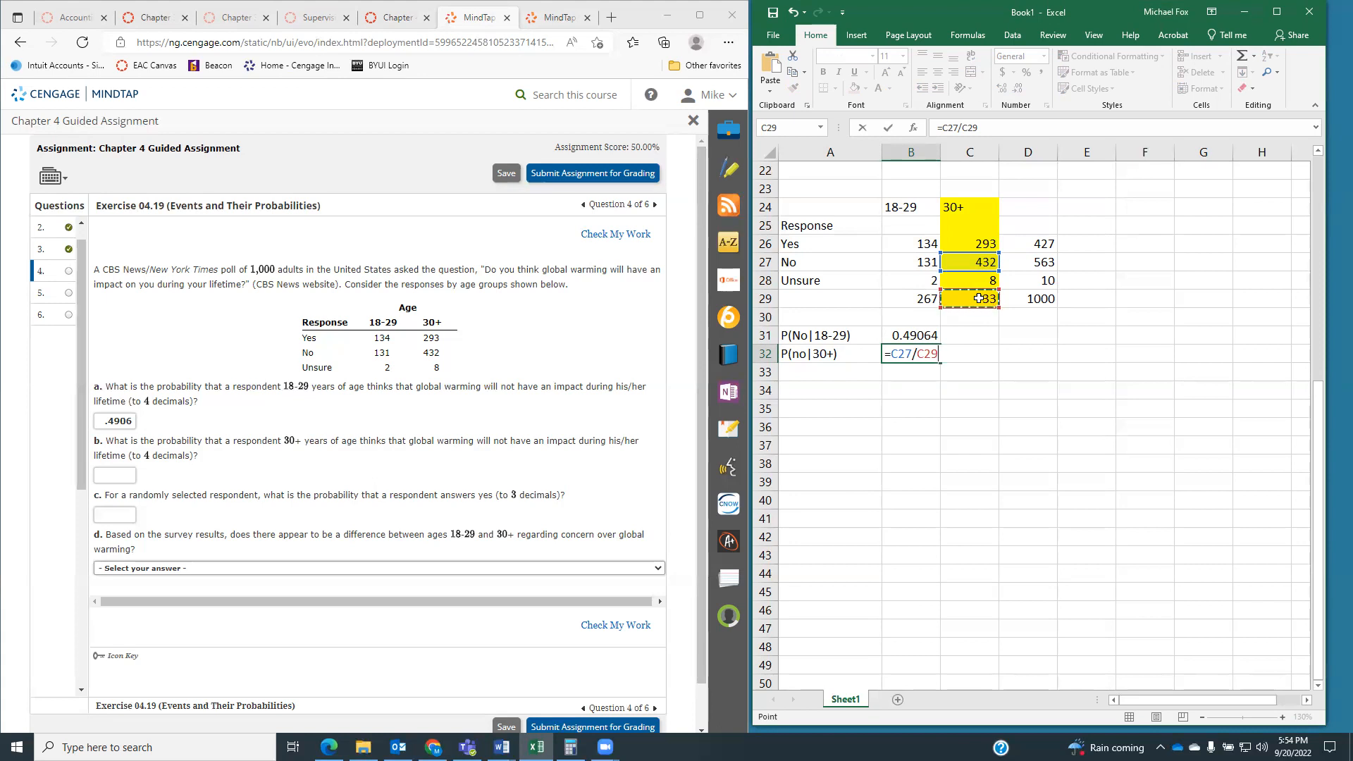
key(Return)
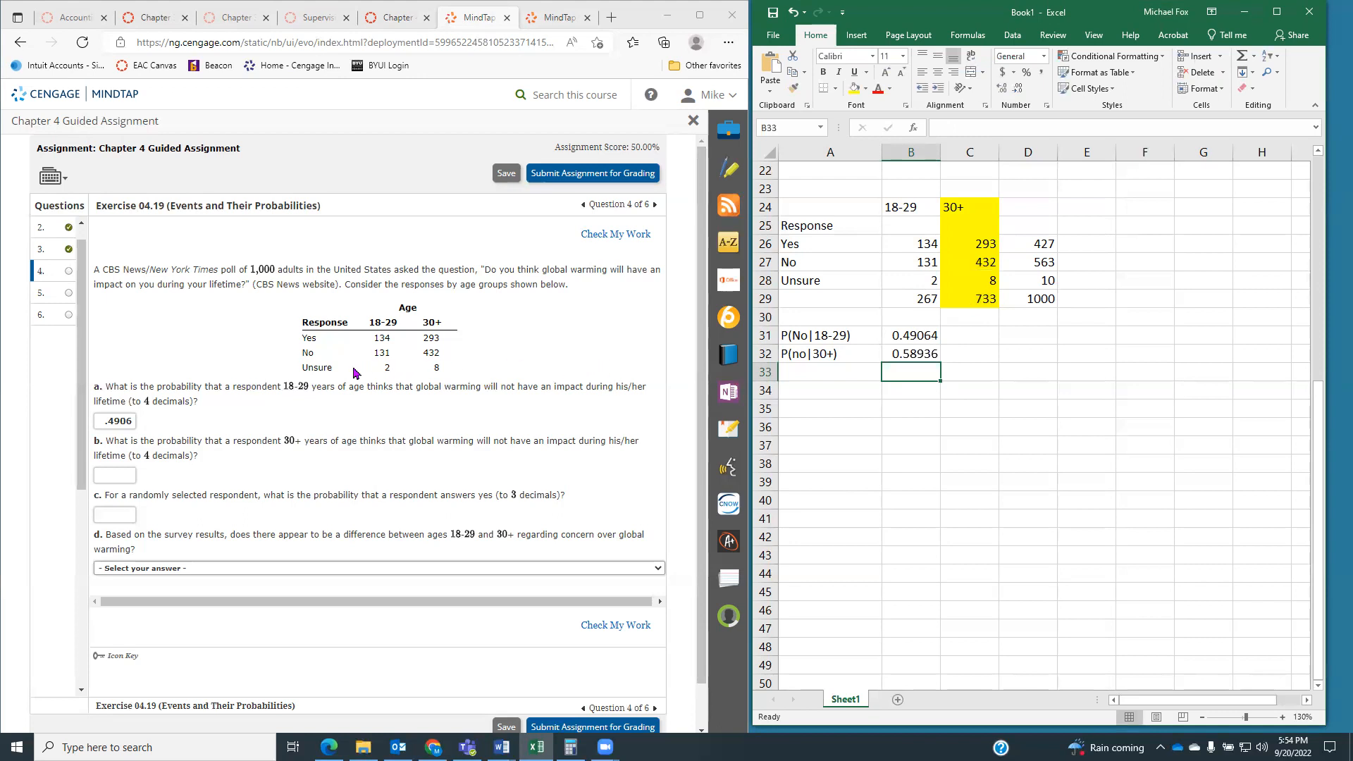
click(117, 477)
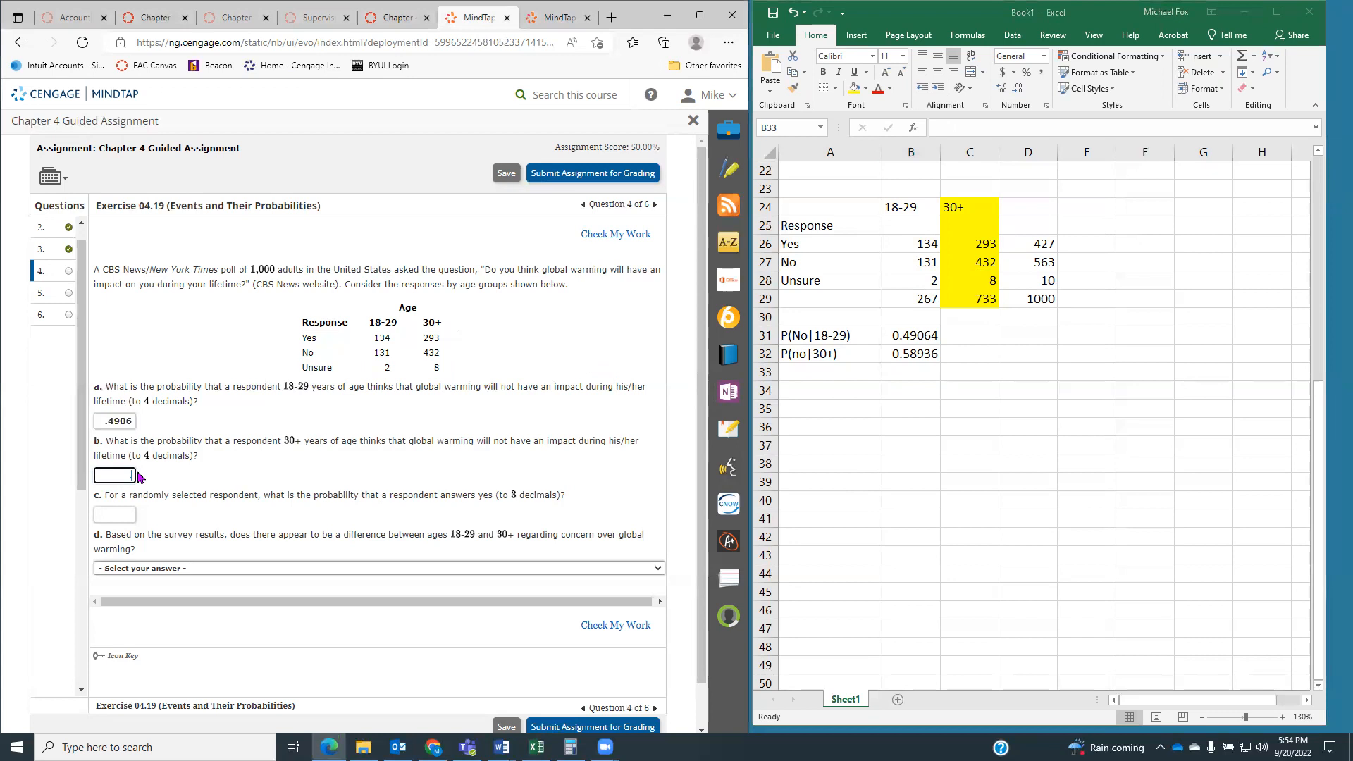
text(.5894)
- Switch to the Excel sheet and format the probability cells from B31 down to show four decimal places
key(alt+Tab)
drag(906, 339, 913, 411)
click(1001, 88)
click(1018, 89)
click(1018, 88)
click(895, 482)
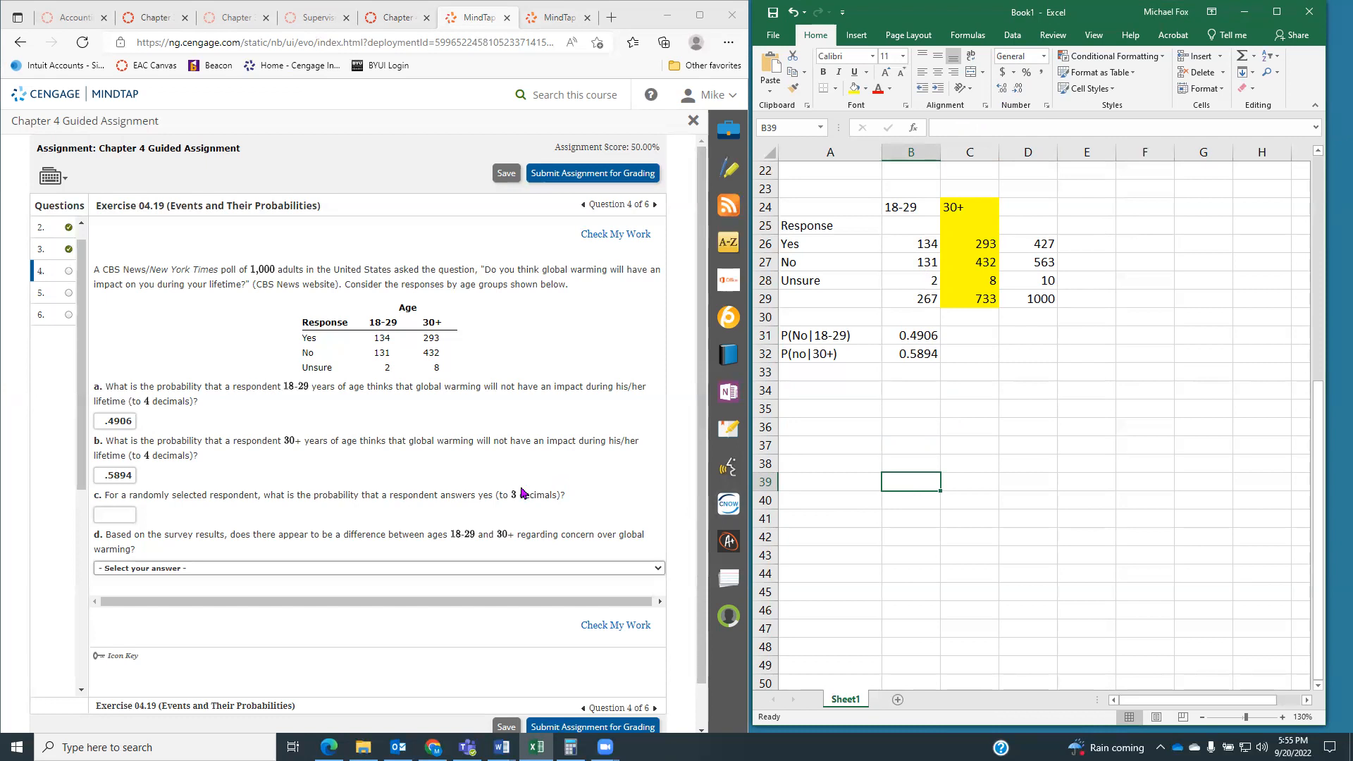
- Remove the yellow fill from the 30+ column, C24:C29
drag(978, 207, 976, 299)
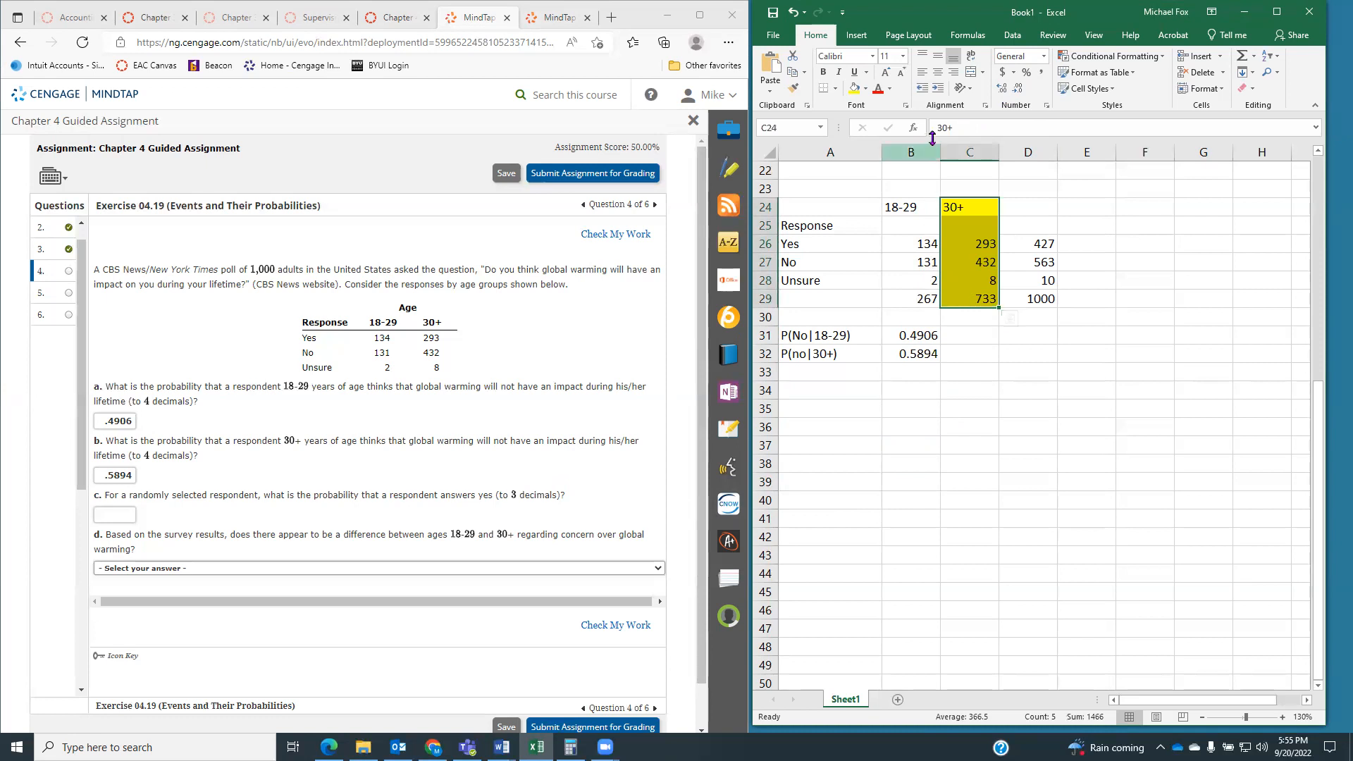
click(865, 88)
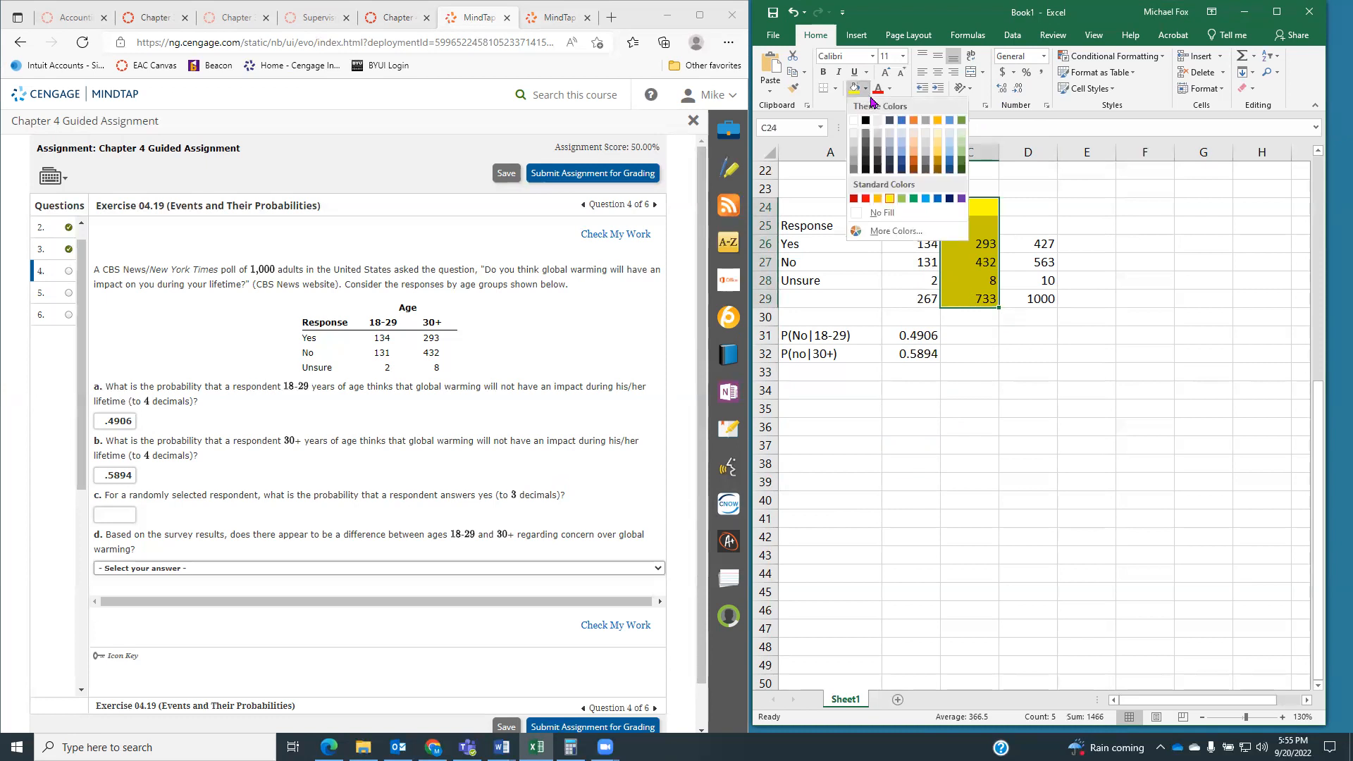
click(894, 213)
click(1019, 390)
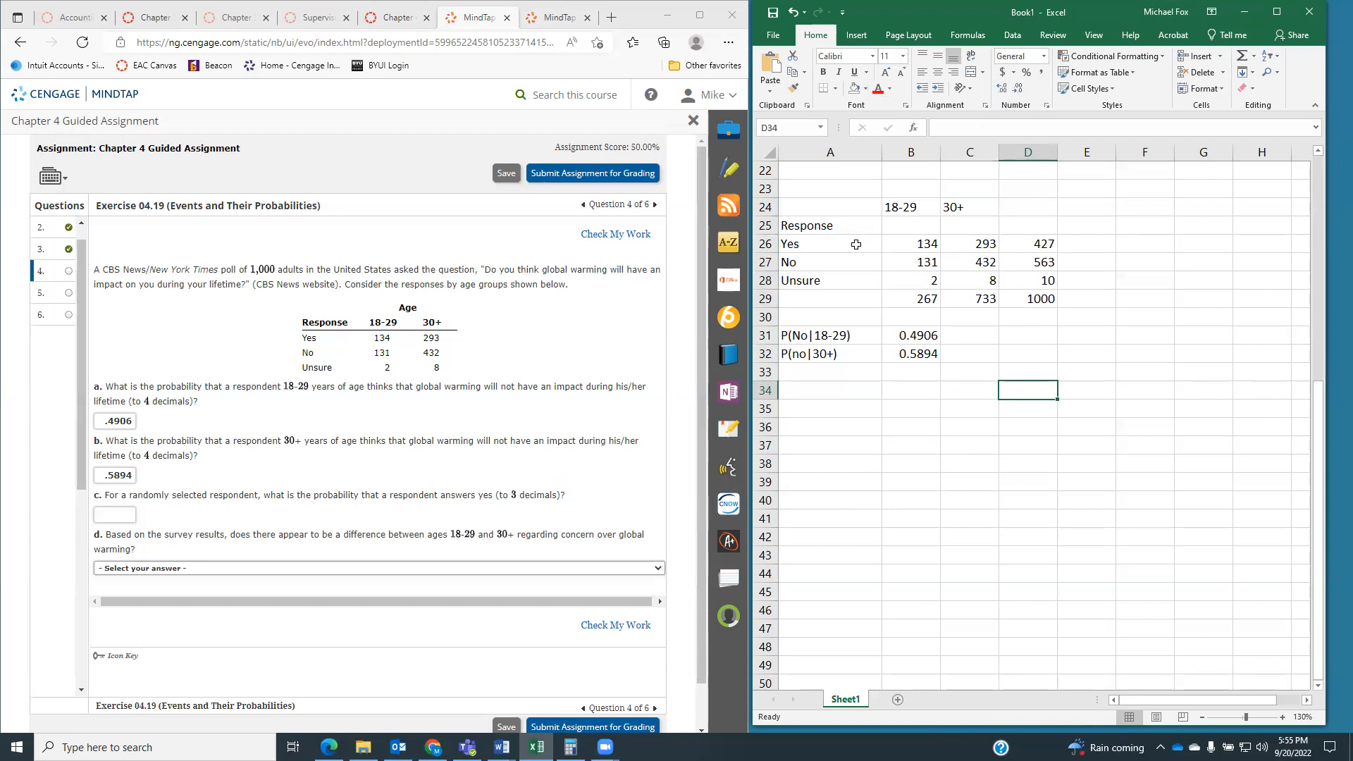
- Enter the label P(yes) in A33 and calculate its probability in B33 with =D26/D29
click(1040, 244)
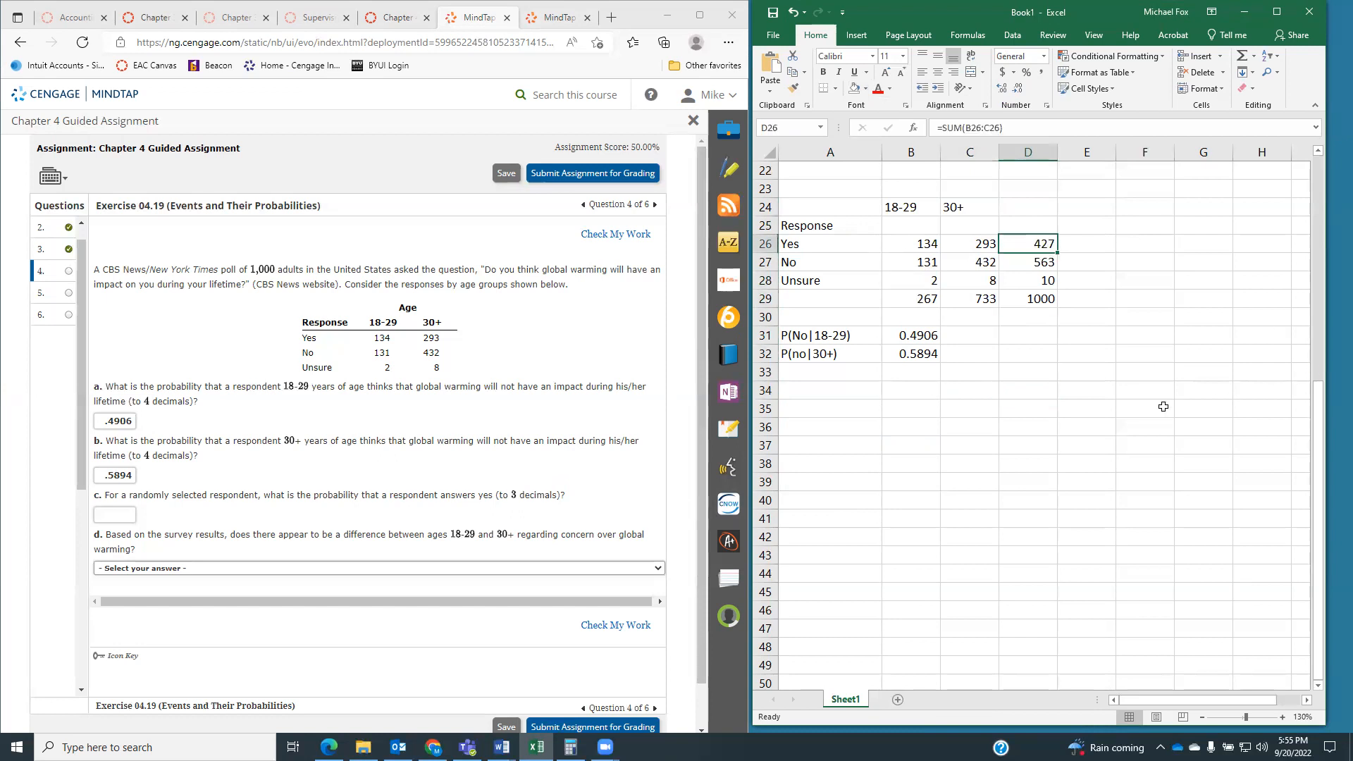
click(1043, 303)
click(857, 376)
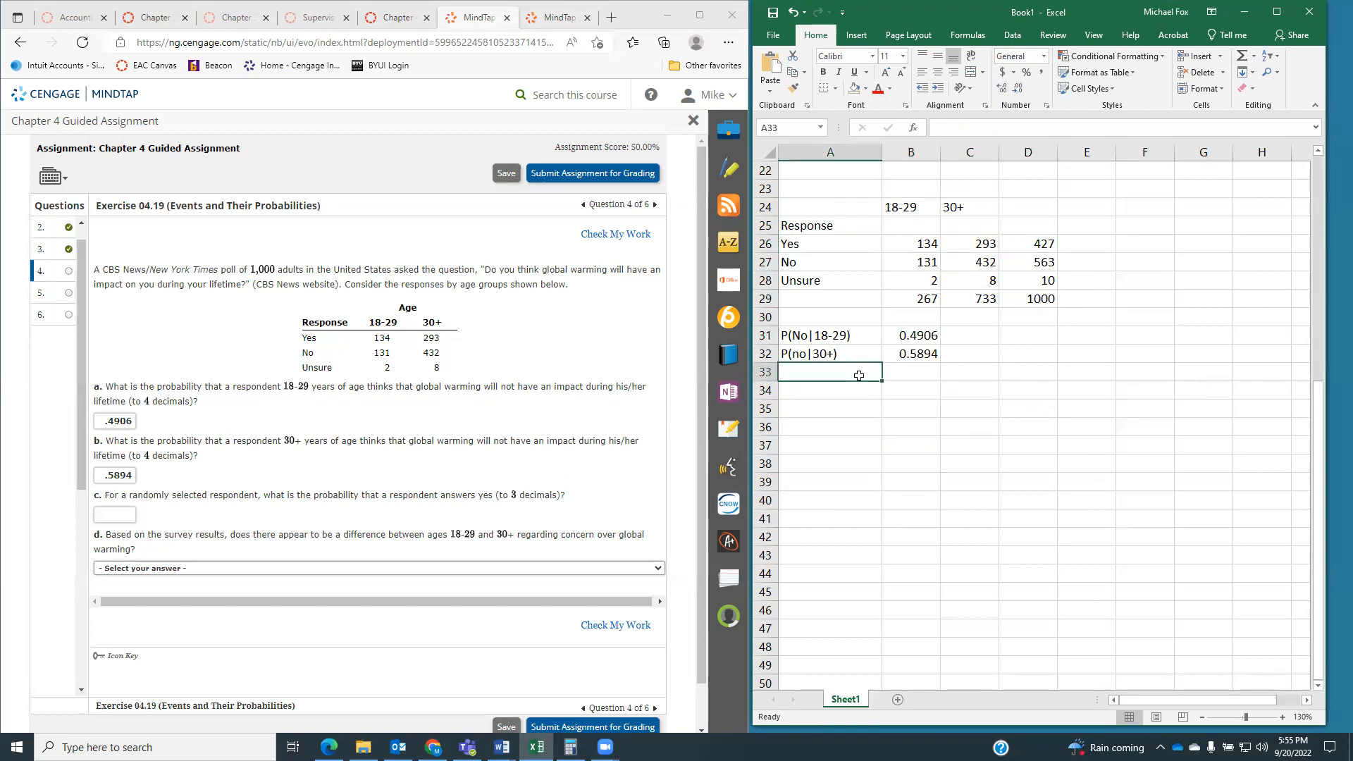
text(P(ye)
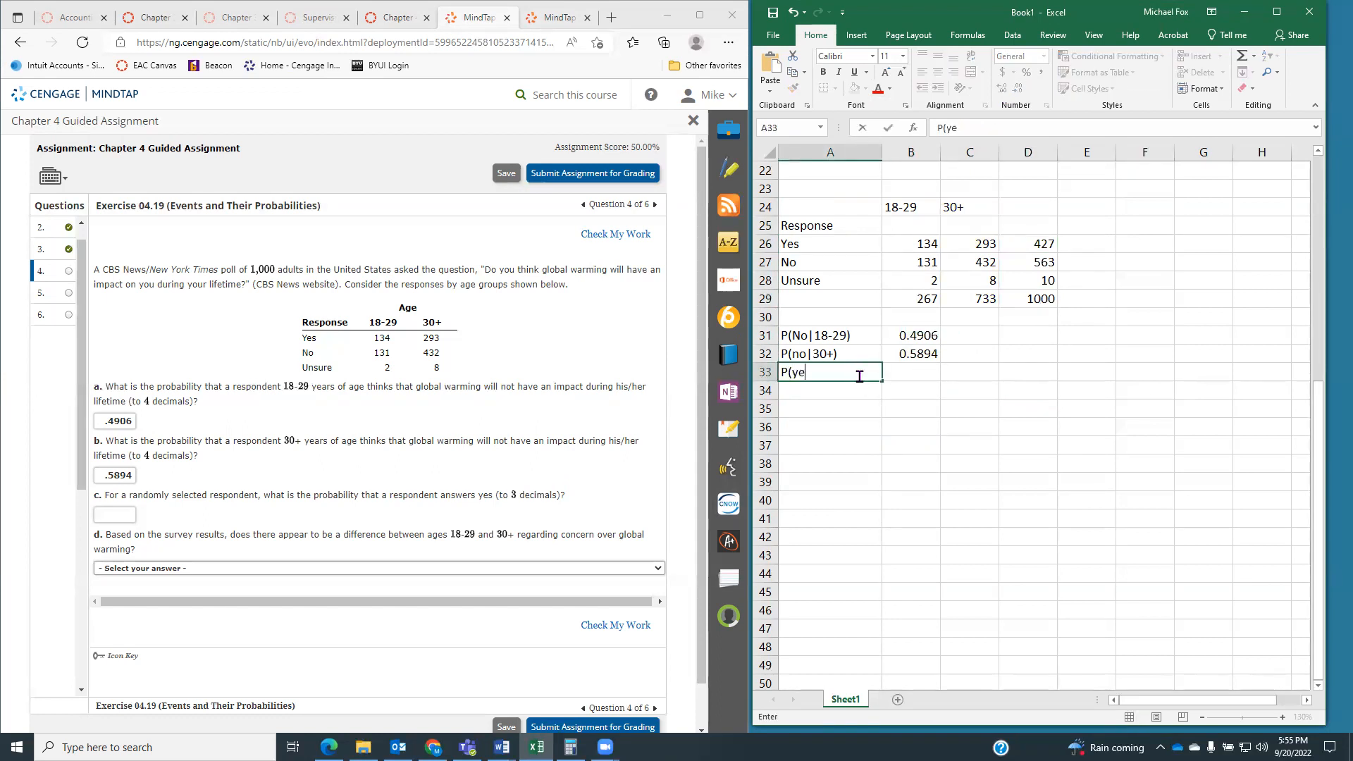
text(s))
key(Tab)
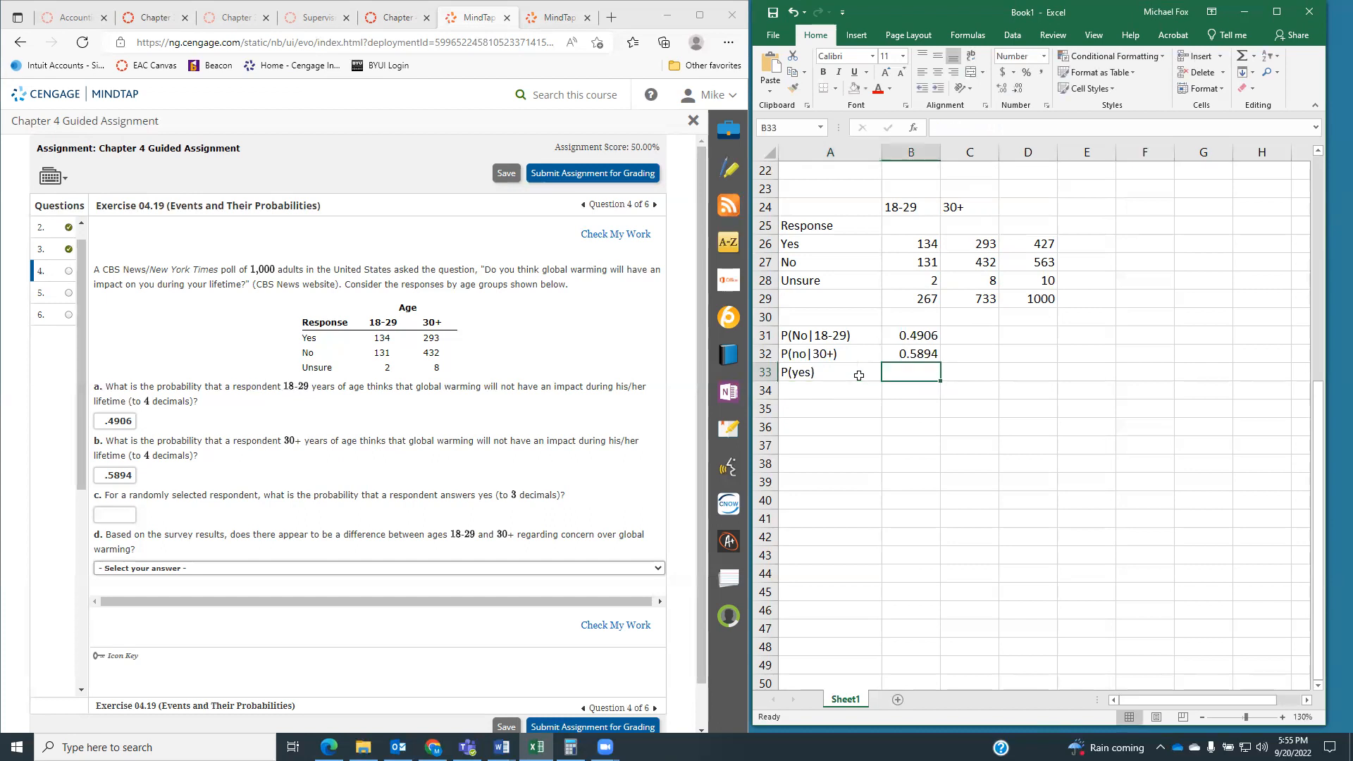
text(=)
click(1040, 245)
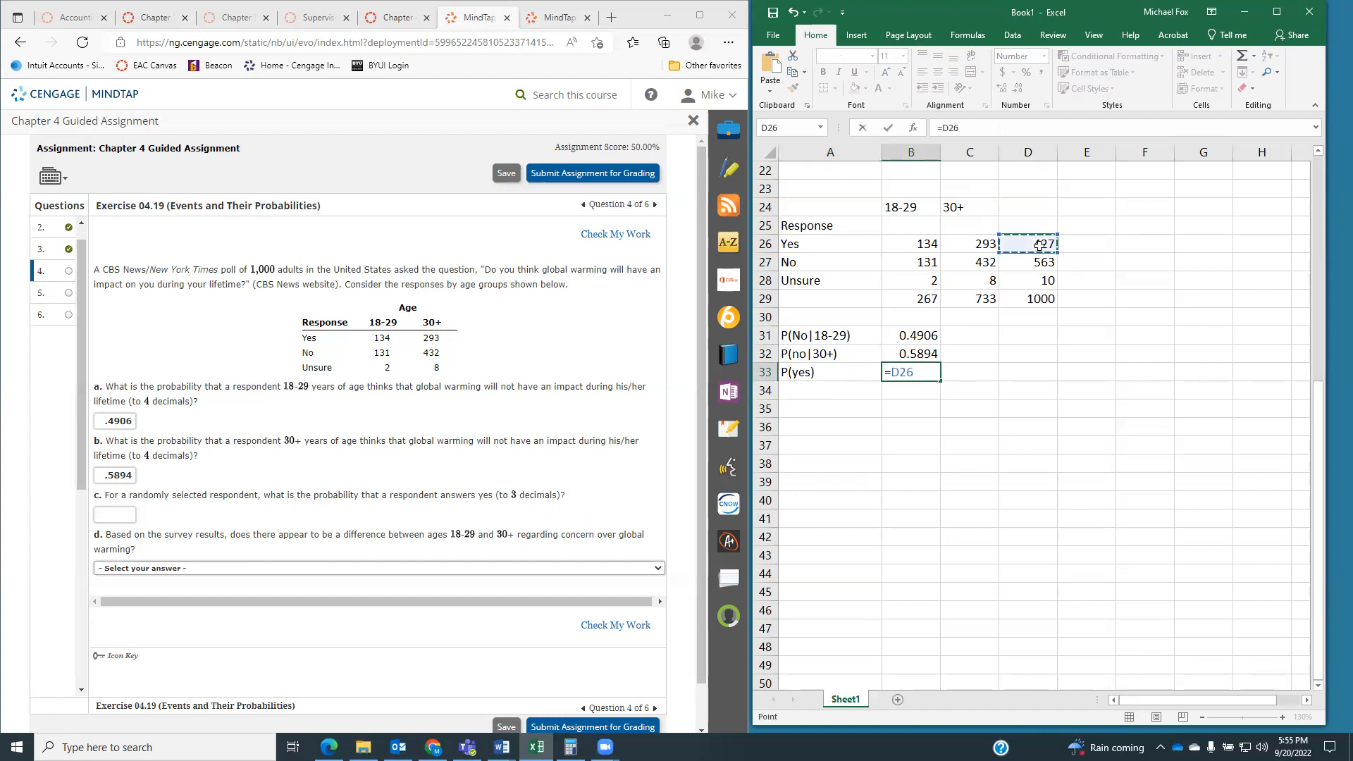
text(/)
click(1049, 298)
key(Return)
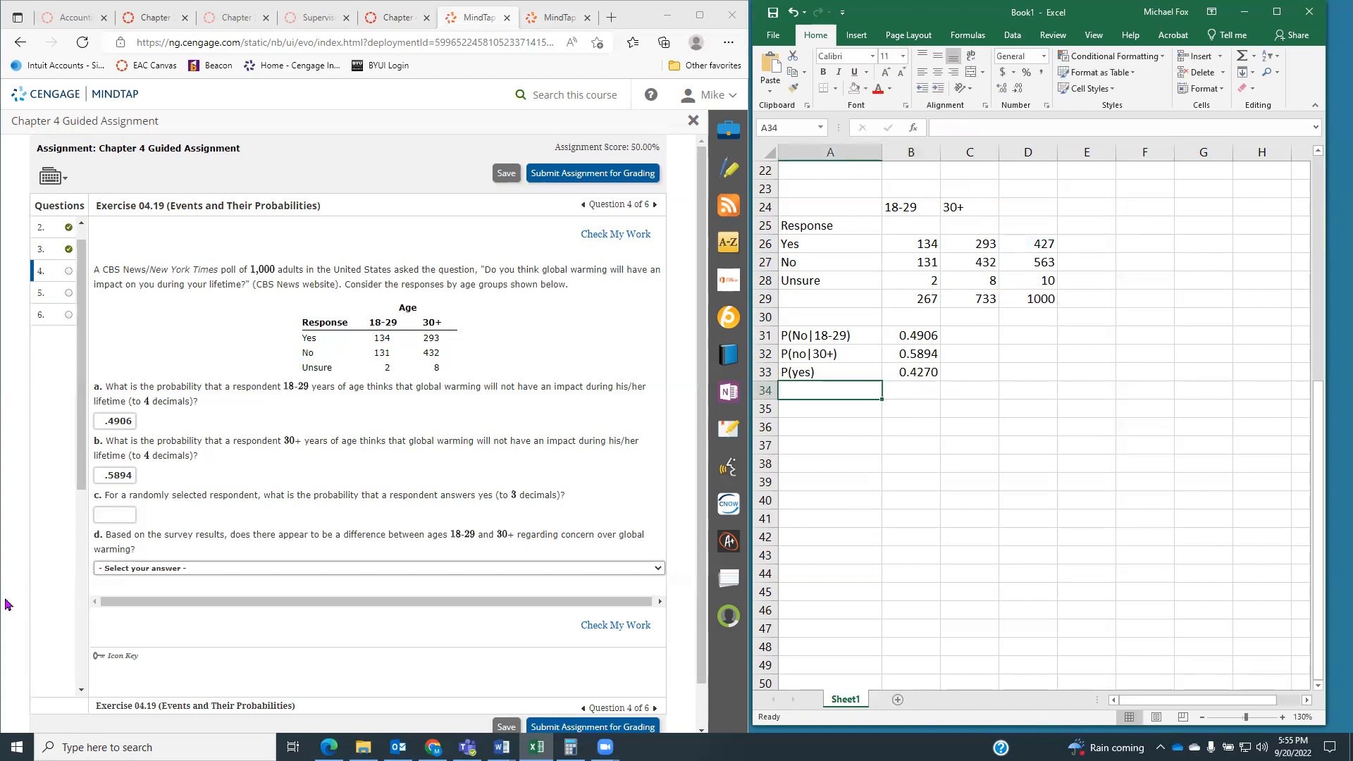
- In MindTap, answer .4270 for part c and that older respondents are less concerned than younger ones for part d, and check the work
click(131, 514)
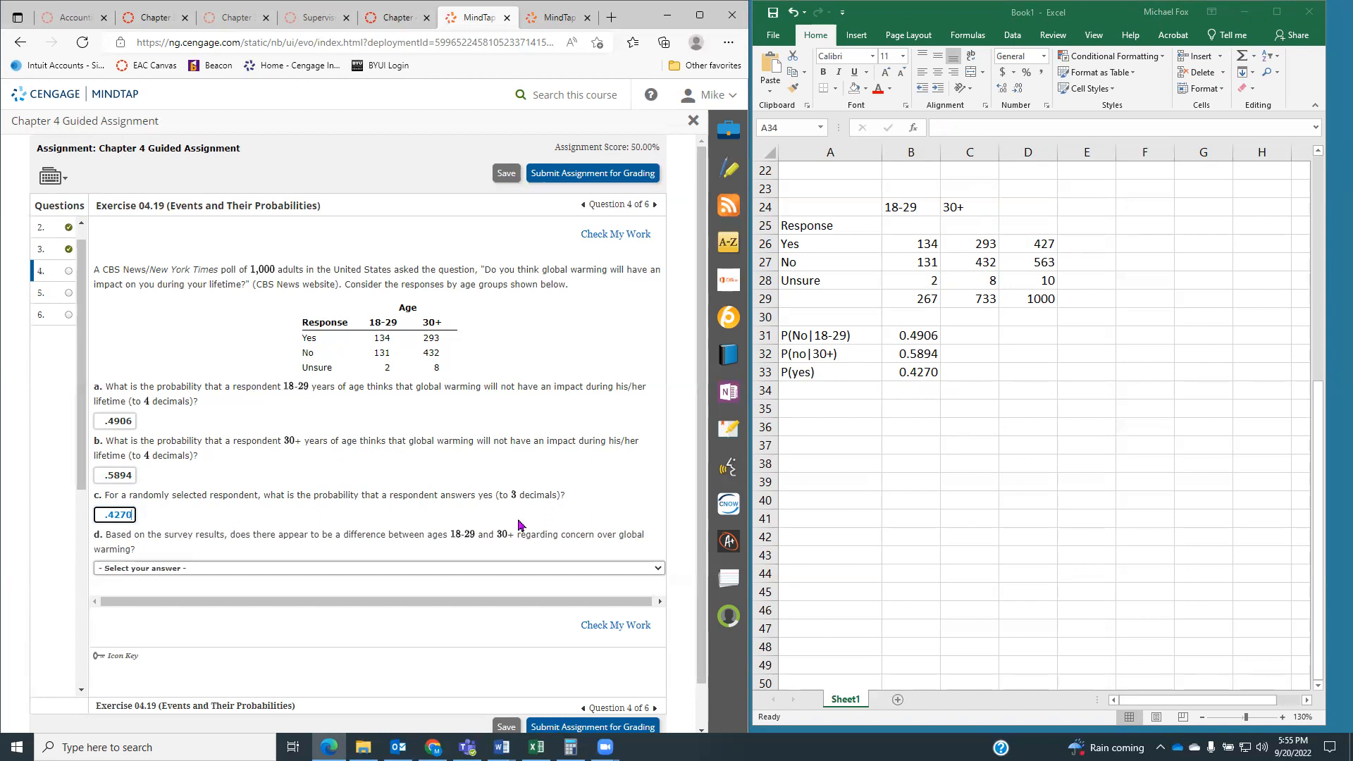
click(914, 361)
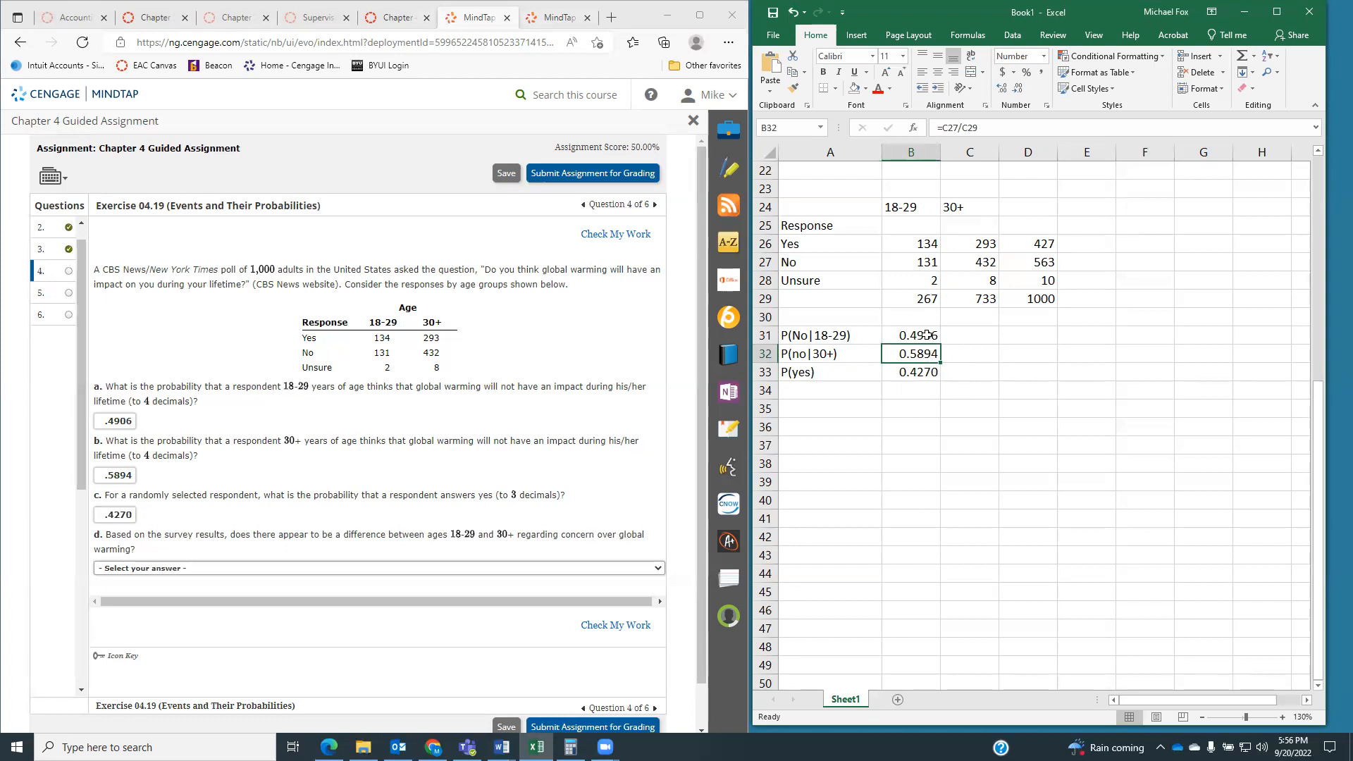
click(447, 571)
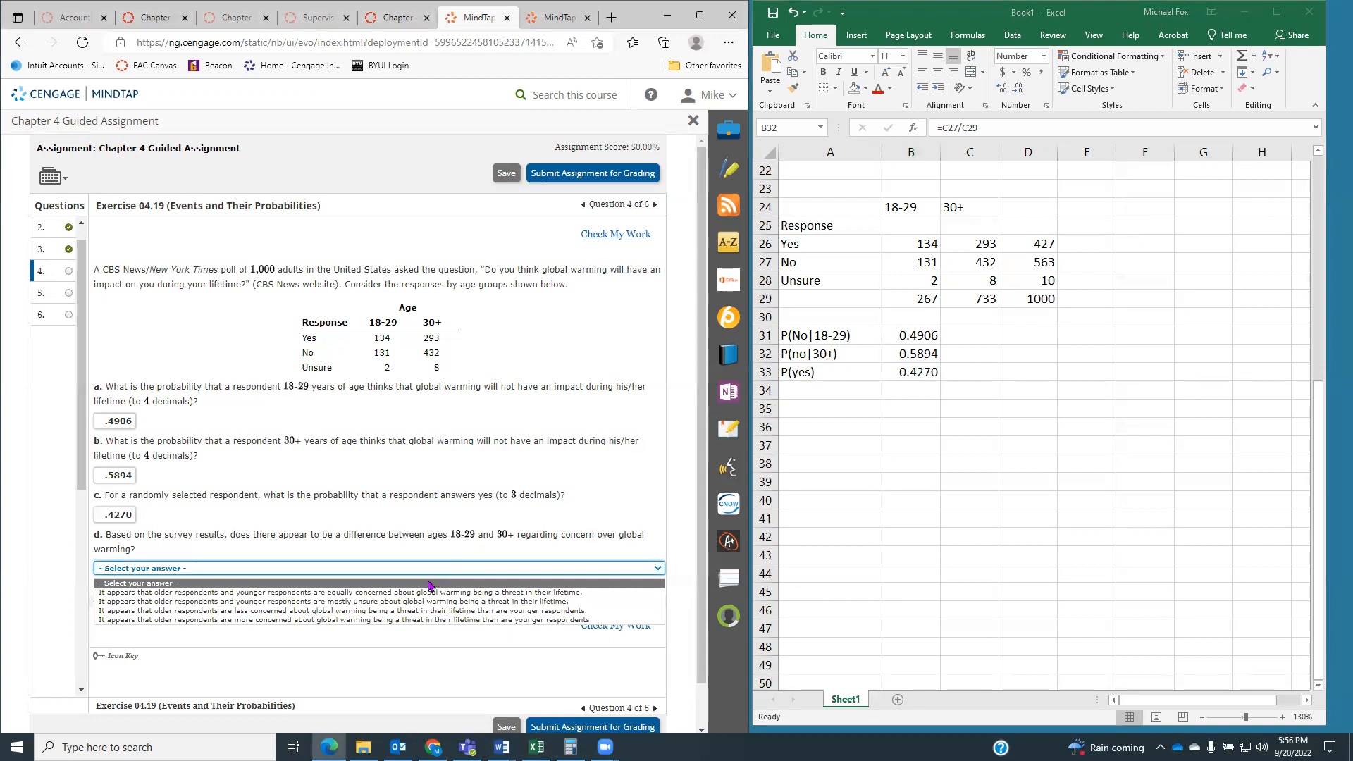
click(401, 611)
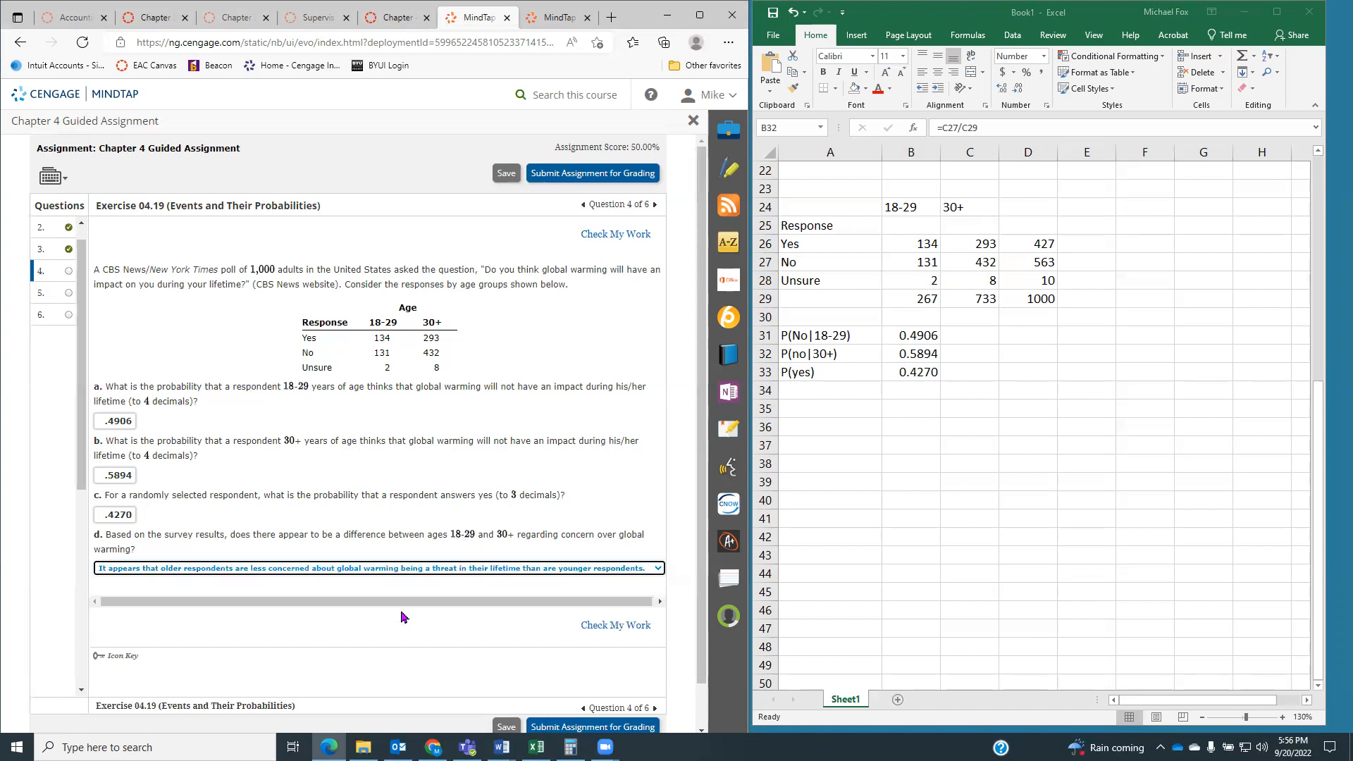
click(603, 631)
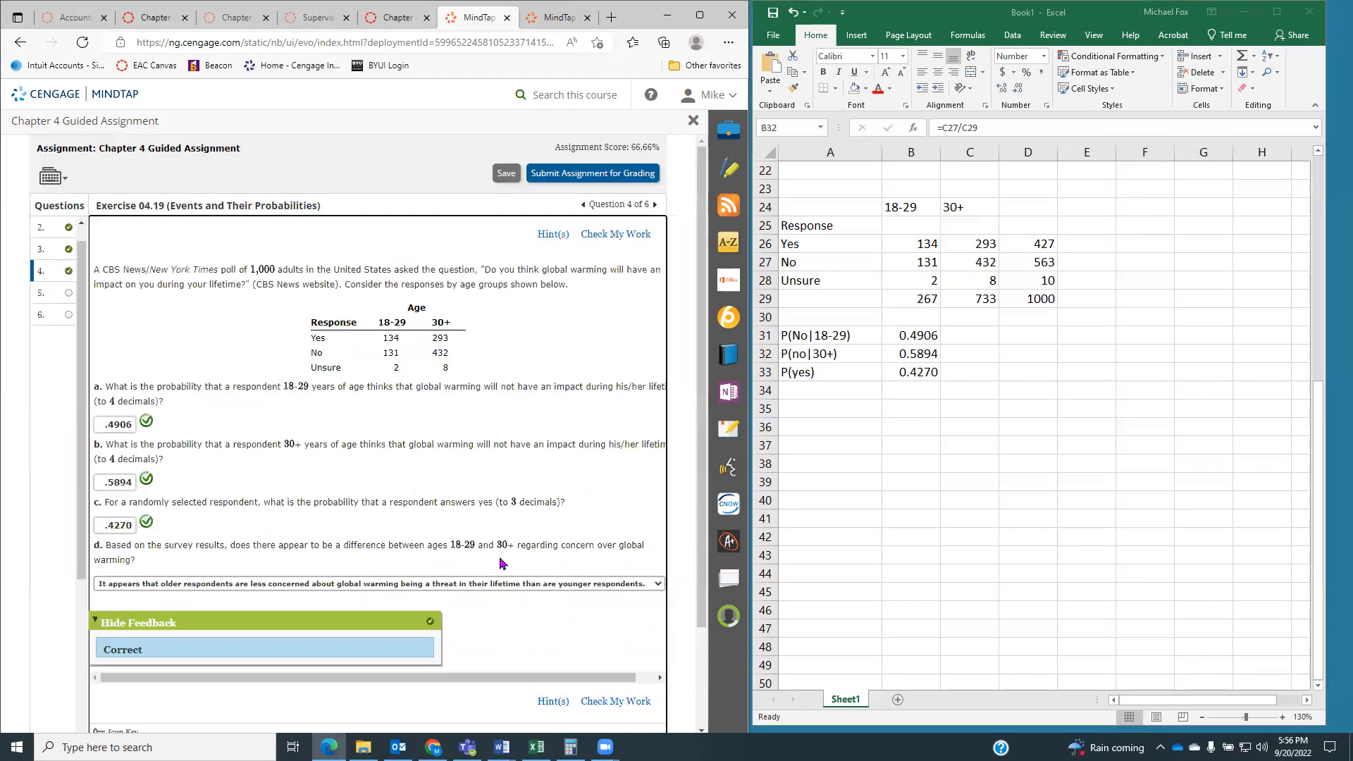
- Open question 5 of the assignment, and review the union, intersection and addition law of events in the maximized Cengage eReader textbook
click(39, 299)
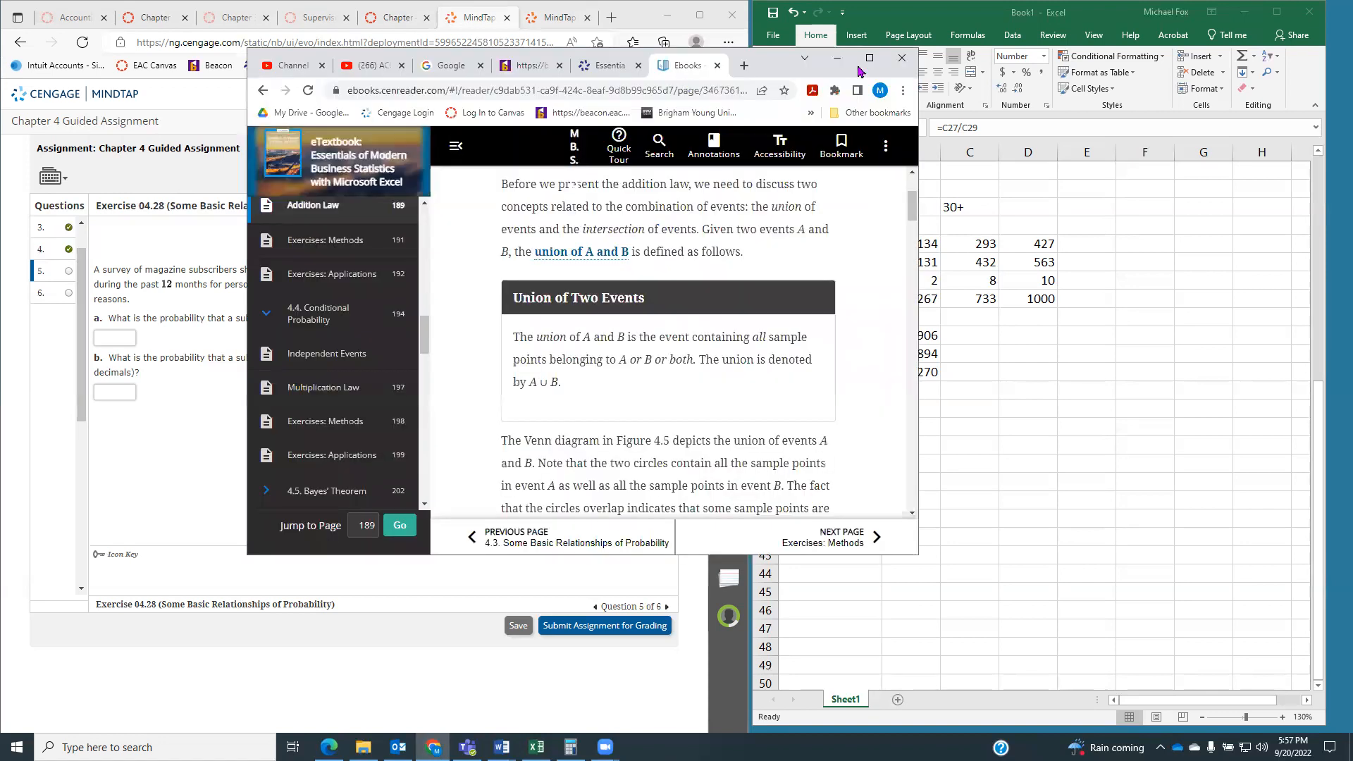
click(870, 60)
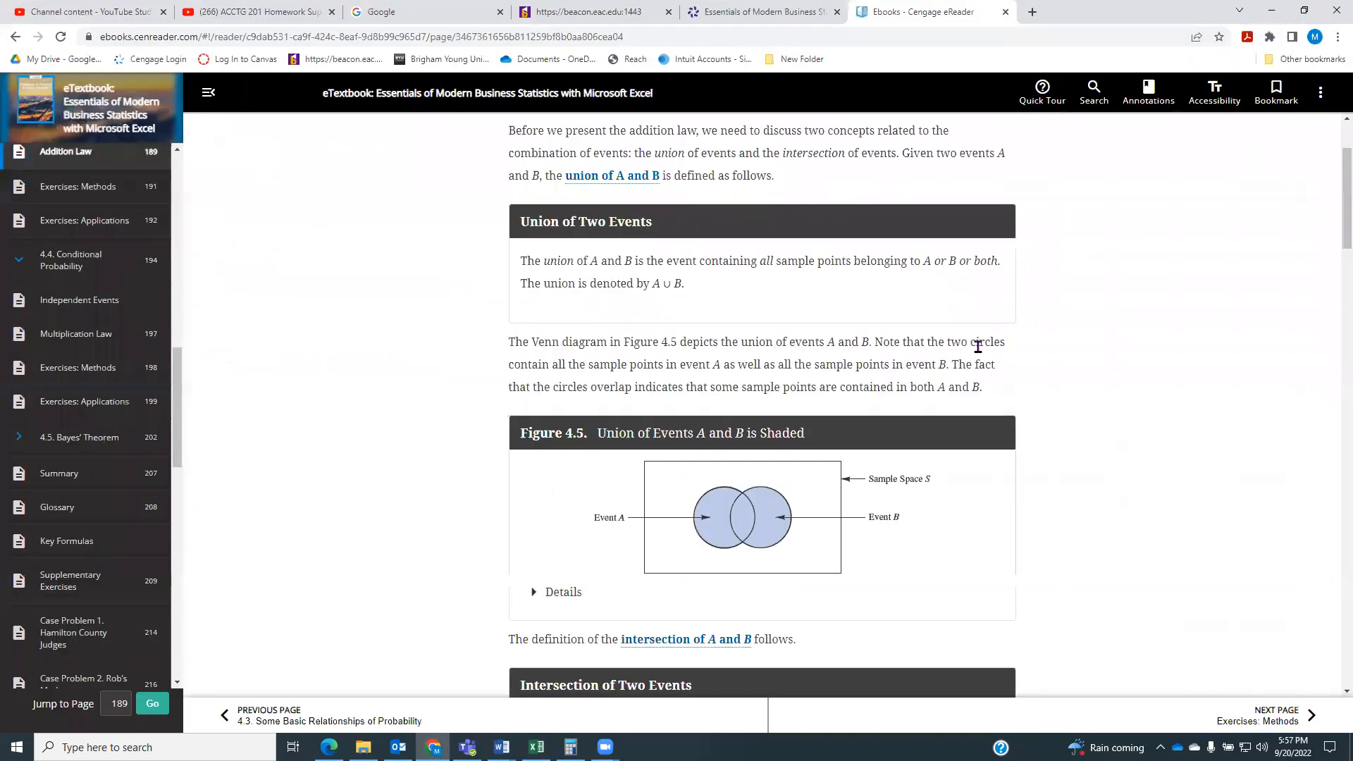
scroll(979, 346, down, 2)
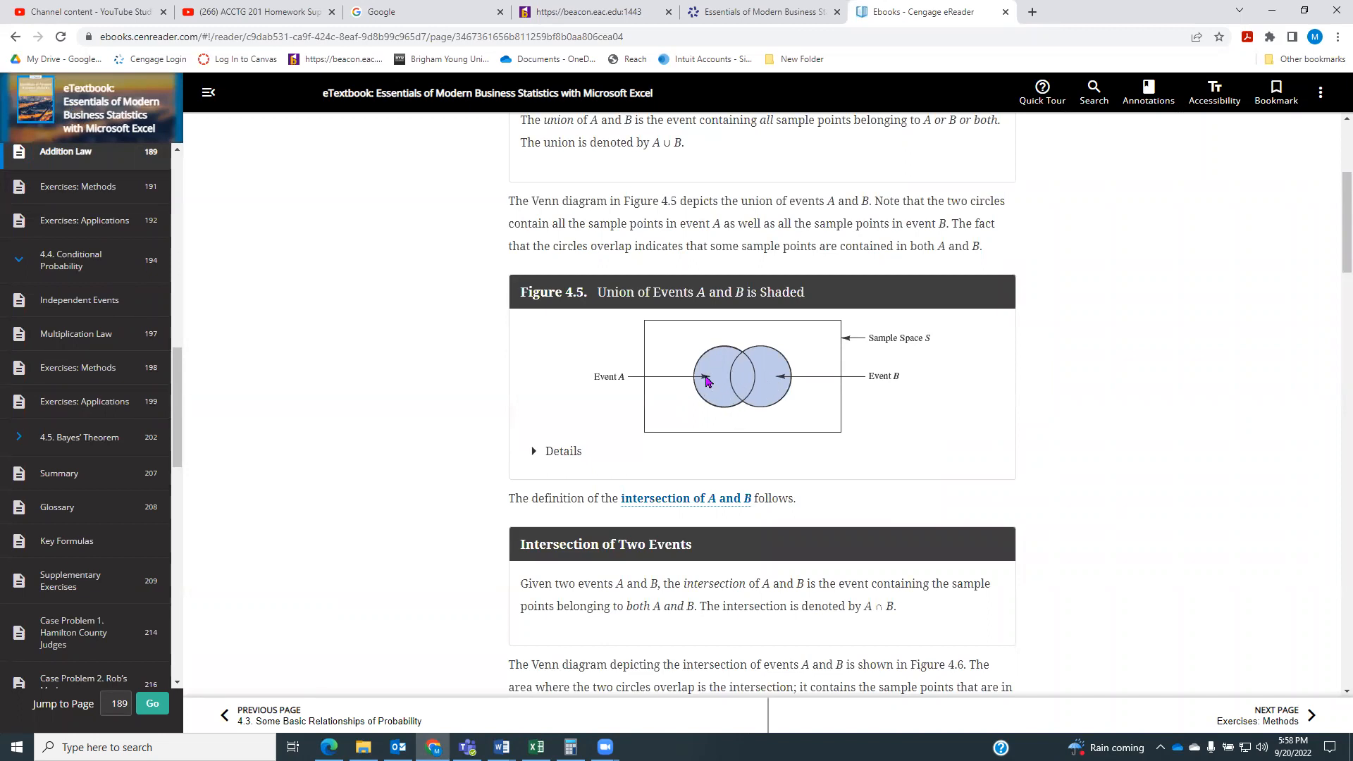
scroll(755, 376, down, 6)
scroll(755, 375, down, 1)
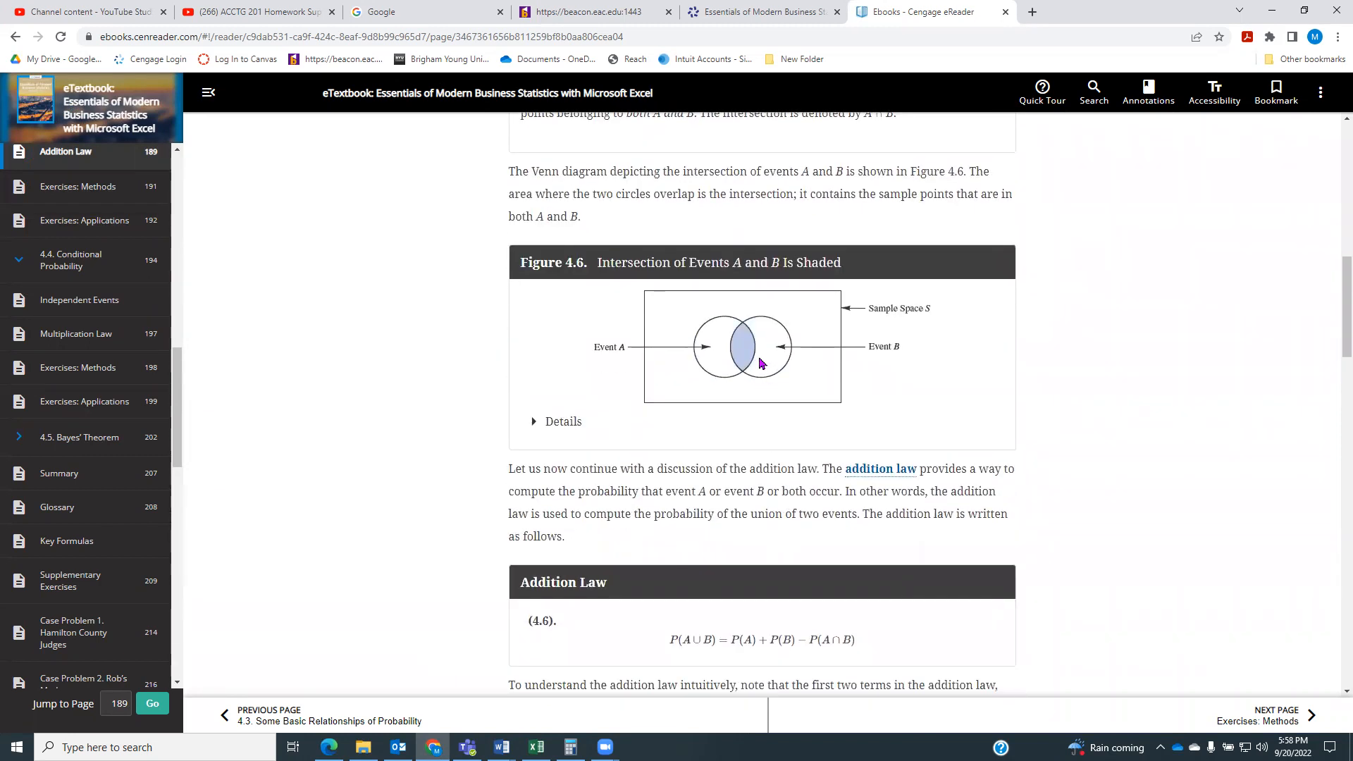
scroll(759, 357, up, 2)
scroll(760, 358, up, 4)
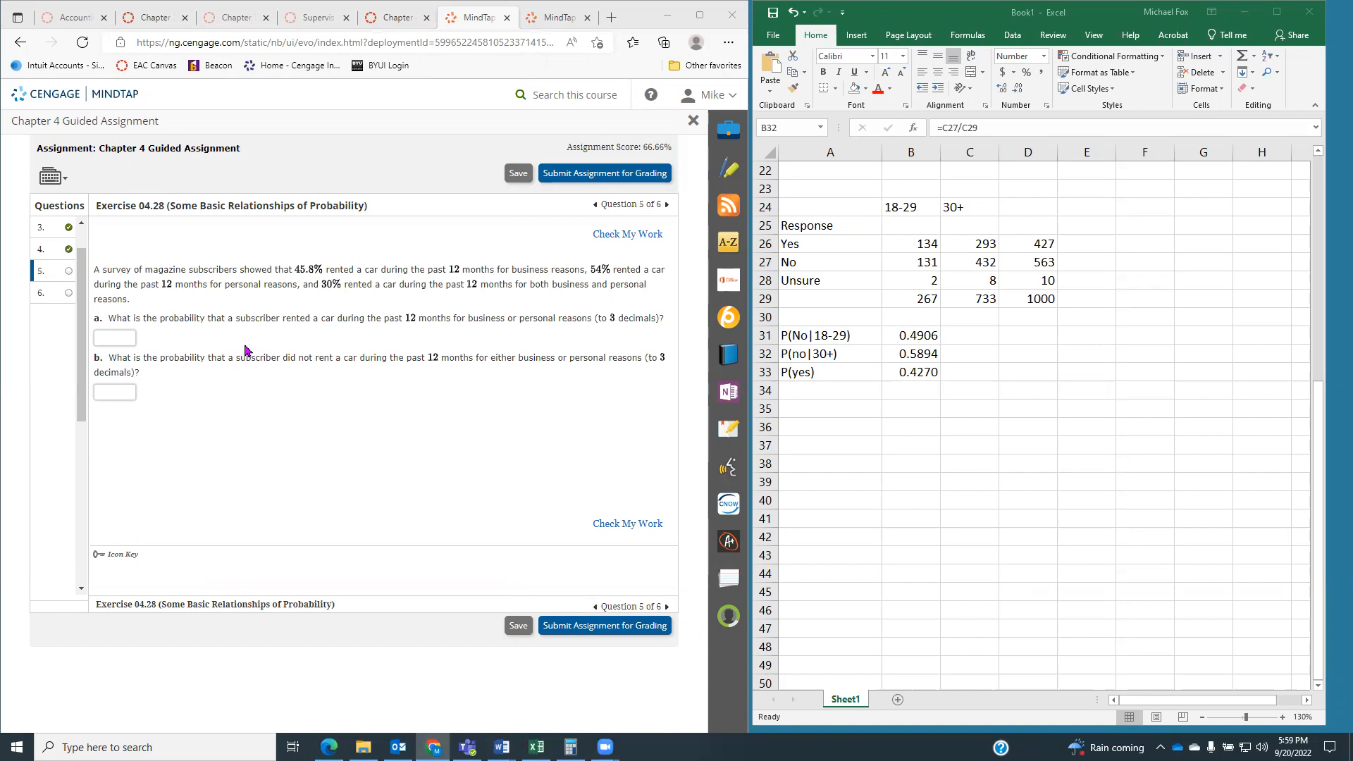
- Switch to the Excel sheet and enter the label P(b) in A36 with the value .458 in B36
click(811, 428)
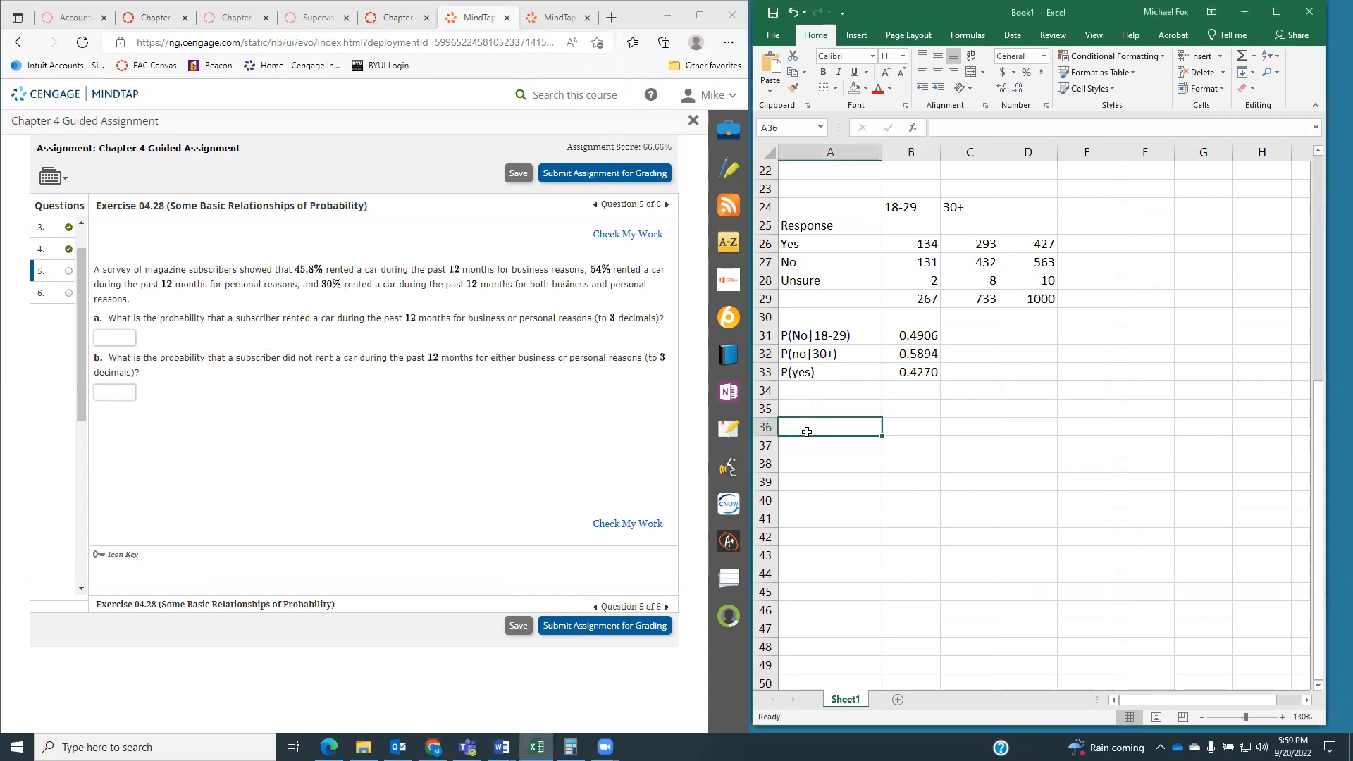
text(()
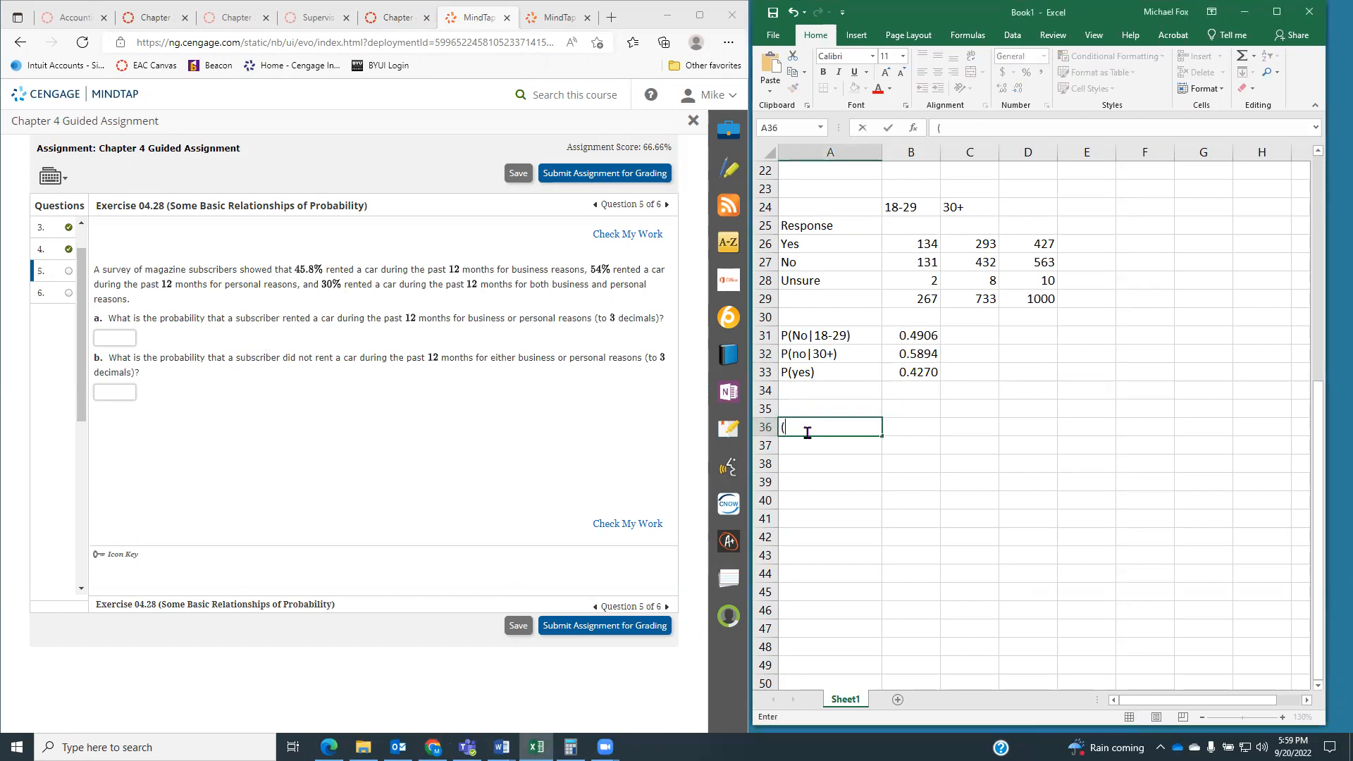
key(BackSpace)
text(P(b))
key(Tab)
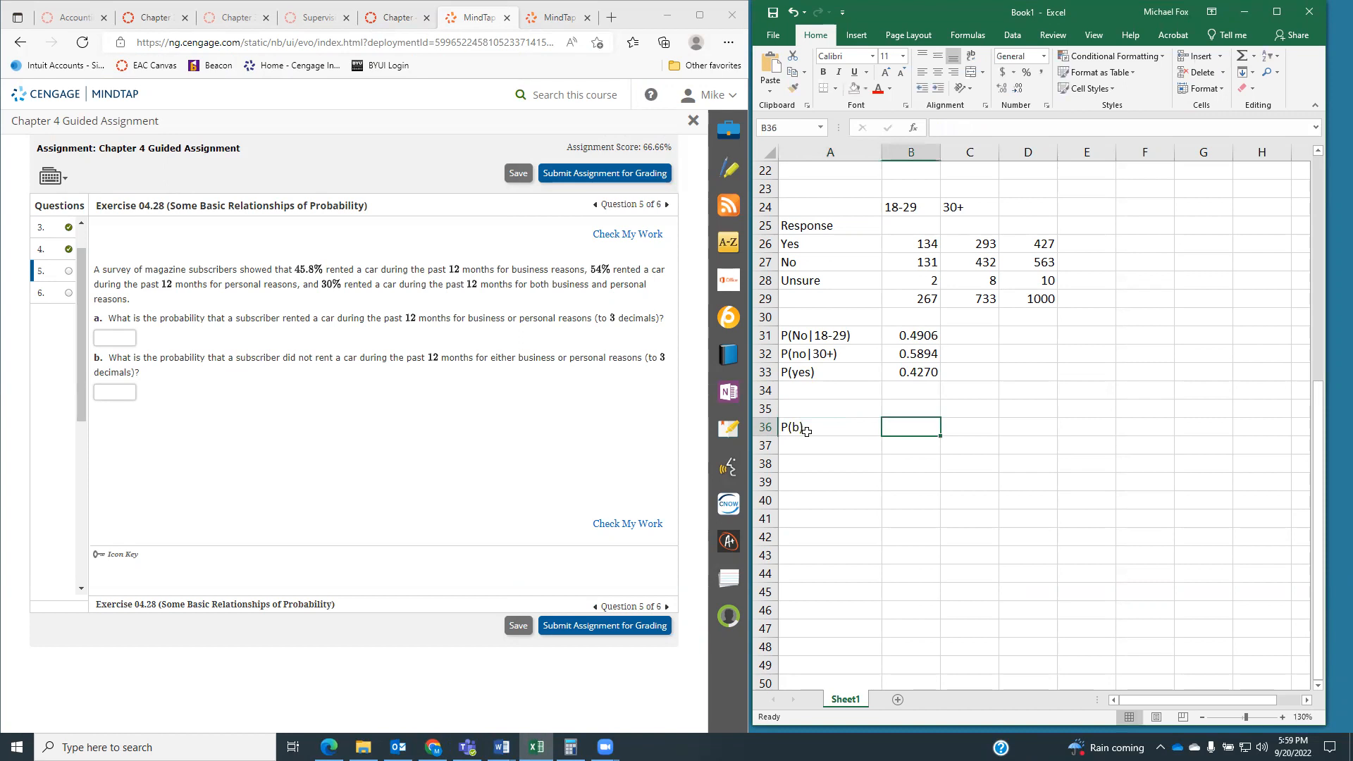
text(.458)
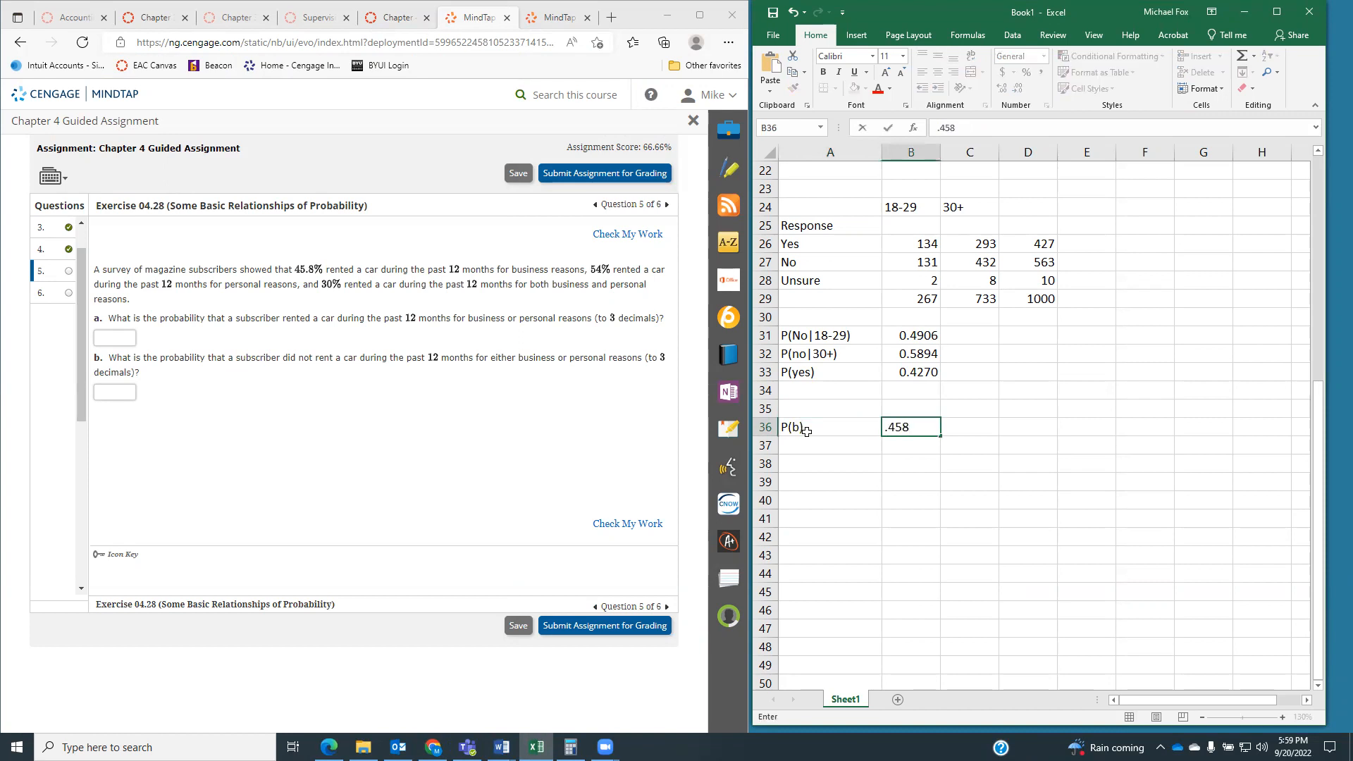
key(Return)
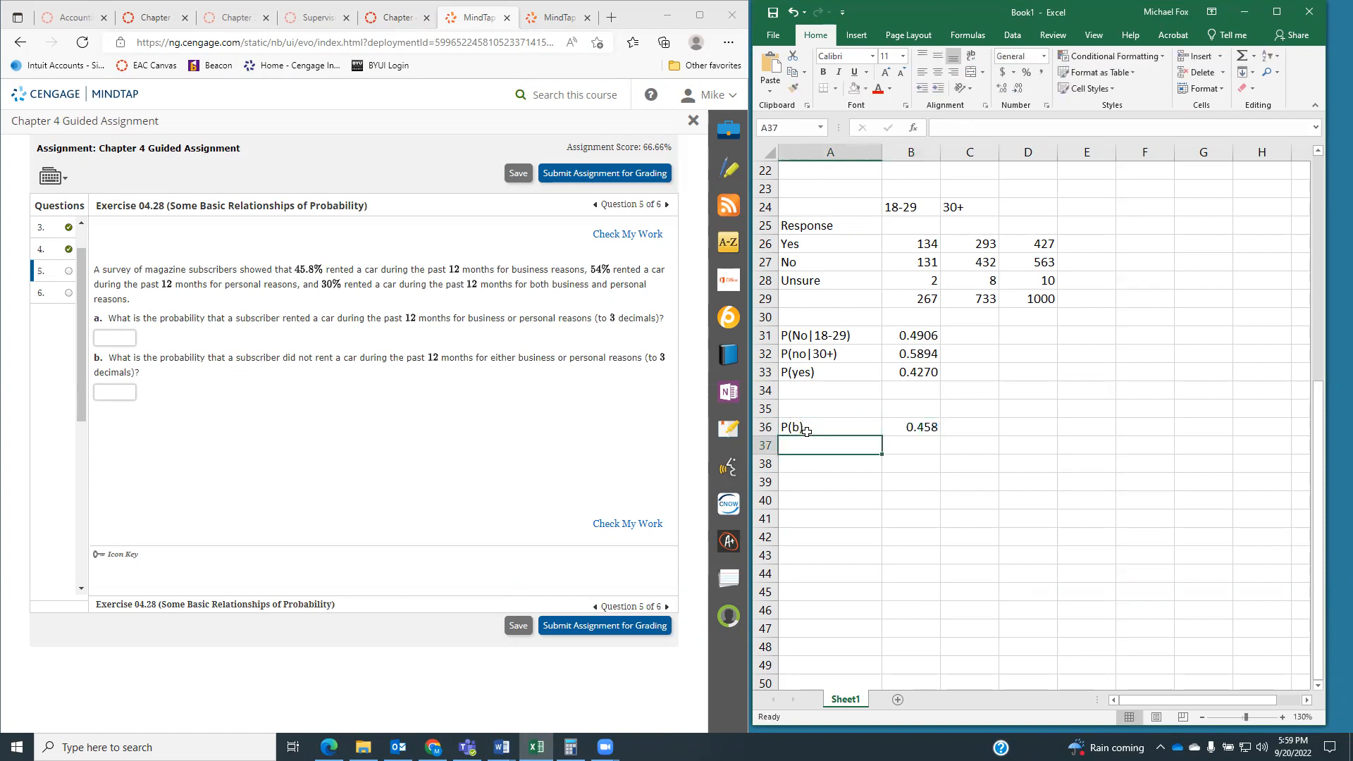
- Enter the label p(p) in A37 with the value 0.54 in B37
text(p(p)
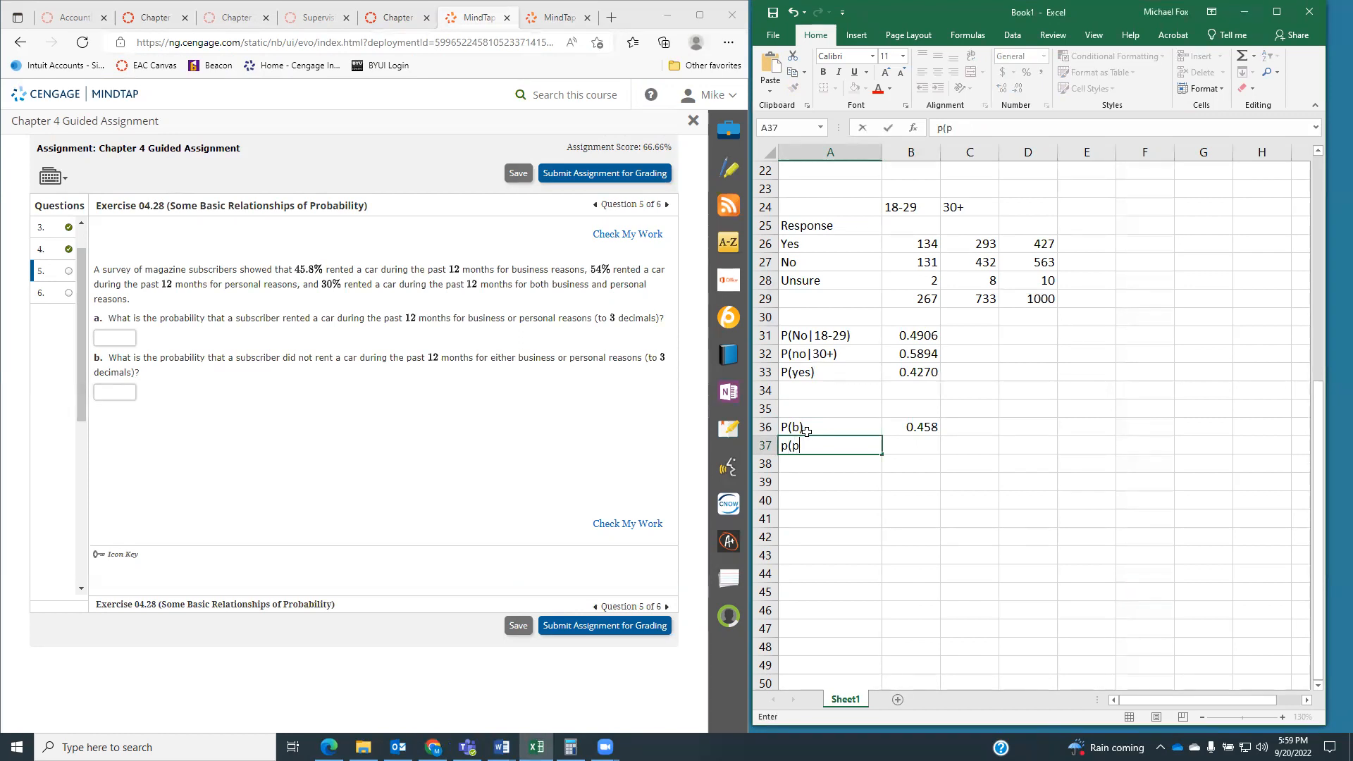
text())
key(Tab)
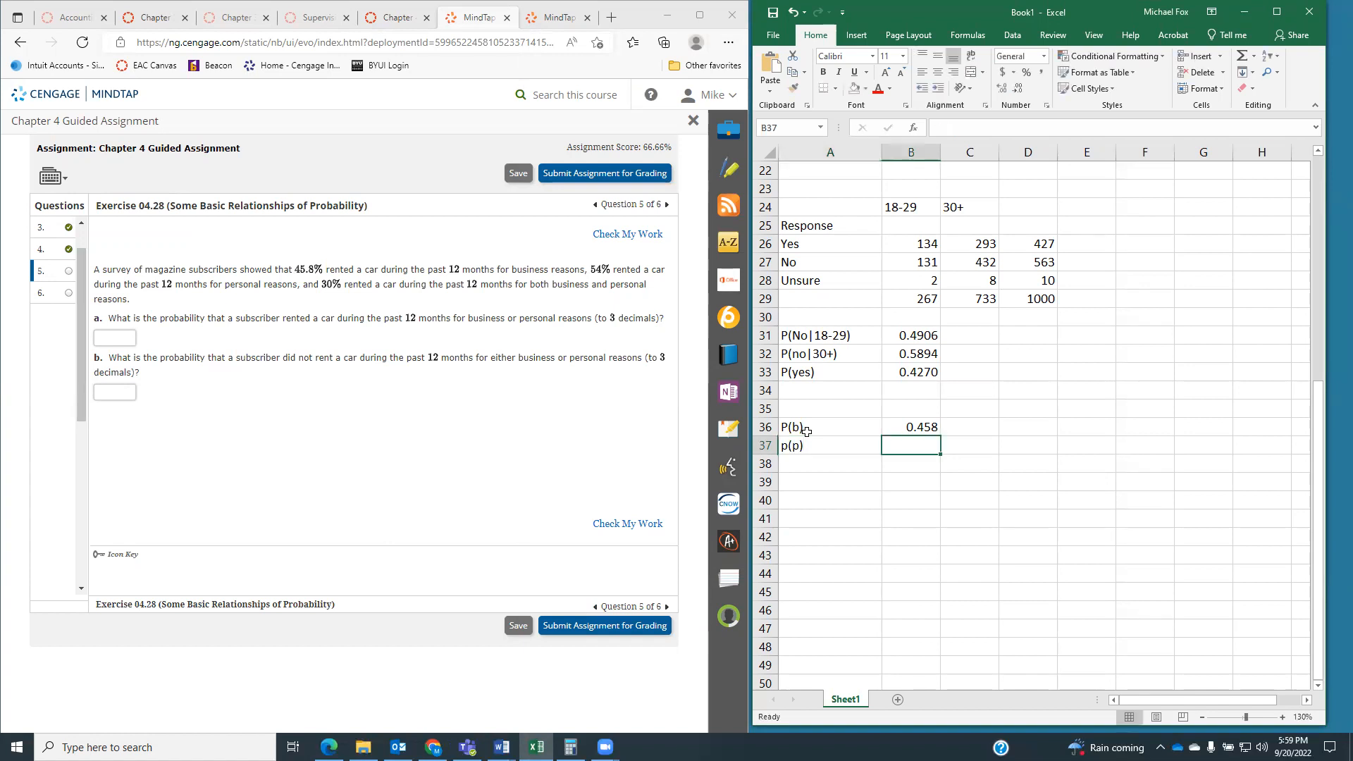
text(0.54)
key(Return)
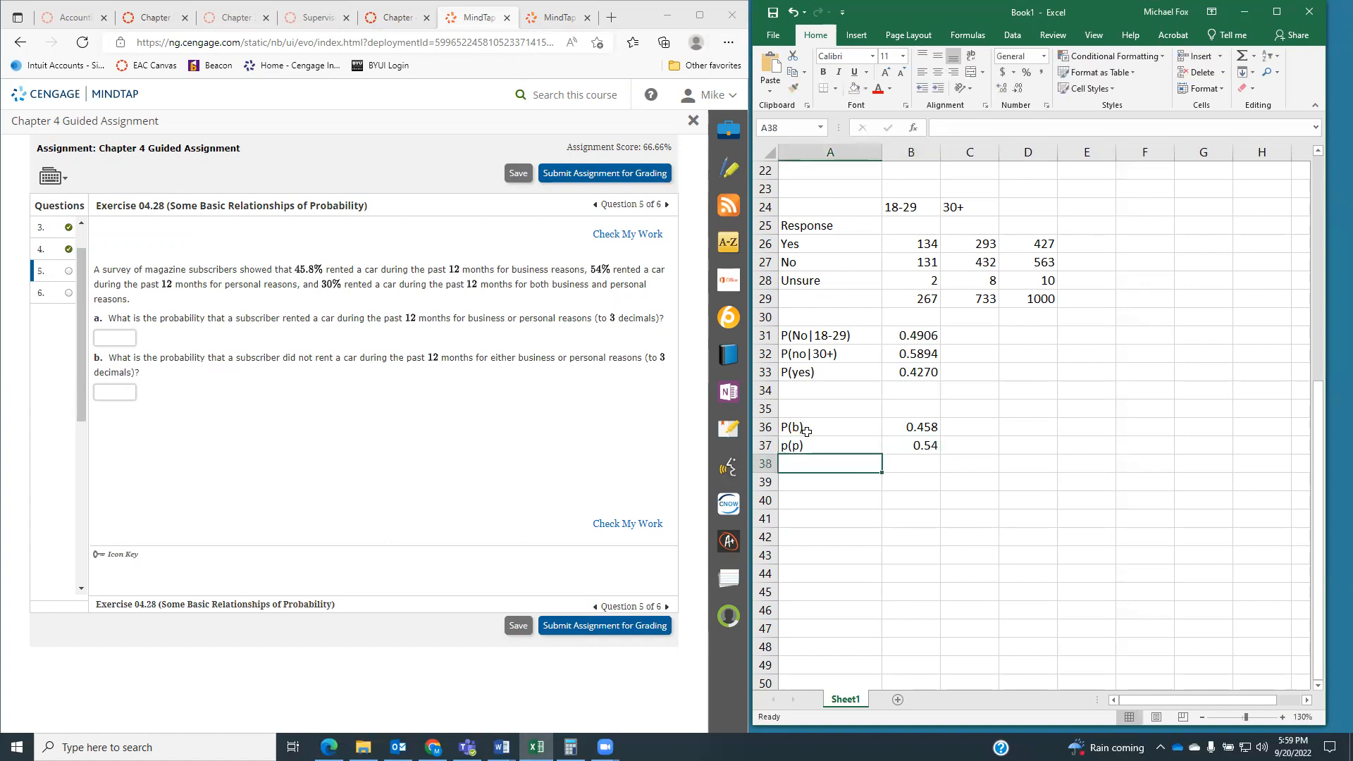
- Change the label in A37 to P(p) with a capital first letter
click(788, 442)
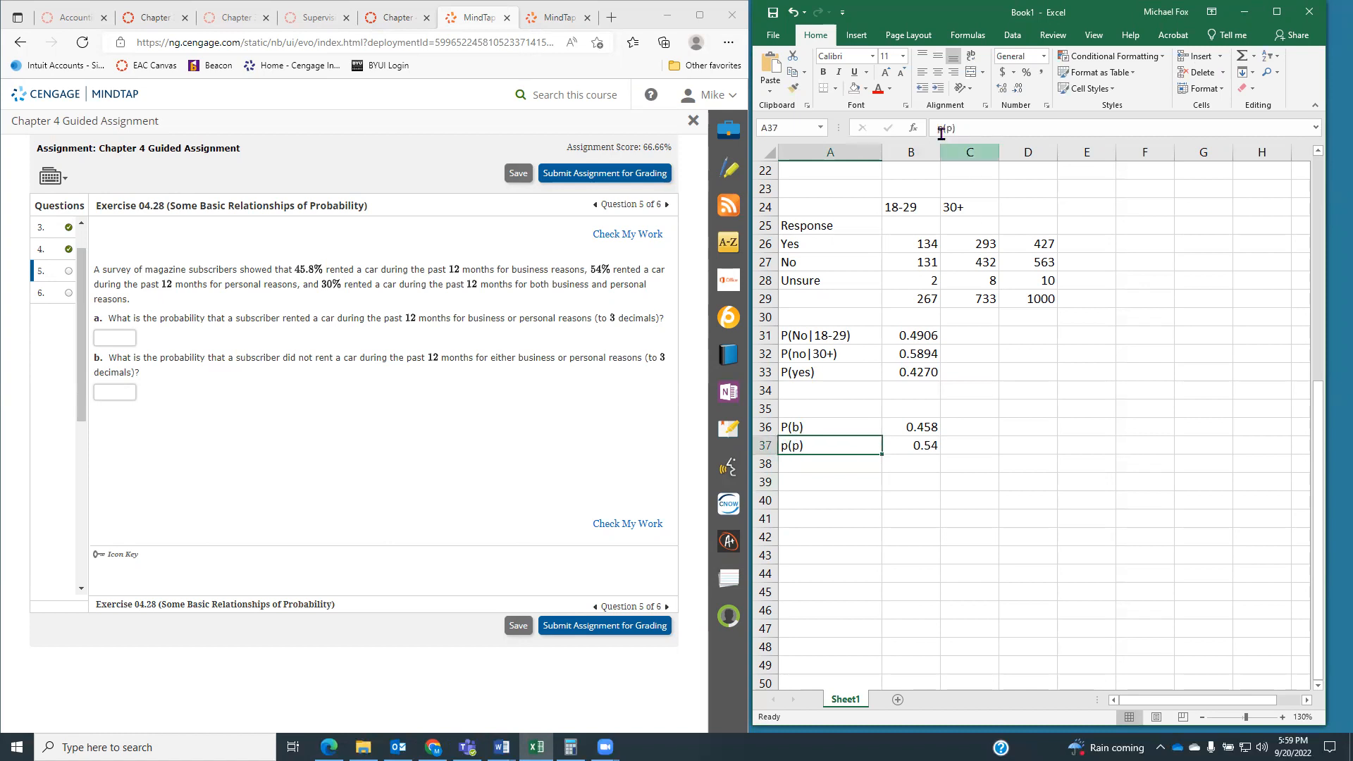
drag(940, 130, 943, 128)
text(P)
key(Return)
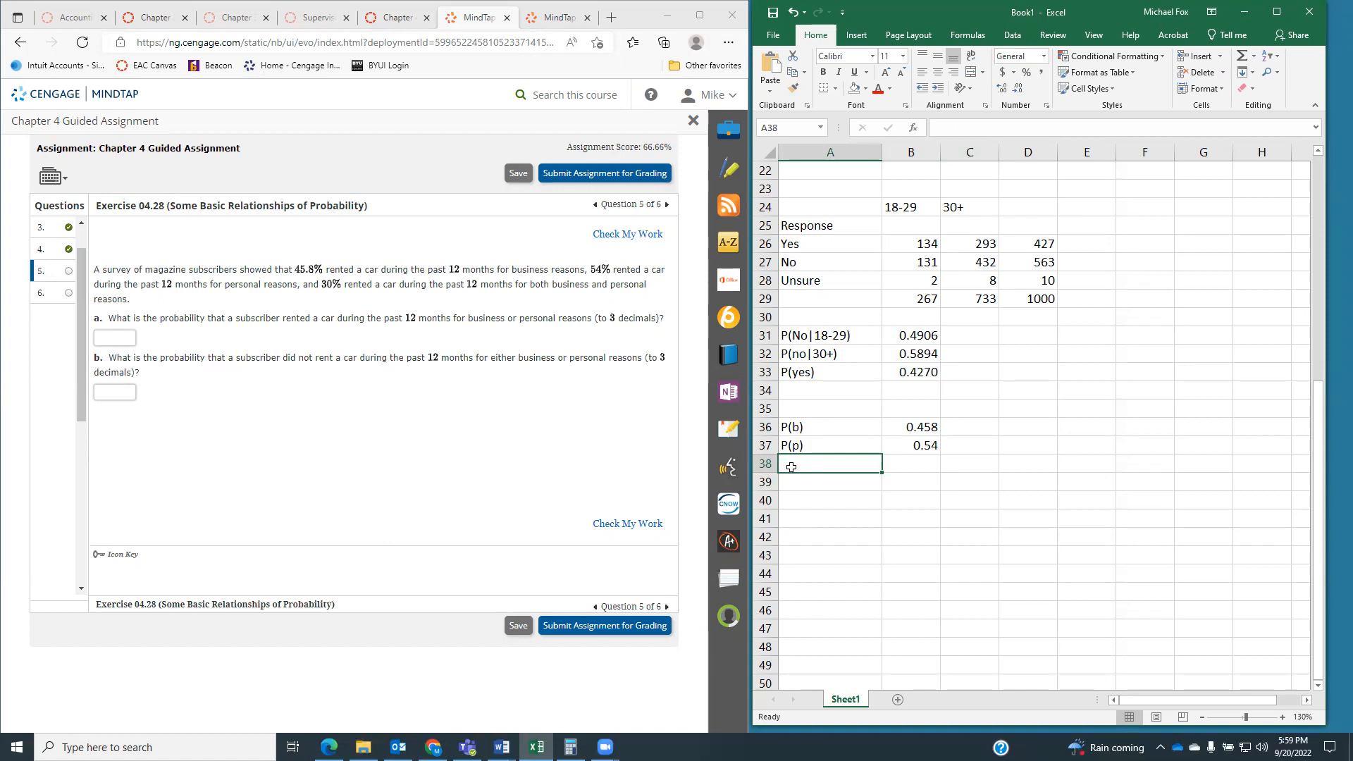
- Enter the label P(bUb) in A38 with the value 0.3 in B38
text())
key(BackSpace)
text(P()
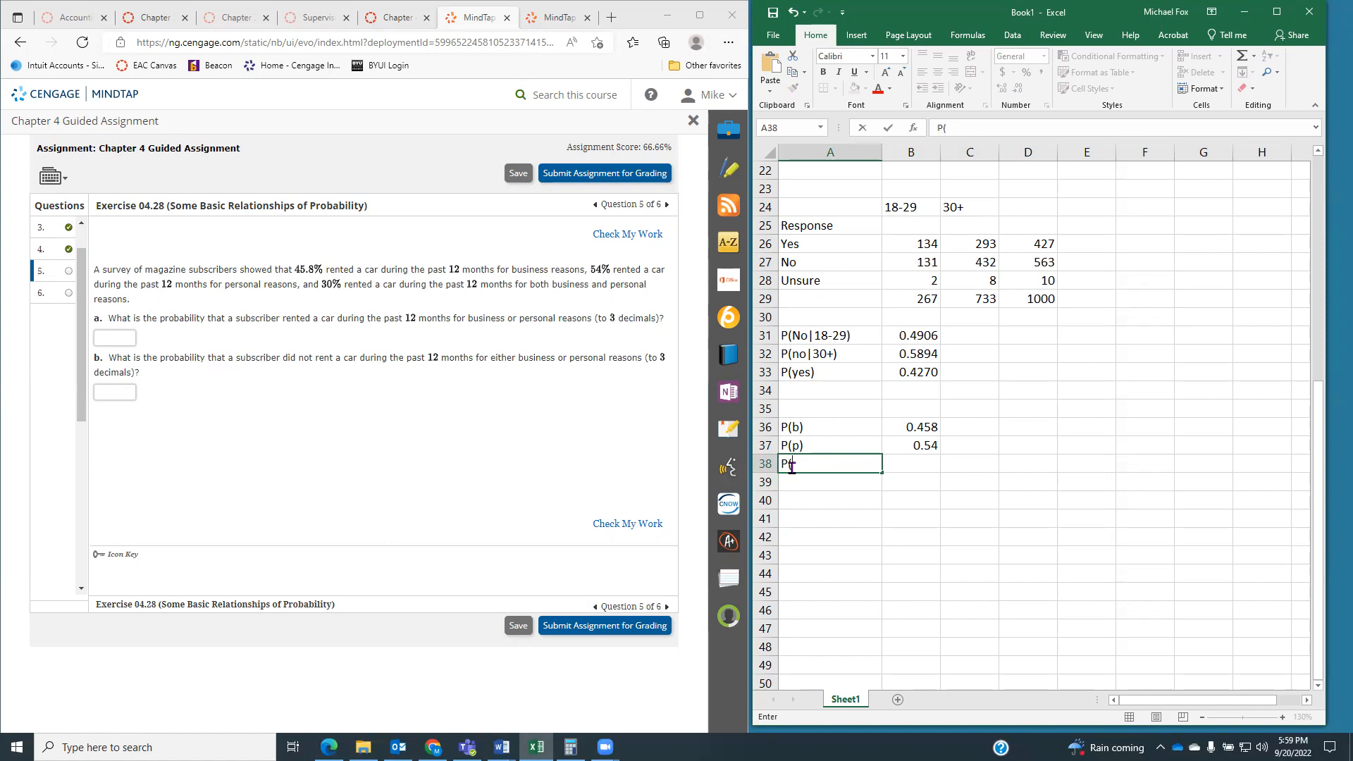
text(b))
text(U)
text(b))
key(Tab)
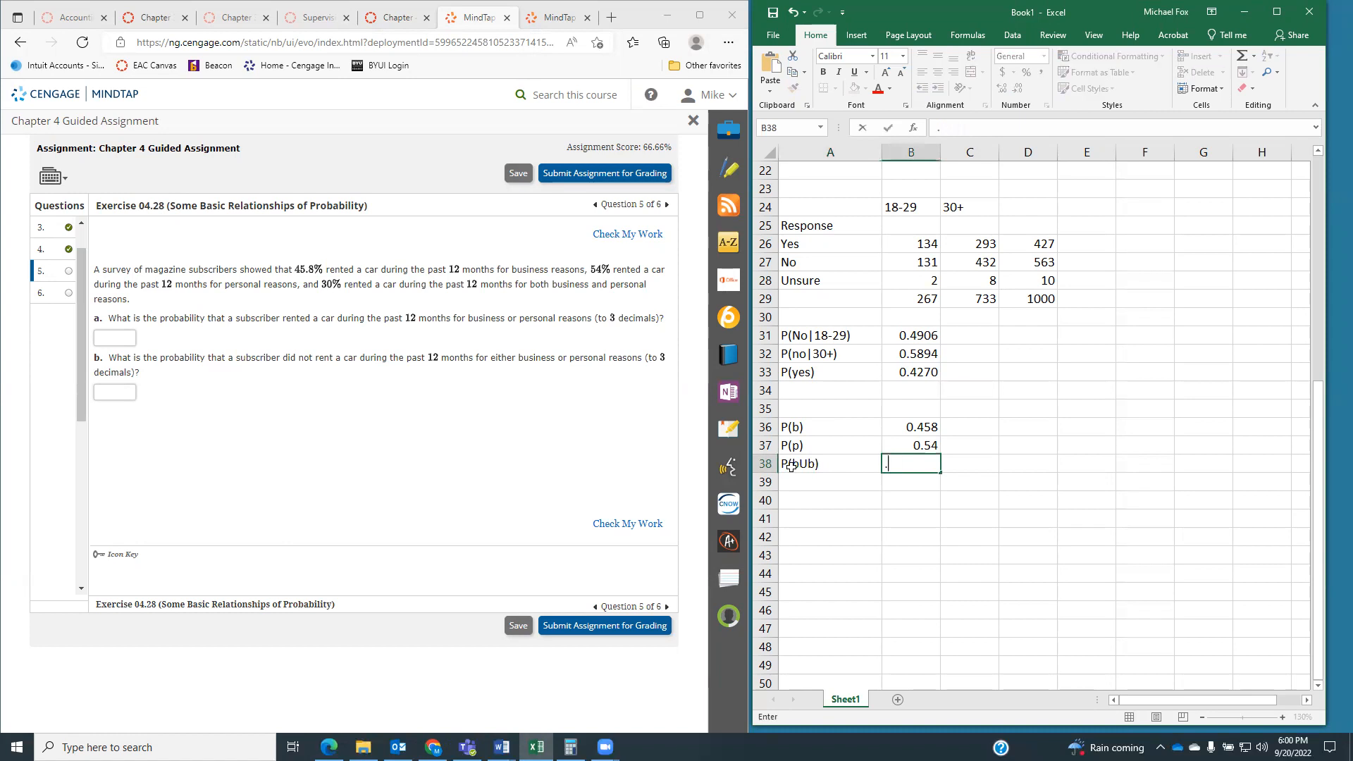
text(0.3)
key(Return)
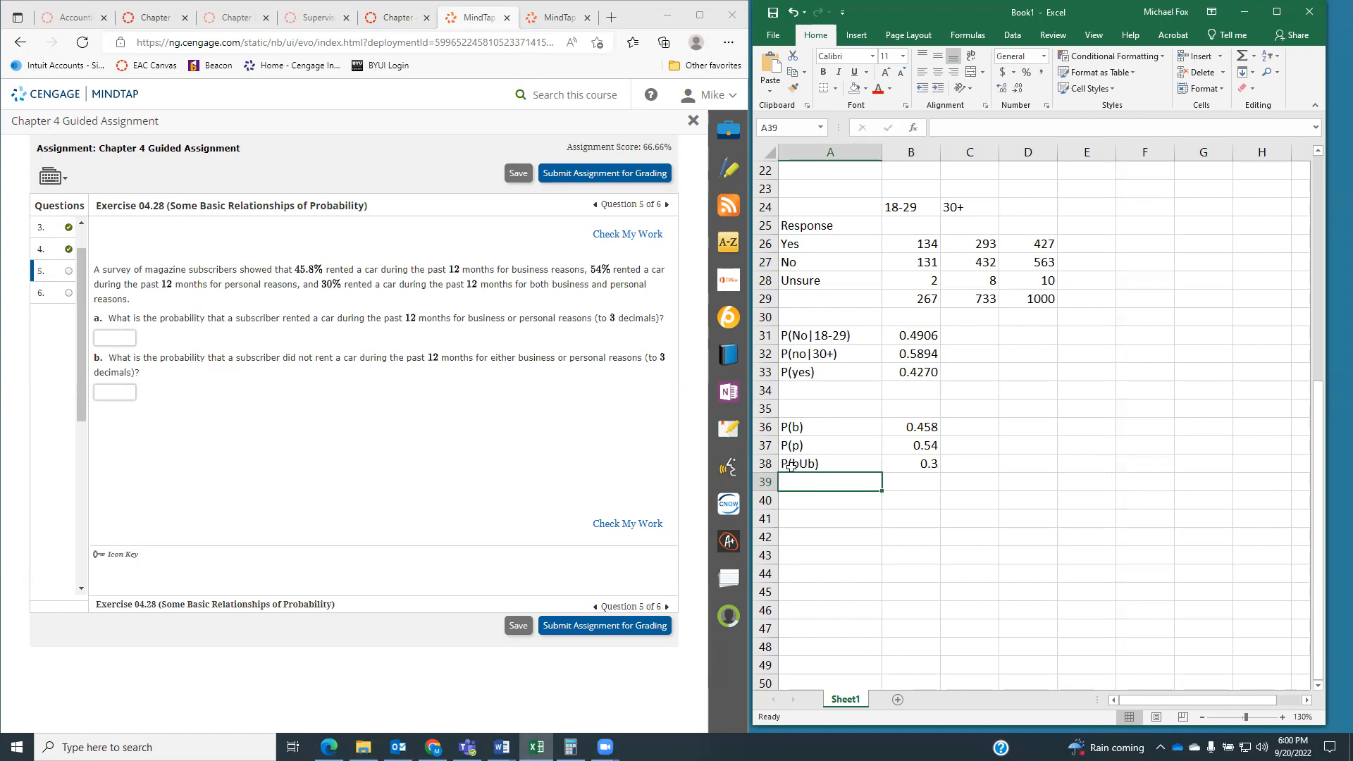
- Label A39 as P(b or p) and calculate it in B39 with the addition law formula =B36+B37-B38
text(P()
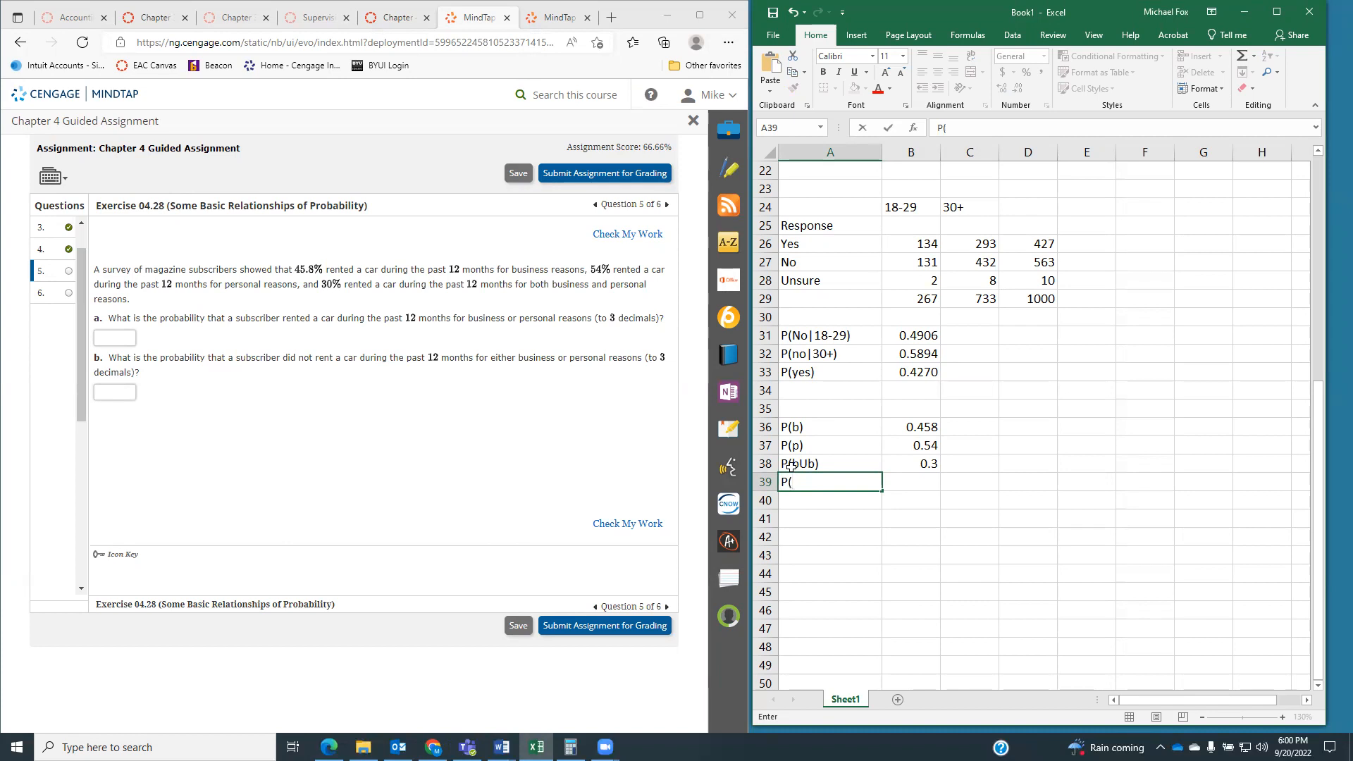
text(b or p))
key(Tab)
text(=)
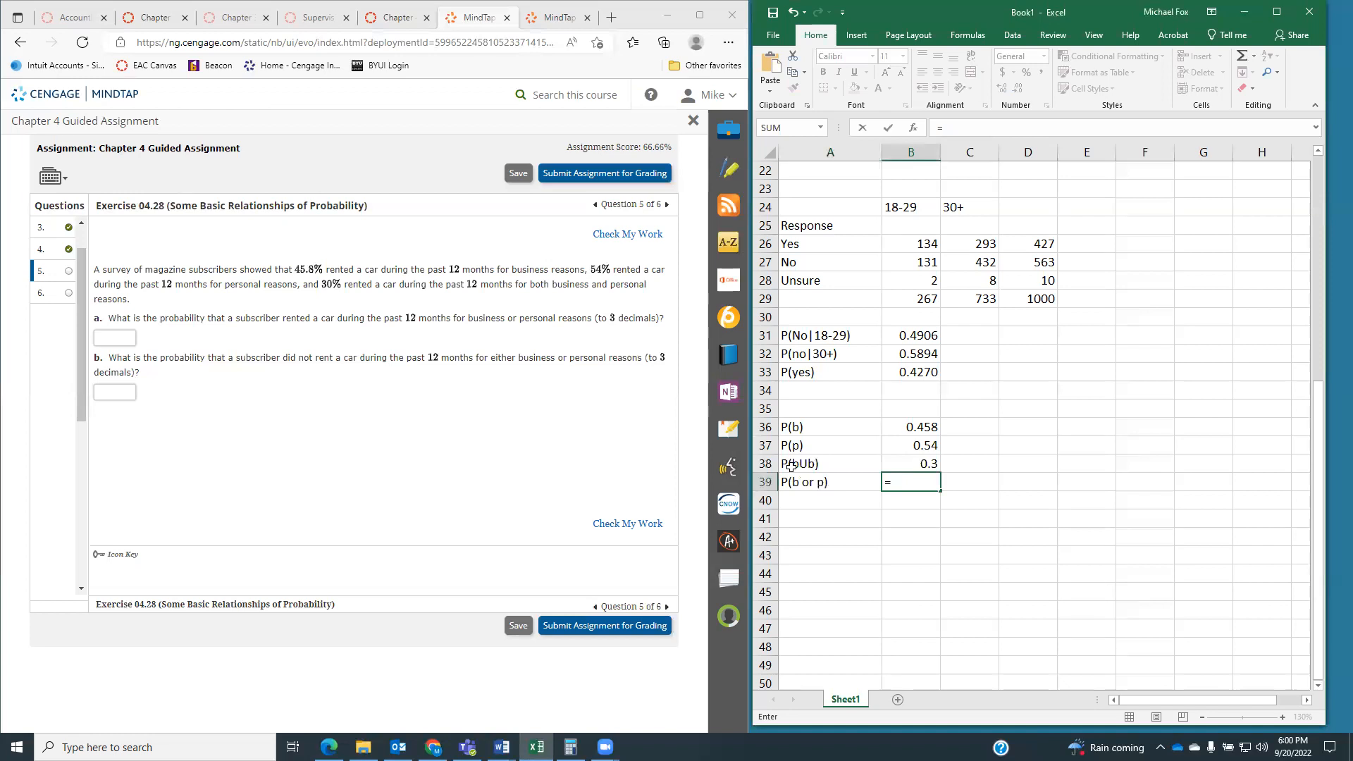
click(912, 428)
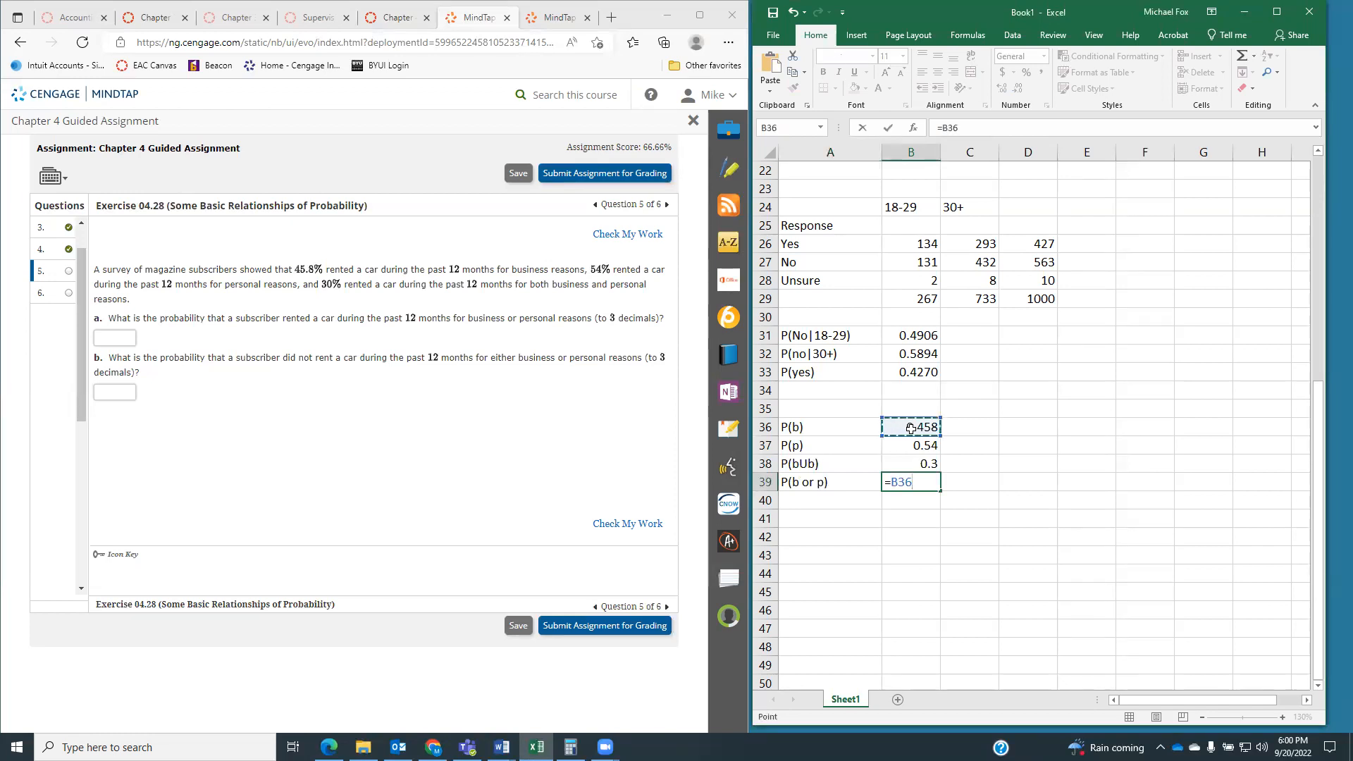
text(+)
click(908, 447)
text(-)
click(906, 468)
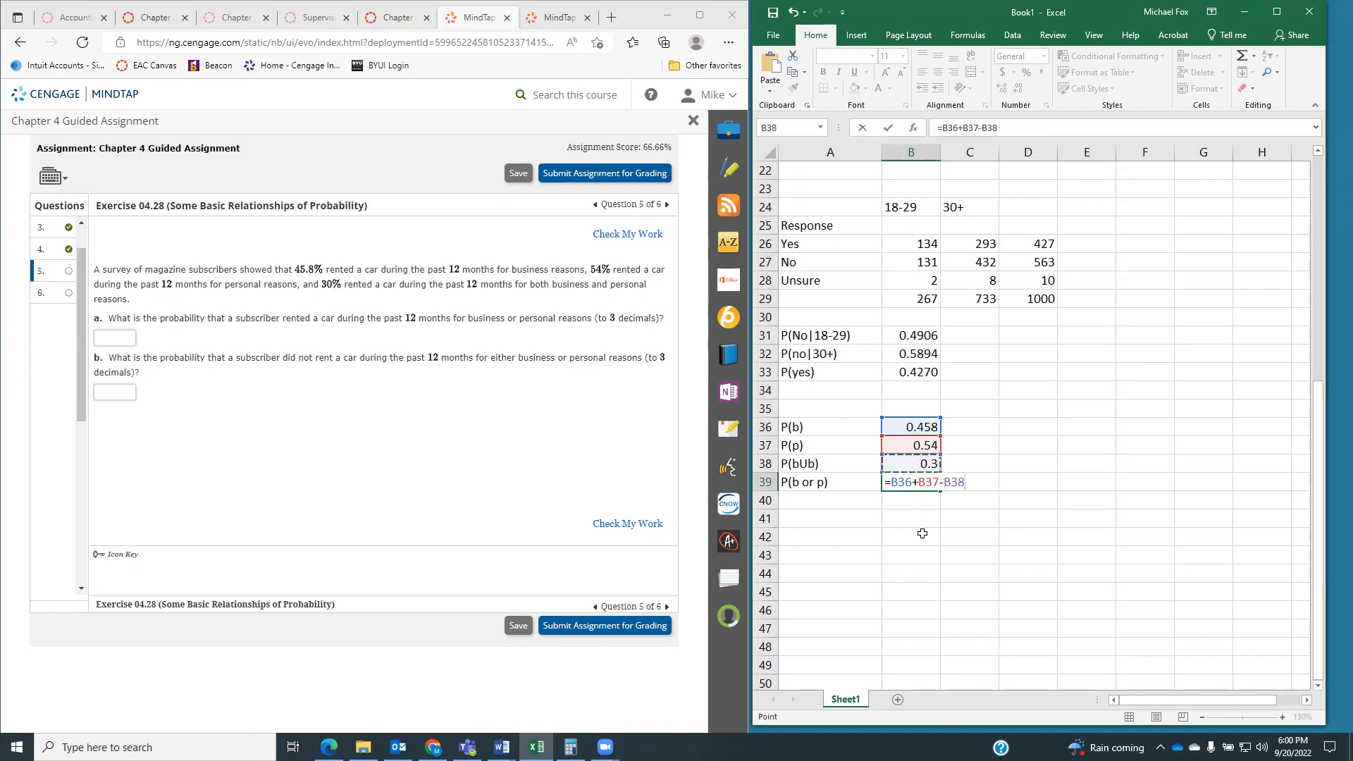
key(Return)
- Switch to the MindTap assignment and enter .698 as the answer to part a of question 5
click(122, 337)
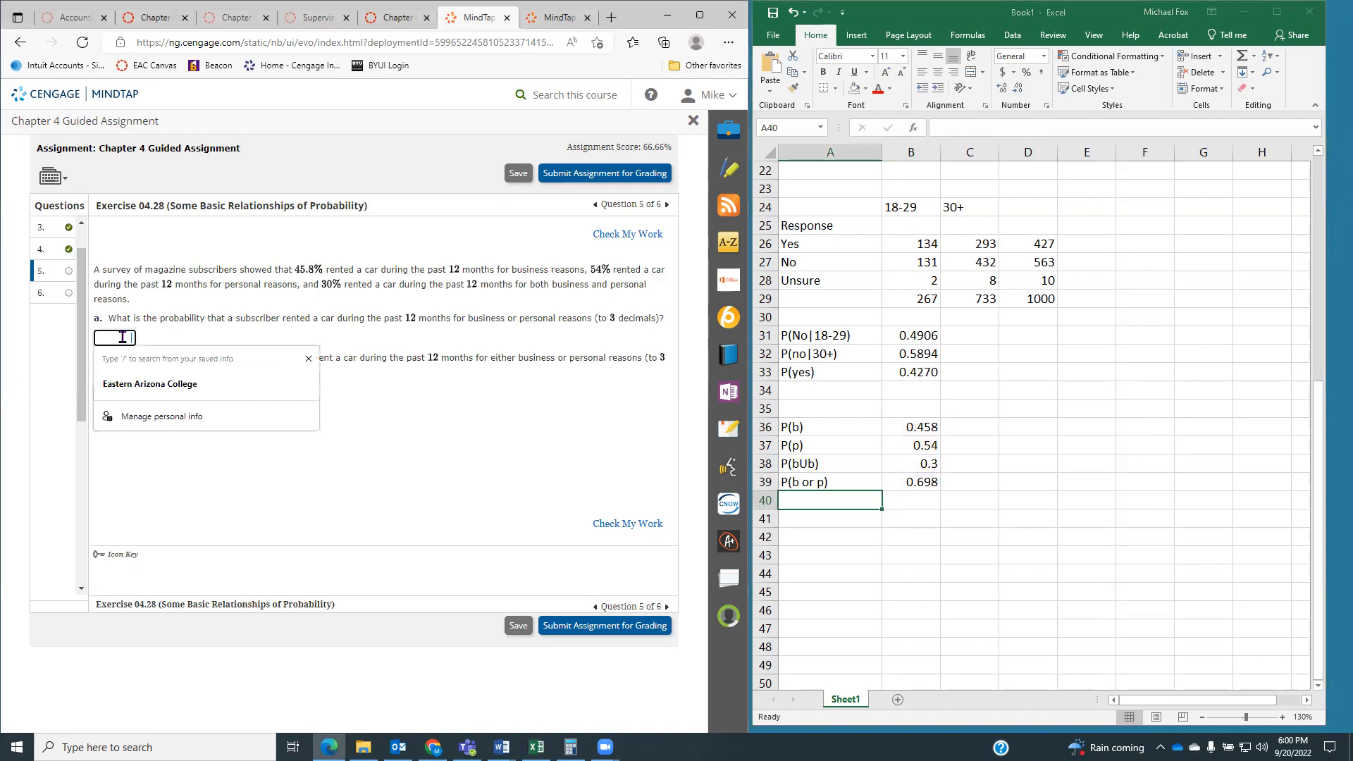
text(69)
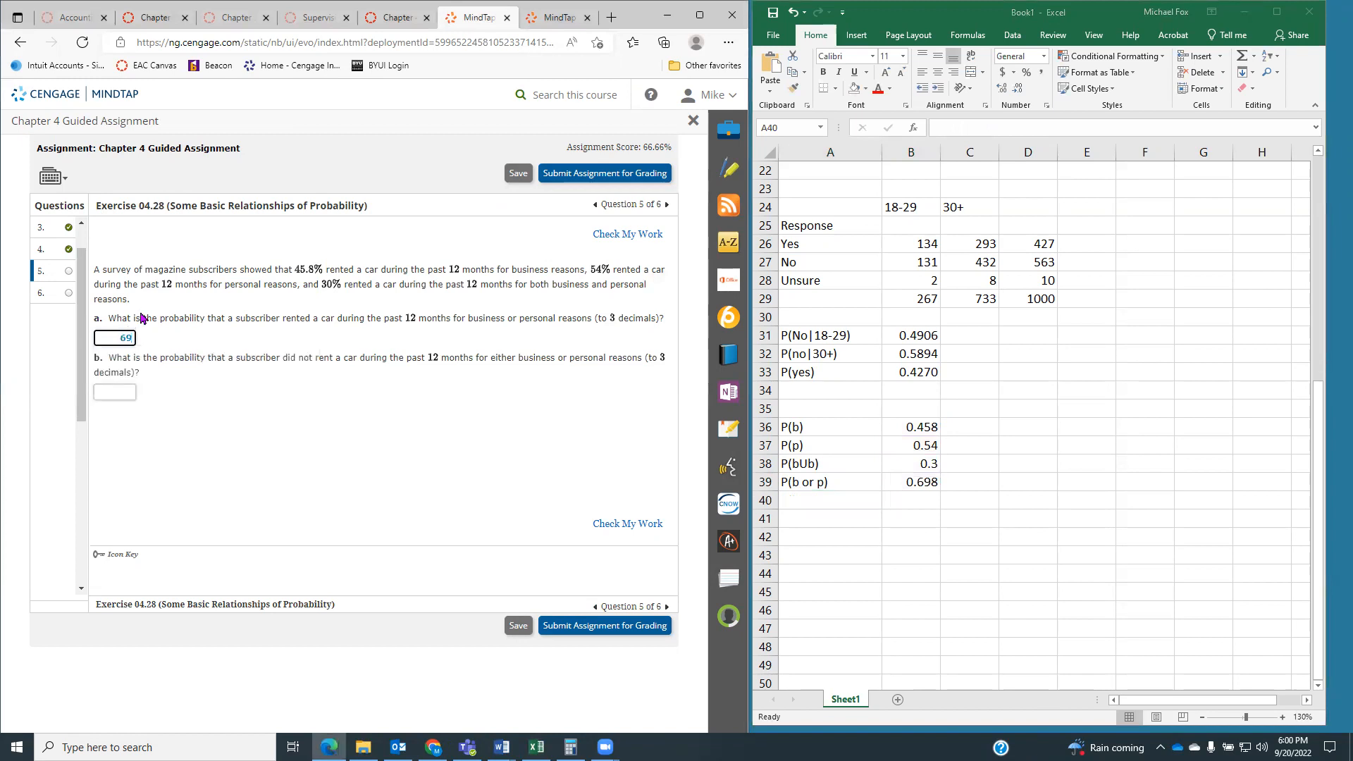
key(BackSpace)
key(BackSpace)
text(.698)
click(254, 389)
- Switch back to the Excel sheet and enter the label P(did not rent) in A40
key(alt+Tab)
click(900, 485)
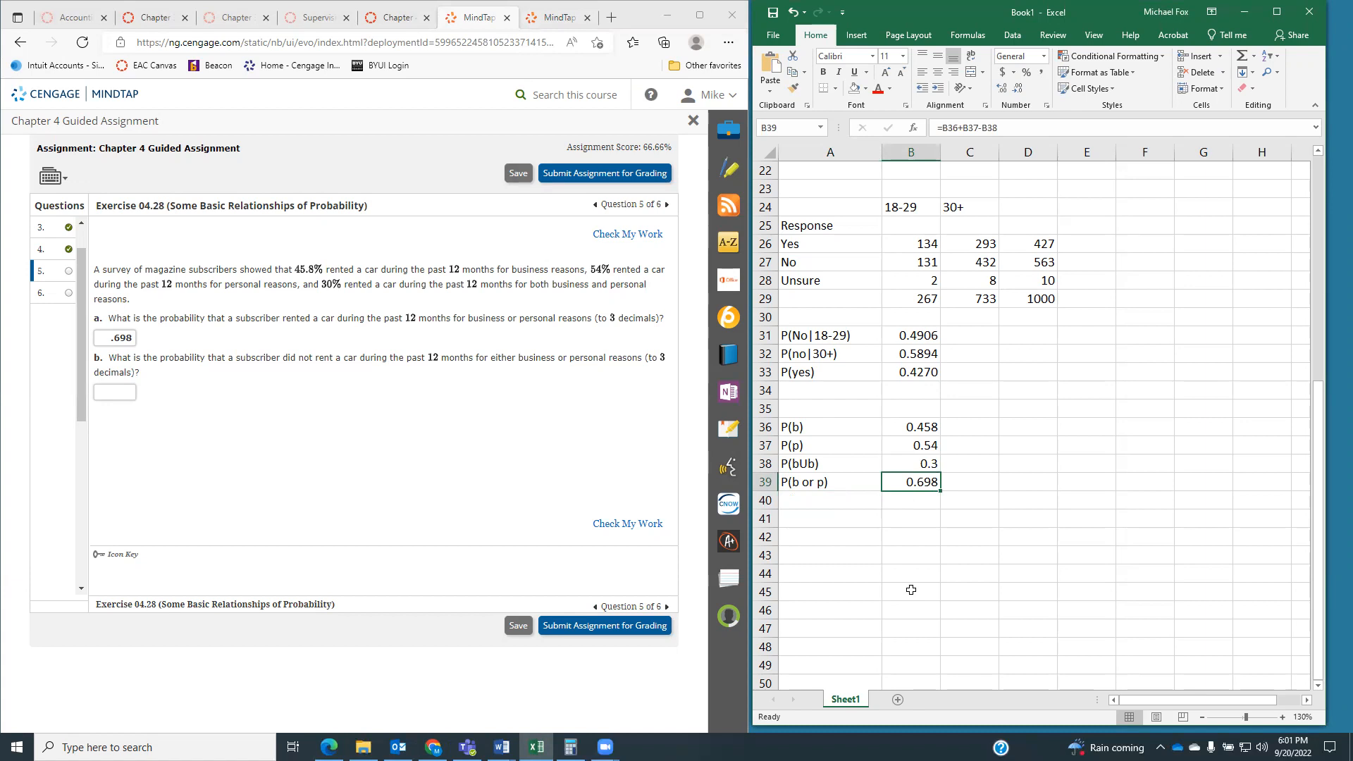
click(797, 500)
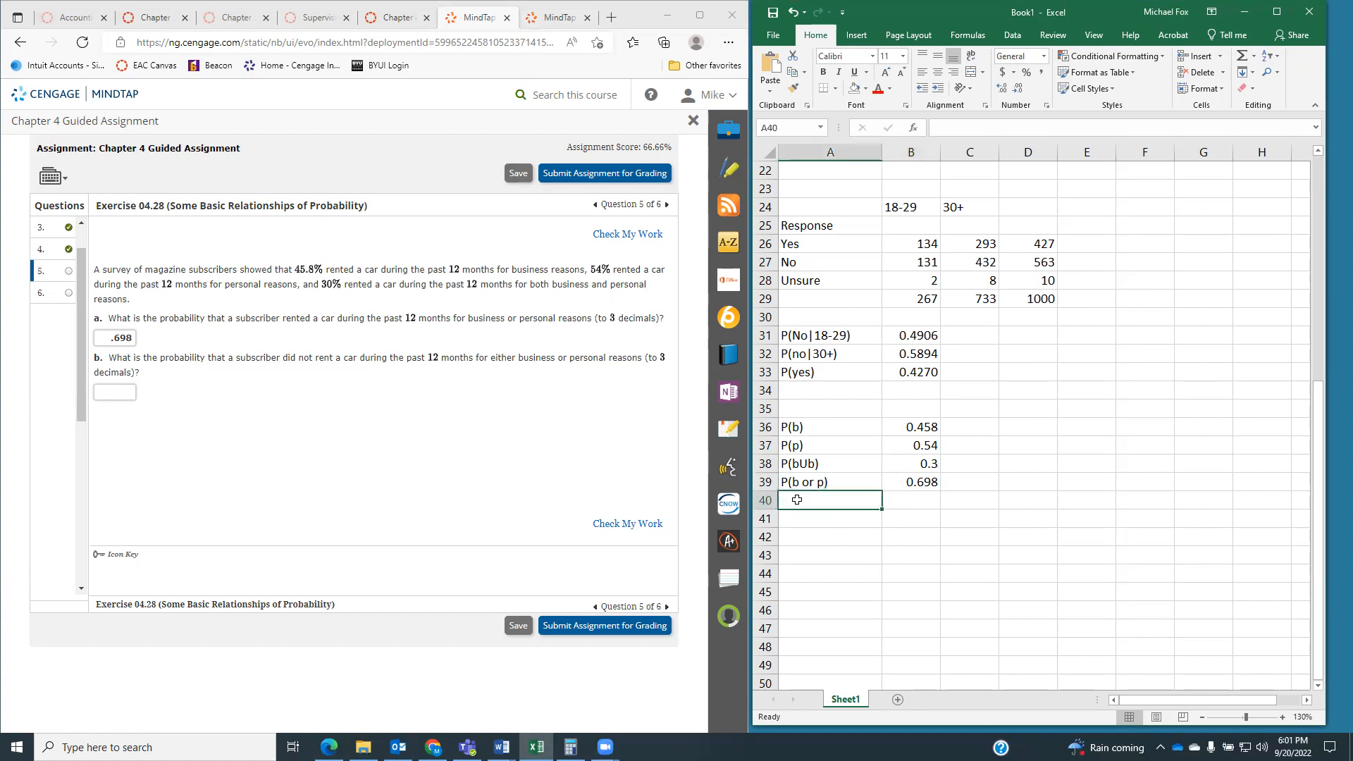
text(P()
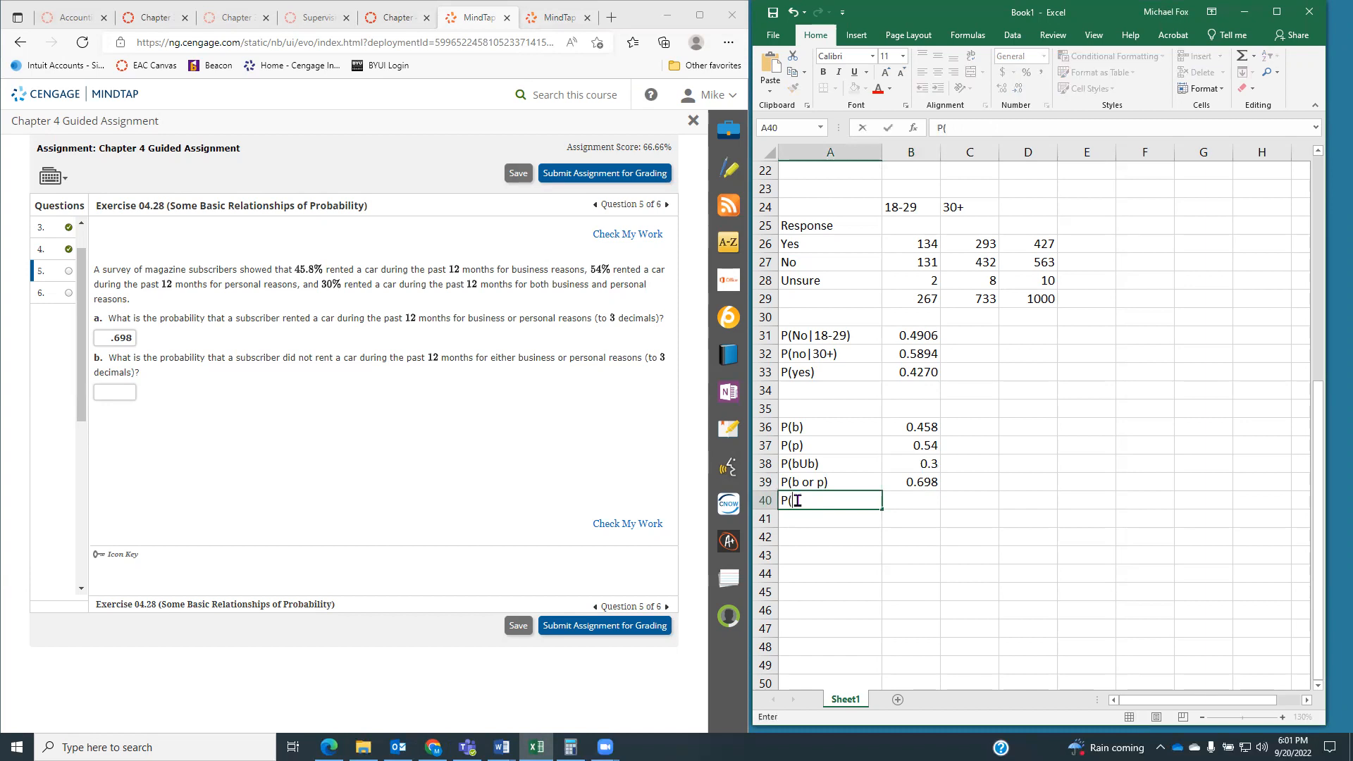
text(did no rent))
click(825, 504)
text(t)
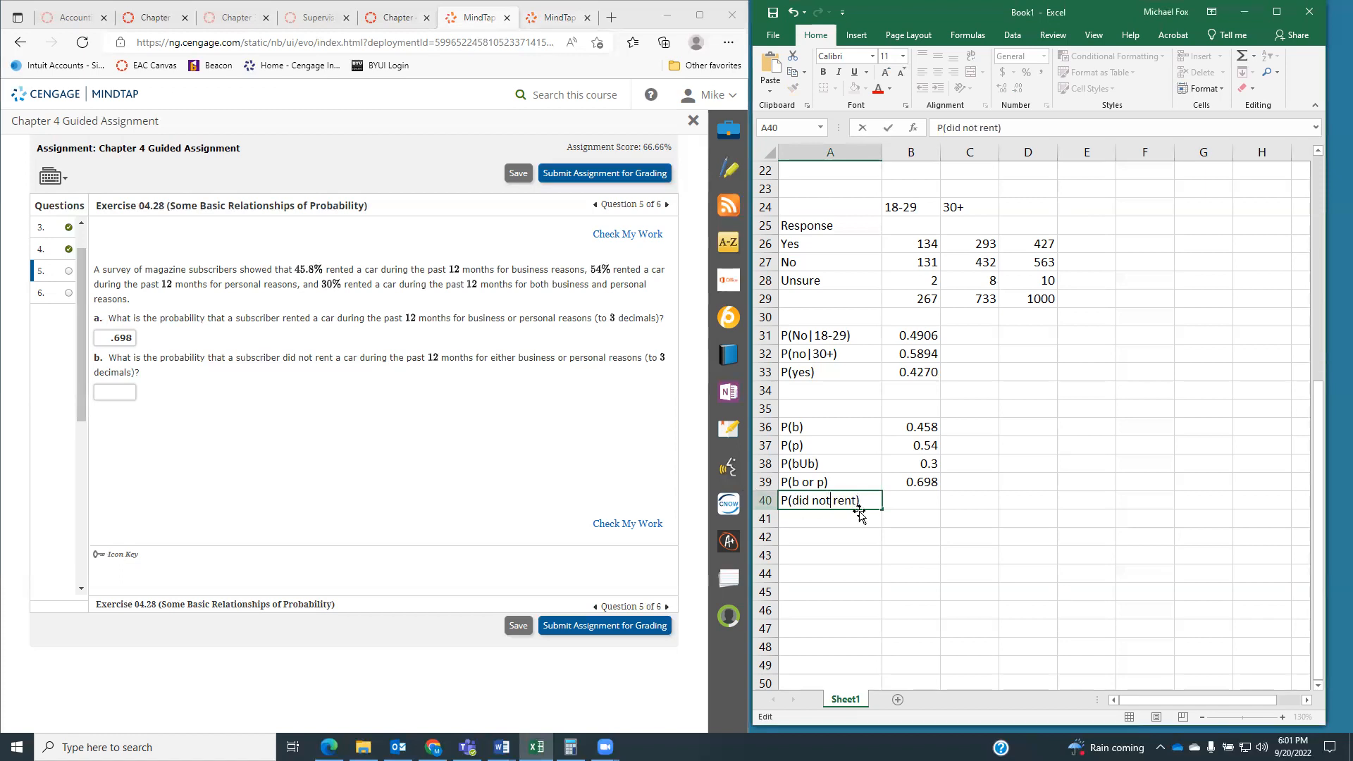
- Calculate the complement probability in B40 with the formula =1-B39
click(888, 502)
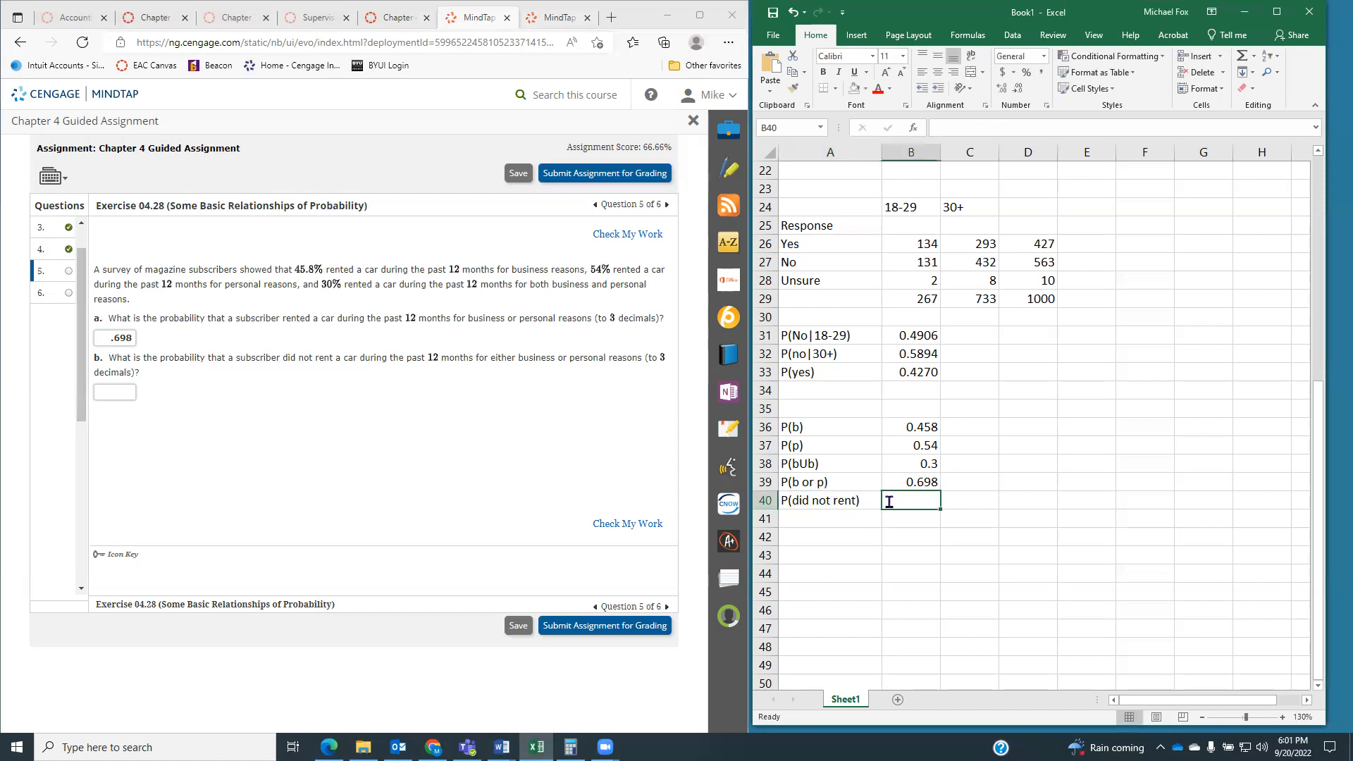
text(=1)
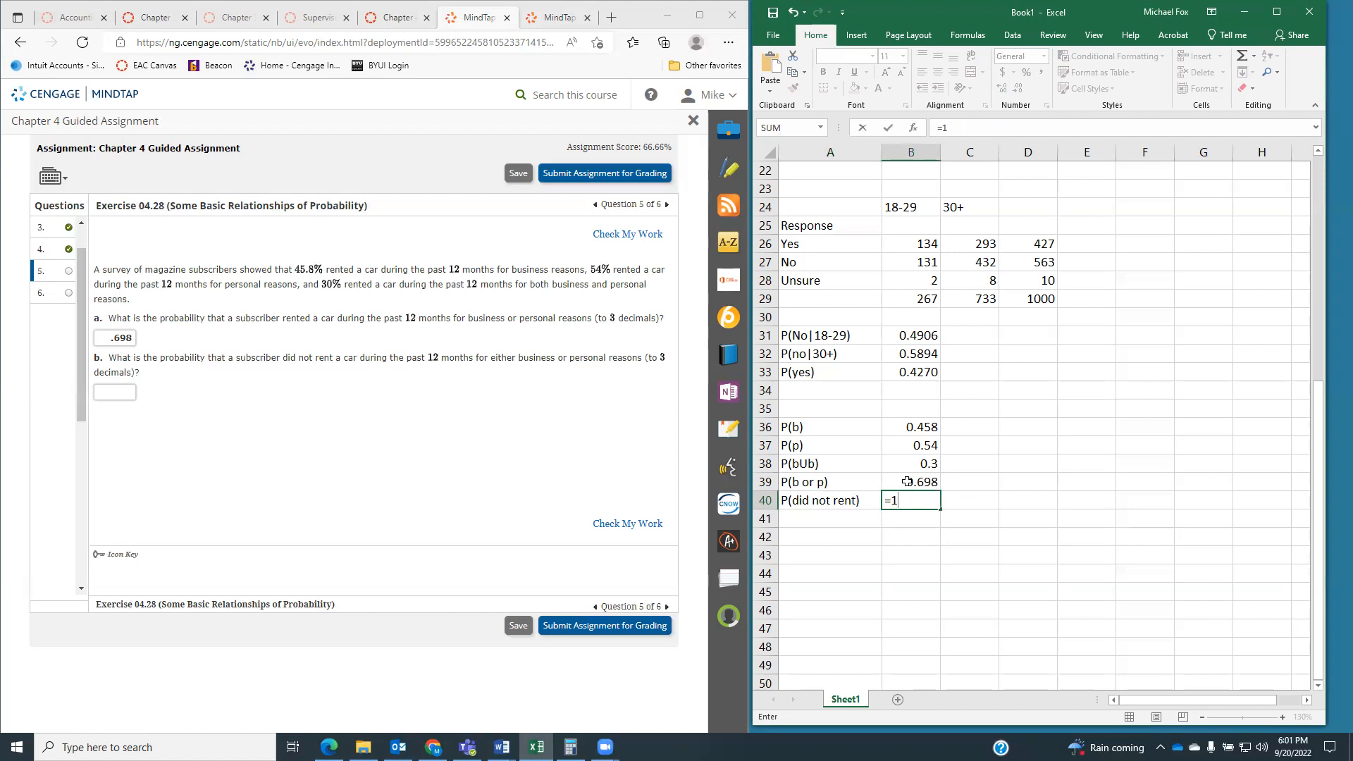
text(-)
click(907, 482)
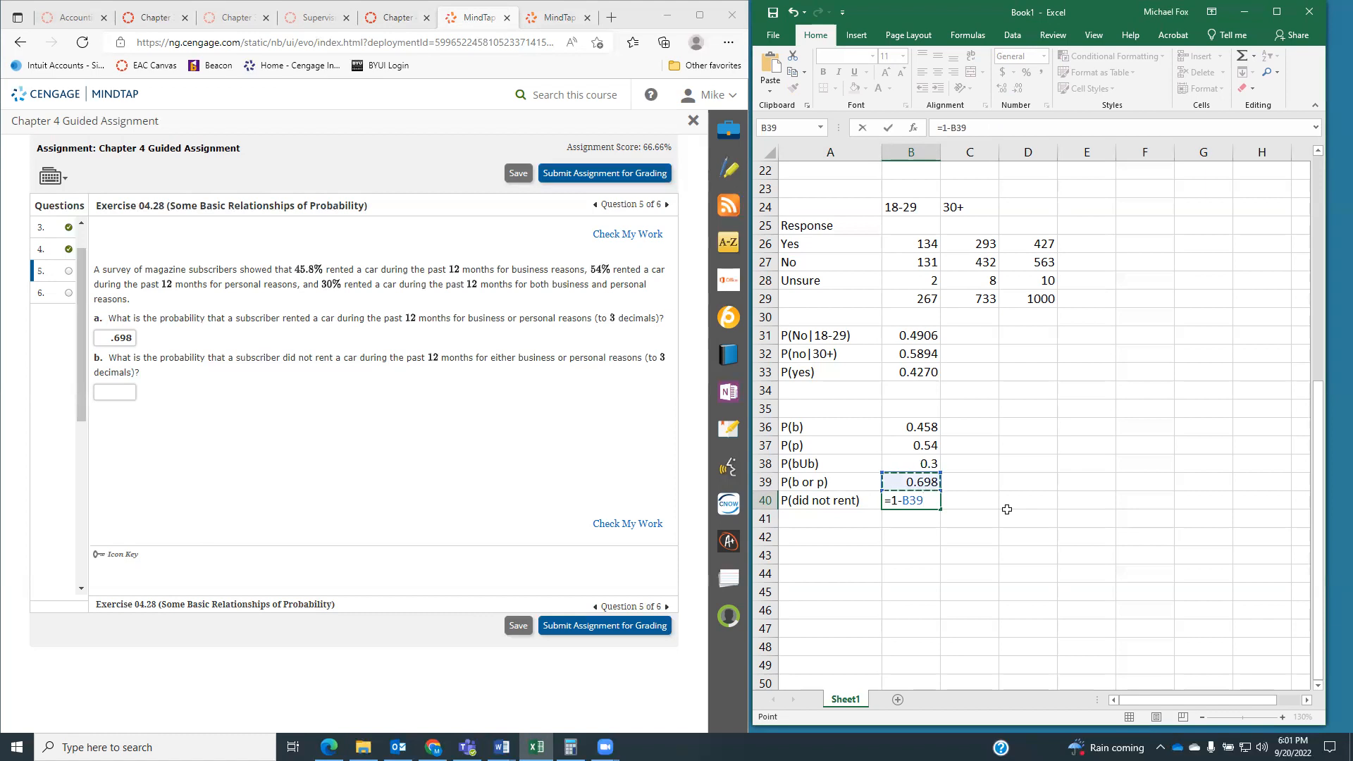
key(Return)
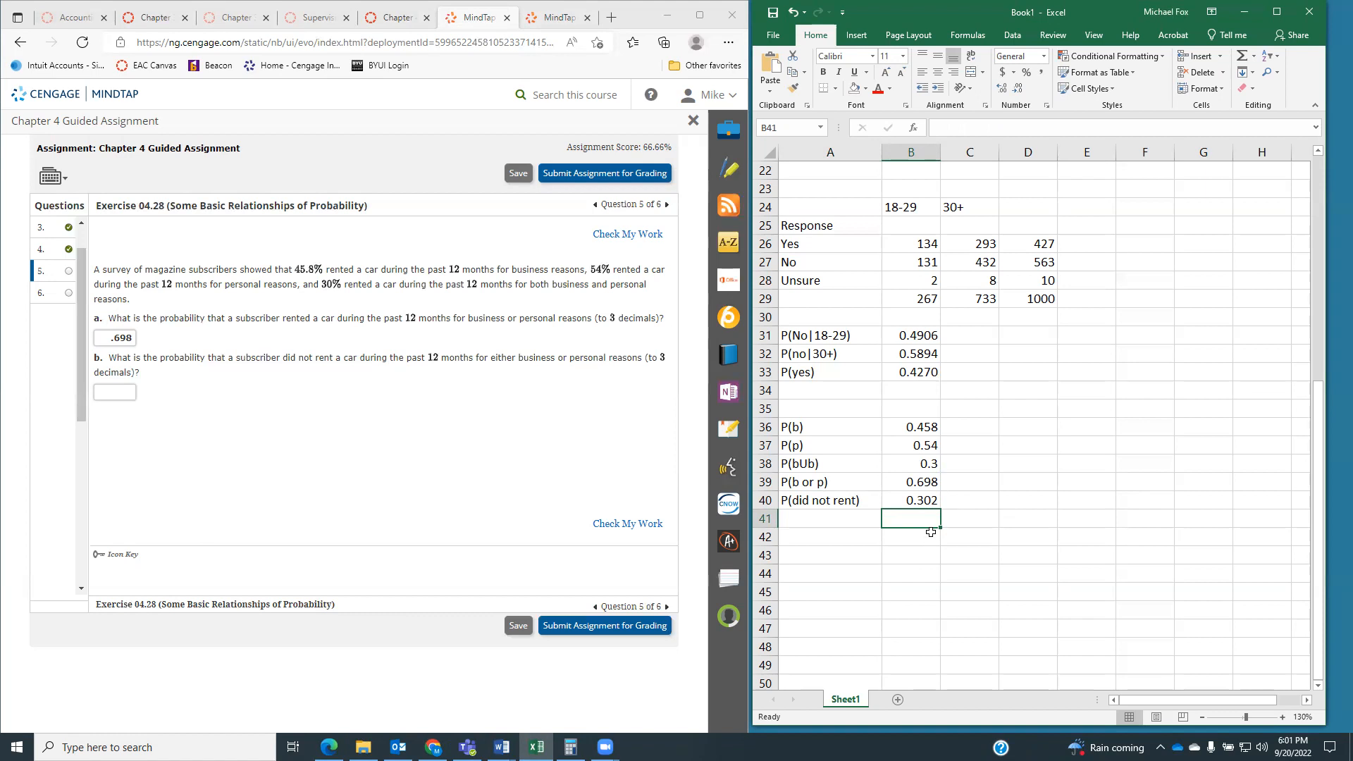
- Answer part b of question 5 in MindTap with .302 and have the work checked
click(135, 393)
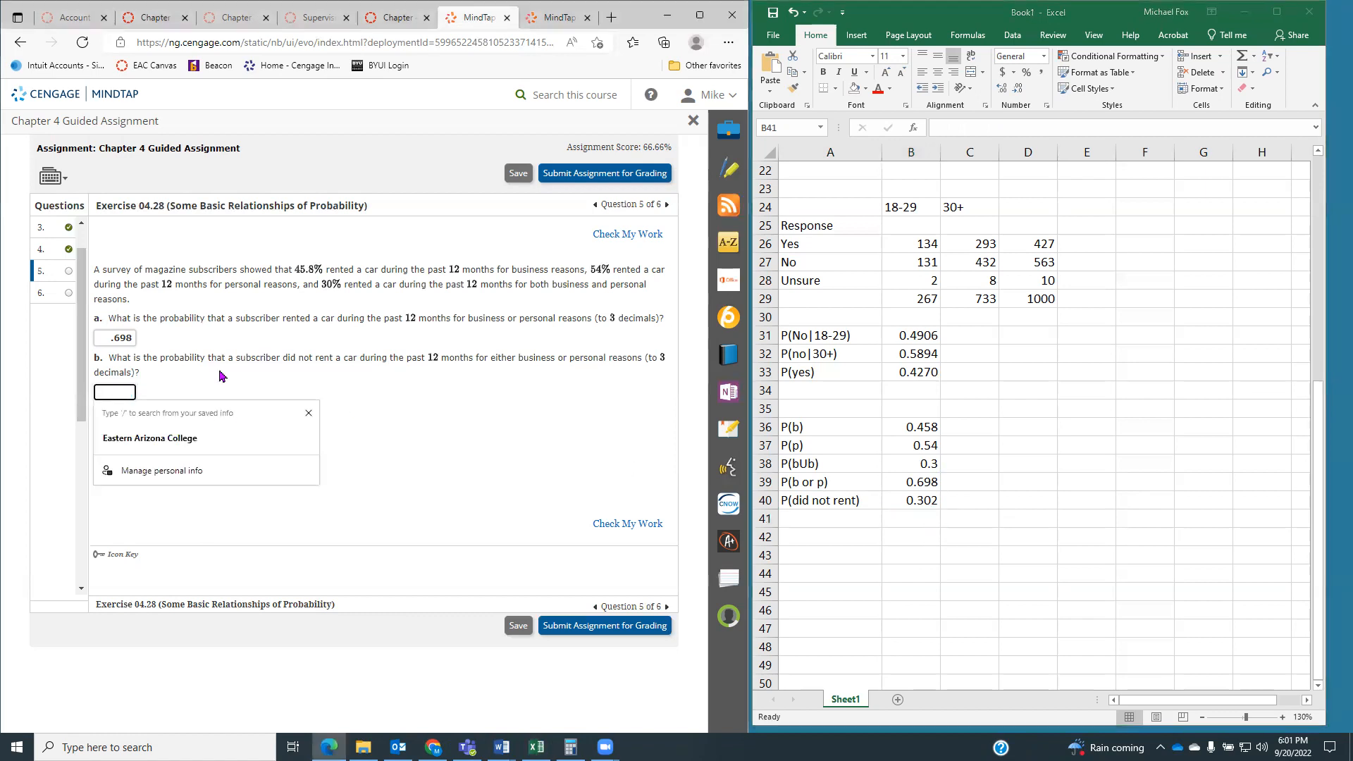
text(.302)
click(299, 419)
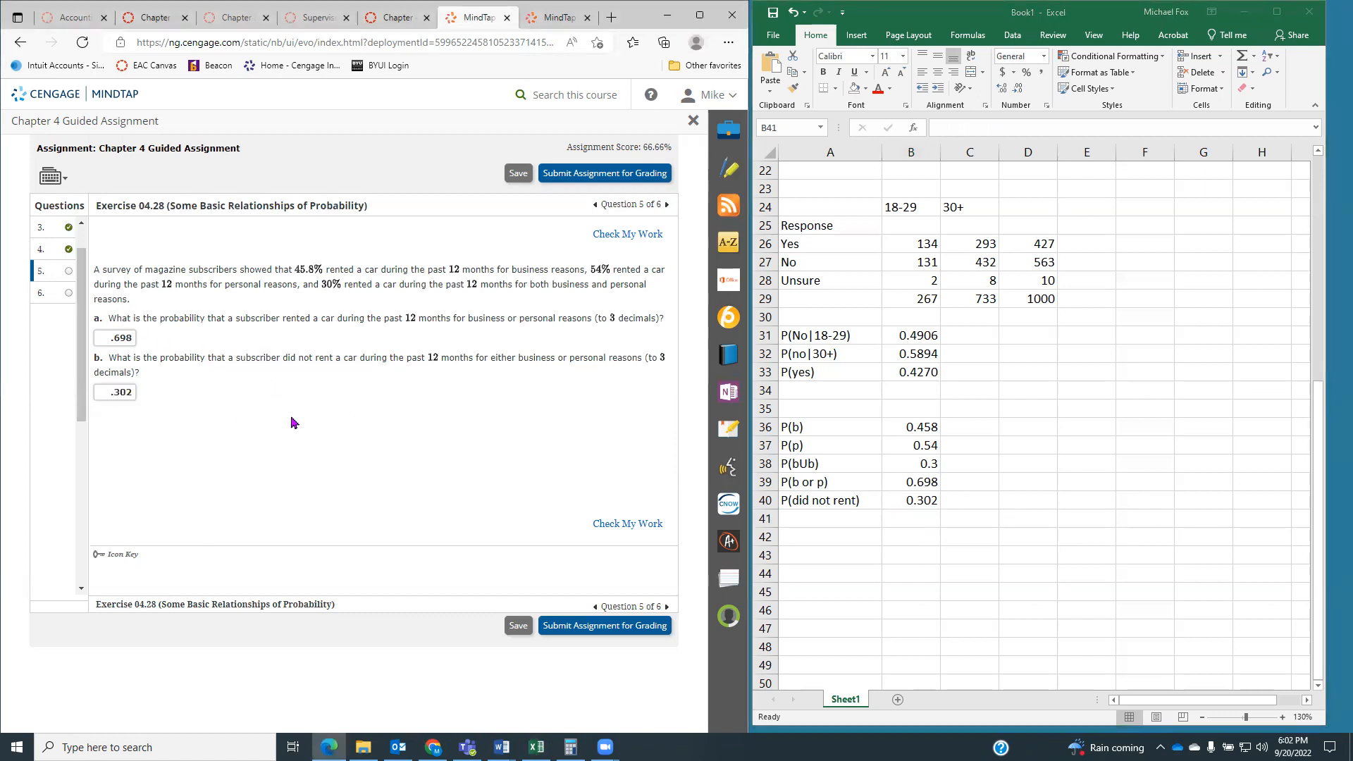
click(627, 524)
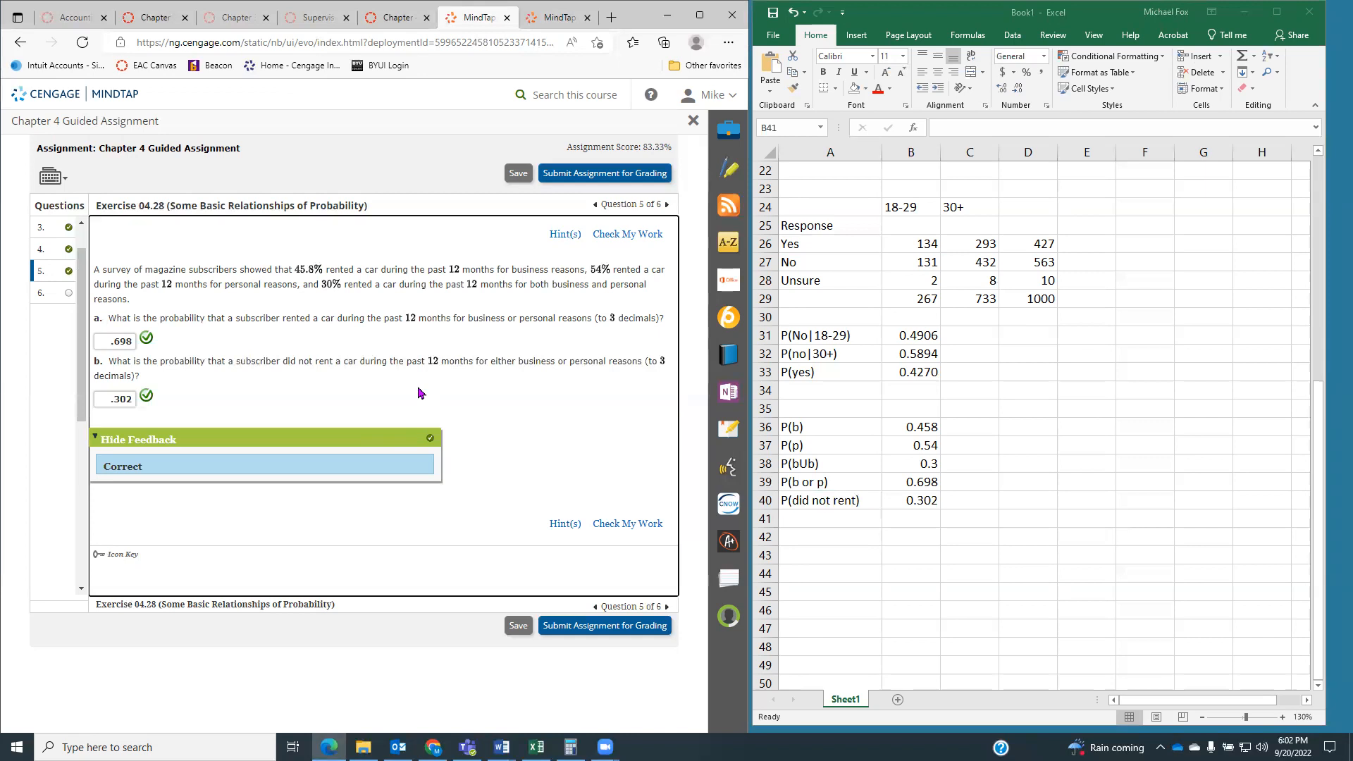
- Open question 6 of the assignment, and review the conditional probability formula in section 4.4 of the eTextbook
click(46, 294)
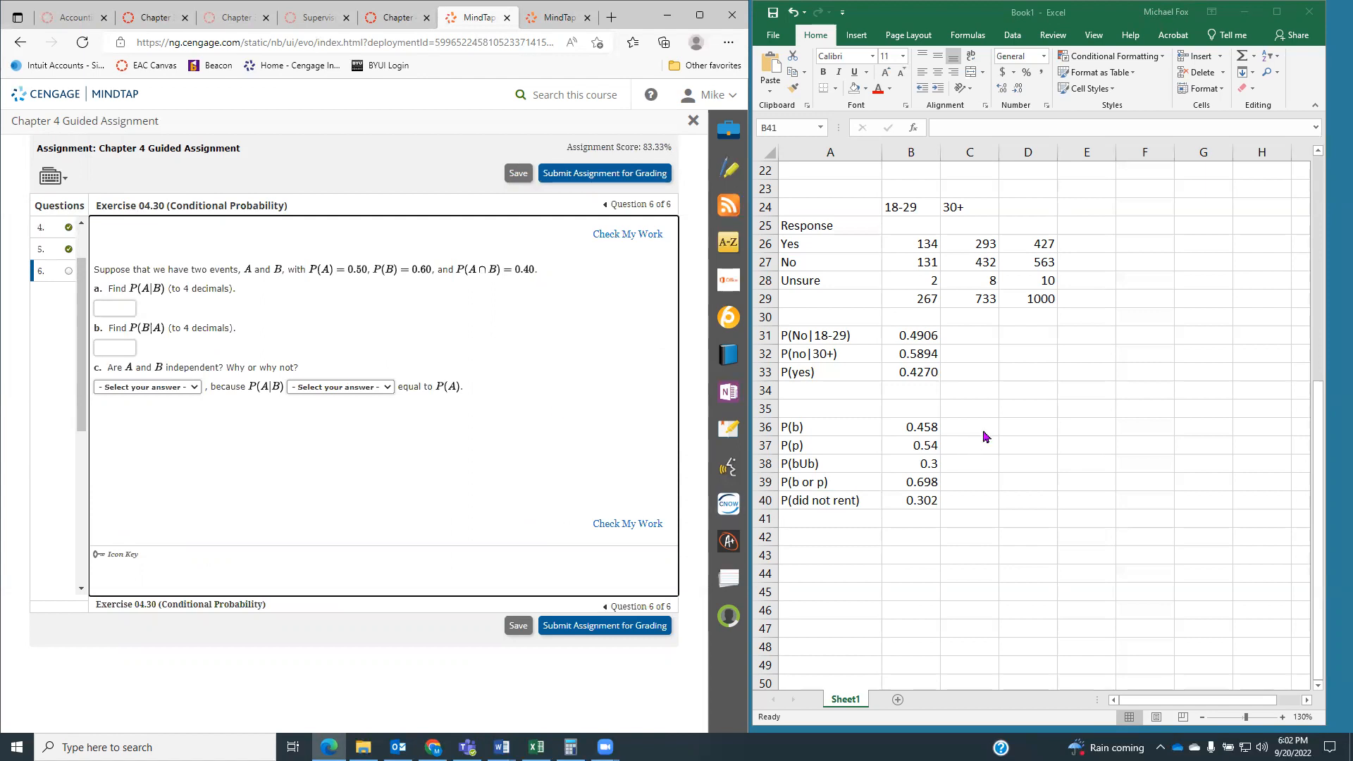
scroll(985, 437, down, 4)
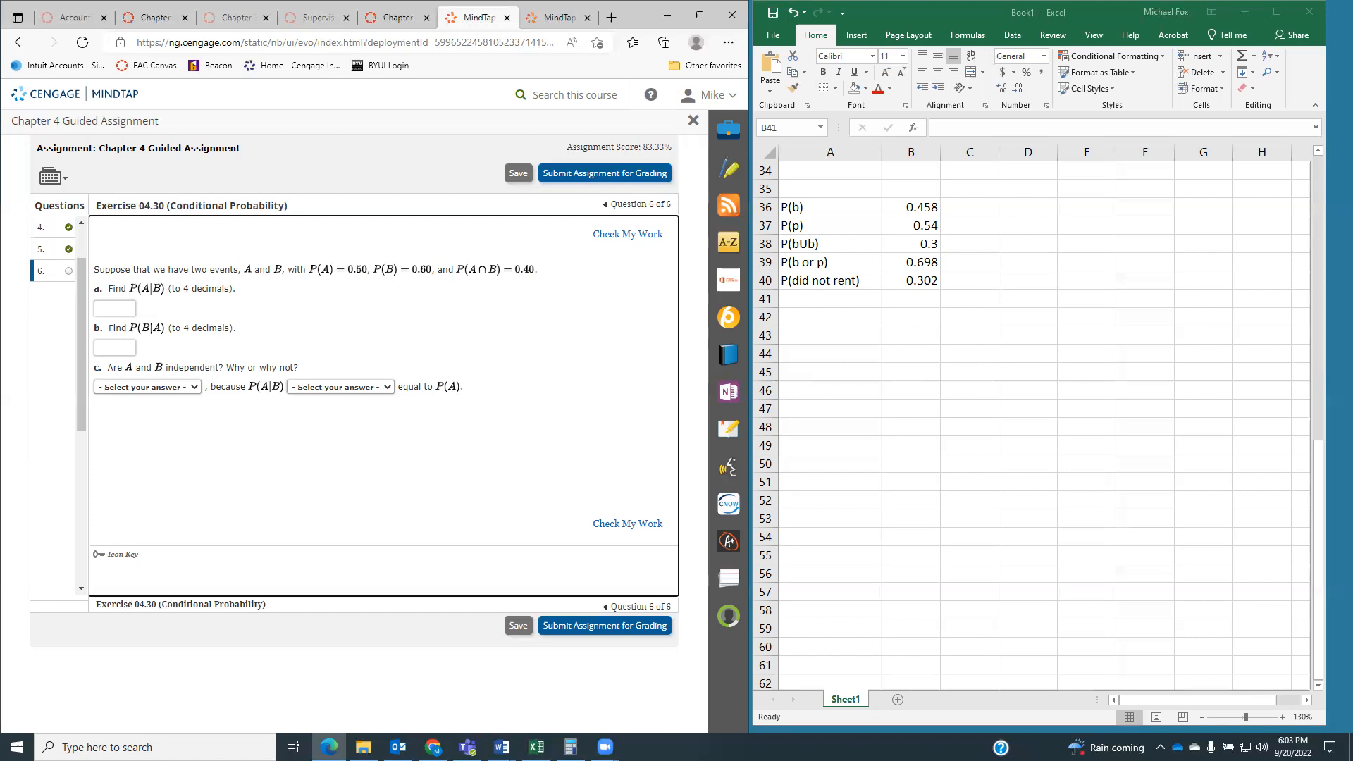
key(alt+Tab)
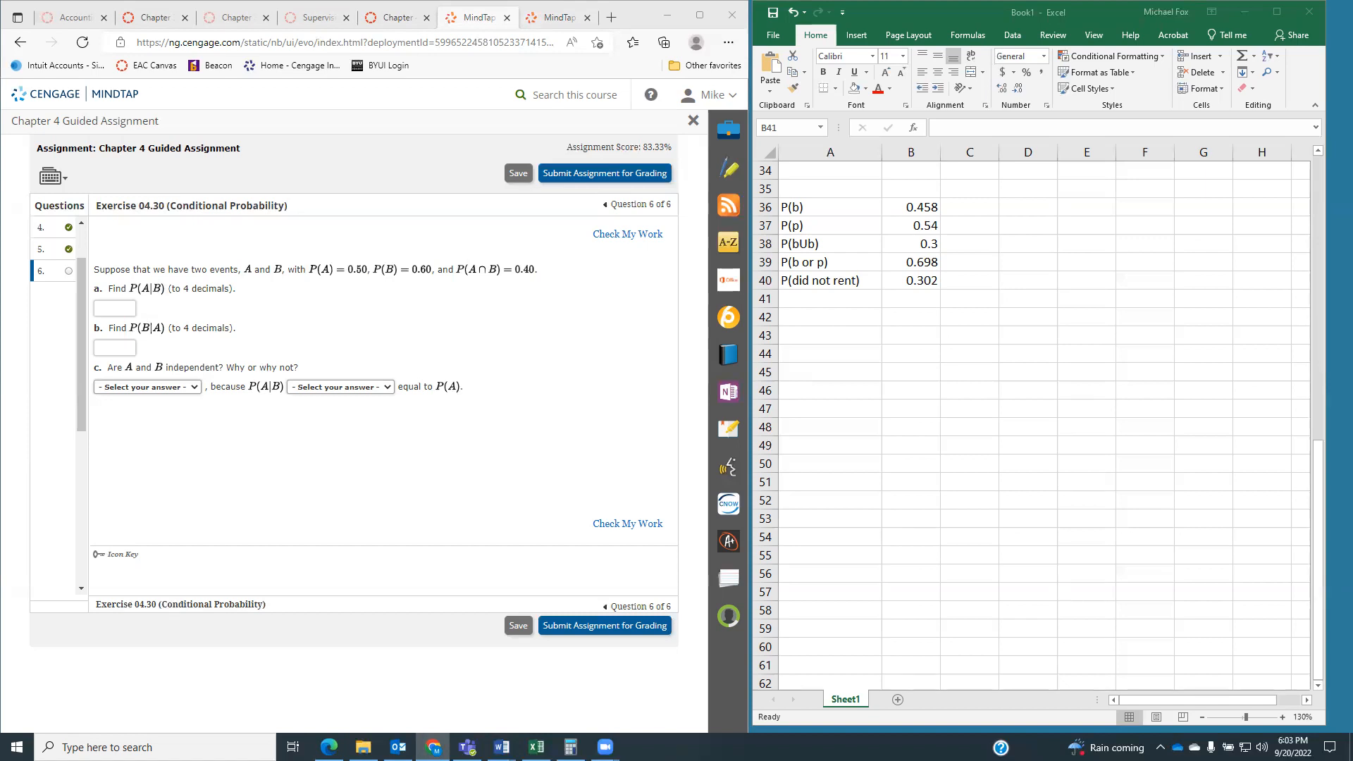
drag(1352, 90, 1047, 91)
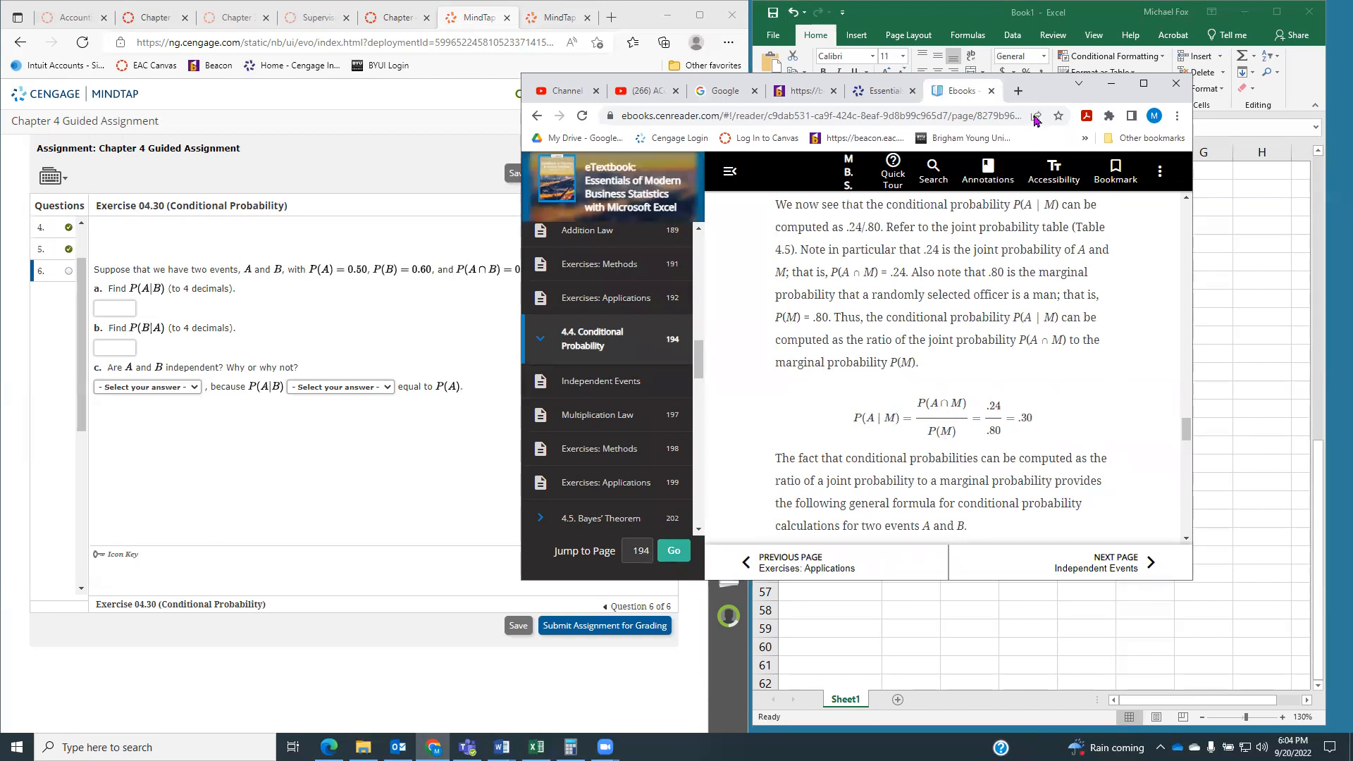
click(1112, 83)
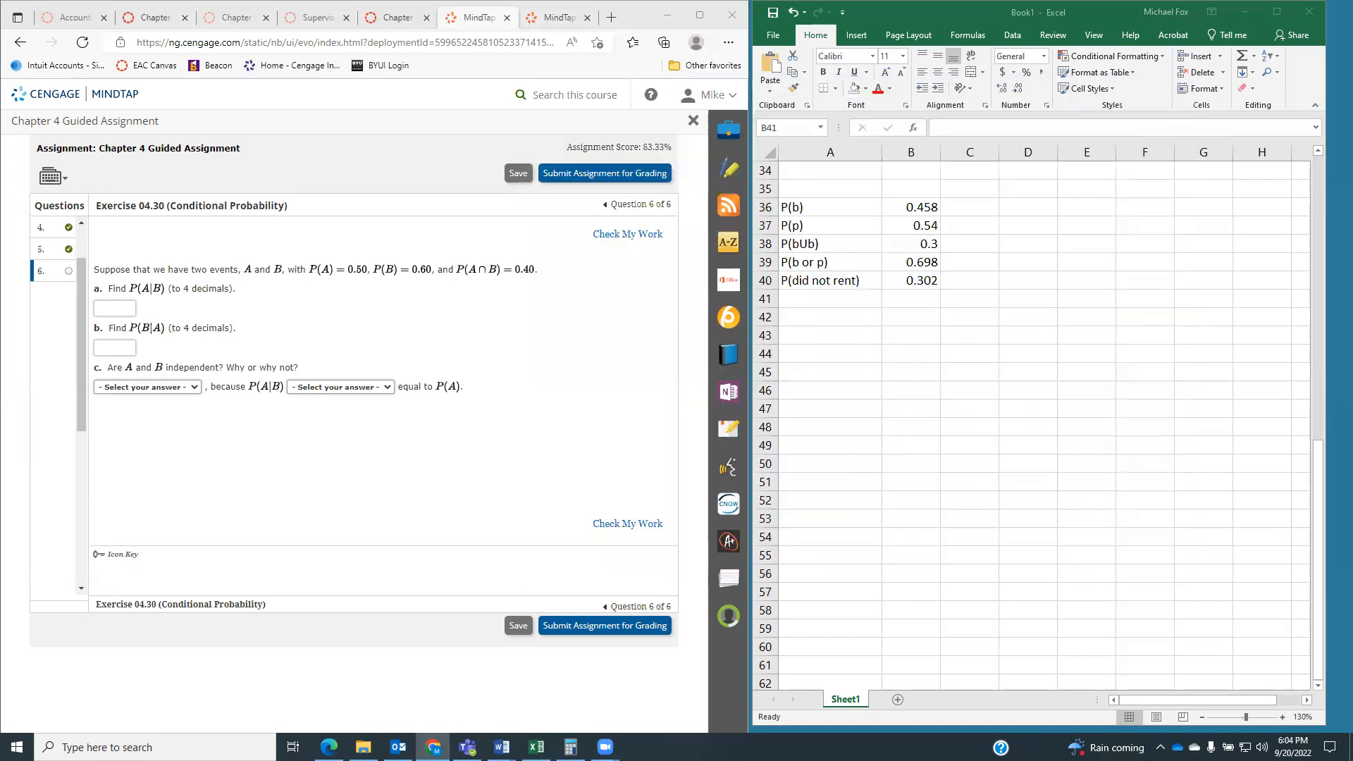
- Return to the Excel sheet and enter the label P(A) in A43 with the value .5 in B43
scroll(945, 339, down, 2)
click(803, 227)
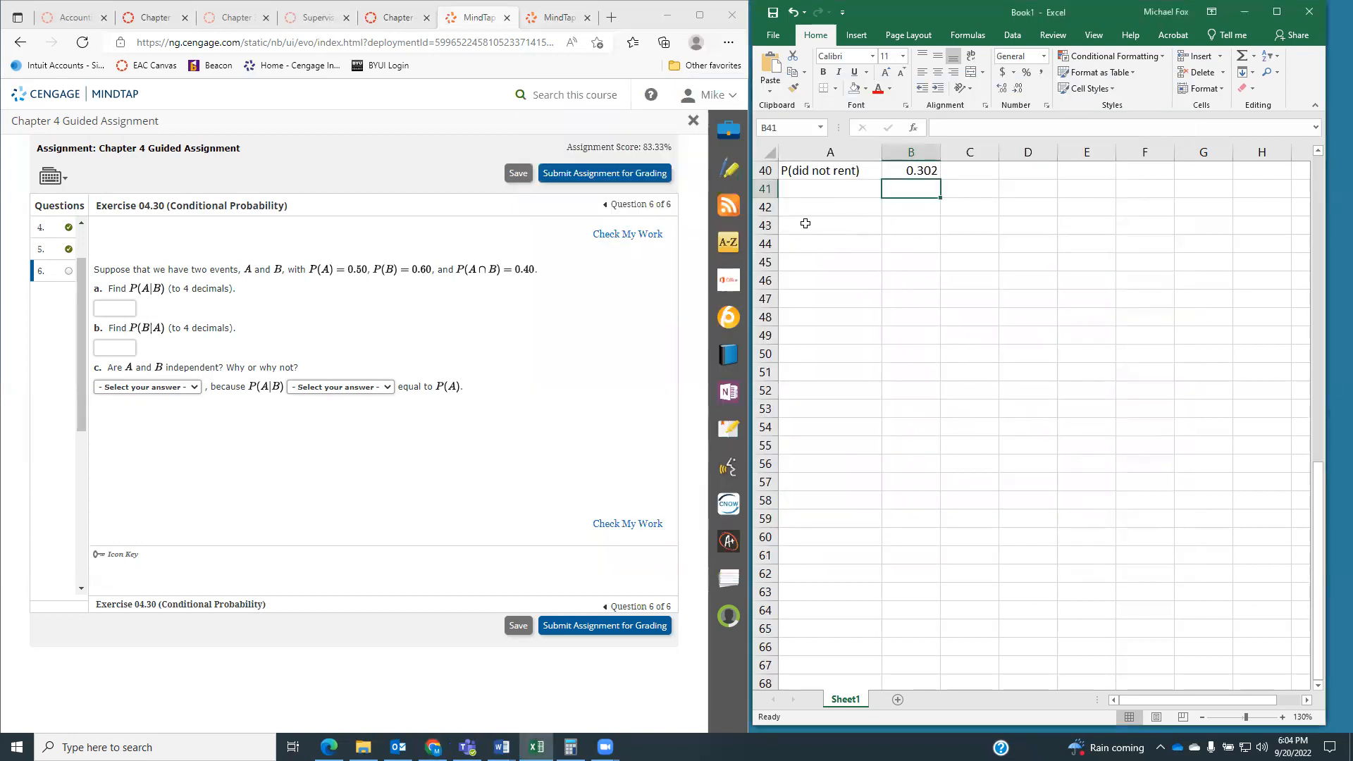
click(801, 227)
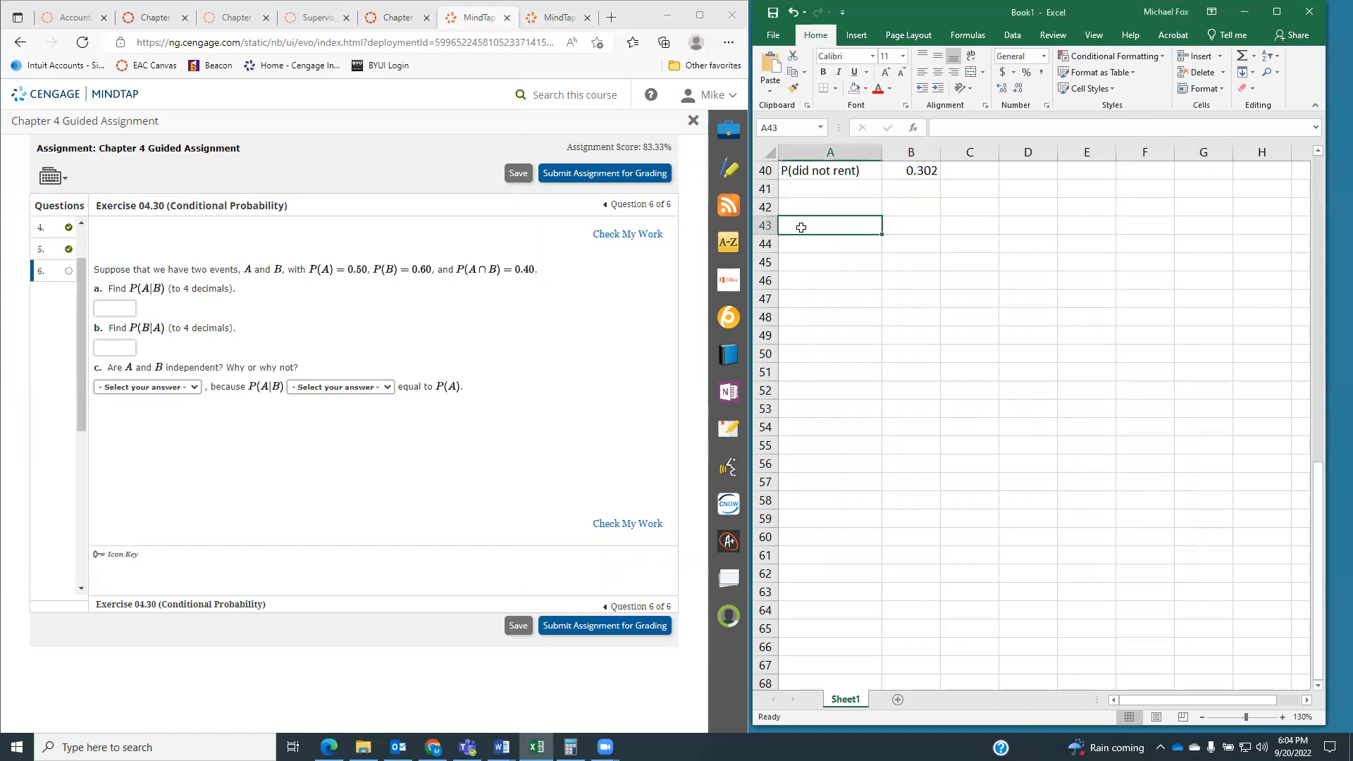
text(P()
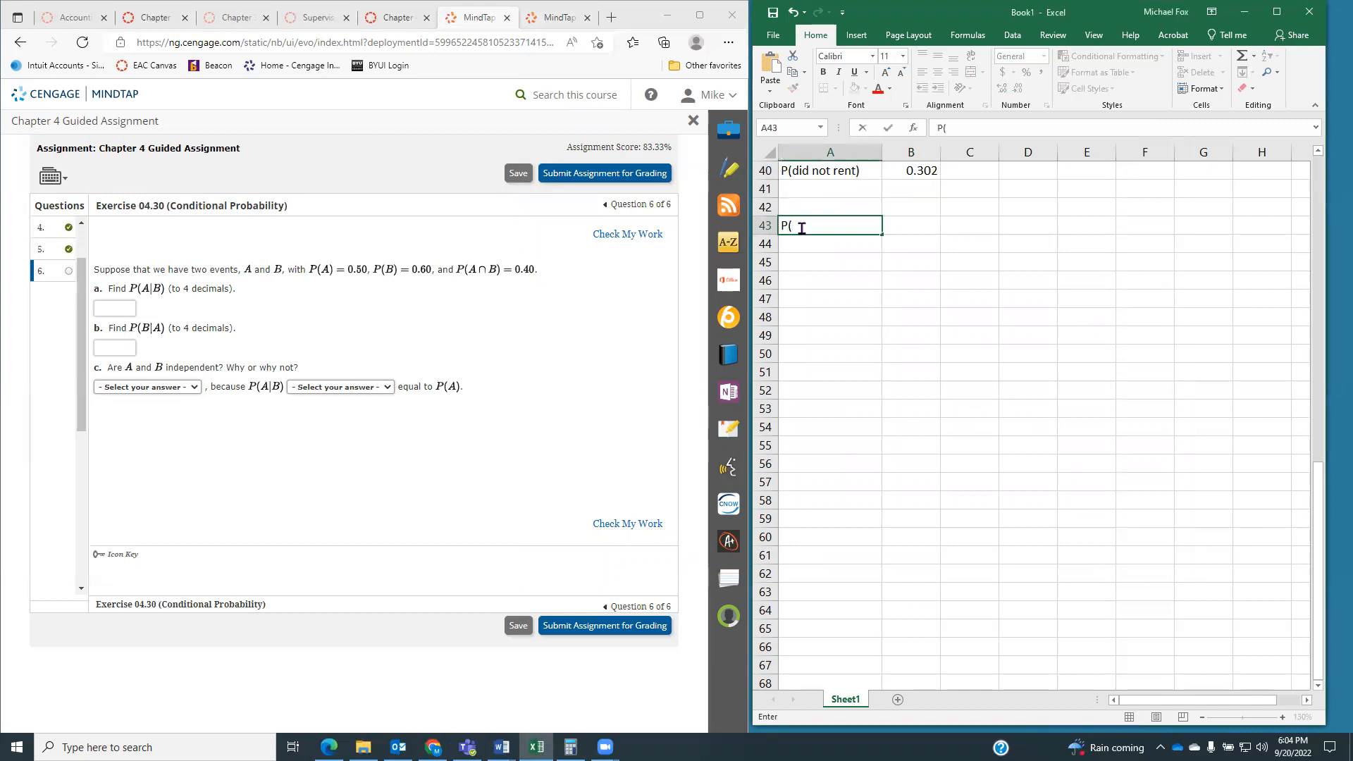
text(A)
key(Tab)
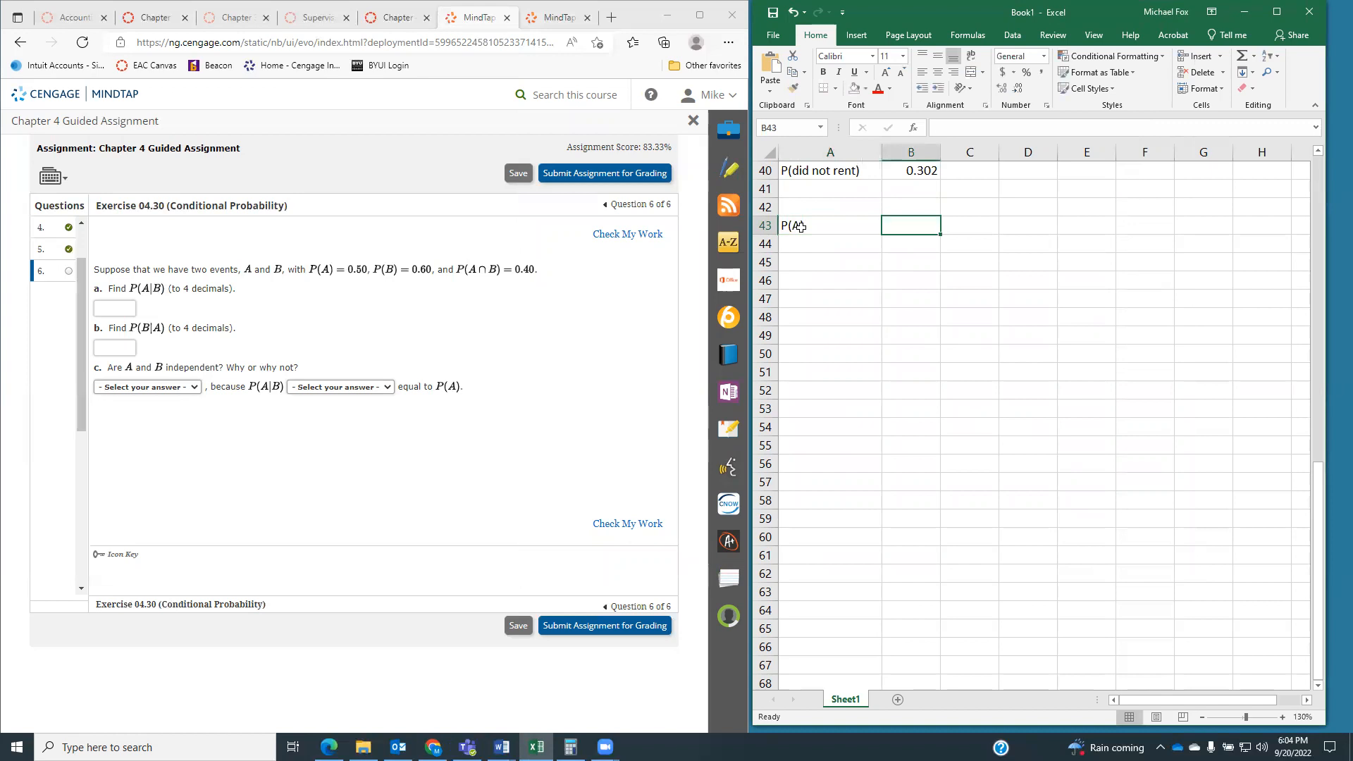
text(.5)
key(Return)
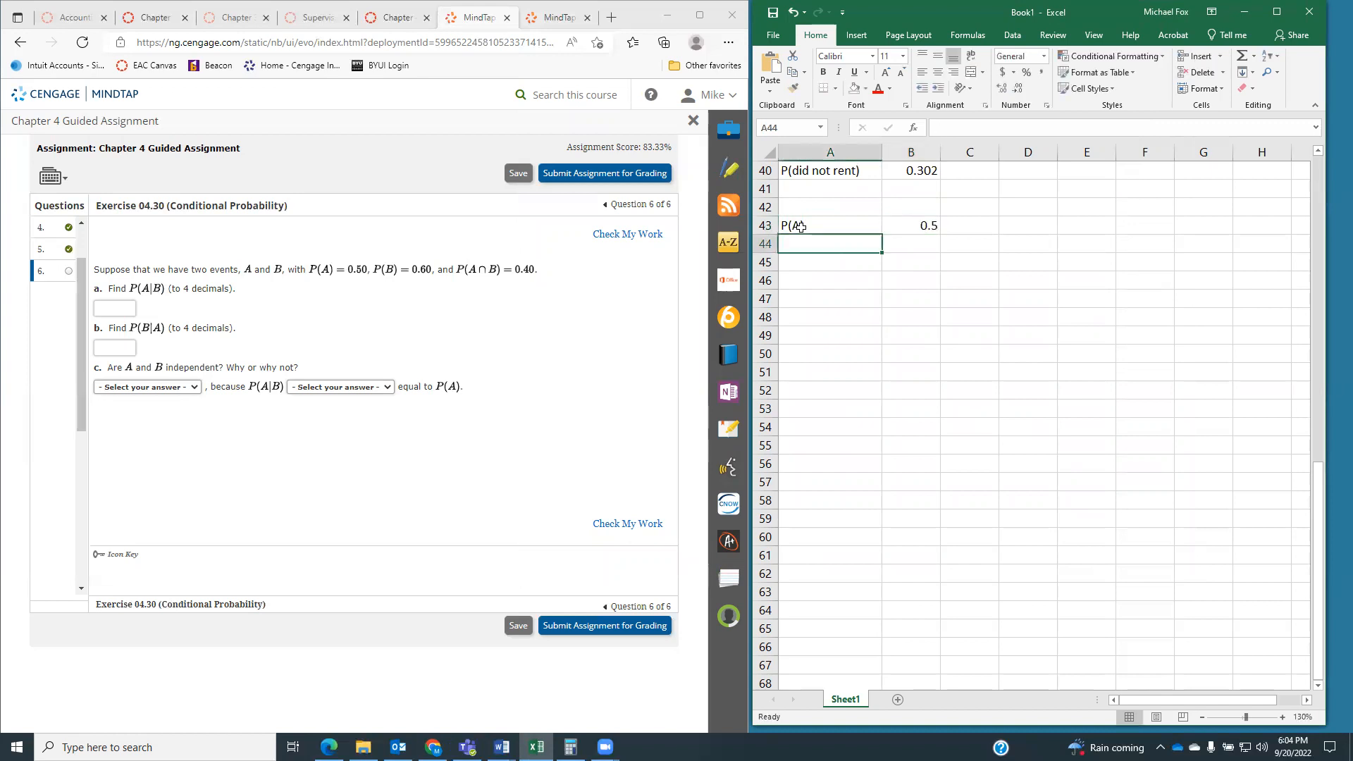
- Enter the label P(B) in A44 with the value .6 in B44
text(P(A))
text((B))
key(Tab)
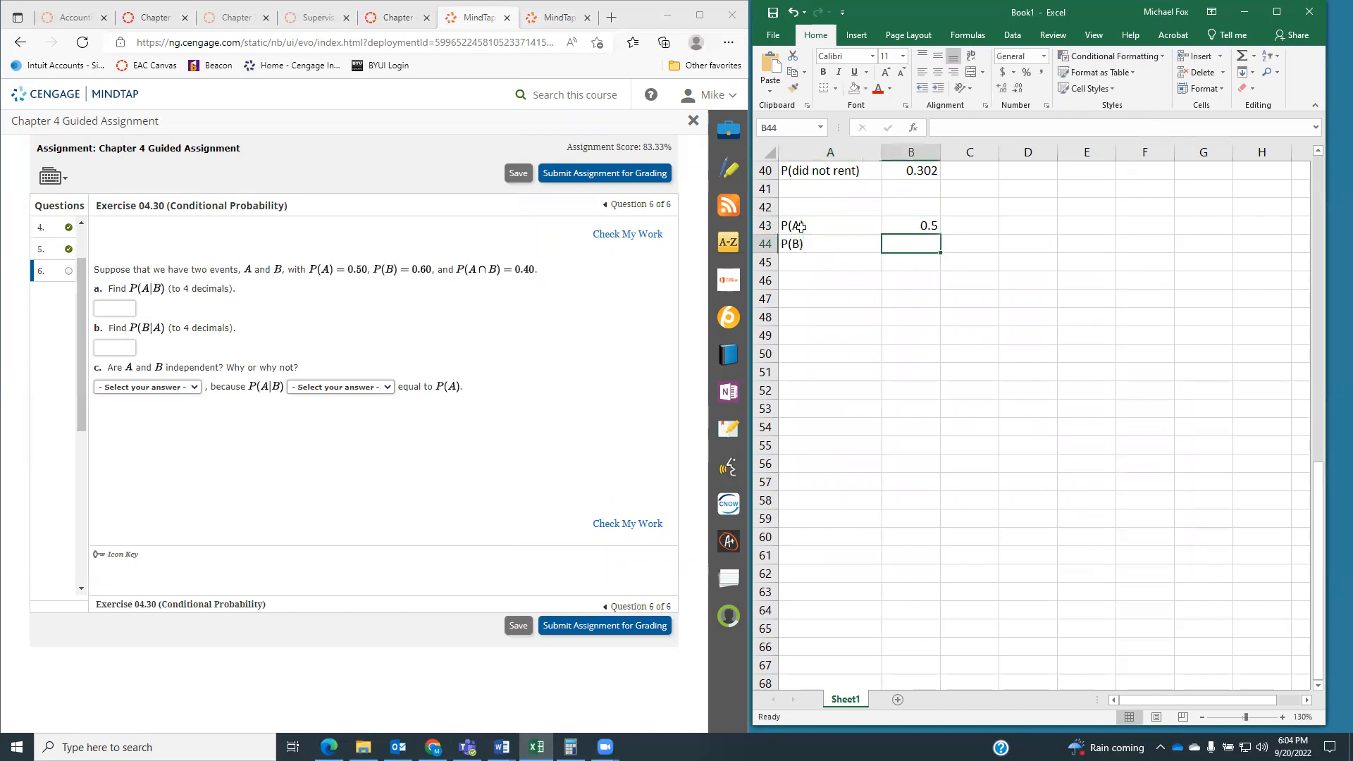
text(.6)
key(Return)
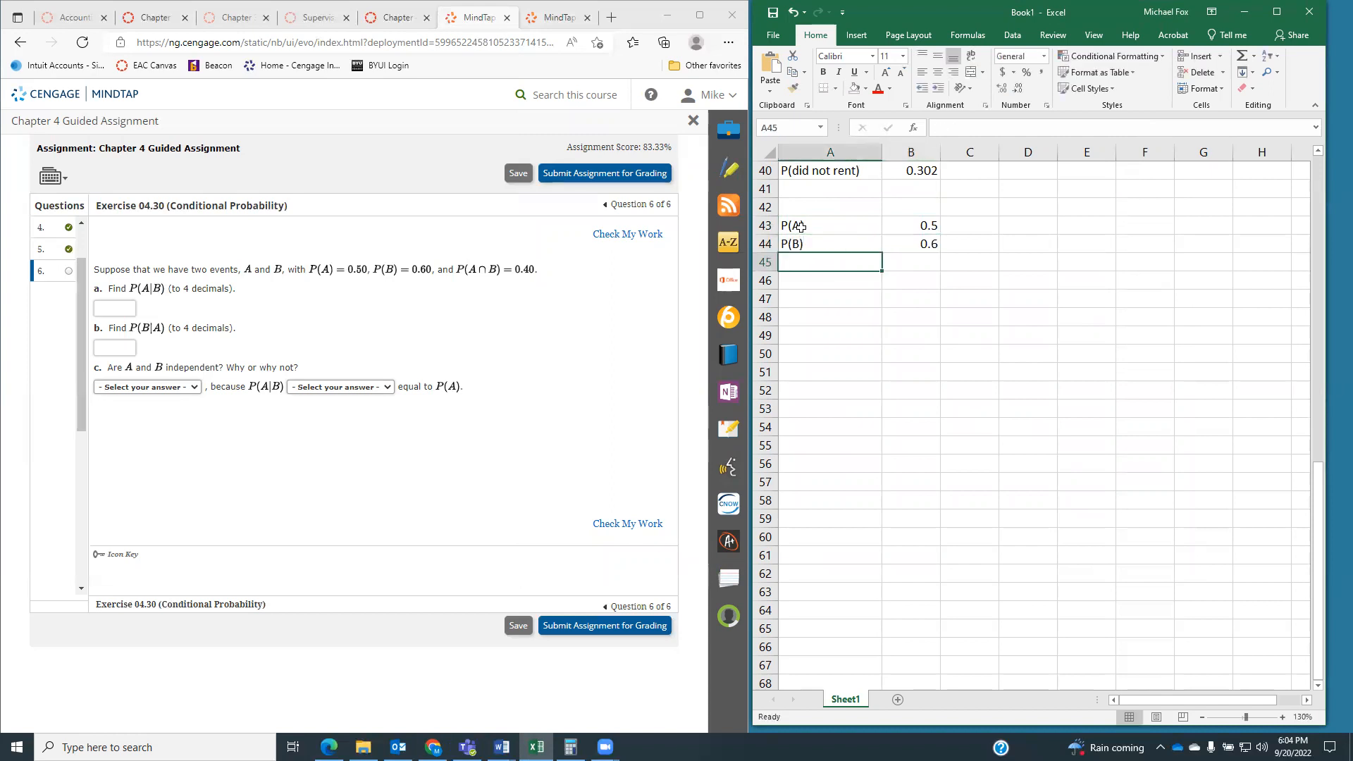
- Enter the label P(AIntB) in A45 with the value 0.4 in B45
text(P()
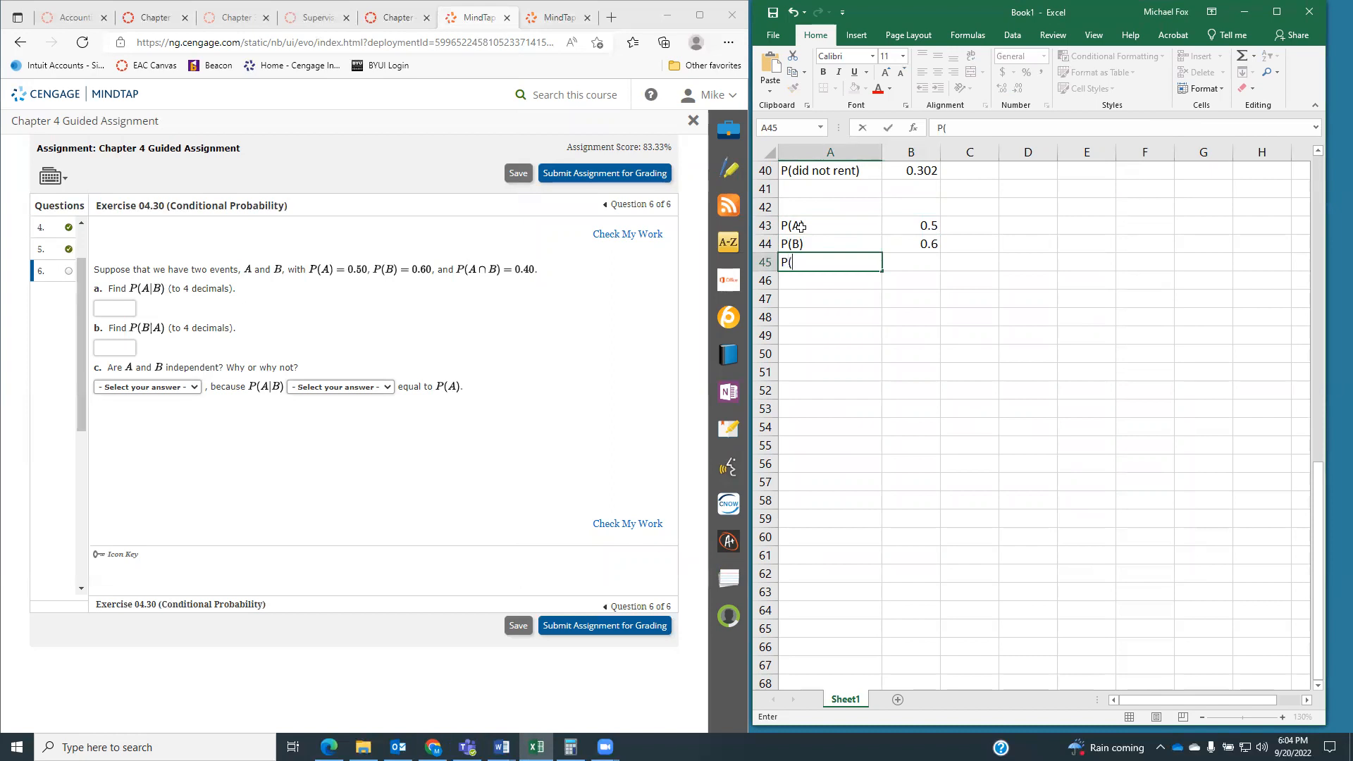
text(Int)
key(BackSpace)
key(BackSpace)
key(BackSpace)
text(A))
key(BackSpace)
text(IntB))
key(Tab)
text(0.4)
key(Return)
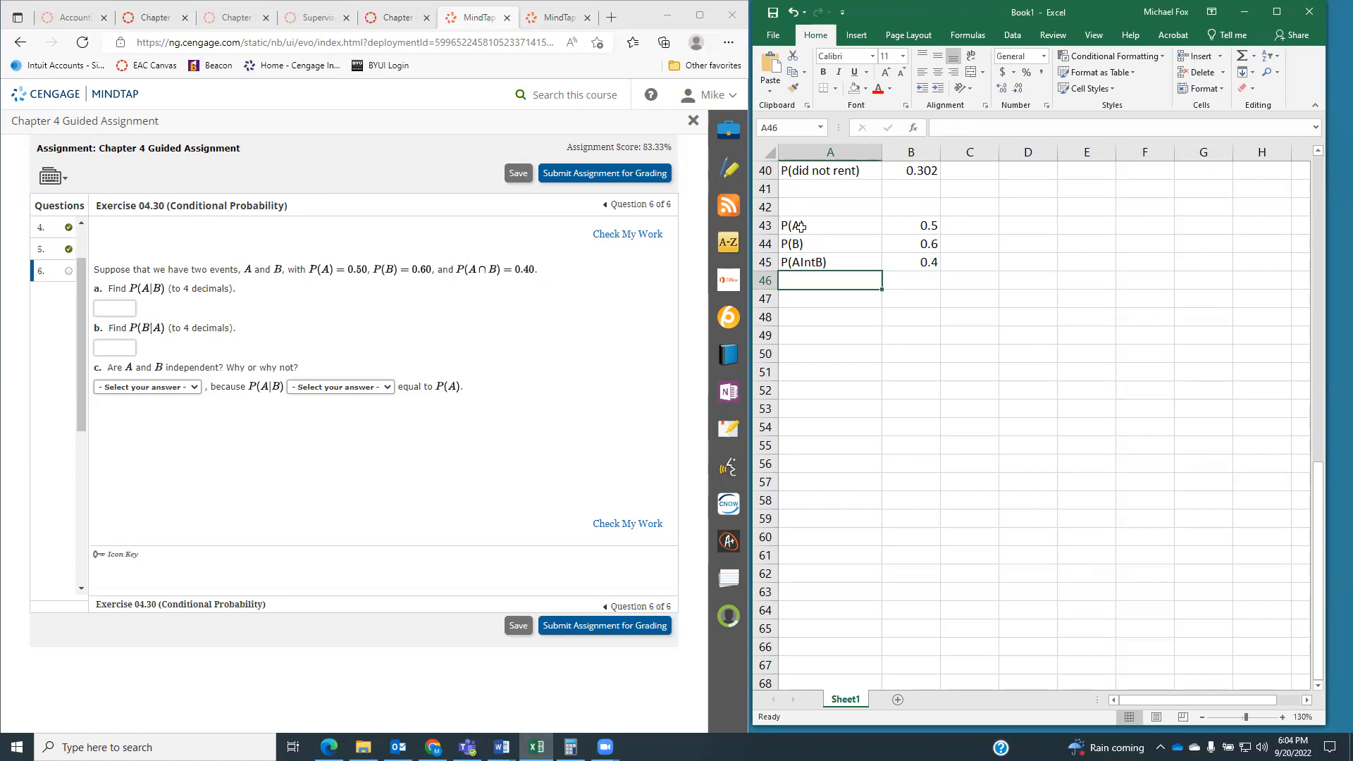
- Enter the label P(A|B) in A46 and calculate it in B46 with the formula =B45/B44
text(P(A)
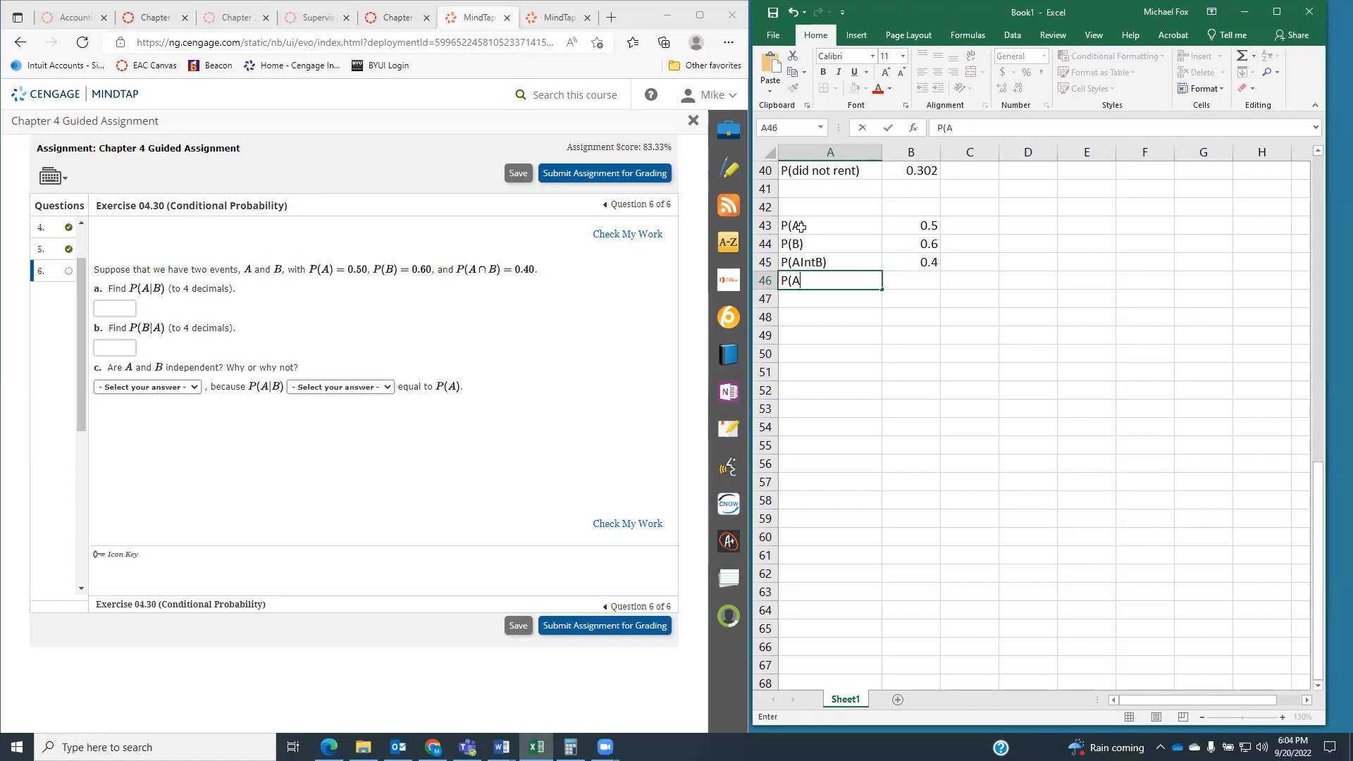
text(|B))
key(Tab)
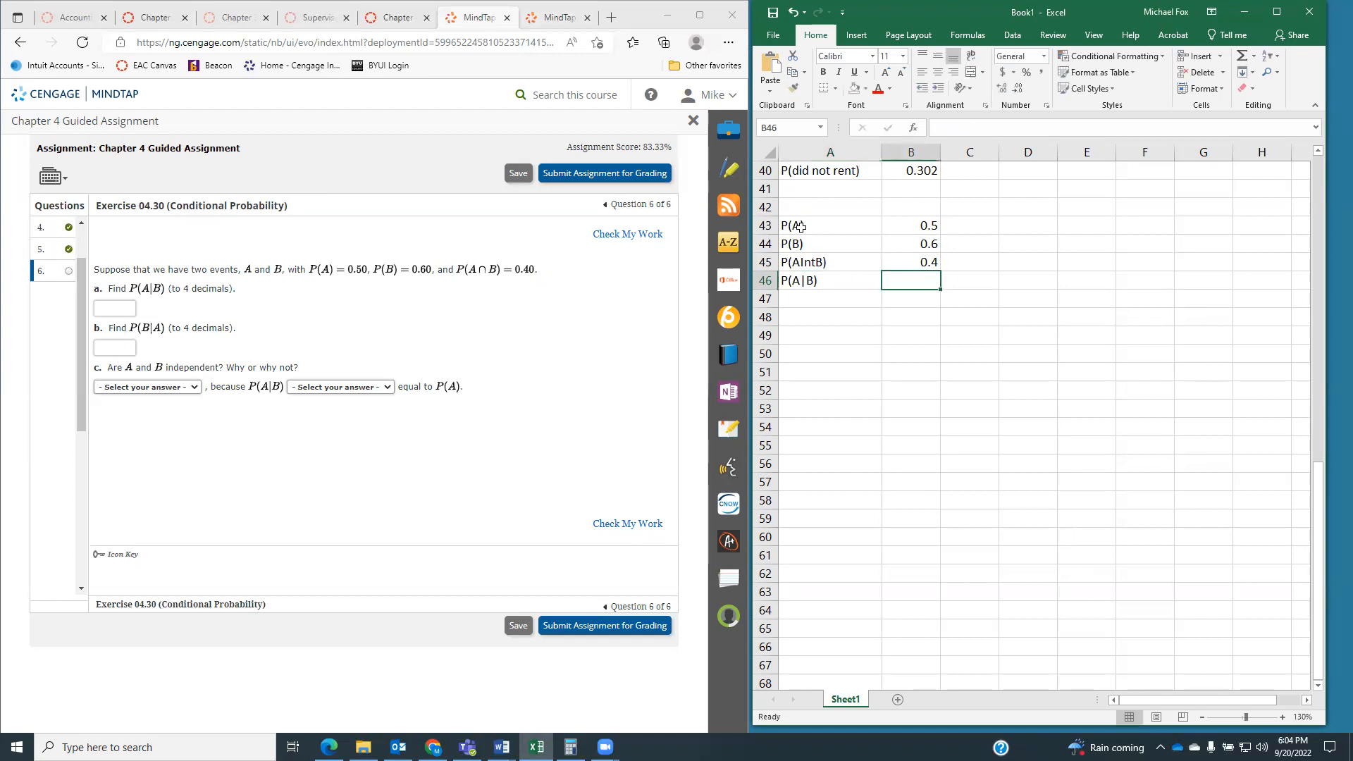
text(=)
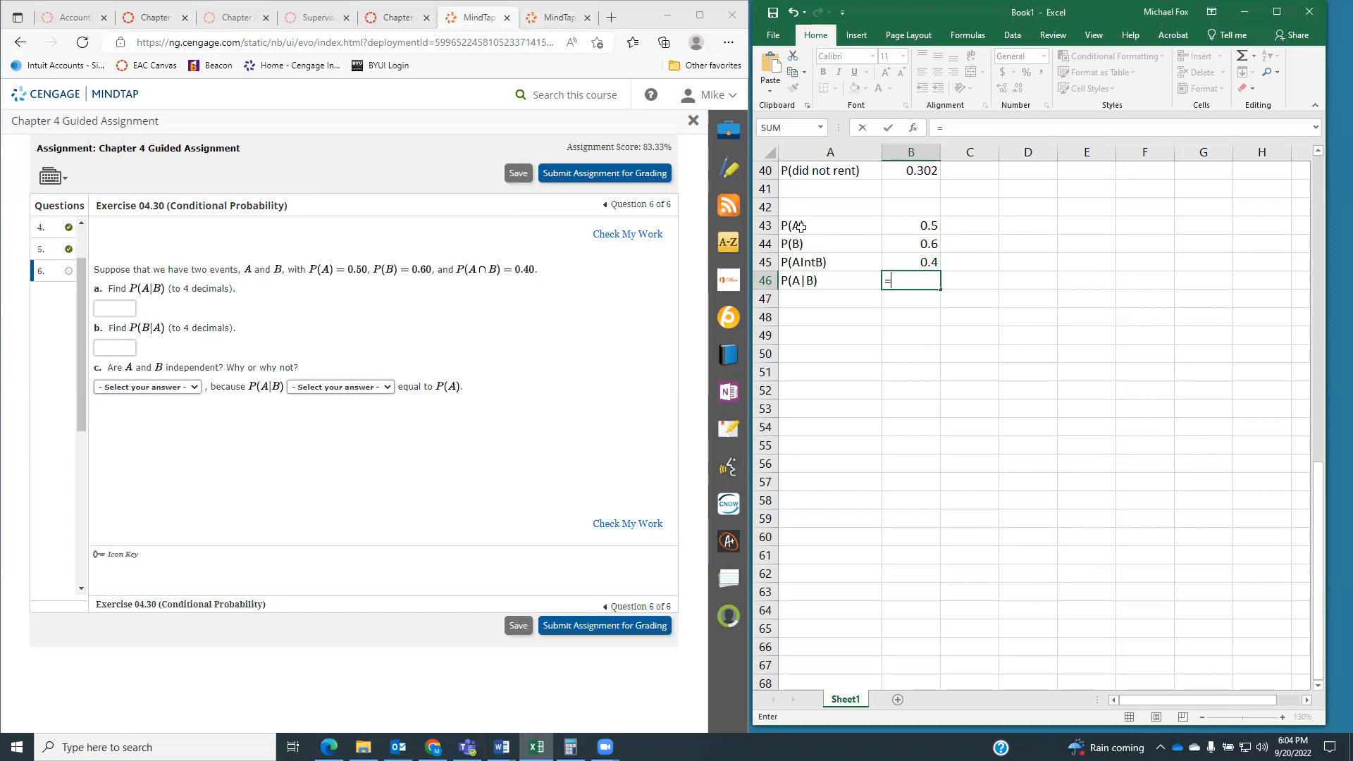
click(915, 261)
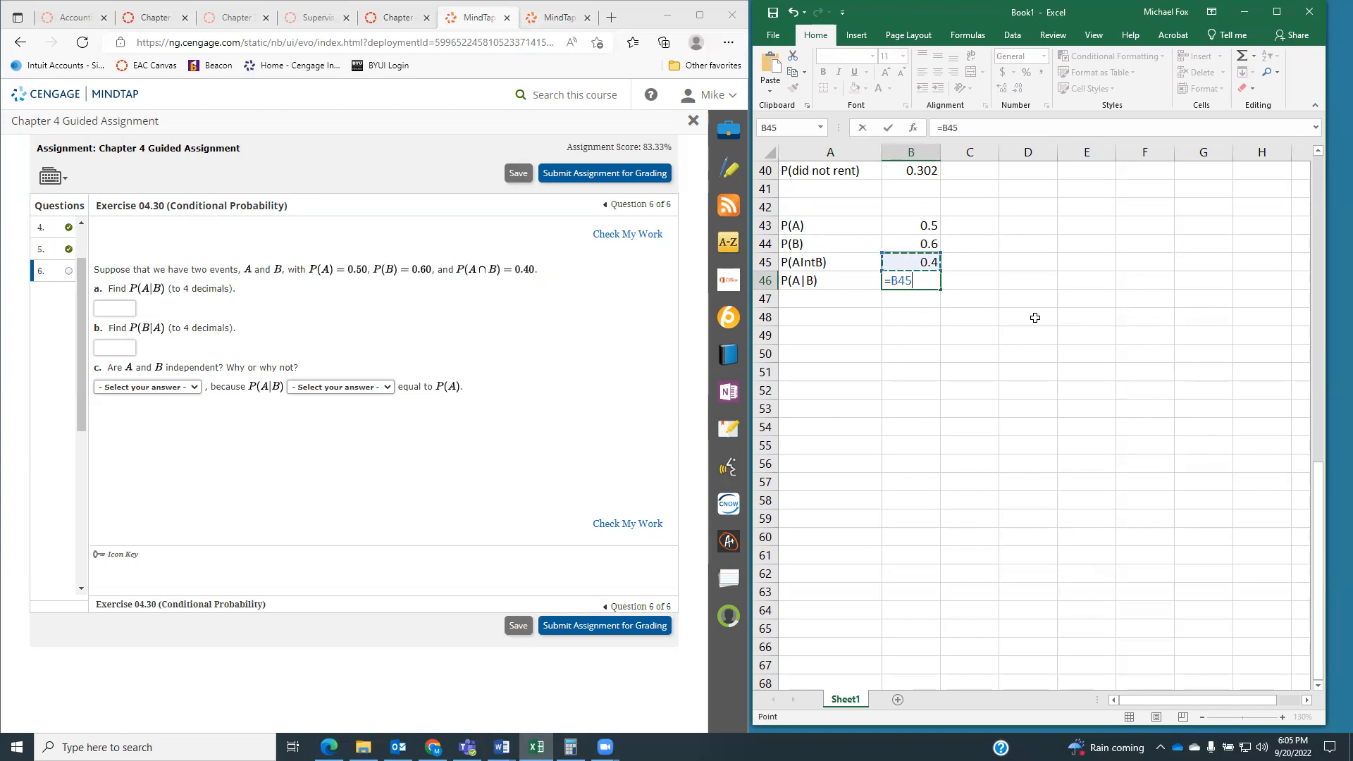
text(/)
click(899, 246)
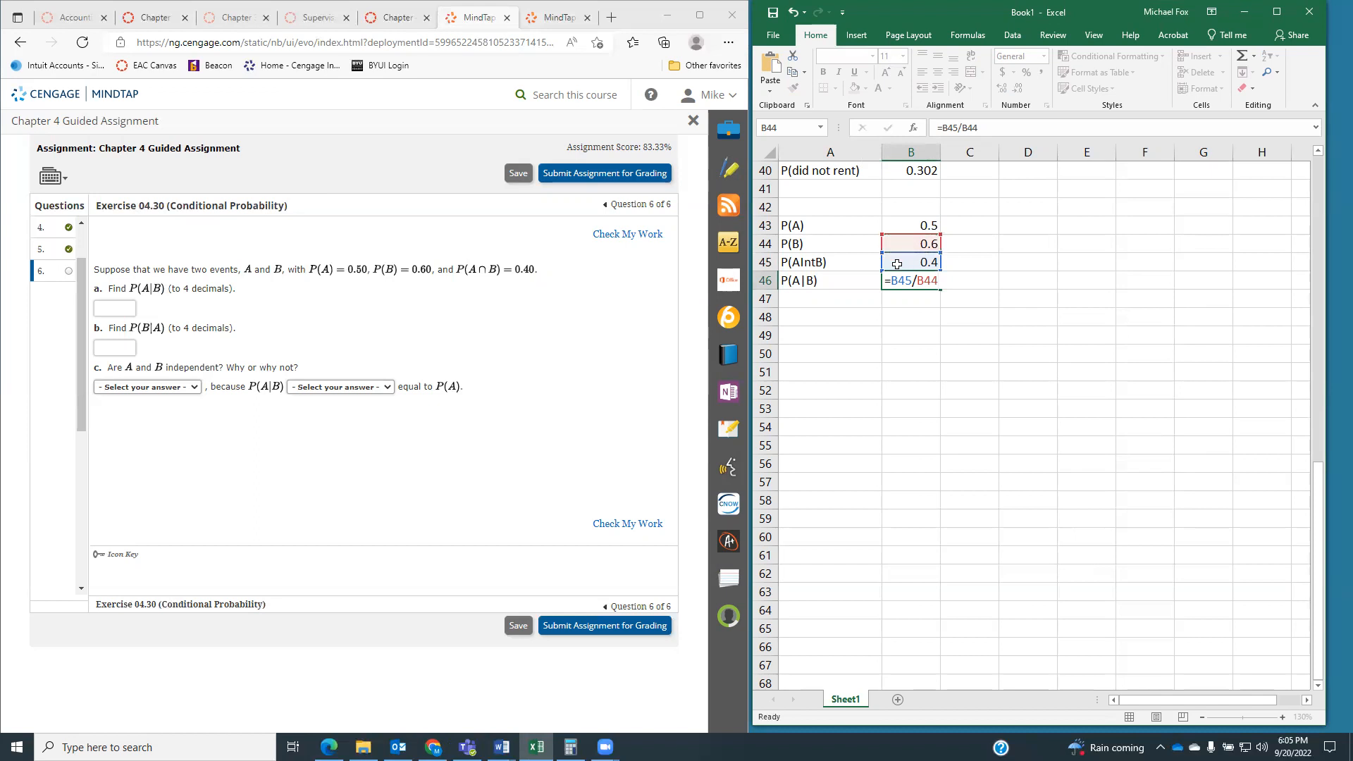
key(Return)
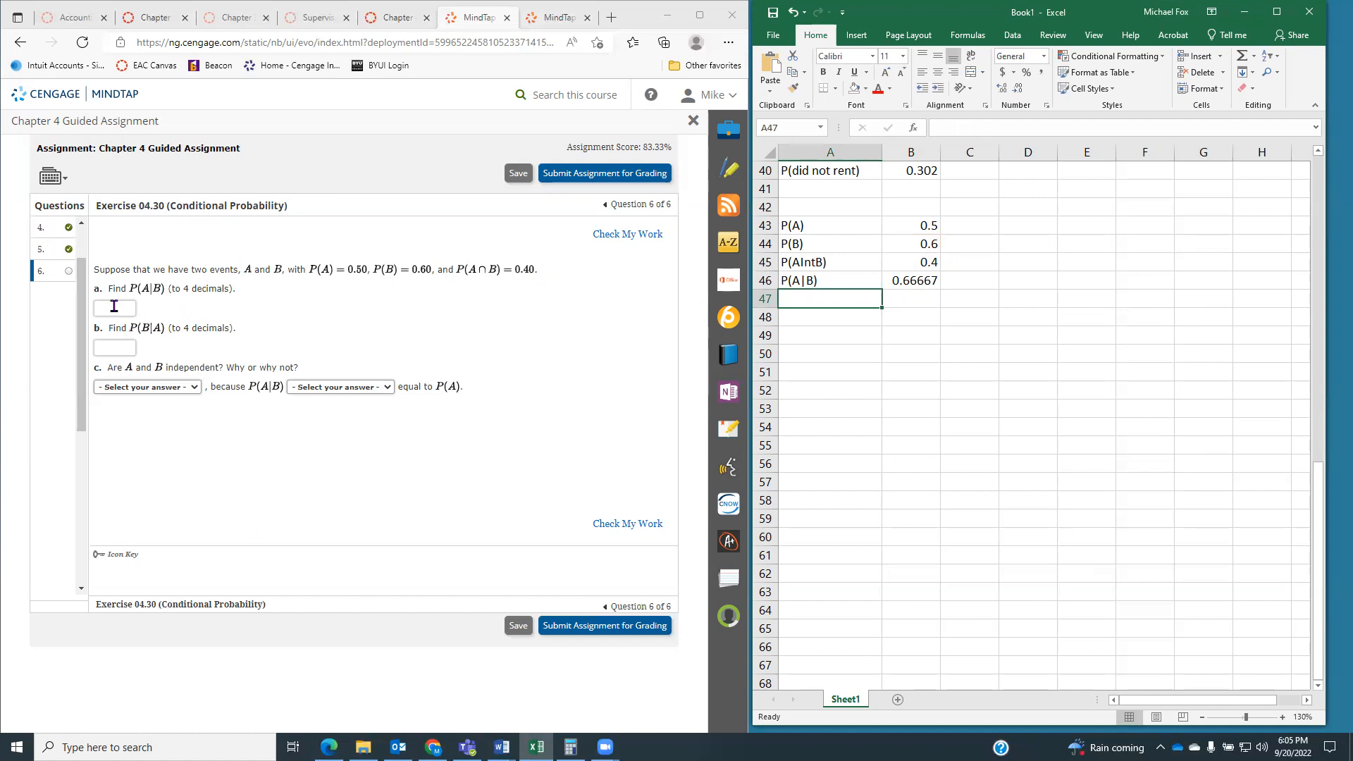
- Switch to the MindTap assignment and answer part a of question 6 with .6667
click(114, 306)
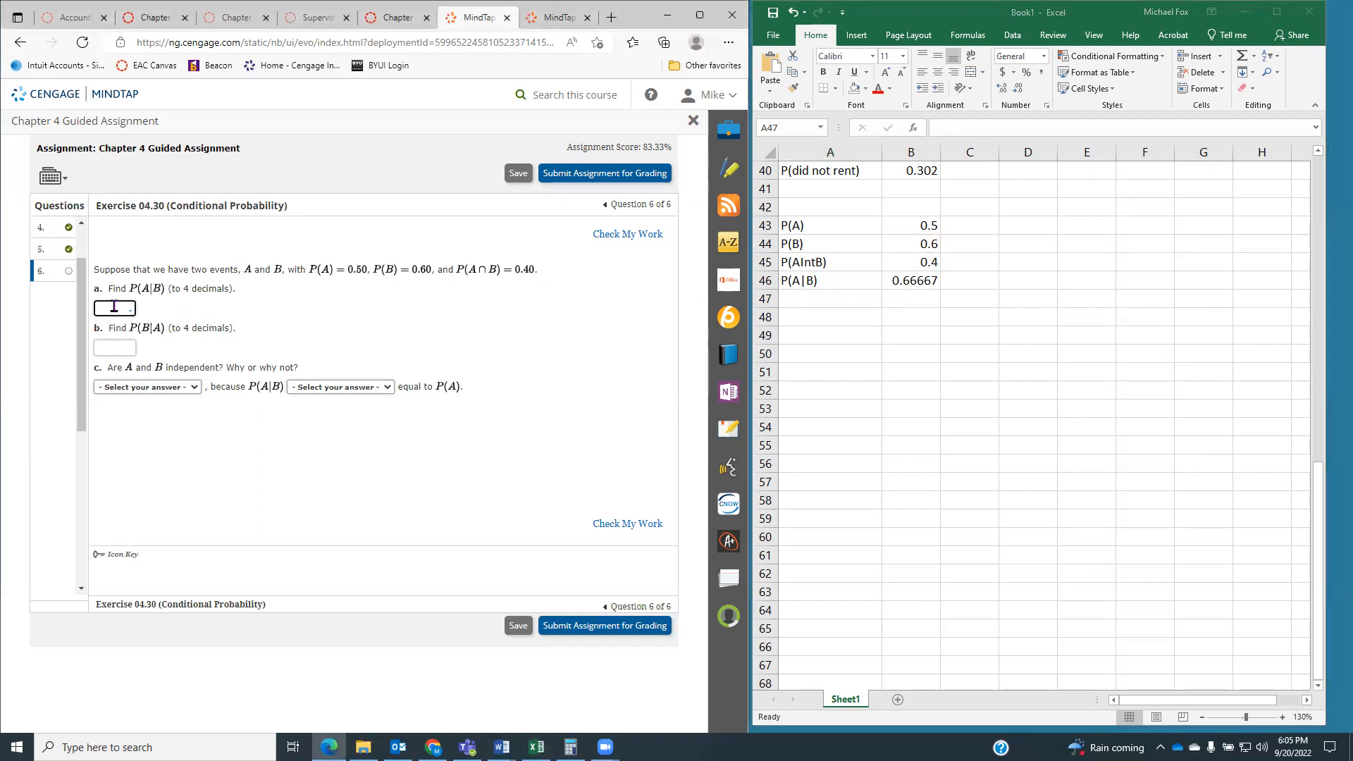
text(.6667)
- Consult the eTextbook's P(B|A) formula, move its window aside, and enter the label P(b|A) in cell A47 of the Excel sheet
click(874, 393)
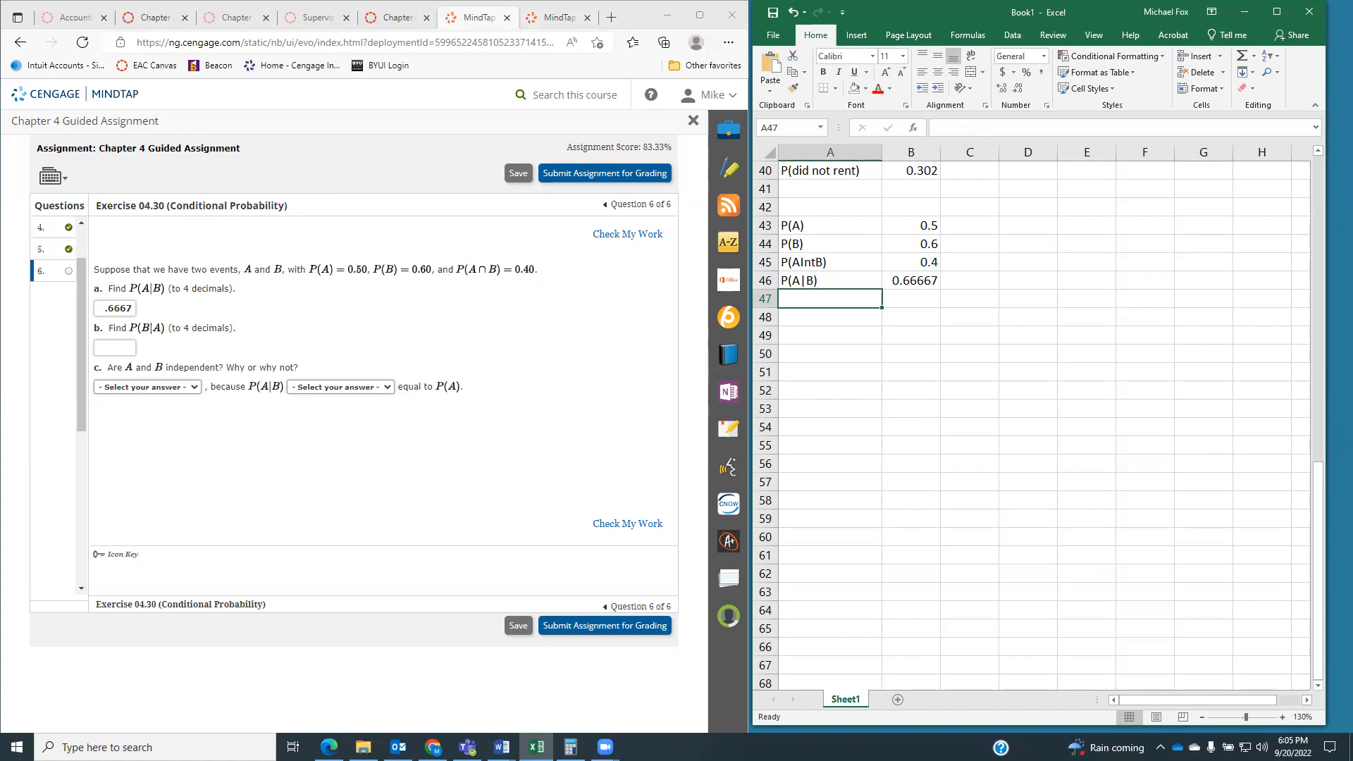
key(alt+Tab)
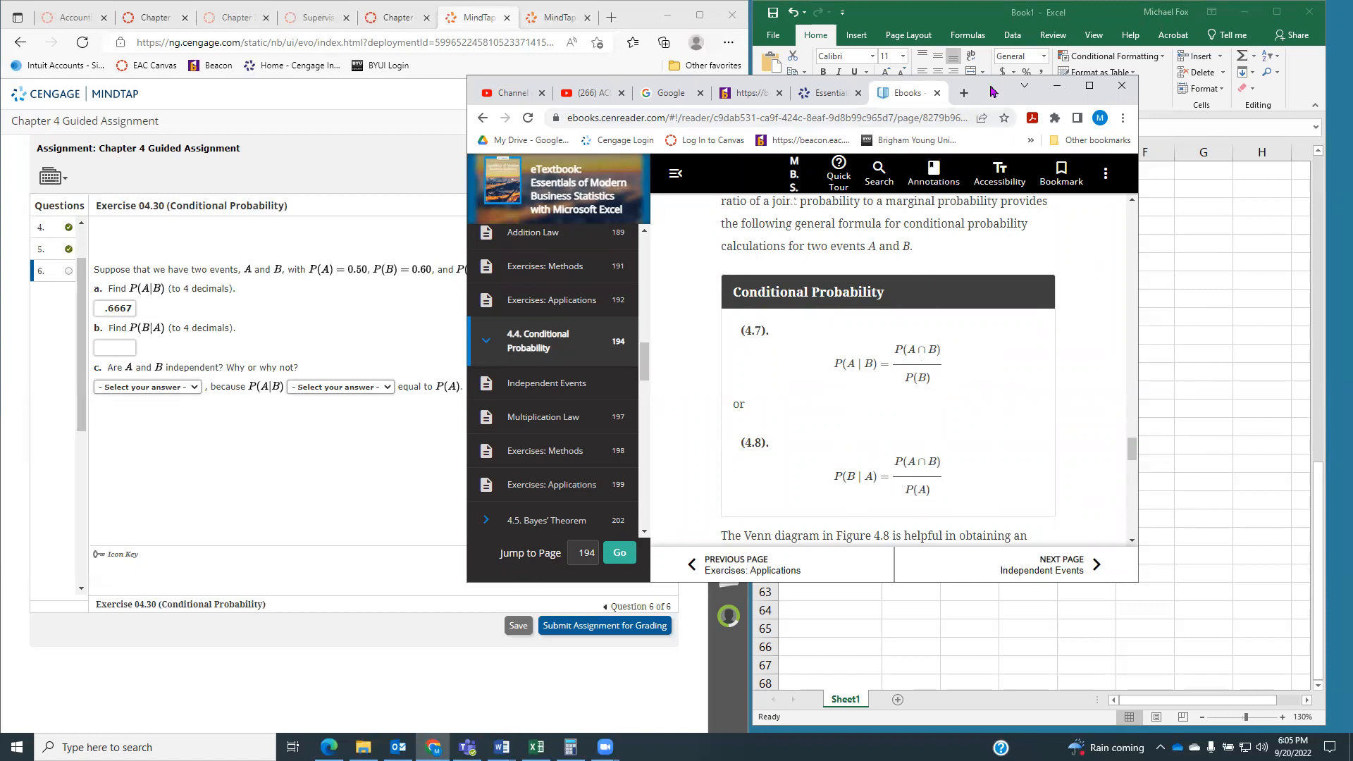
drag(1000, 104, 1352, 183)
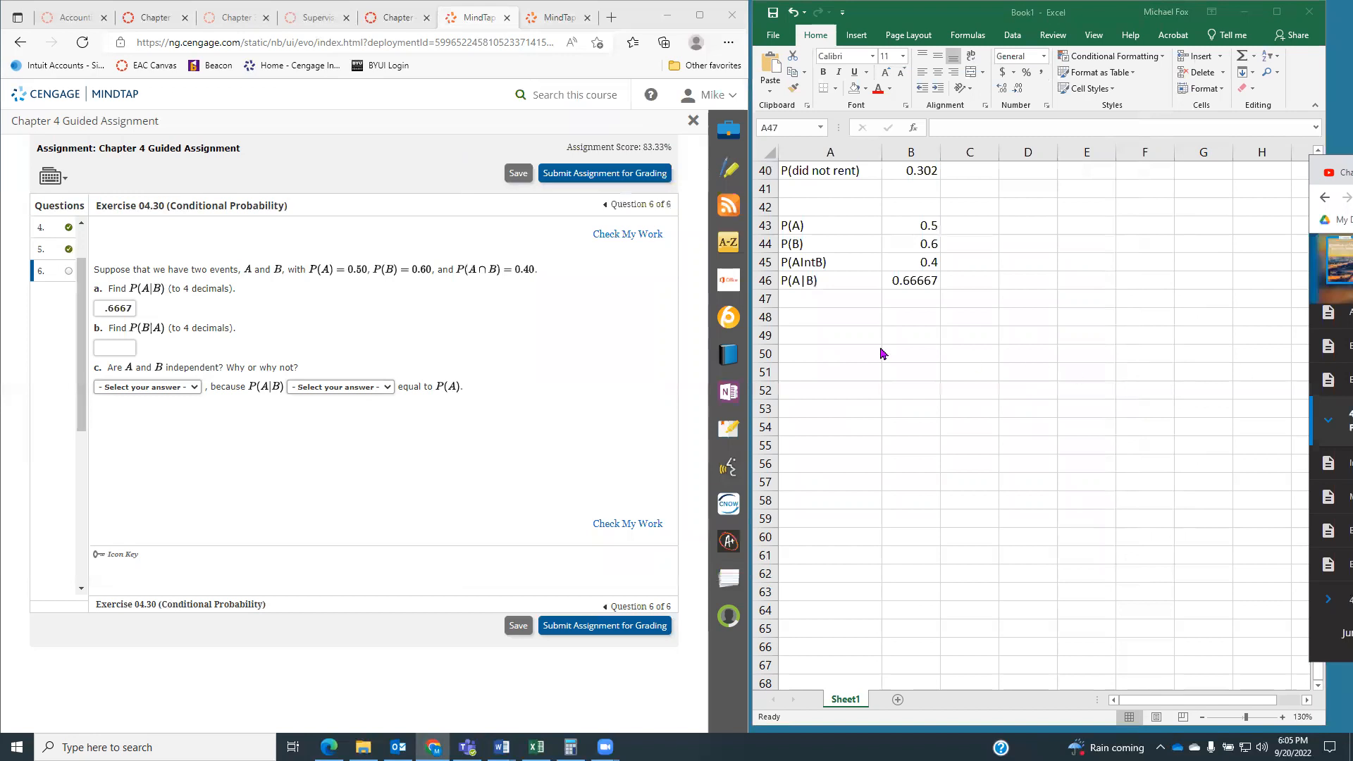
click(827, 303)
text(P(b))
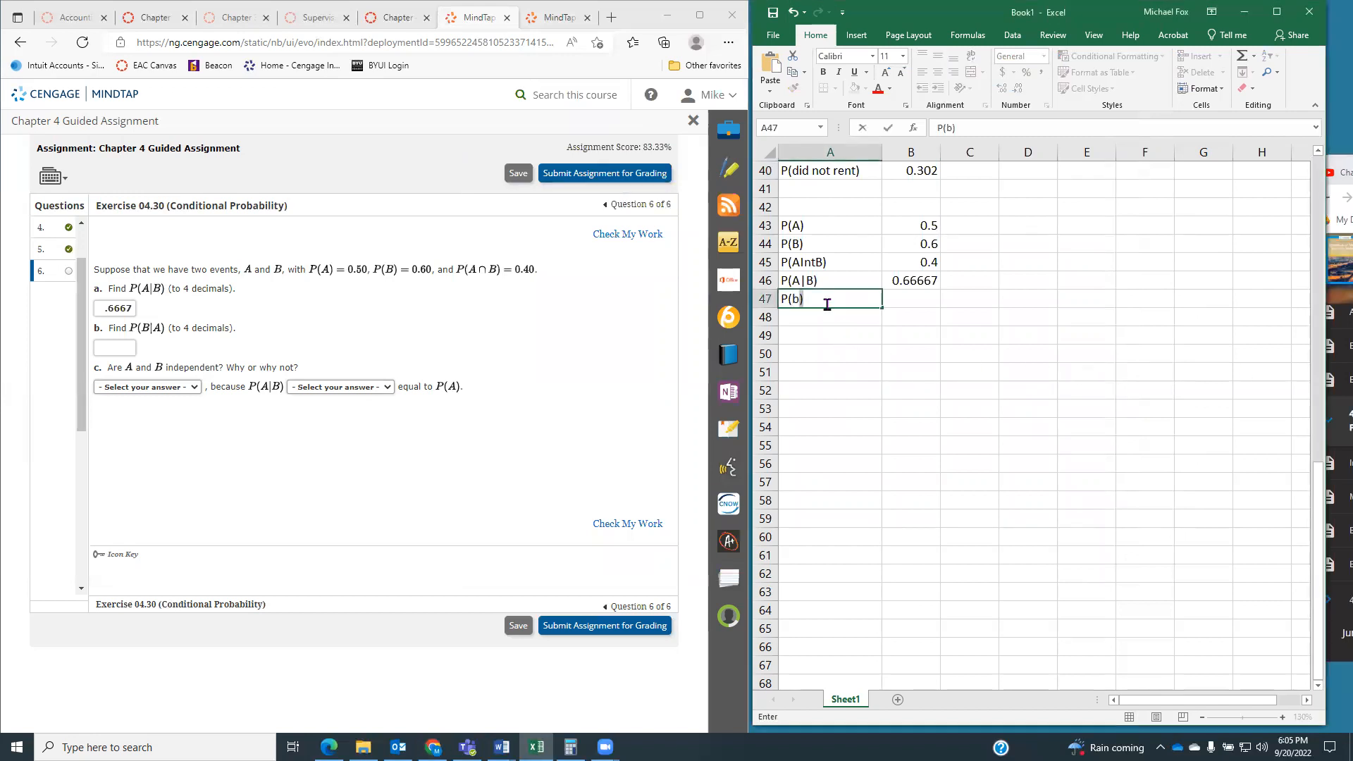
key(BackSpace)
text(|A))
key(Tab)
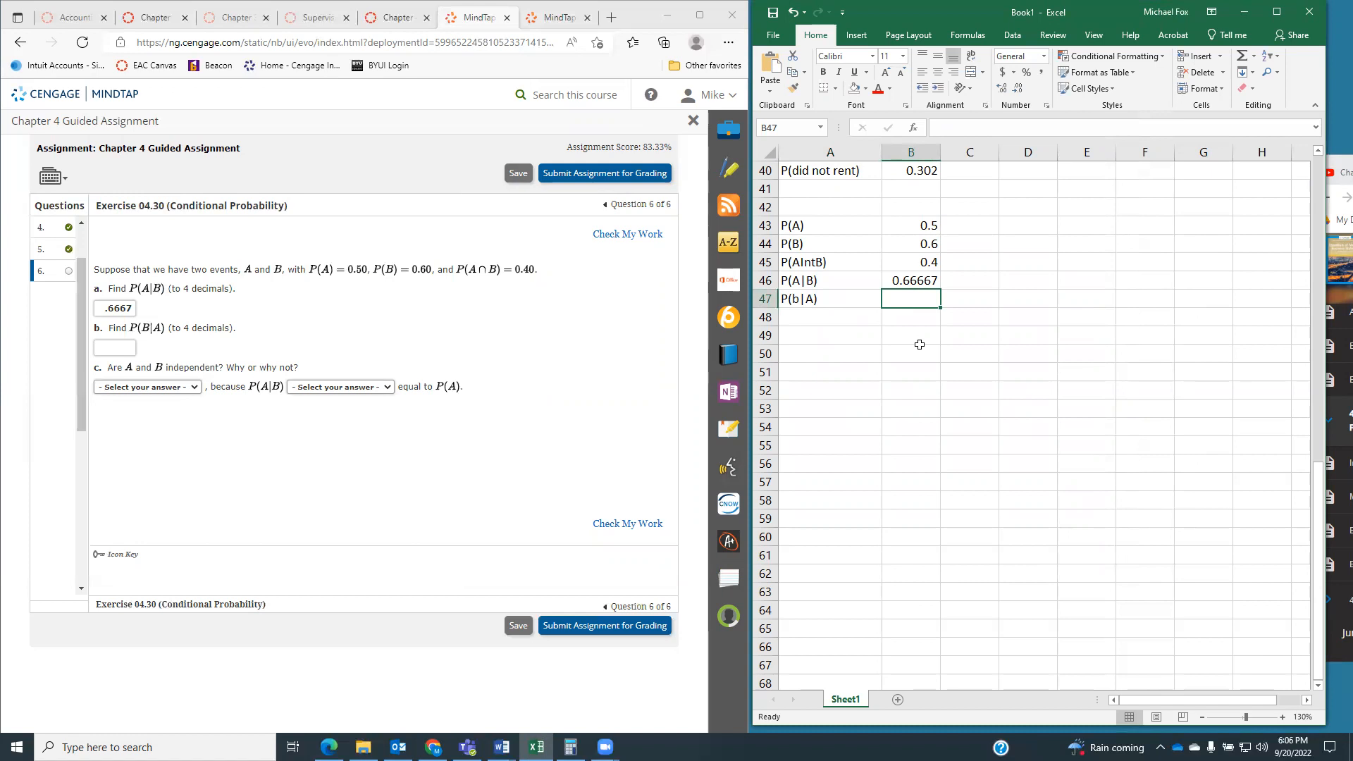
- Calculate P(b|A) in B47 with the formula =B45/B43
text(=)
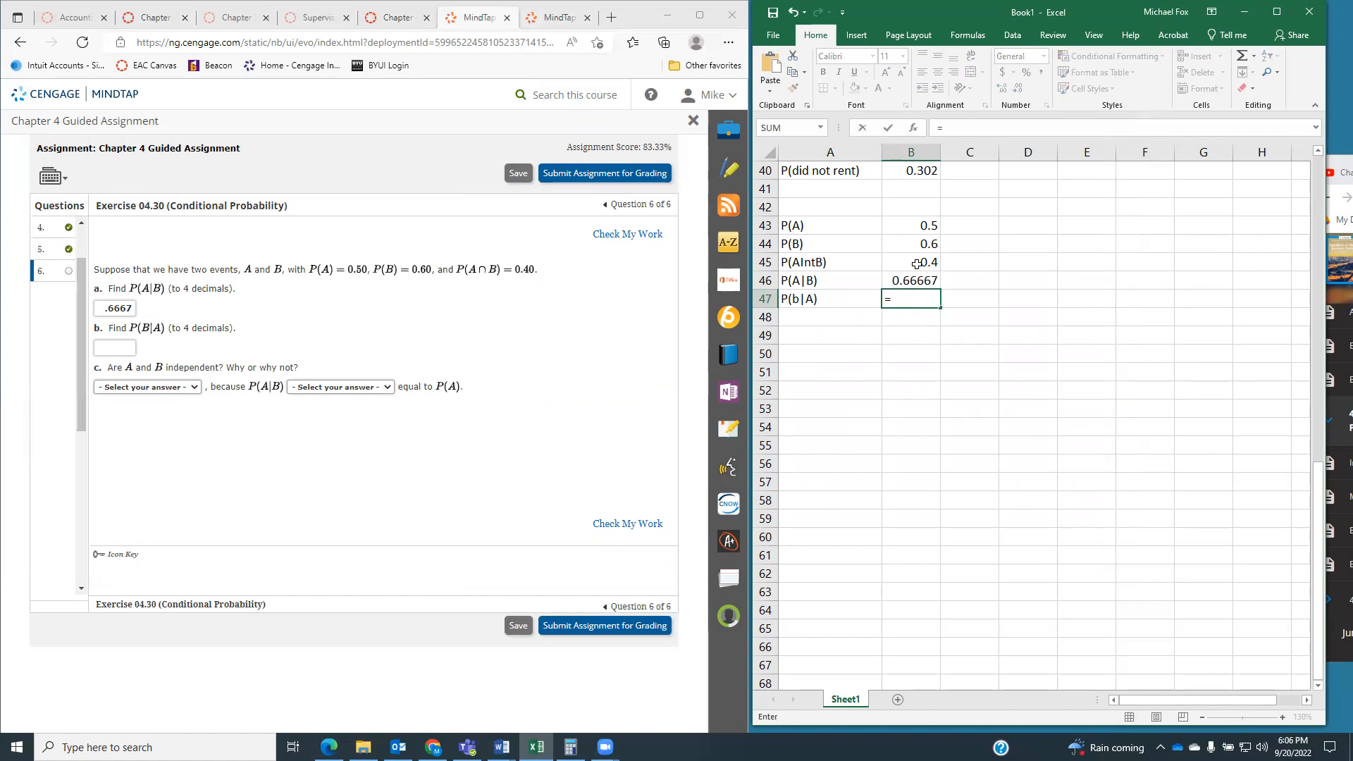
click(919, 261)
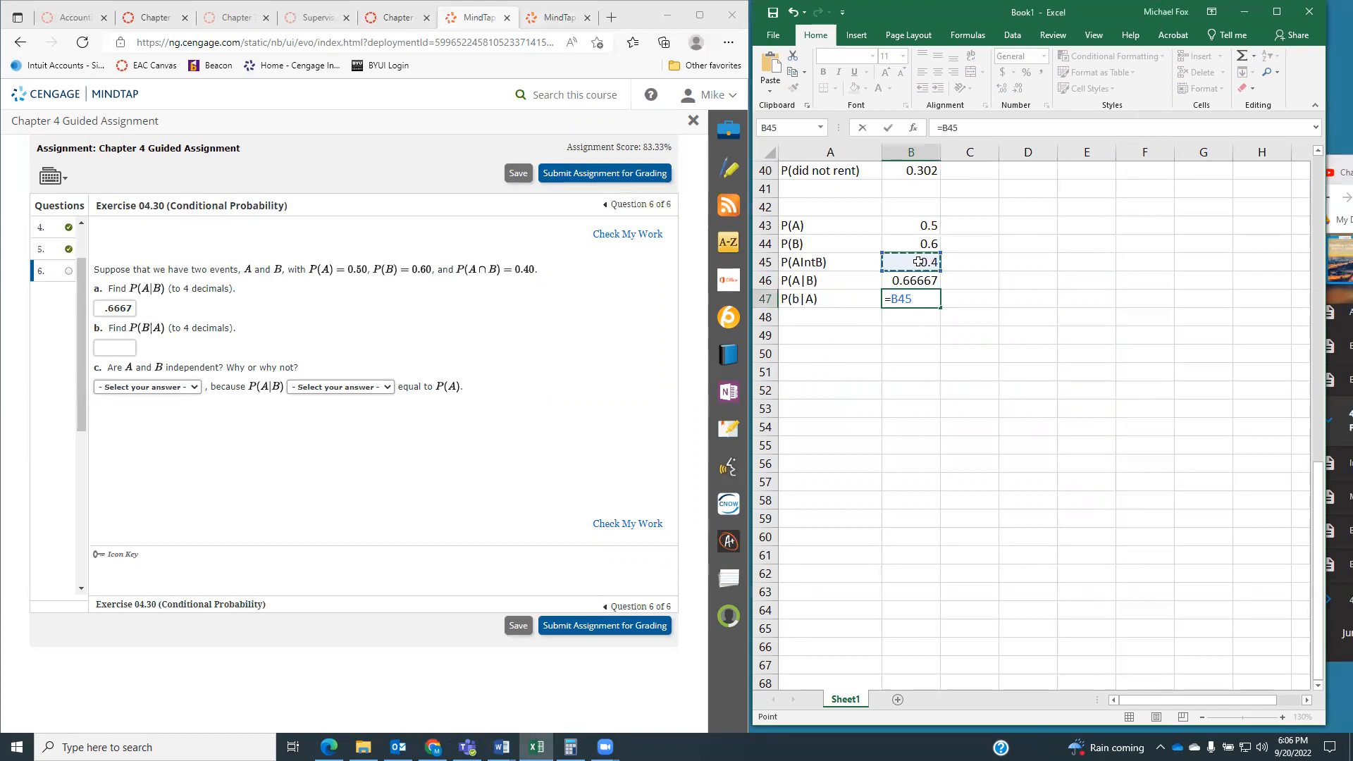
text(/)
click(921, 224)
key(Return)
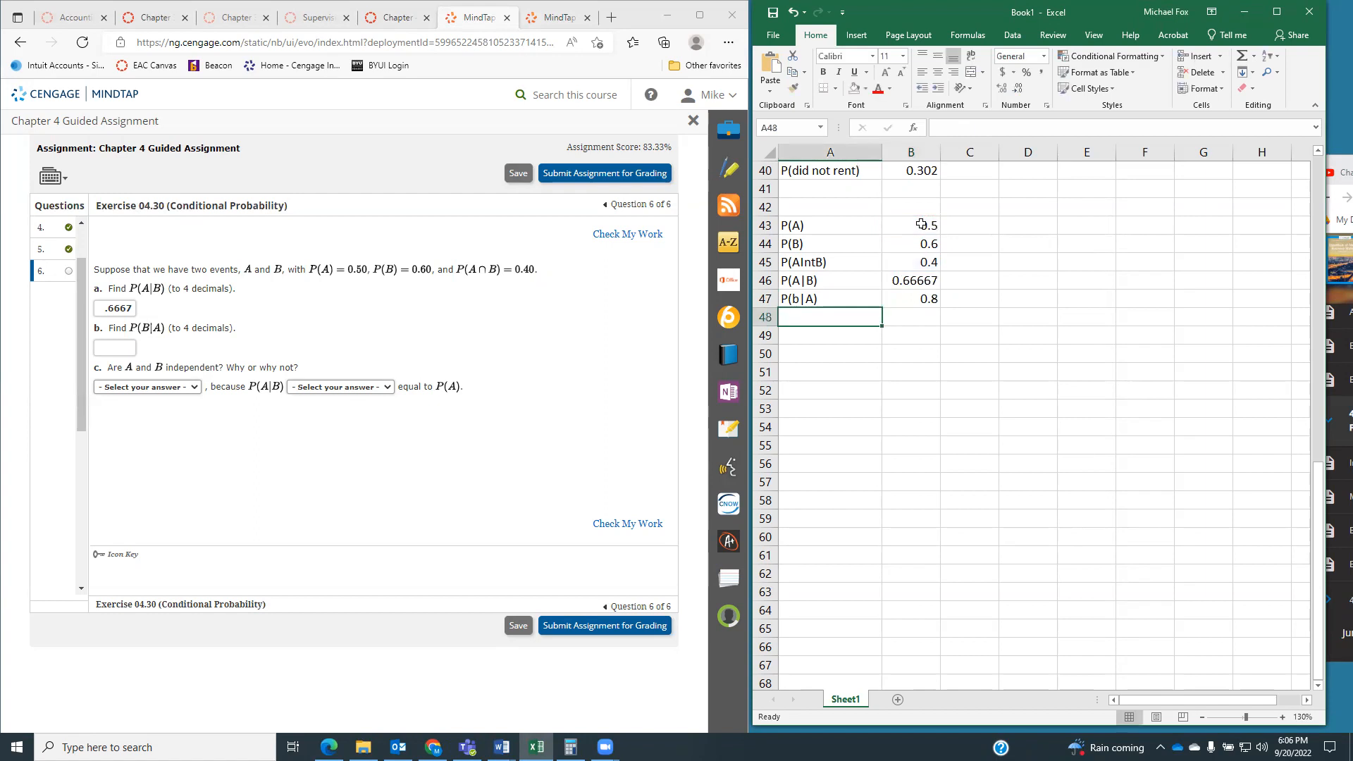
- In MindTap, answer part b with .8 and part c with Yes and "is not", and check the work
click(120, 348)
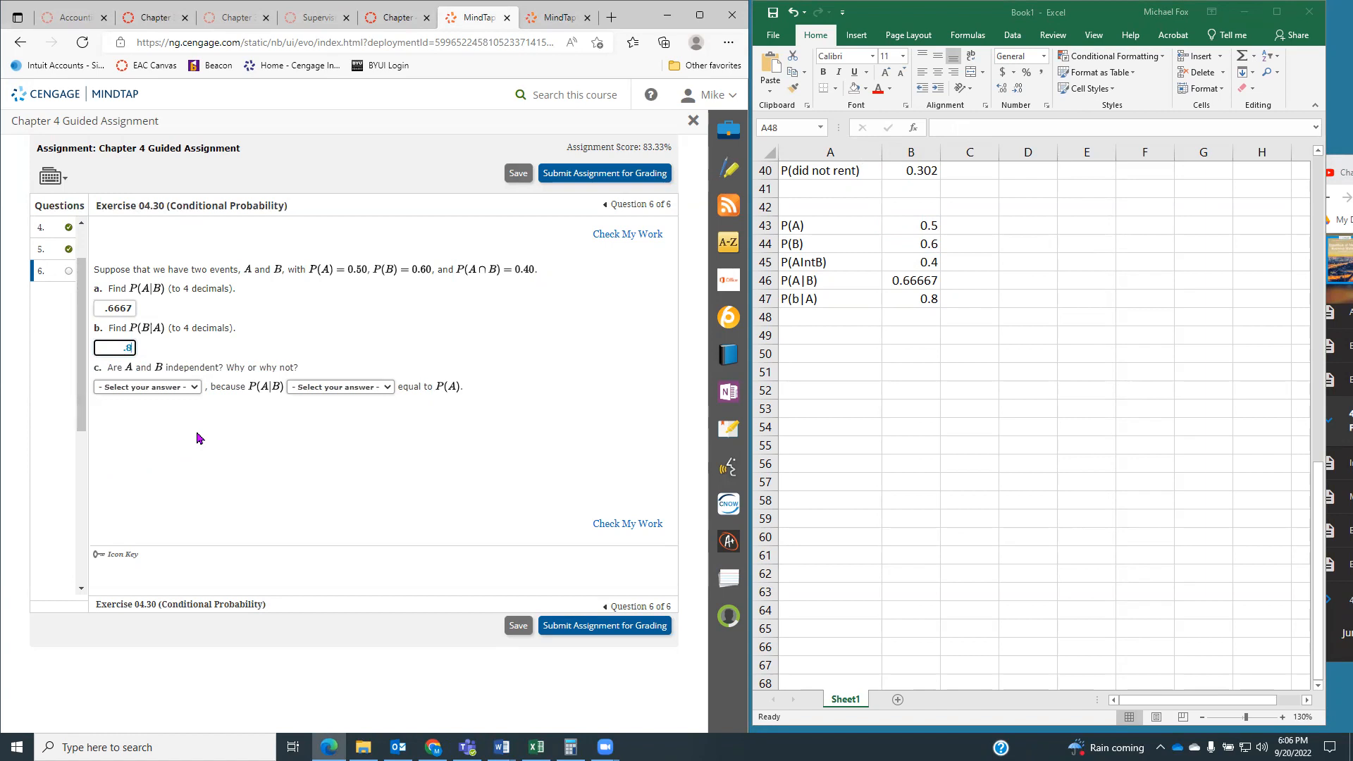
click(173, 387)
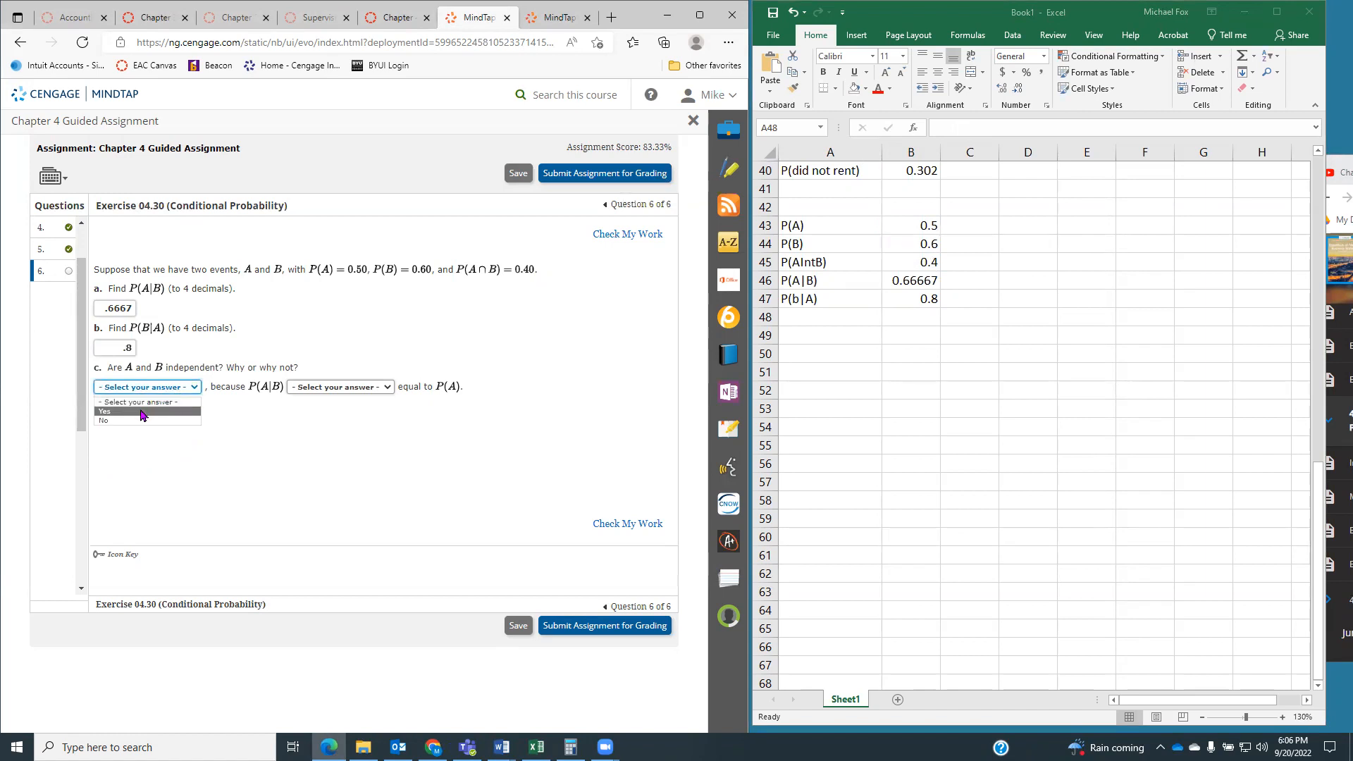
click(141, 411)
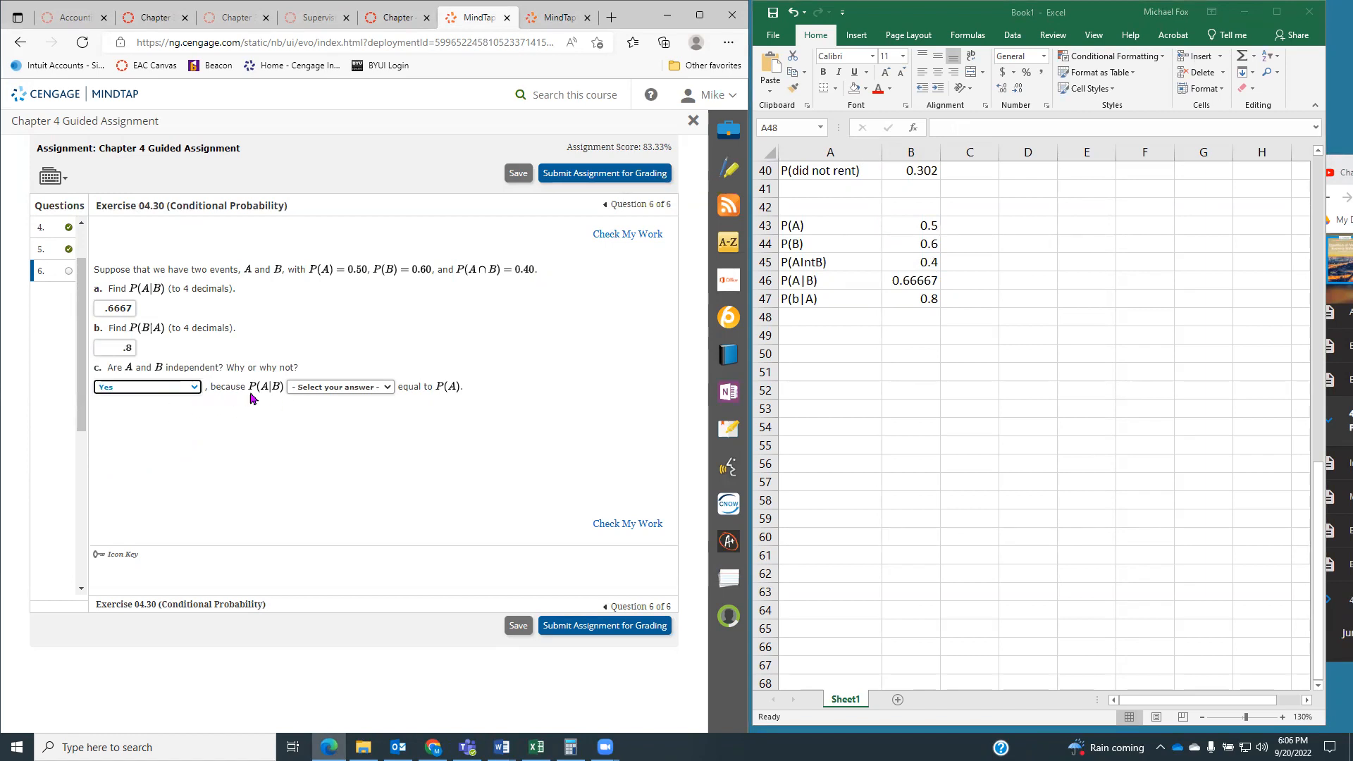
click(340, 389)
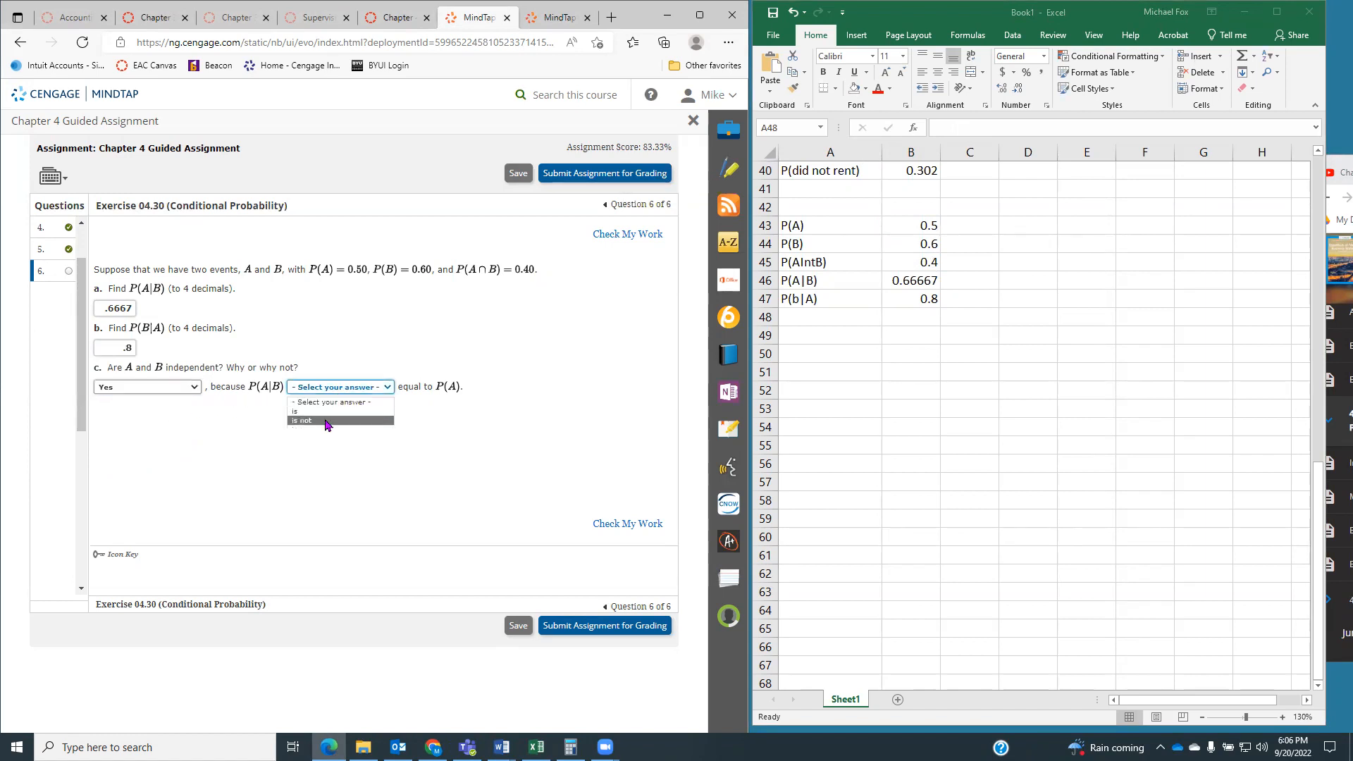
click(328, 423)
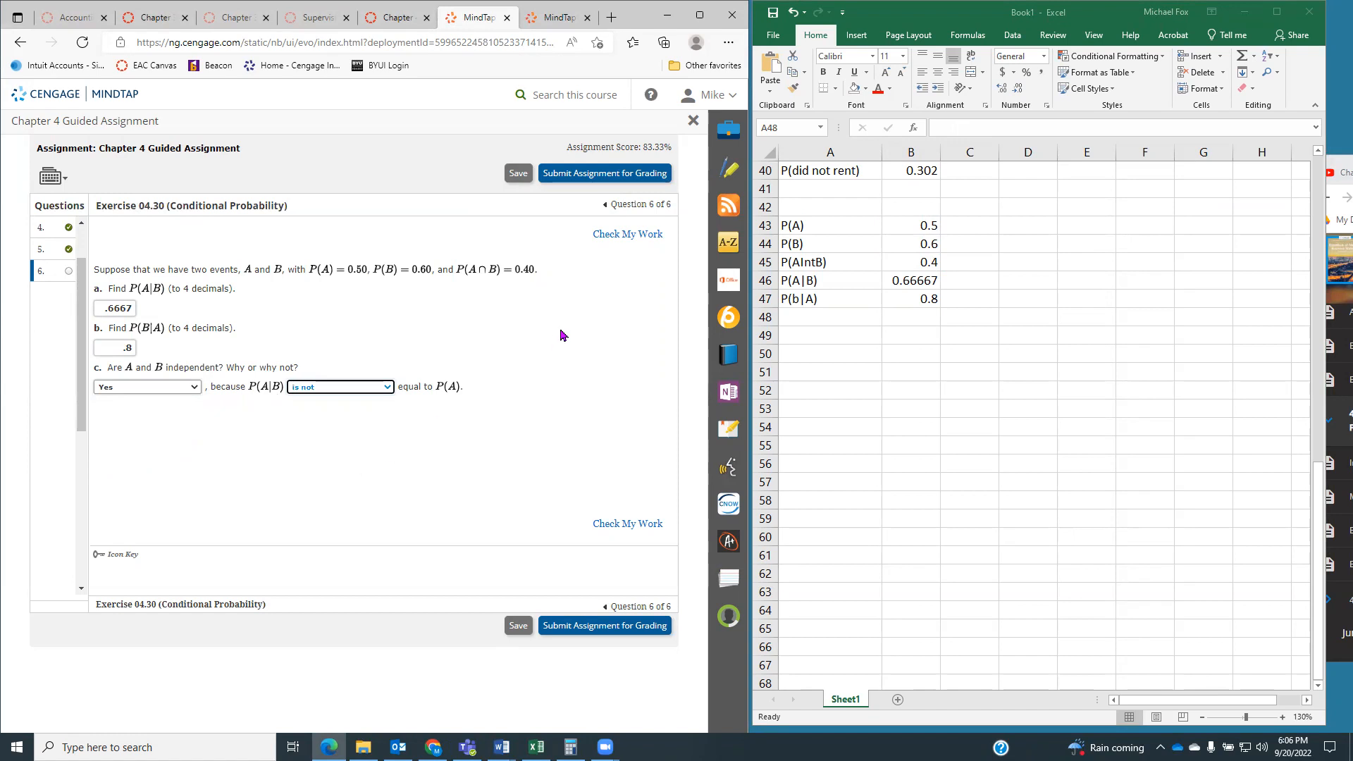
click(621, 236)
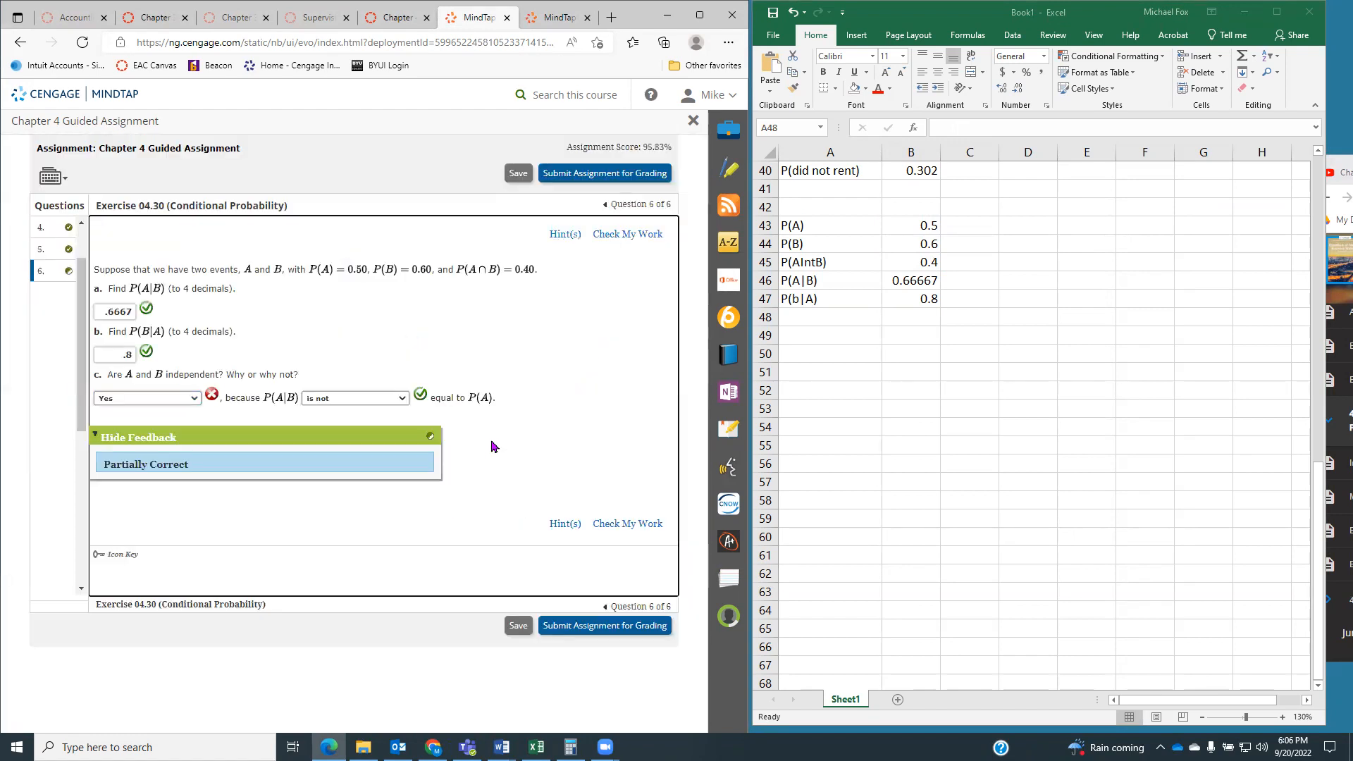
- Change the independence answer in part c to No and check the work again
click(151, 399)
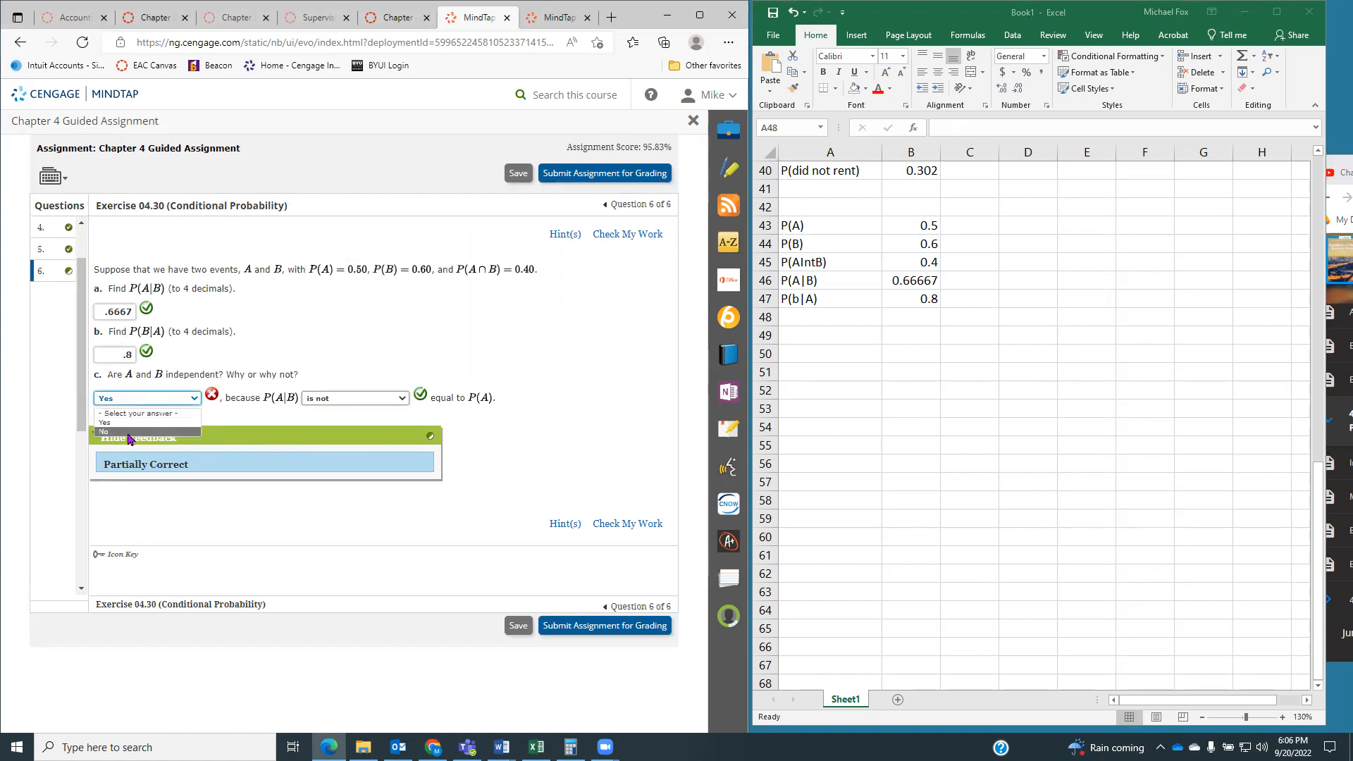
click(131, 438)
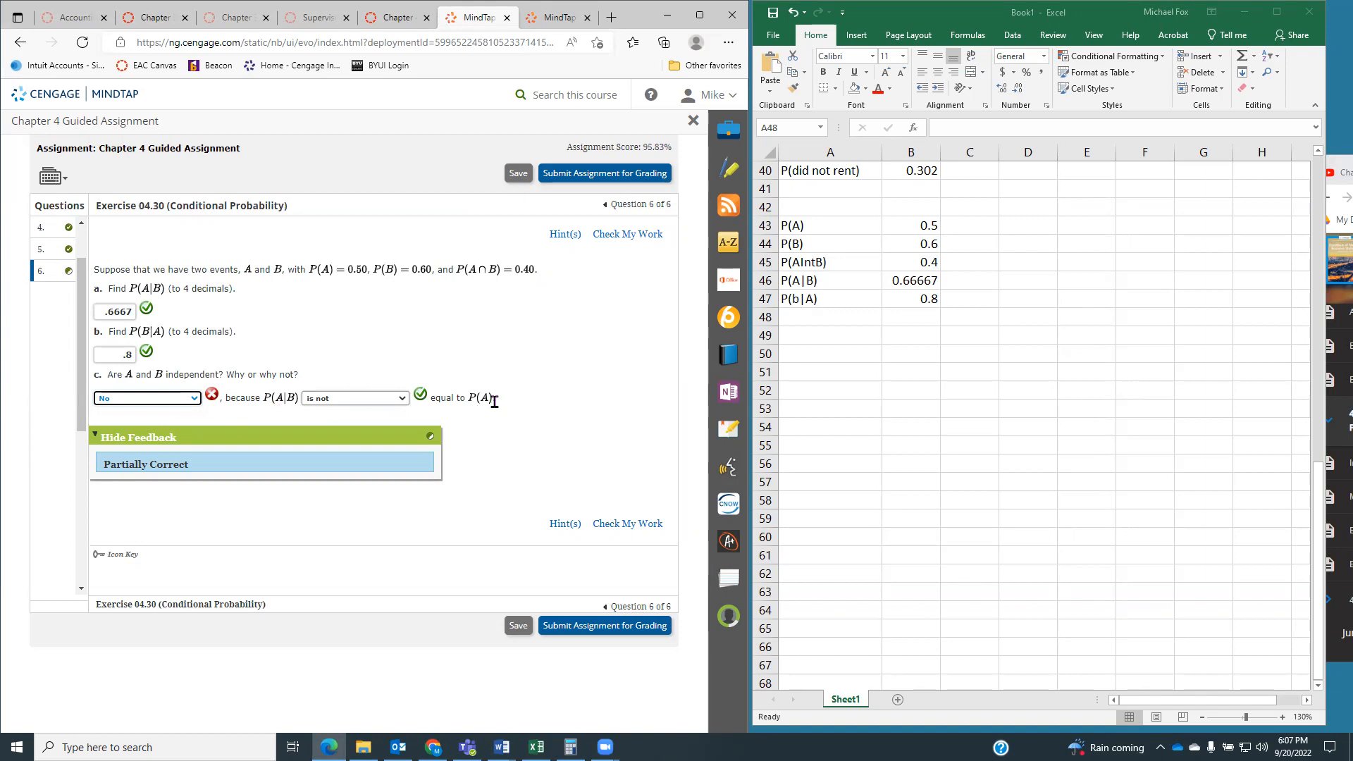
click(615, 524)
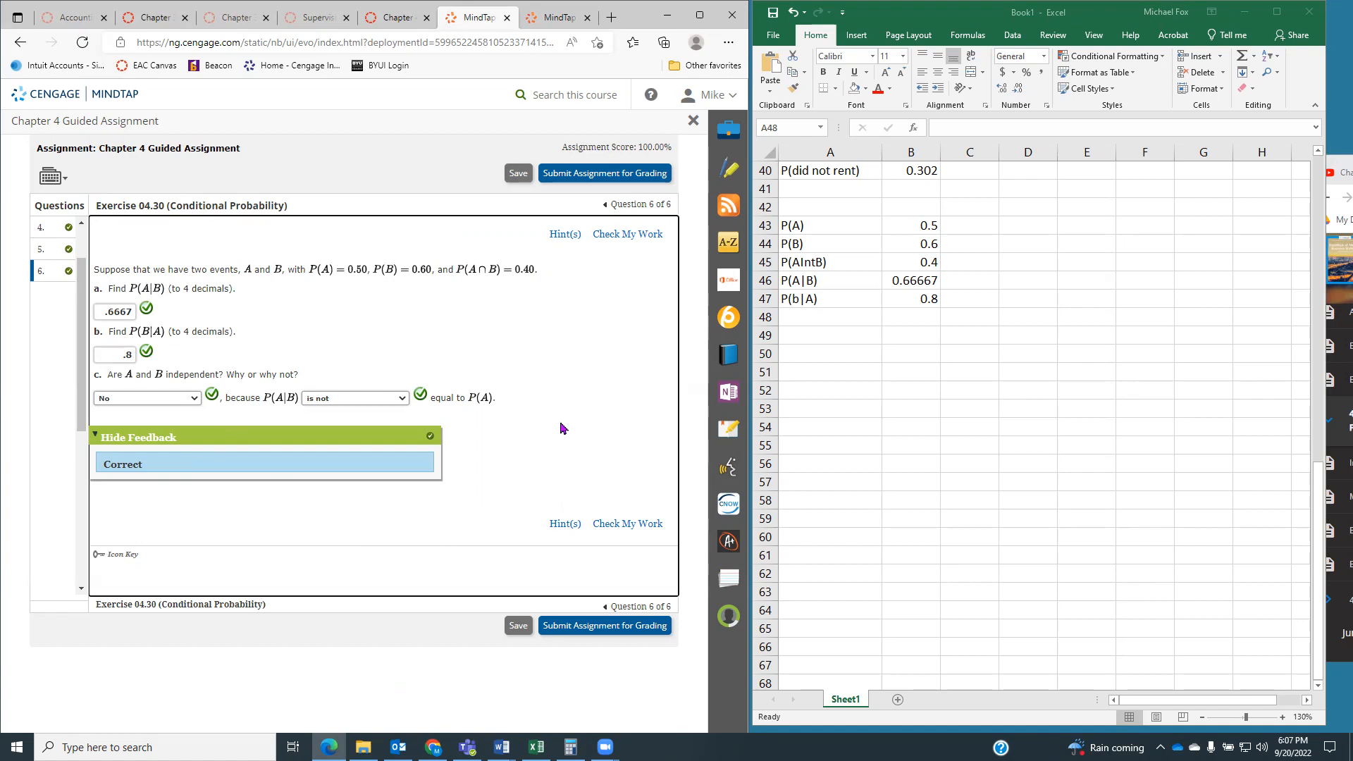
- Start submitting the Chapter 4 guided assignment for grading
click(607, 626)
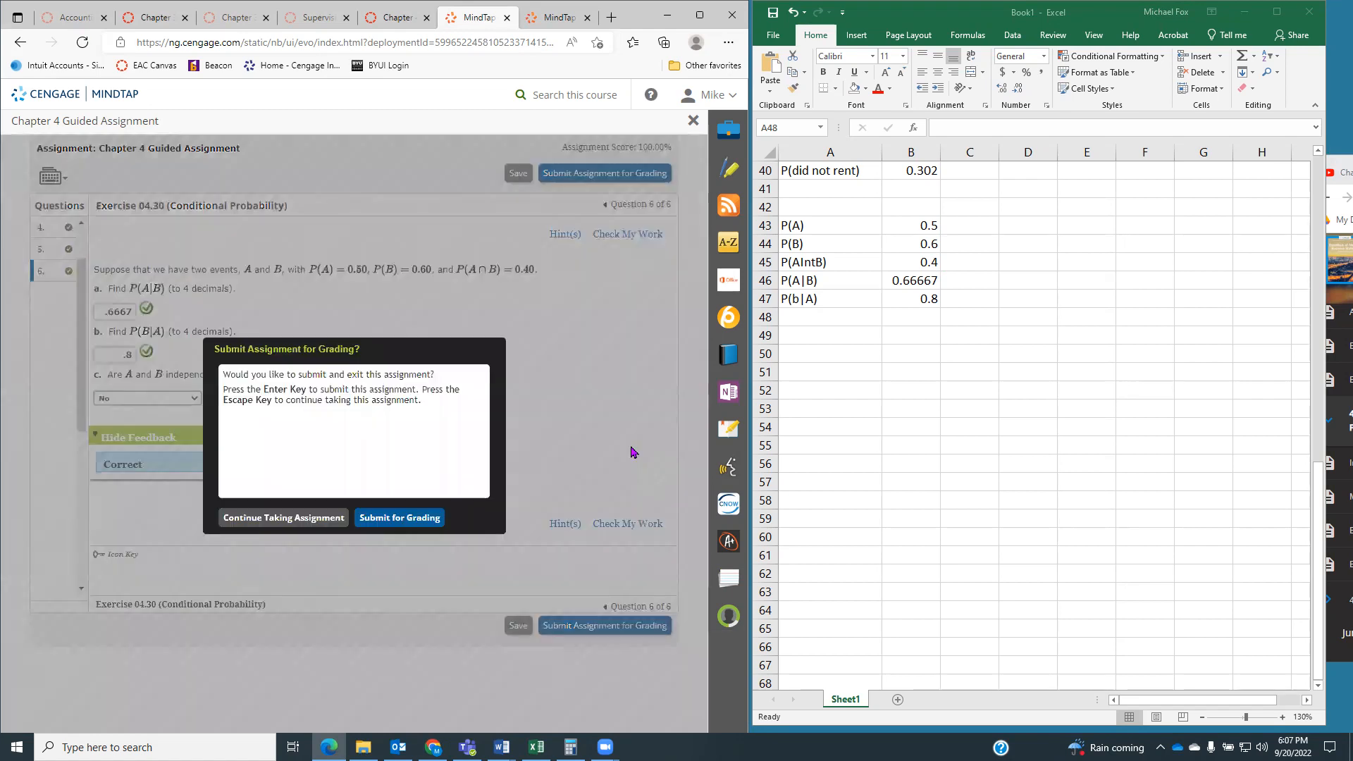